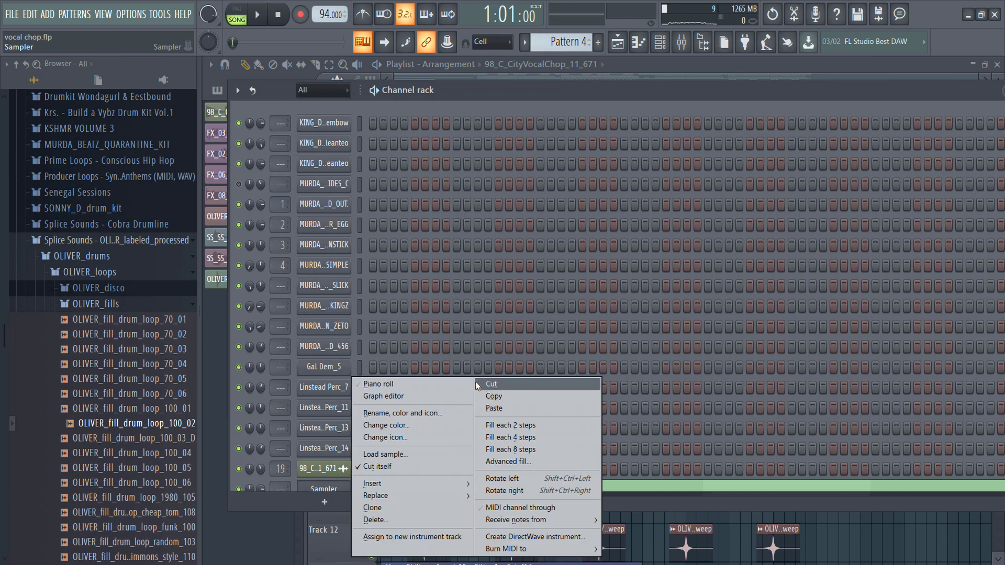
Delete the empty Sampler channel from the channel rack.
left_click(482, 384)
scroll(408, 347, "down", 5)
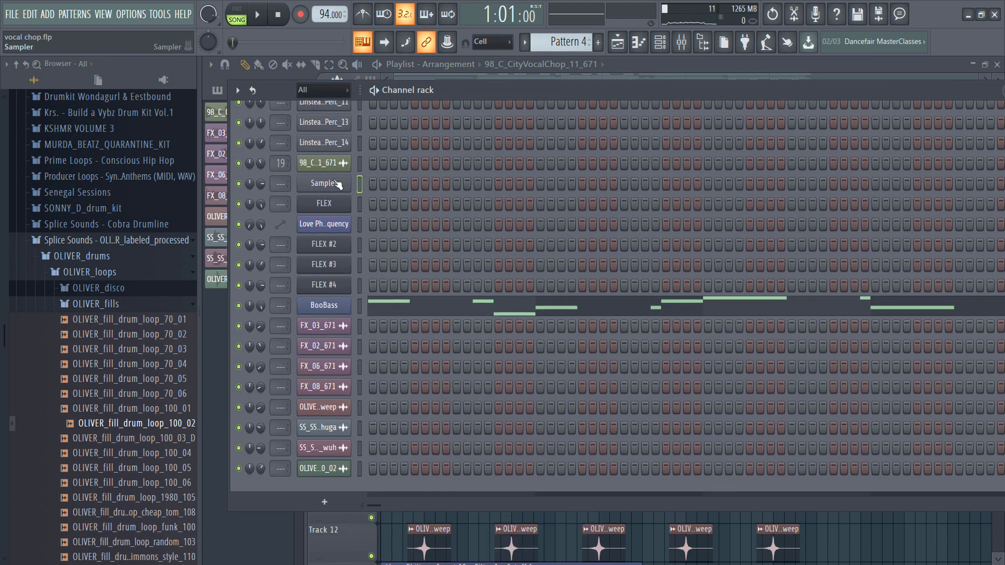
right_click(337, 185)
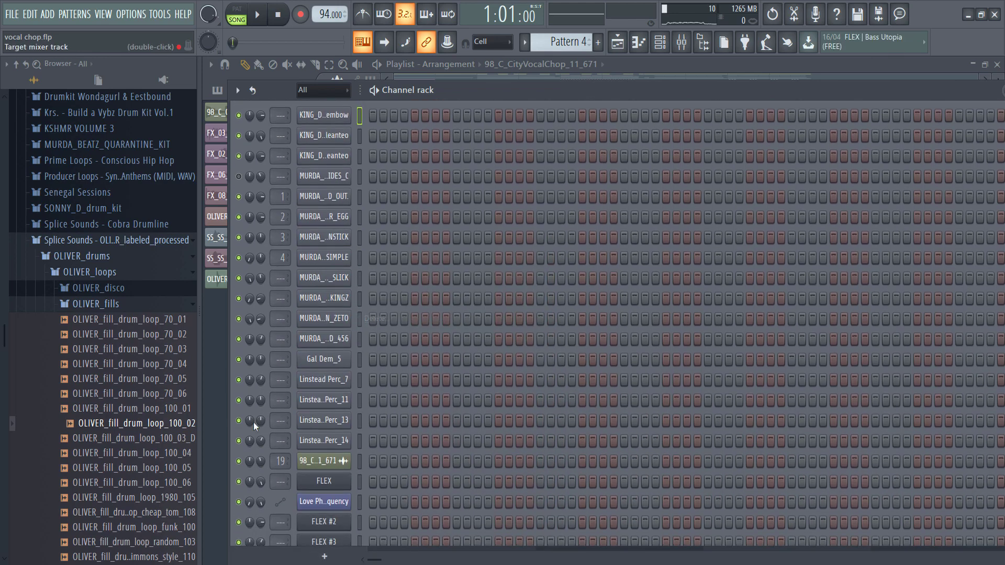
left_click(340, 321)
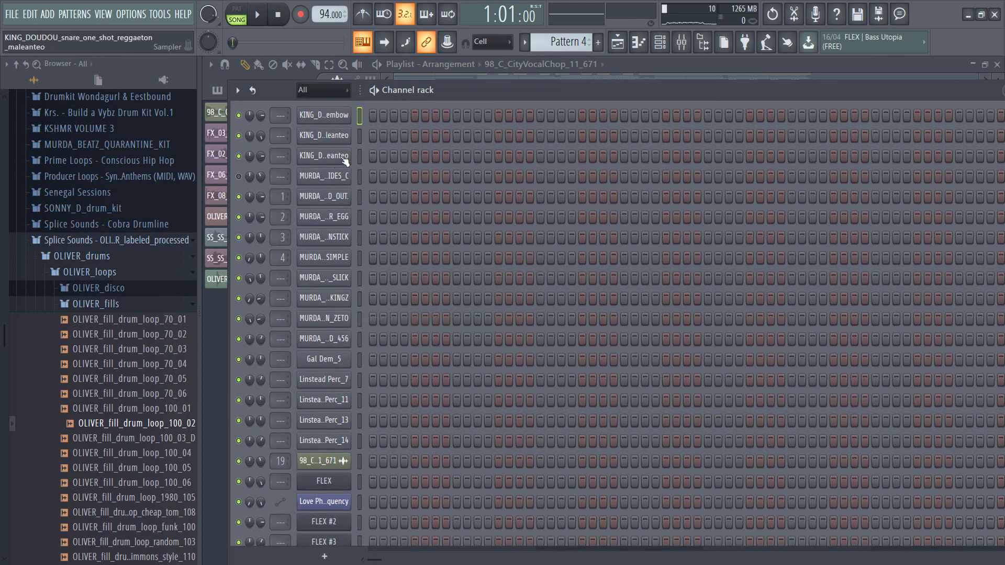
Select all channel rack channels and route them to consecutive mixer tracks starting at Insert 1.
right_click(360, 118)
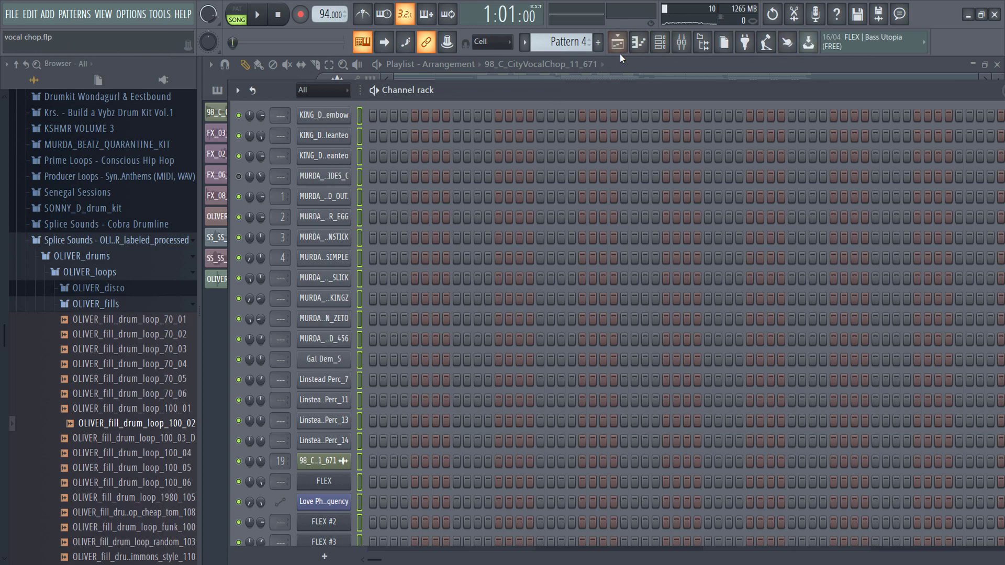
left_click(681, 41)
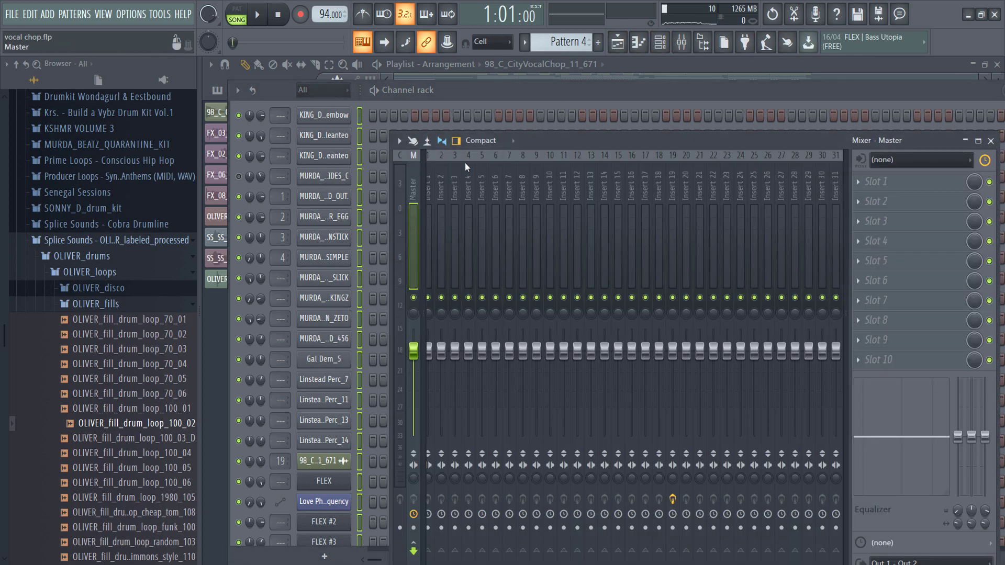
left_click_drag(272, 184, 201, 157)
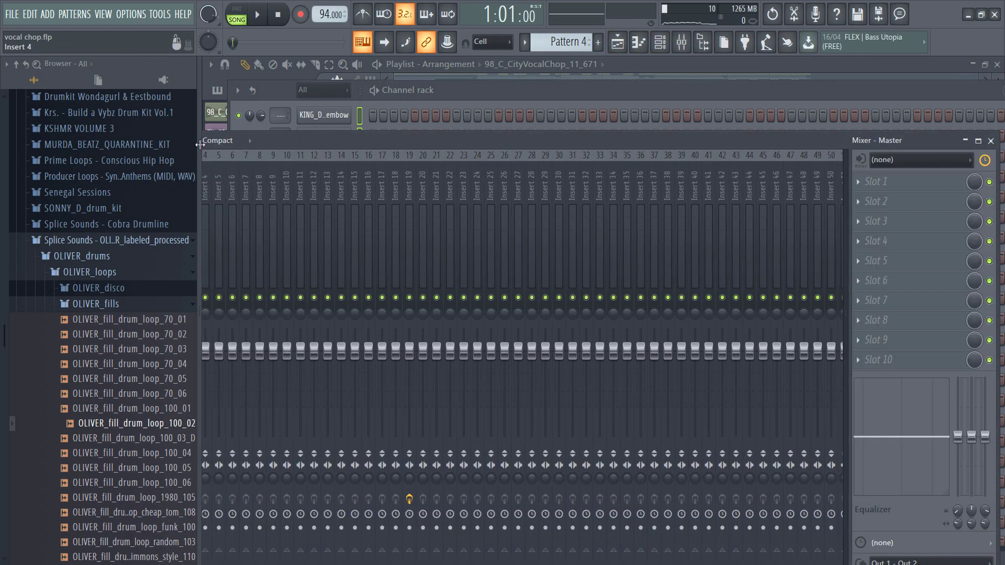
left_click_drag(199, 121, 2, 121)
left_click_drag(162, 140, 339, 128)
left_click_drag(163, 149, 862, 175)
key("ctrl+l")
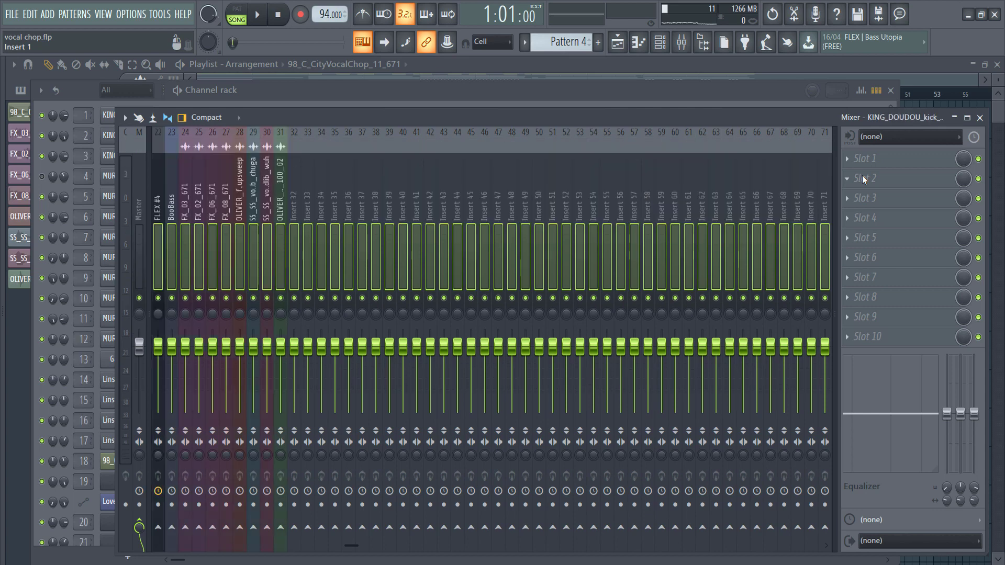
scroll(562, 203, "up", 5)
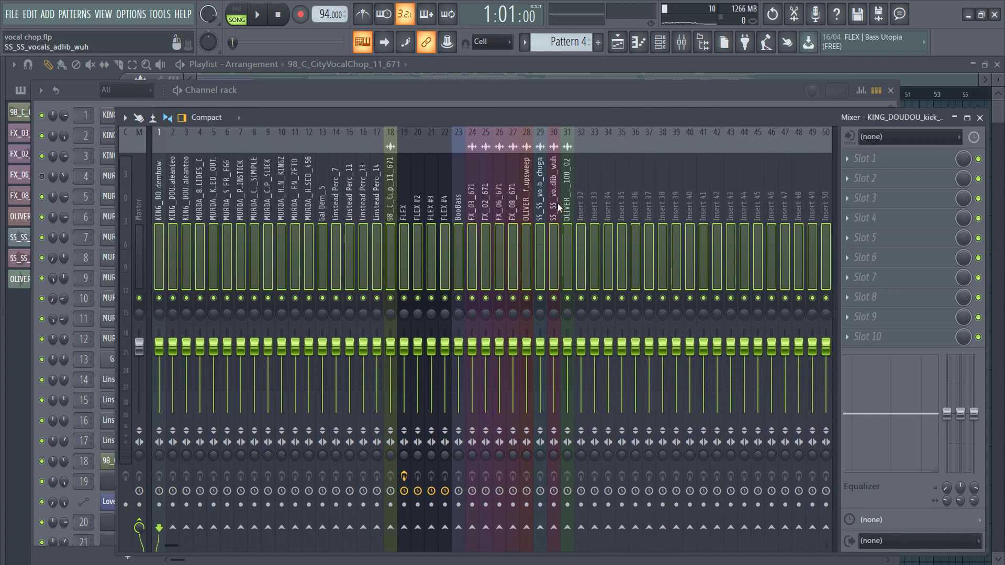
Select mixer tracks 1 to 31 and lower their volume faders together to well below 80%.
left_click(556, 203)
left_click_drag(569, 206, 126, 260)
left_click_drag(172, 353, 172, 367)
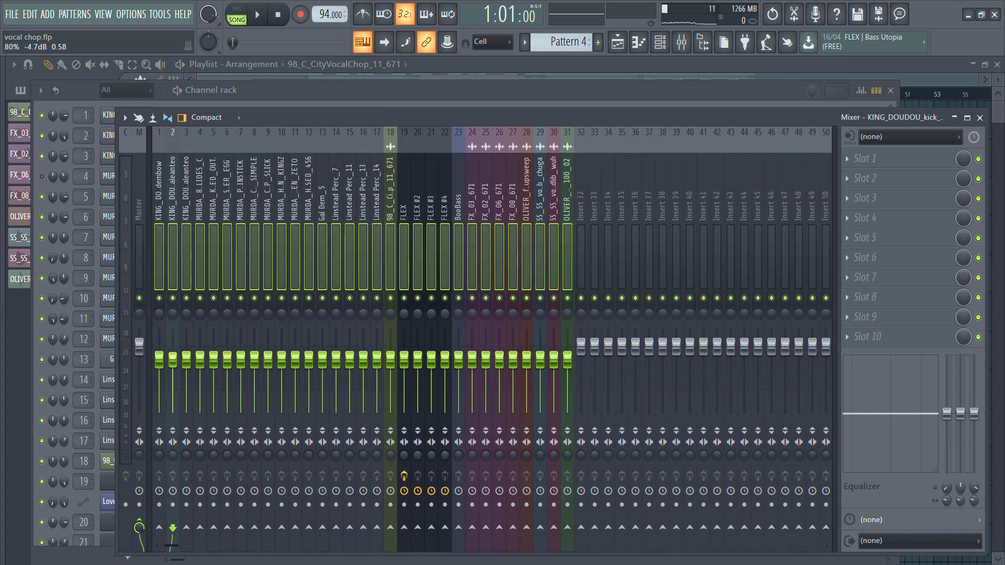
right_click(204, 14)
left_click(212, 23)
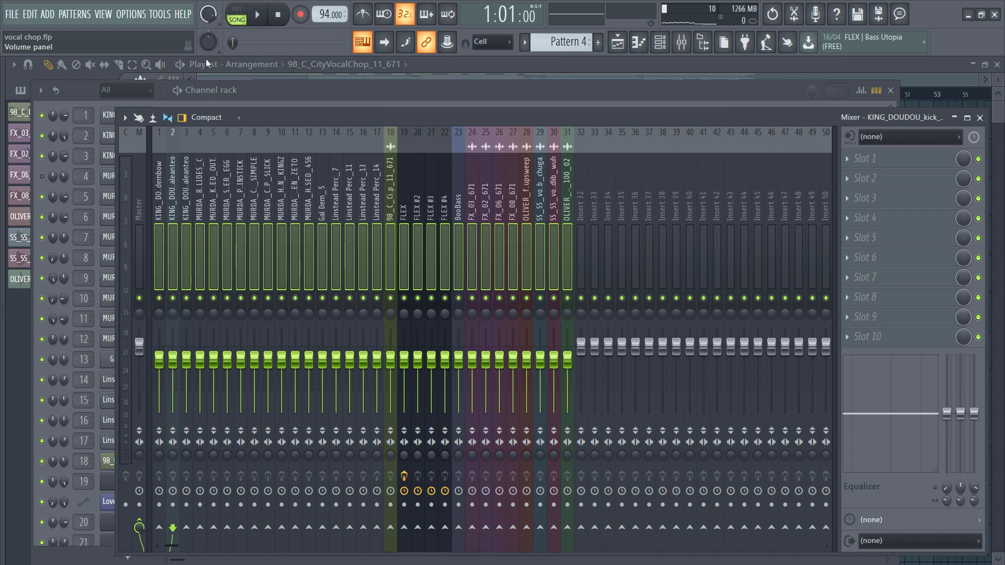
left_click_drag(175, 361, 175, 375)
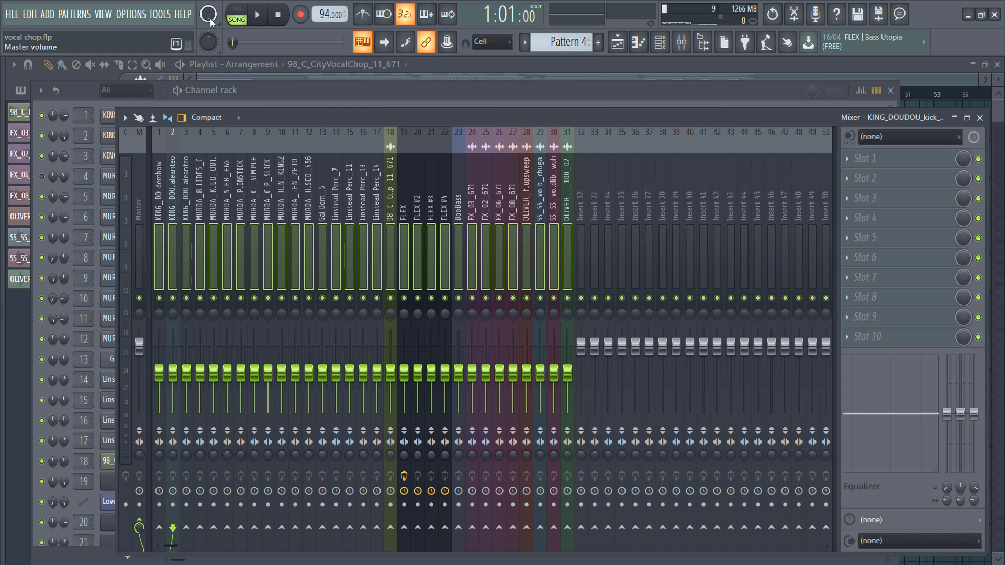
left_click(139, 180)
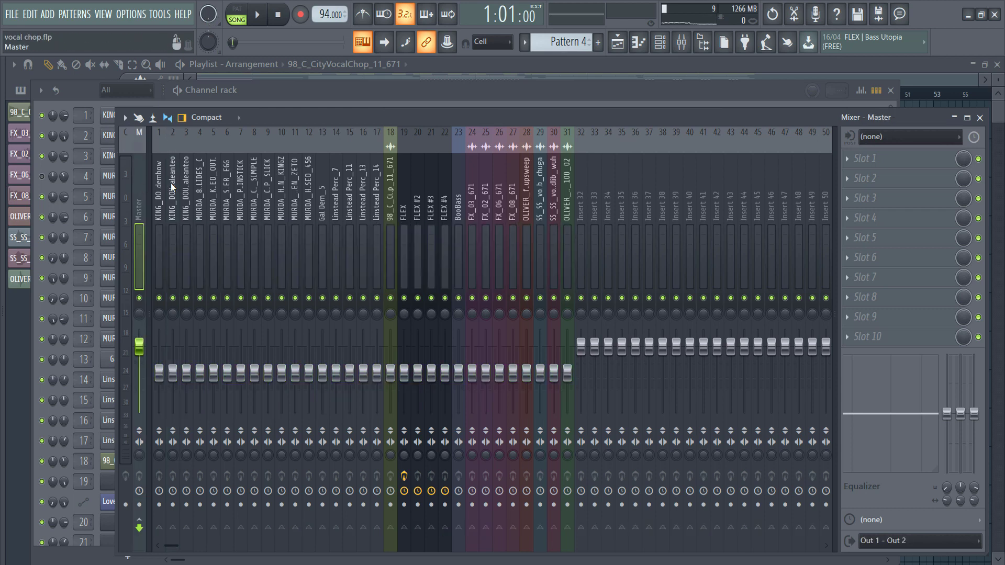
left_click(321, 216)
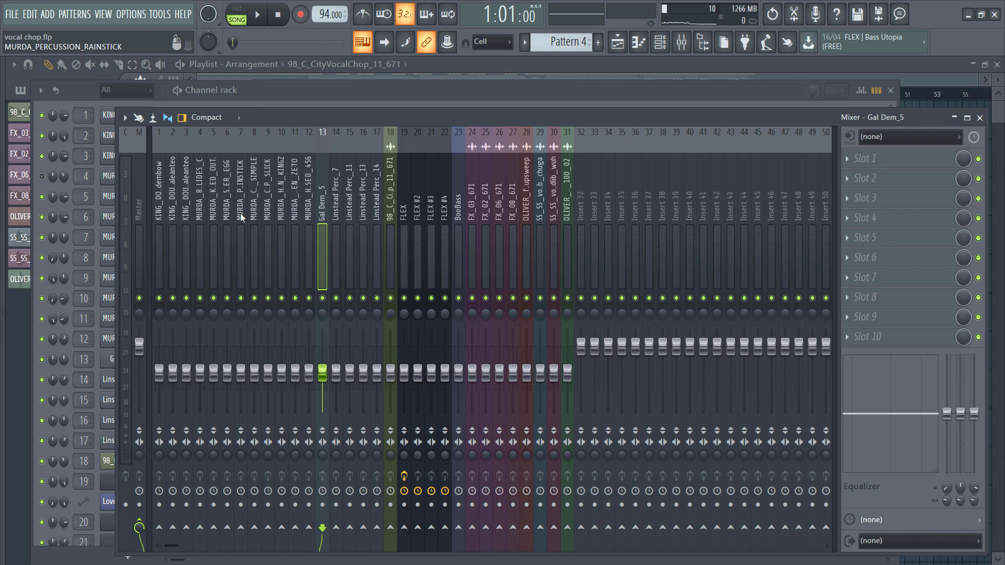
left_click_drag(583, 205, 620, 208)
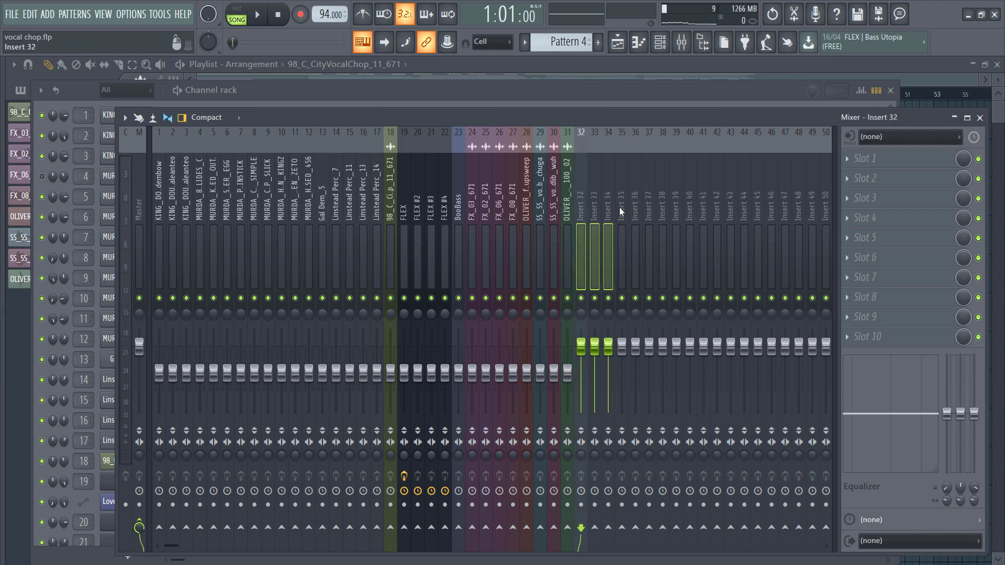
right_click(586, 205)
left_click(612, 143)
type("Drums")
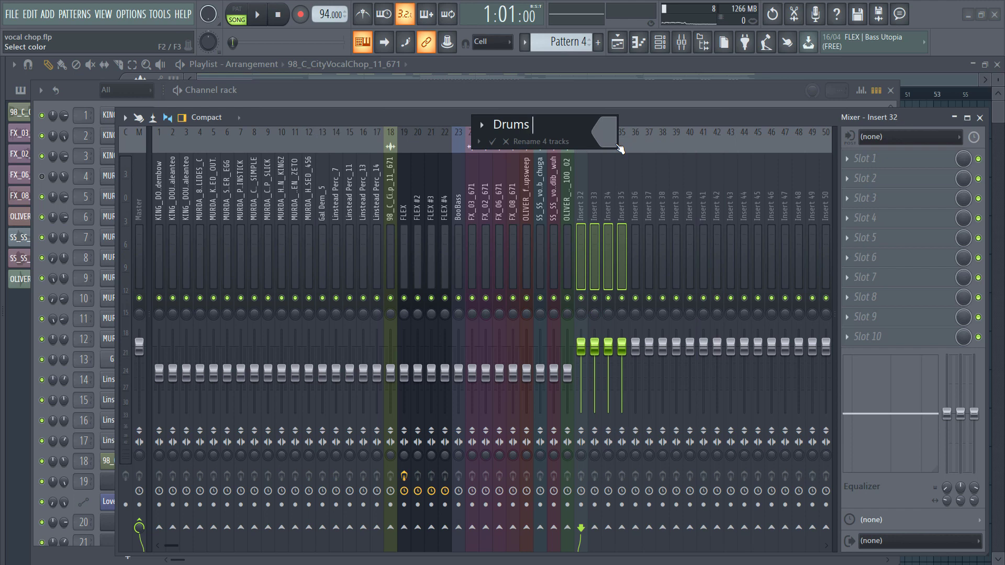
key("Escape")
left_click(592, 201)
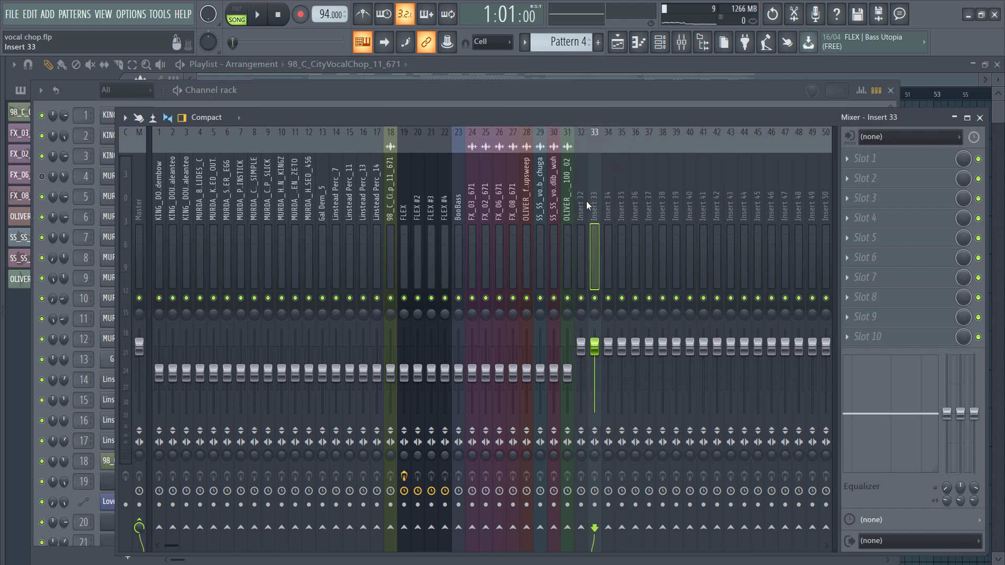
left_click(586, 201)
left_click_drag(588, 200, 607, 201)
Rename mixer track Insert 32 as Drums and give it a violet-blue color.
left_click(581, 199)
right_click(582, 199)
left_click(614, 143)
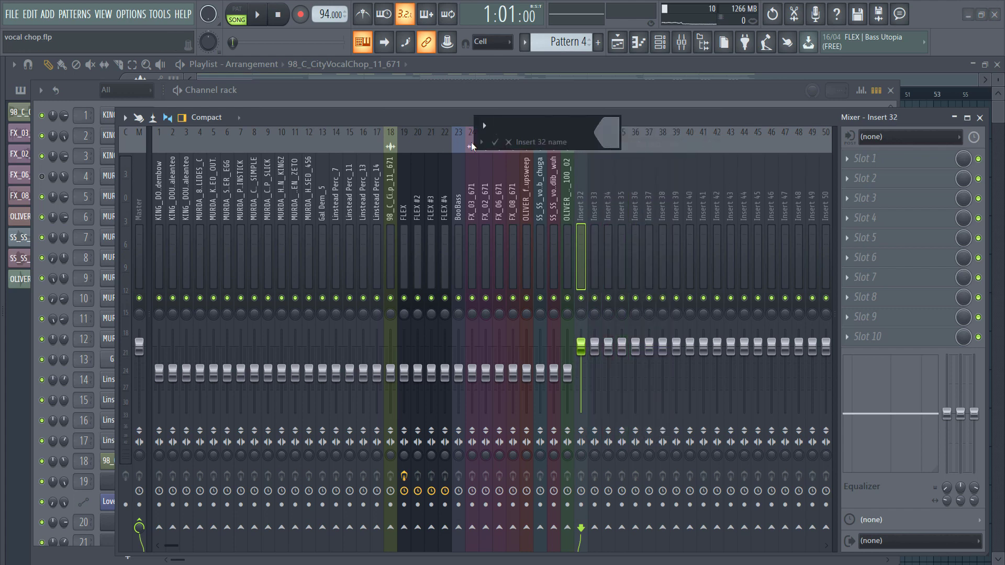
type("Drums")
left_click(605, 140)
left_click(720, 125)
key("Return")
Move the Drums mixer track to position 18, directly after Linstead Perc_14.
key("alt+Left")
key("alt+Left")
key("alt+Left")
key("alt+Left")
key("alt+Left")
key("alt+Left")
key("alt+Left")
key("alt+Left")
key("alt+Left")
key("alt+Left")
key("alt+Left")
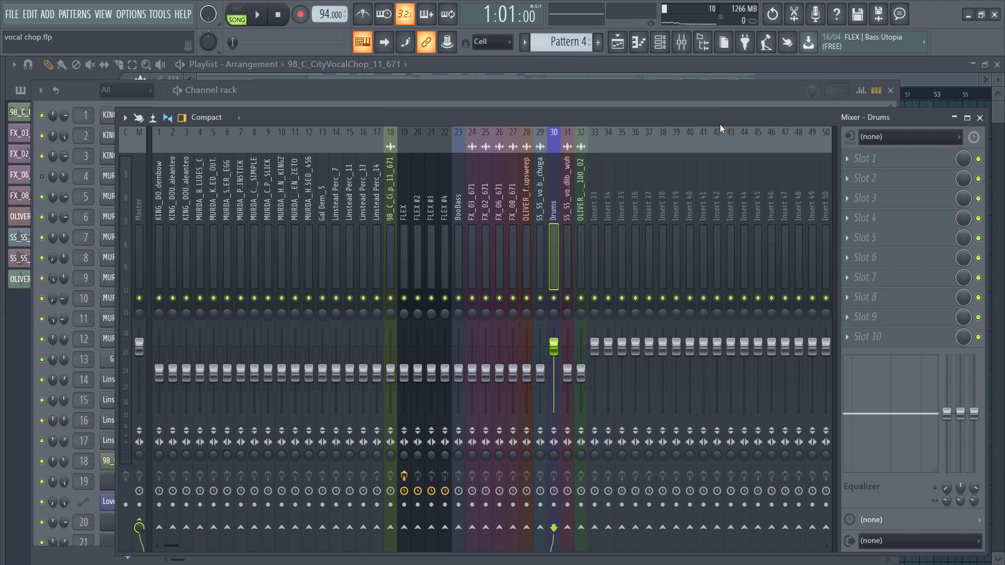
key("alt+Left")
key("alt+Left")
key("alt+Left")
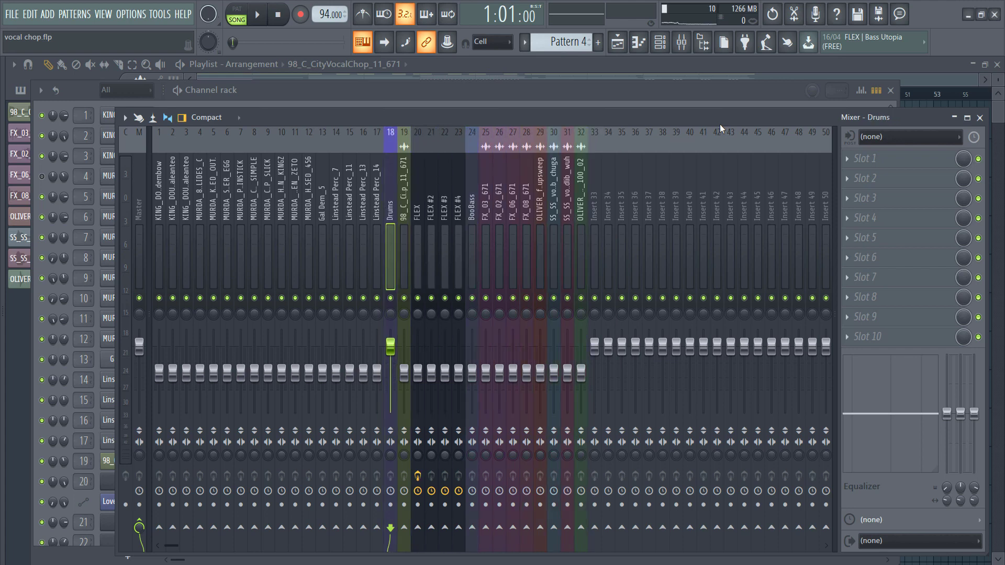
Apply the Drums track's violet-blue color to all drum and percussion mixer tracks, 1 to 18, keeping their names.
left_click_drag(388, 166, 131, 190)
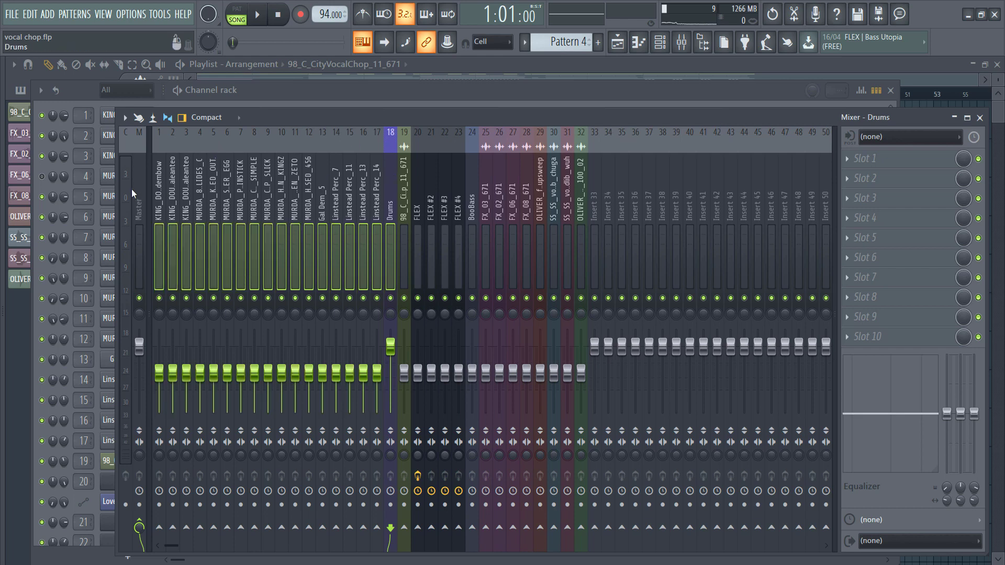
right_click(174, 177)
left_click(206, 147)
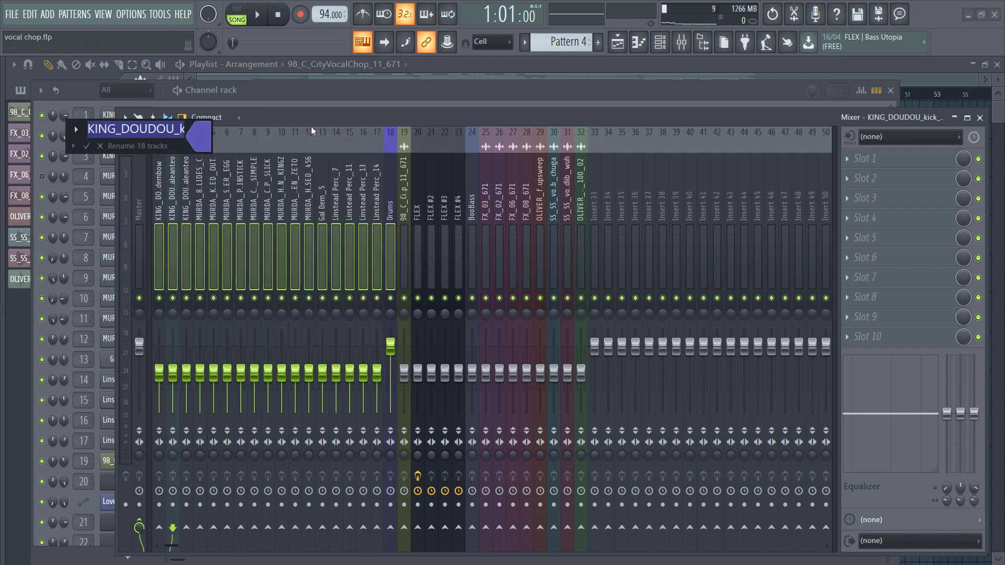
key("Return")
left_click(339, 193)
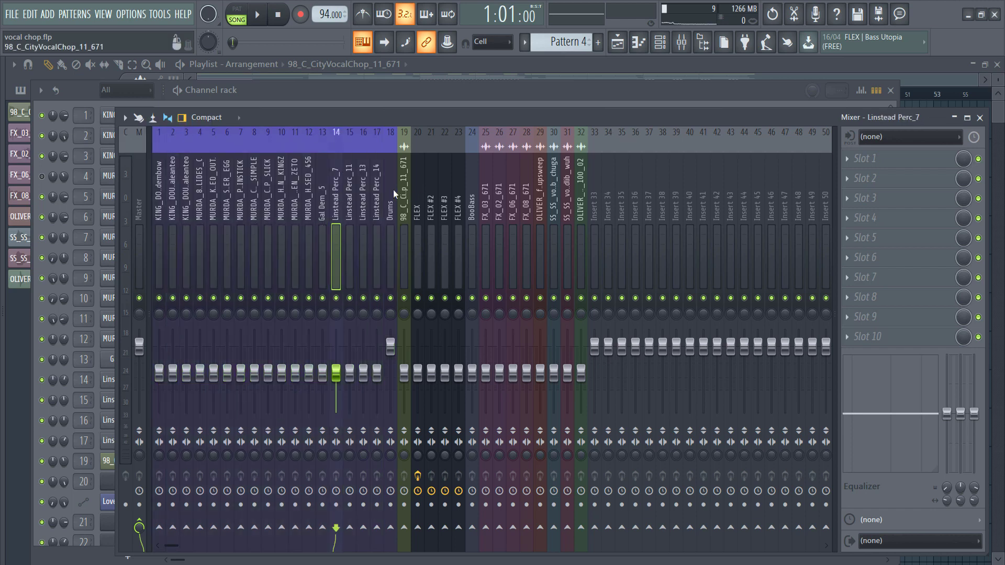
Assign the crown icon to the Drums mixer track.
right_click(388, 189)
left_click(419, 144)
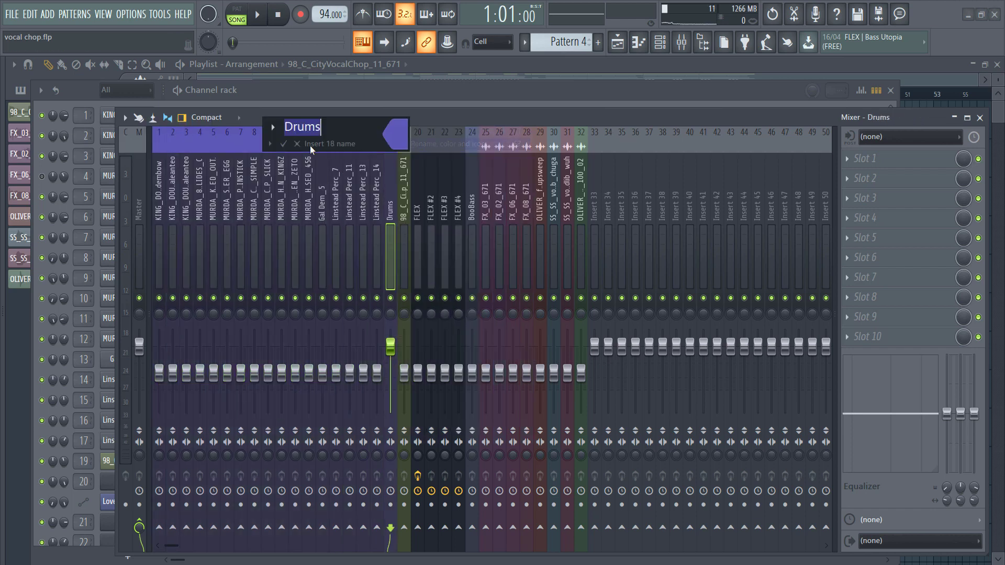
left_click(272, 128)
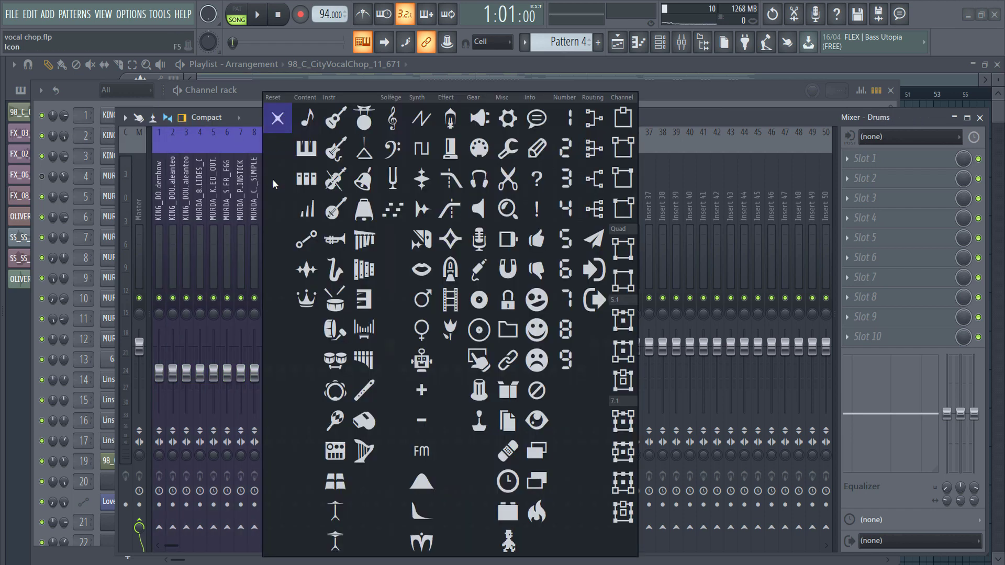
left_click(306, 303)
key("Return")
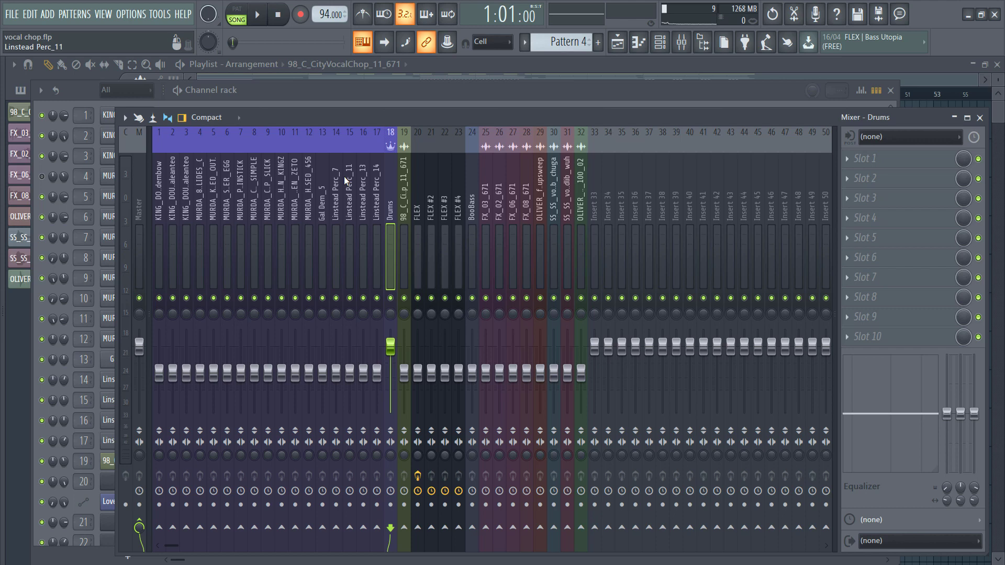
Rename mixer track Insert 33 as Melody and give it the violet-blue color and the crown icon.
right_click(600, 186)
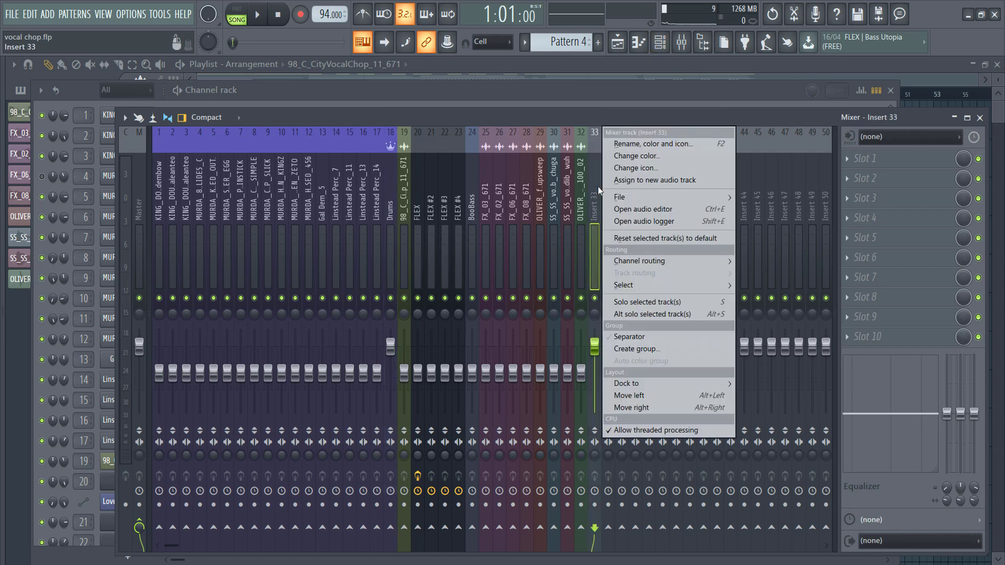
left_click(614, 146)
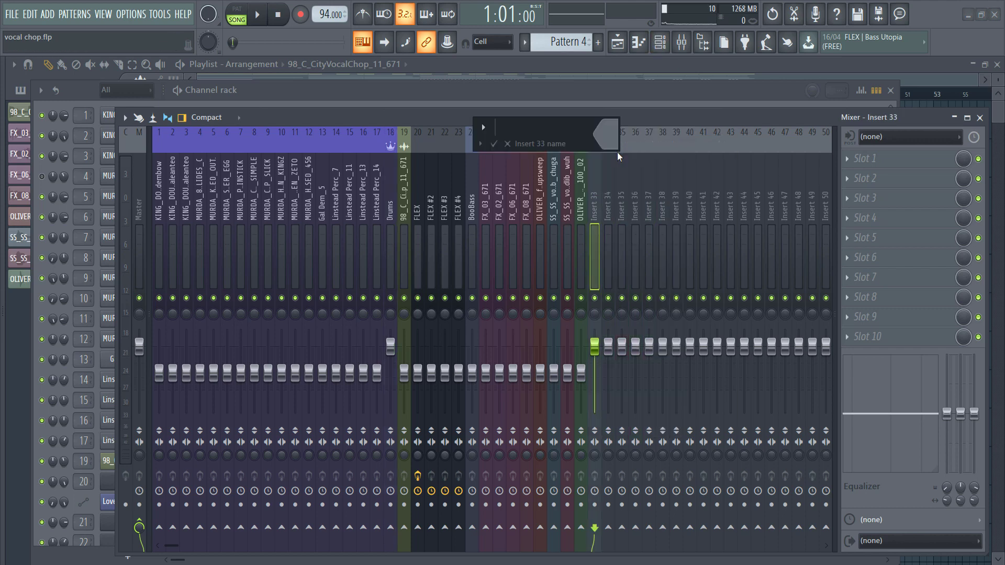
type("Melody")
left_click(614, 136)
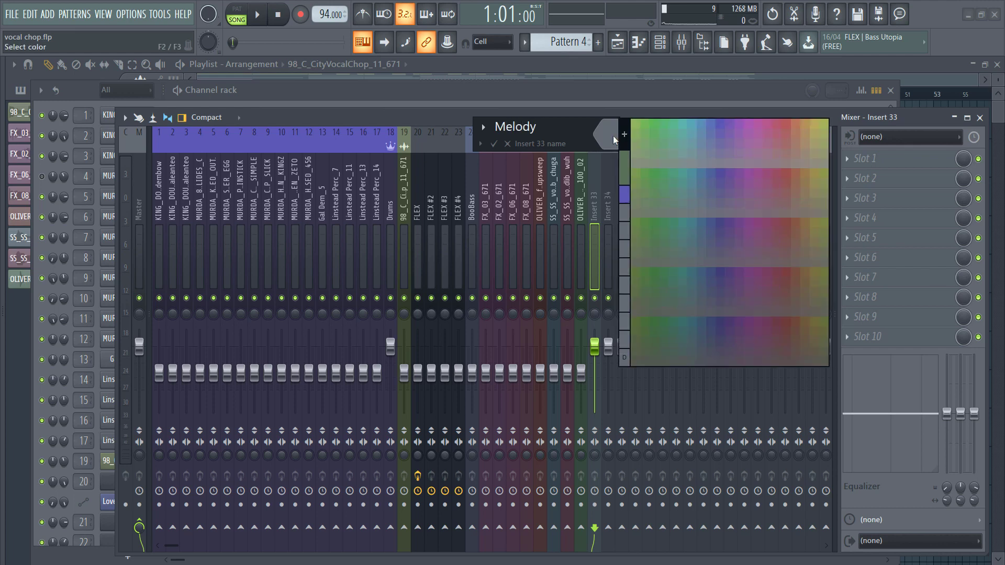
left_click(720, 128)
left_click(484, 126)
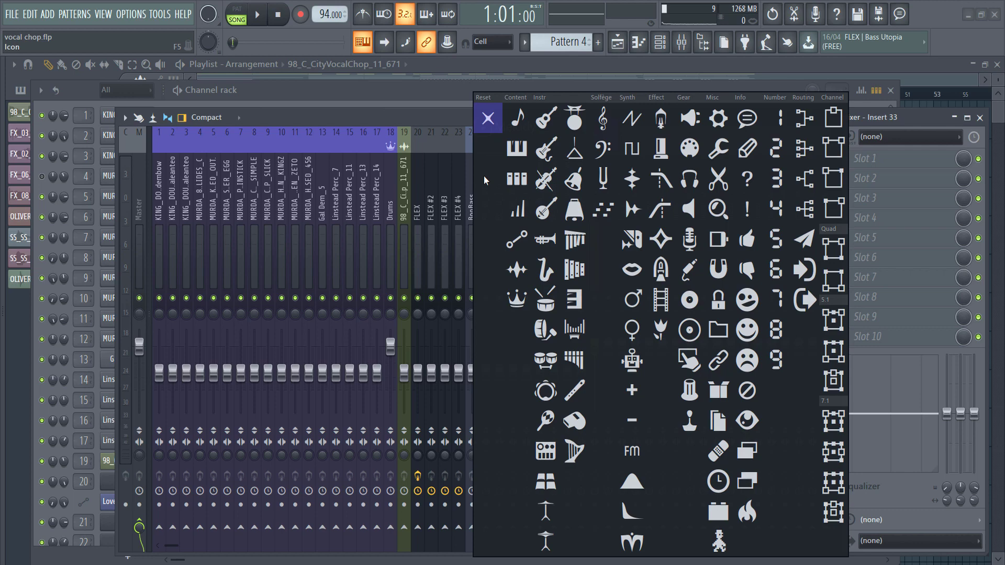
left_click(517, 303)
key("Return")
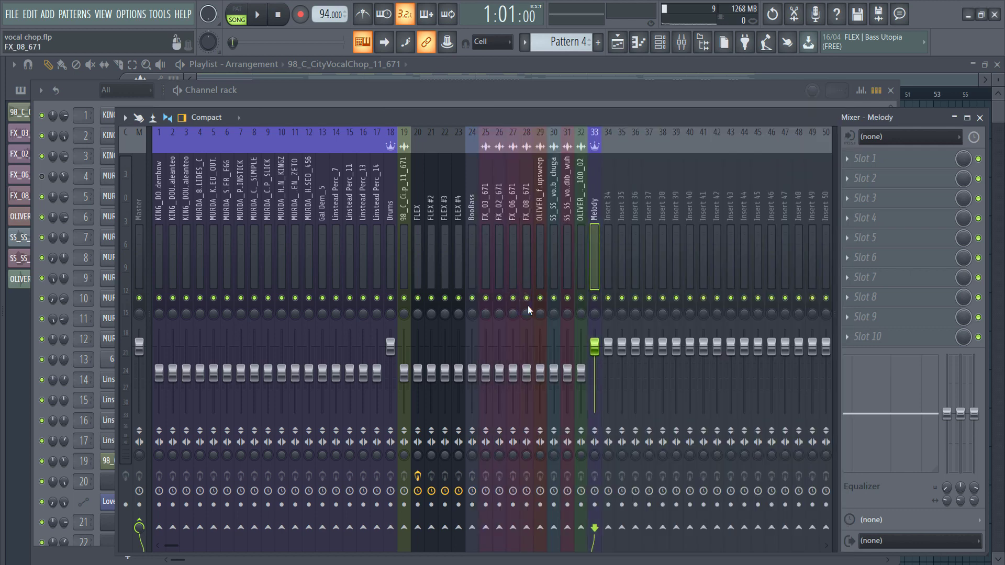
Move the Melody mixer track to position 24, directly after FLEX #4.
key("alt+Left")
key("alt+Left")
key("alt+Left")
key("alt+Left")
key("alt+Left")
key("alt+Left")
key("alt+Left")
key("alt+Left")
key("alt+Left")
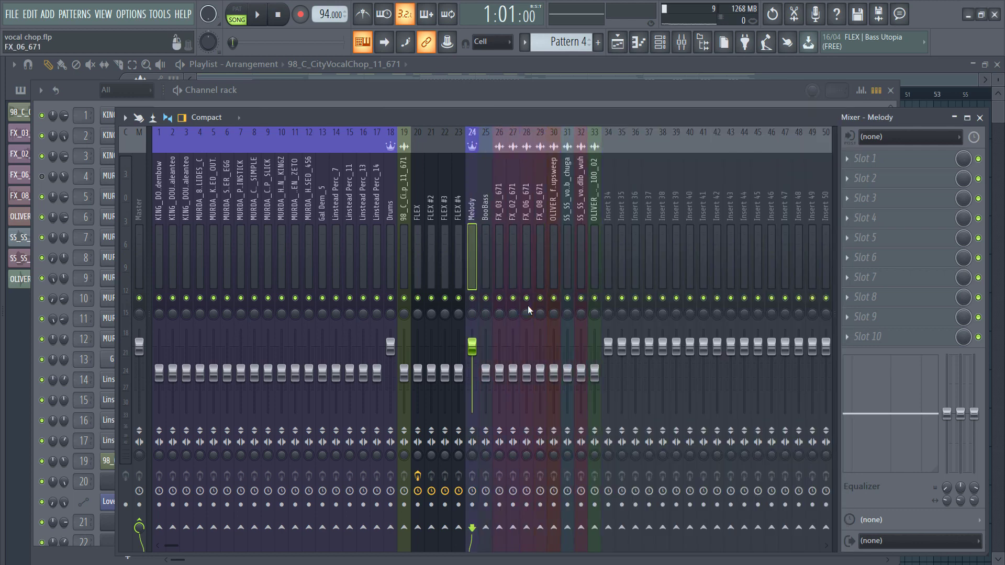
Play the song arrangement from the beginning and bring up the mixer to check which tracks are sounding.
left_click(627, 41)
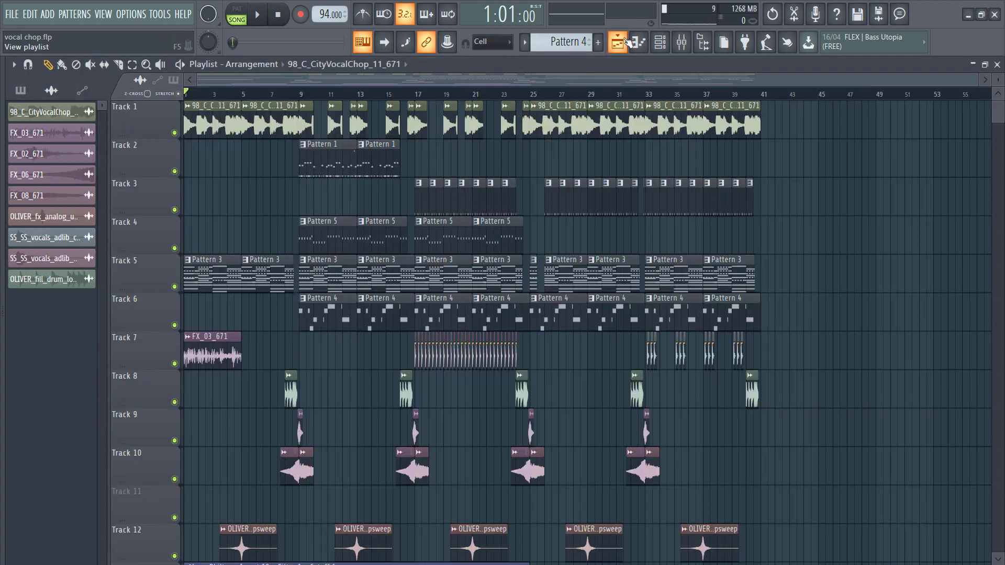
scroll(428, 227, "up", 4)
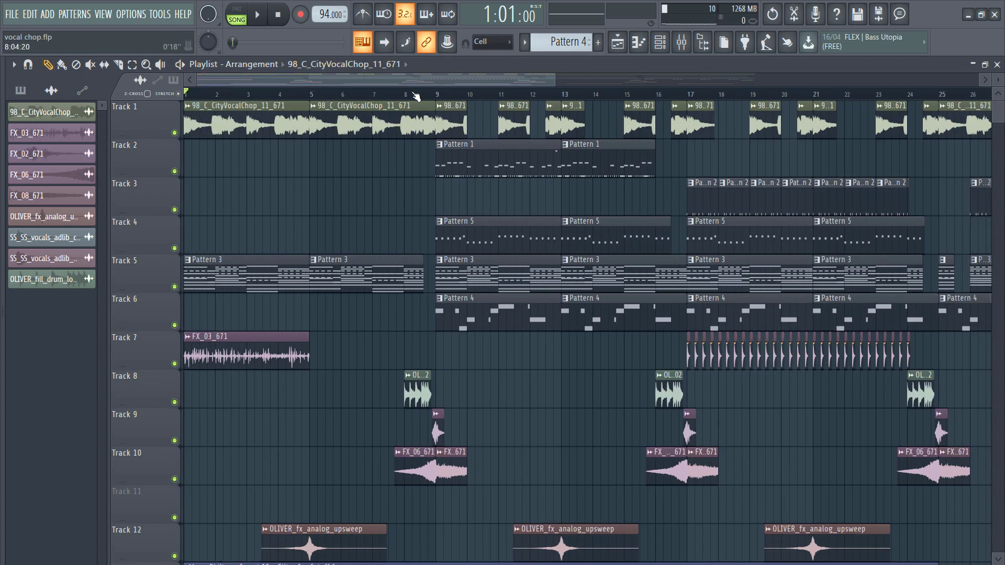
left_click_drag(392, 96, 2, 101)
key("space")
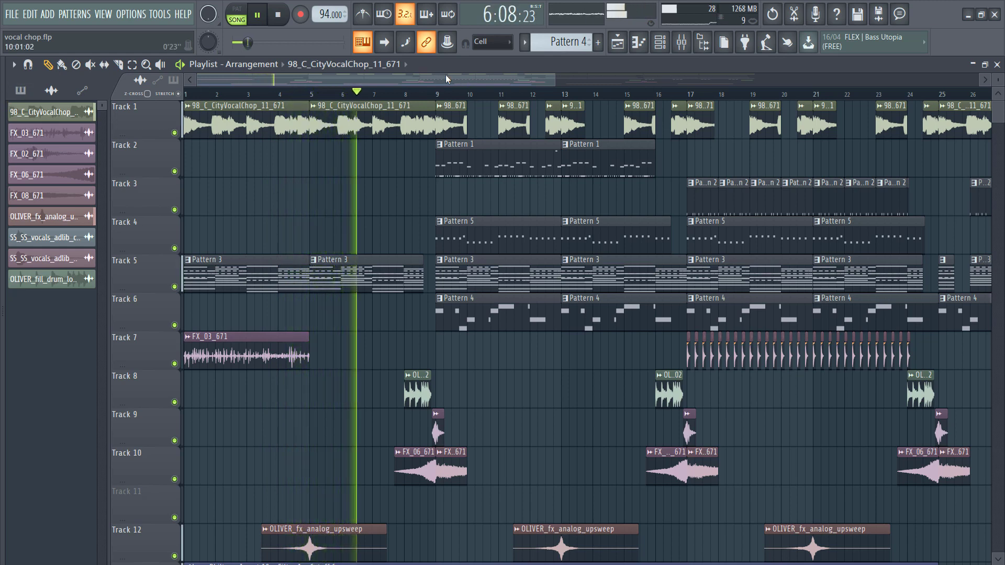
key("F9")
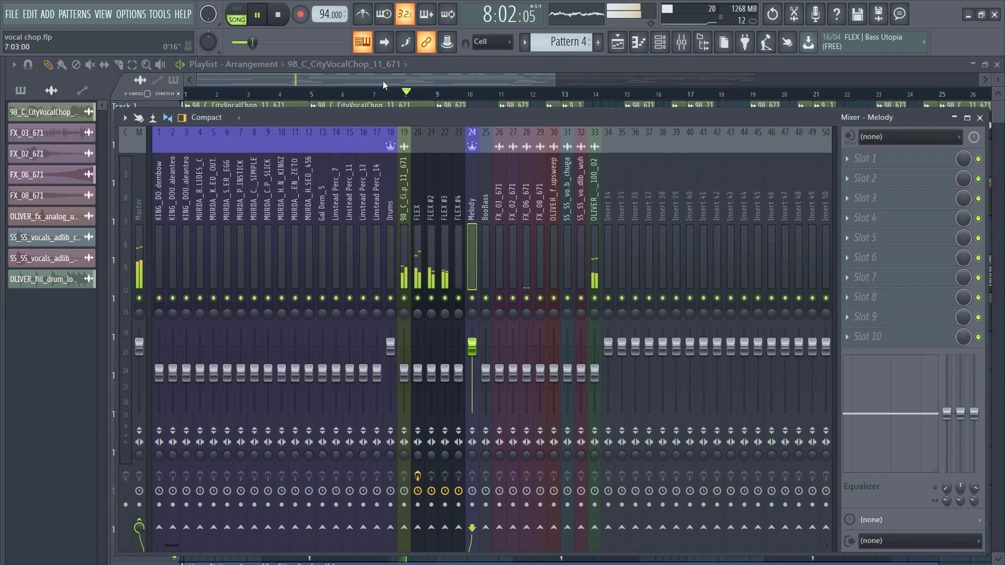
Move the OLIVER_fill_drum_loop_100_02 mixer track to position 18, directly before the Drums track, and stop playback.
left_click(595, 257)
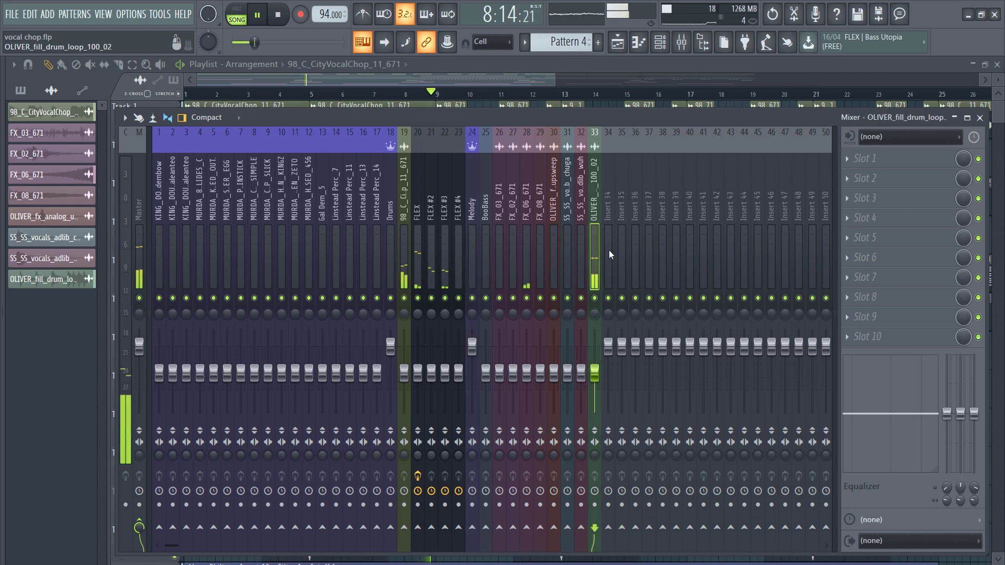
key("alt+Left")
key("alt+Left")
key("alt+Left")
key("alt+Left")
key("alt+Left")
key("alt+Left")
key("alt+Left")
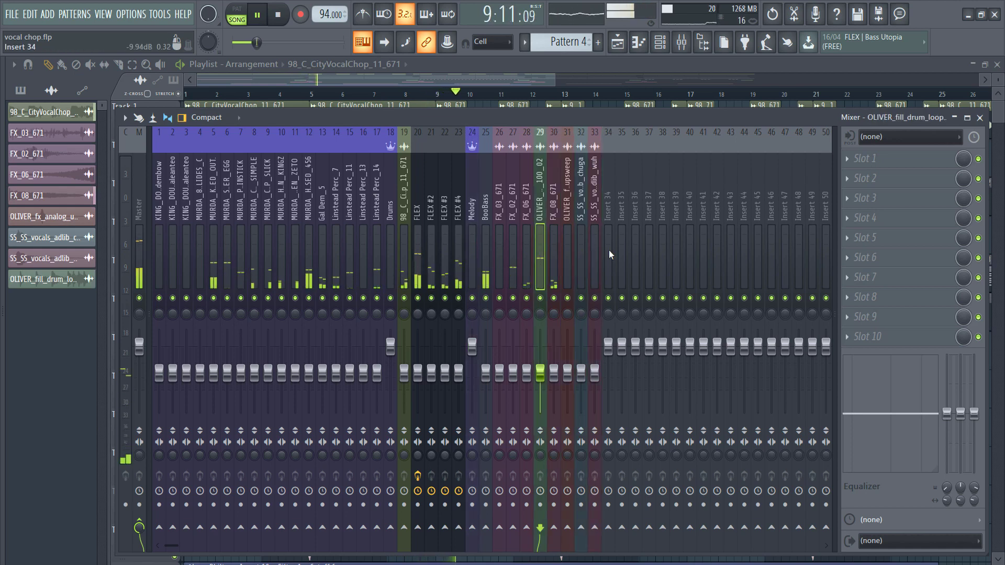
key("alt+Left")
key("alt+Left")
key("alt+Left")
key("alt+Left")
key("alt+Left")
key("alt+Left")
key("alt+Left")
key("alt+Left")
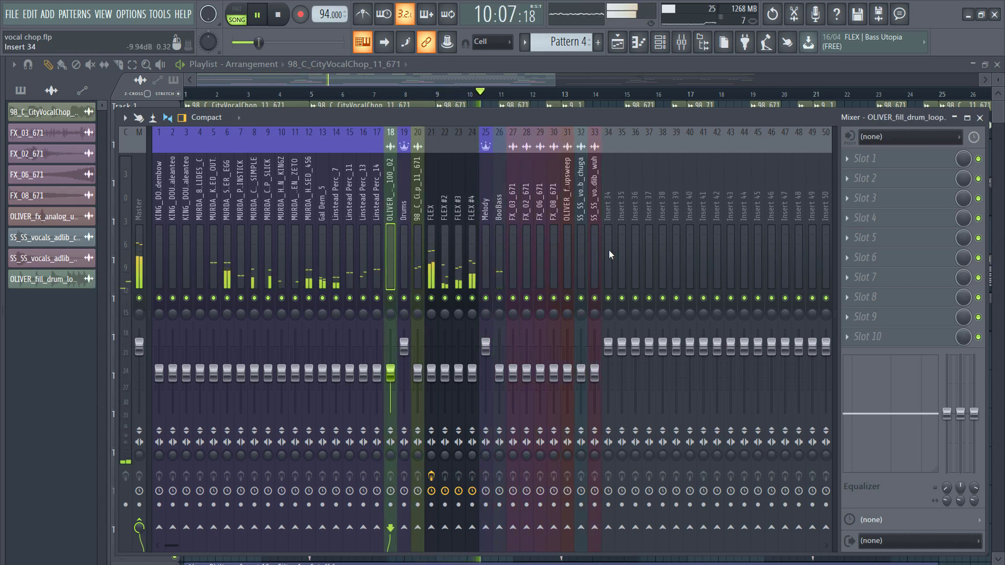
key("space")
Rename mixer track 18 as Fill, give it the violet-blue color of the drum tracks and lower its fader slightly.
right_click(394, 181)
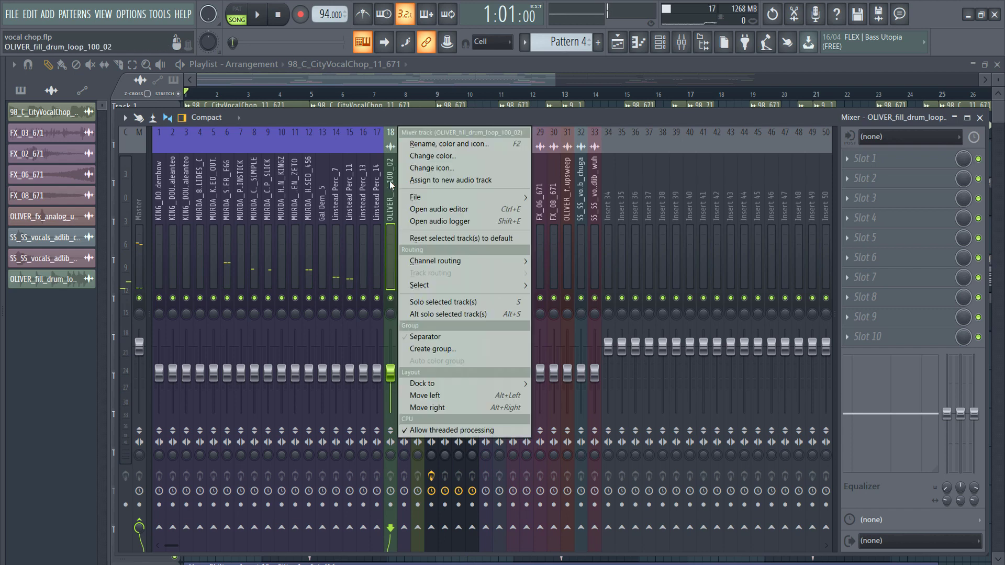
left_click(421, 139)
type("Fill")
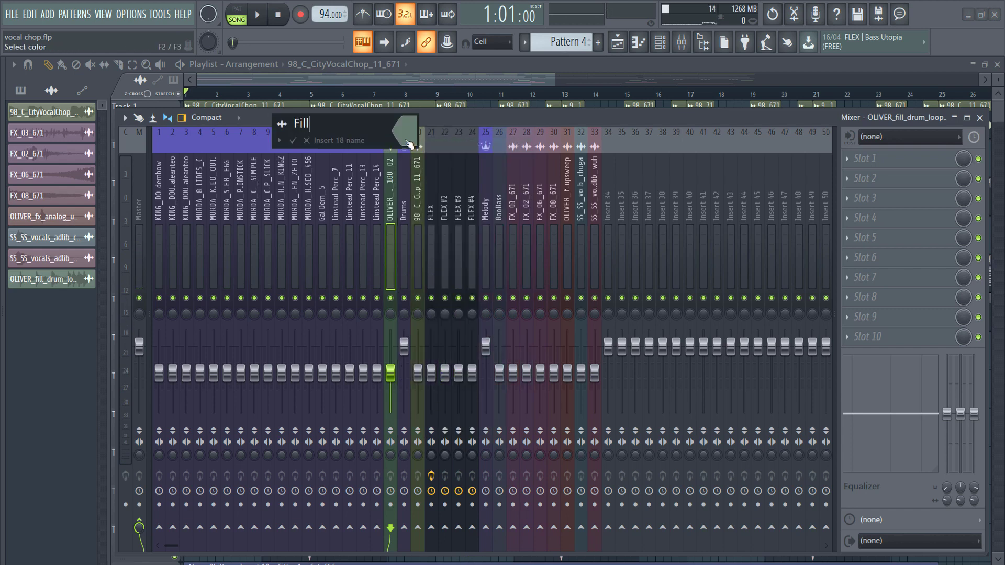
left_click(409, 140)
type("ill")
left_click(518, 122)
key("Return")
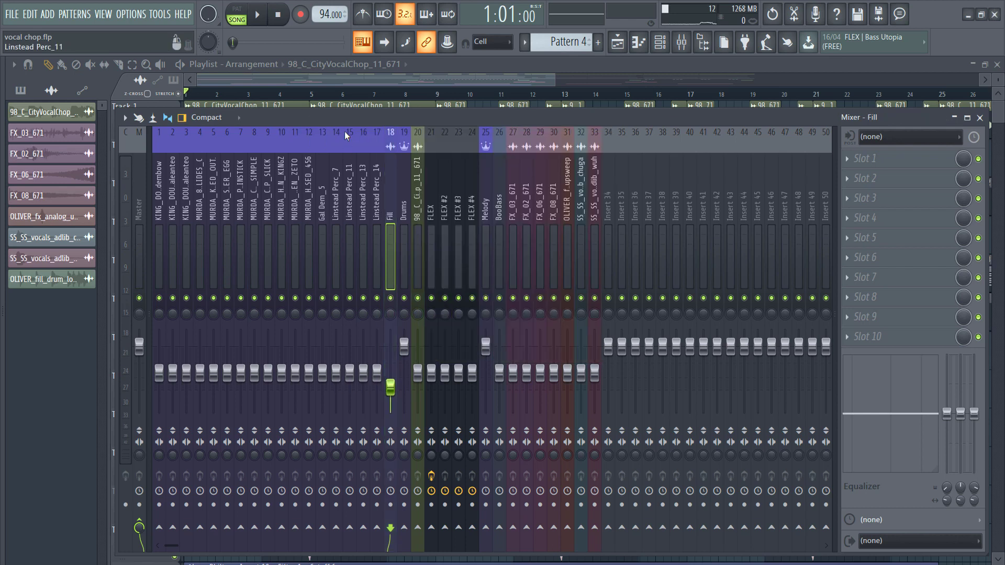
Open Pattern 1 from the playlist and play it in pattern mode with the mixer in view to check the drum levels.
left_click(343, 64)
left_click(503, 77)
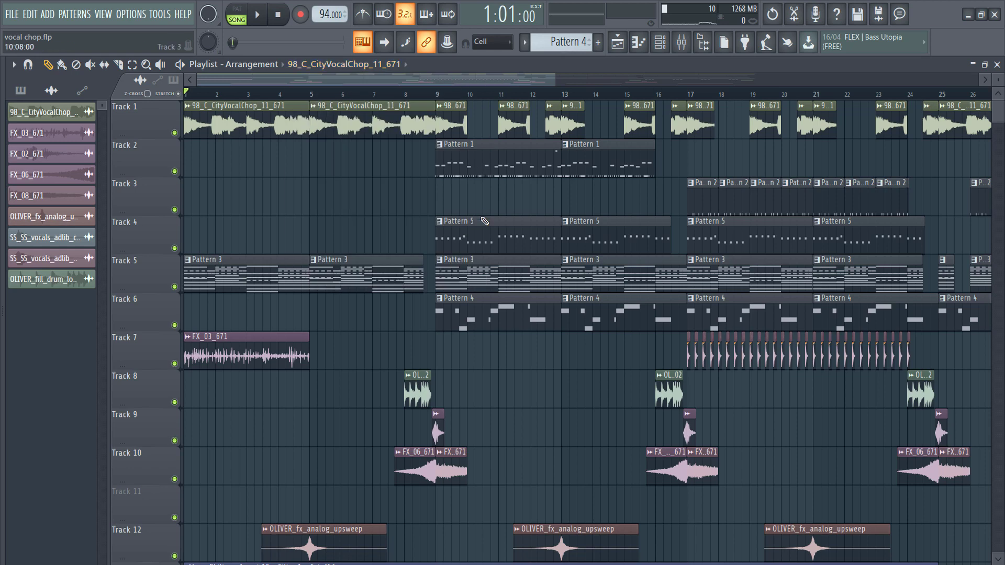
double_click(463, 153)
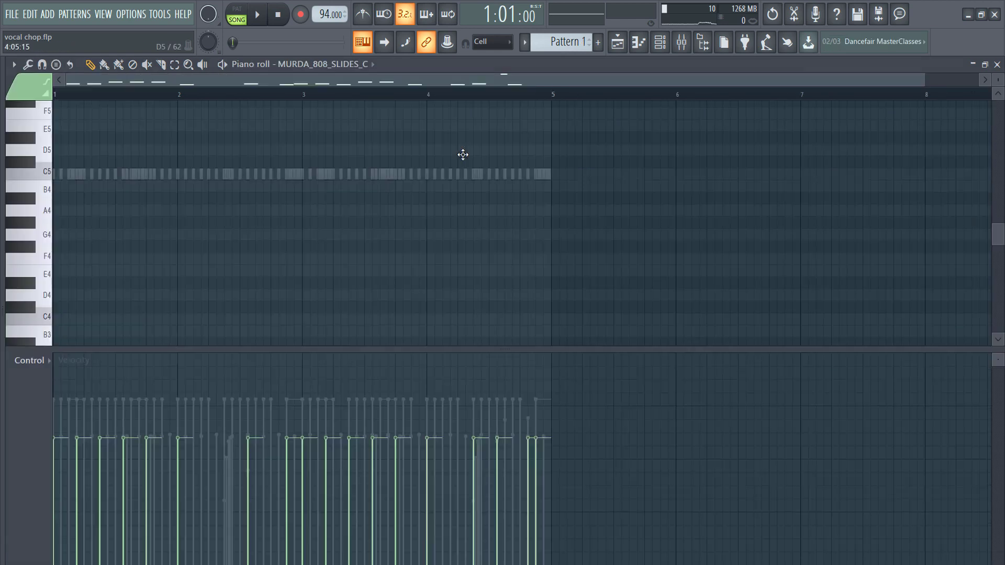
left_click(236, 9)
left_click(680, 48)
key("space")
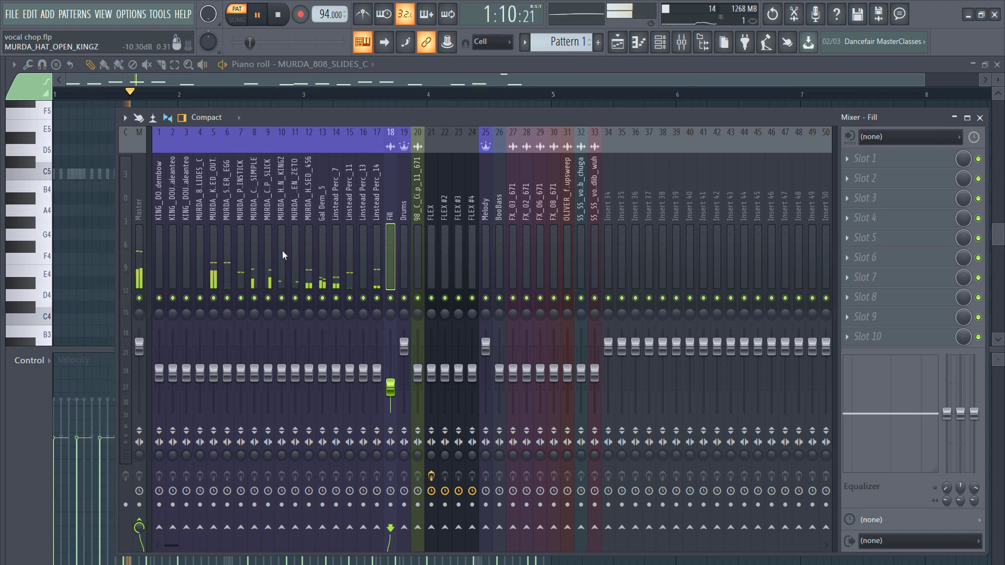
key("space")
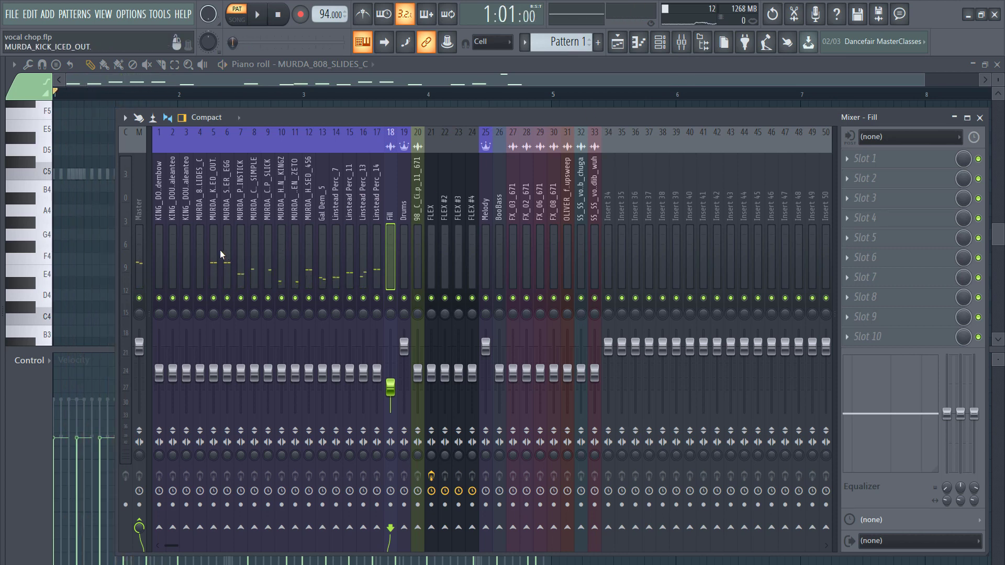
Solo the MURDA_KICK_ICED_OUT mixer track and rename it as Kick.
key("space")
key("space")
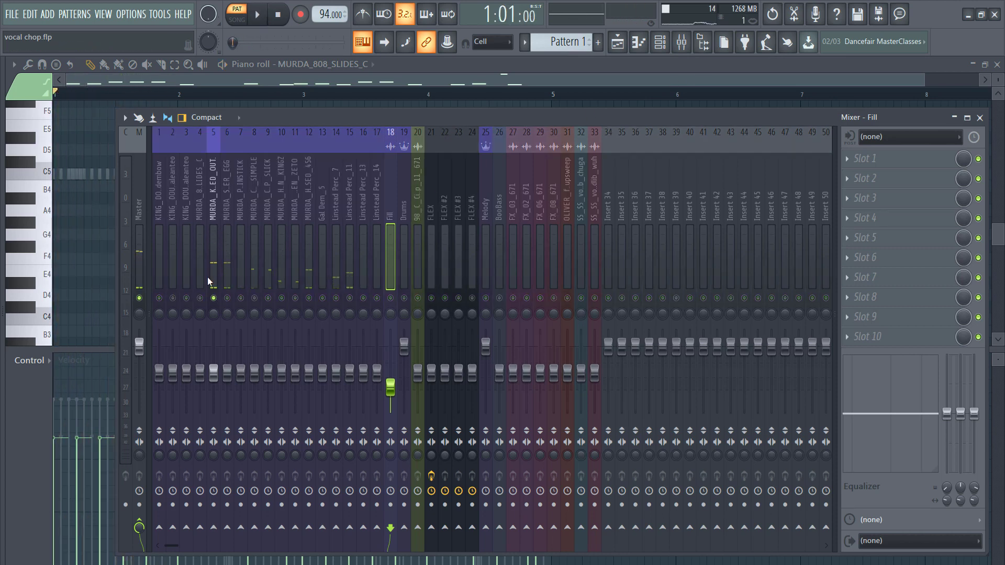
right_click(212, 247)
left_click(234, 156)
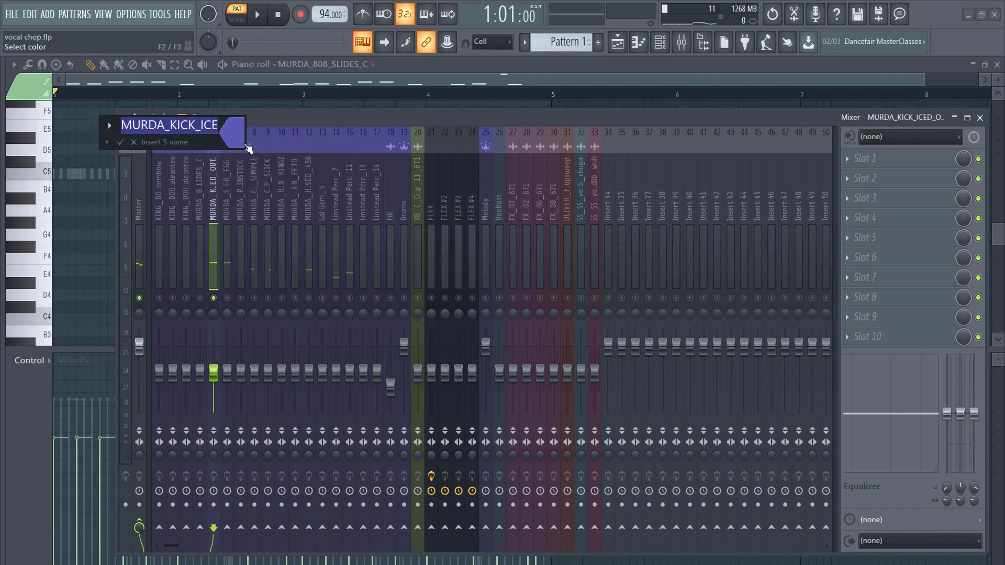
type("Kick")
key("Return")
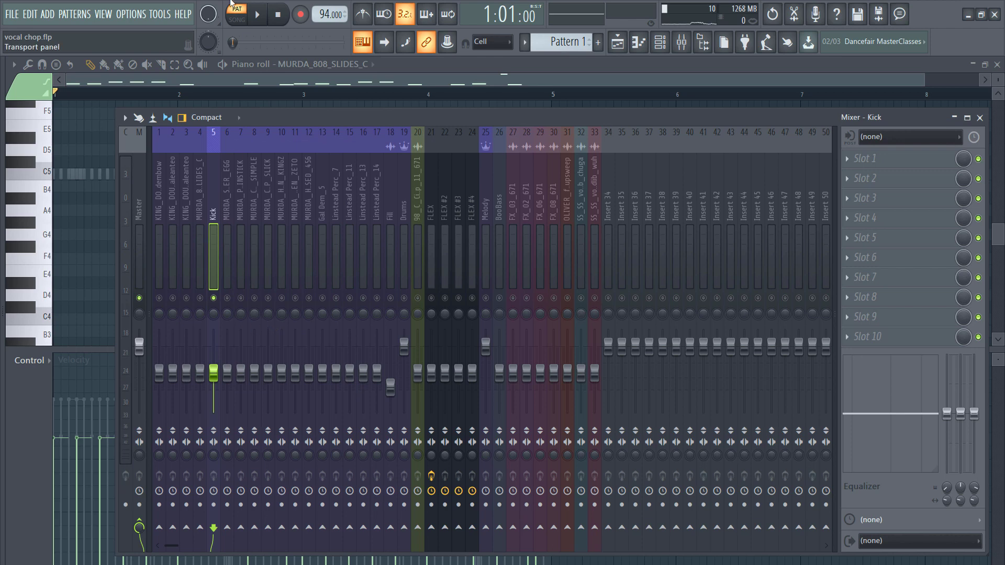
Unmute the snare track alongside the Kick and set its level to -14.4 dB while playing the pattern.
left_click_drag(216, 417, 217, 382)
key("space")
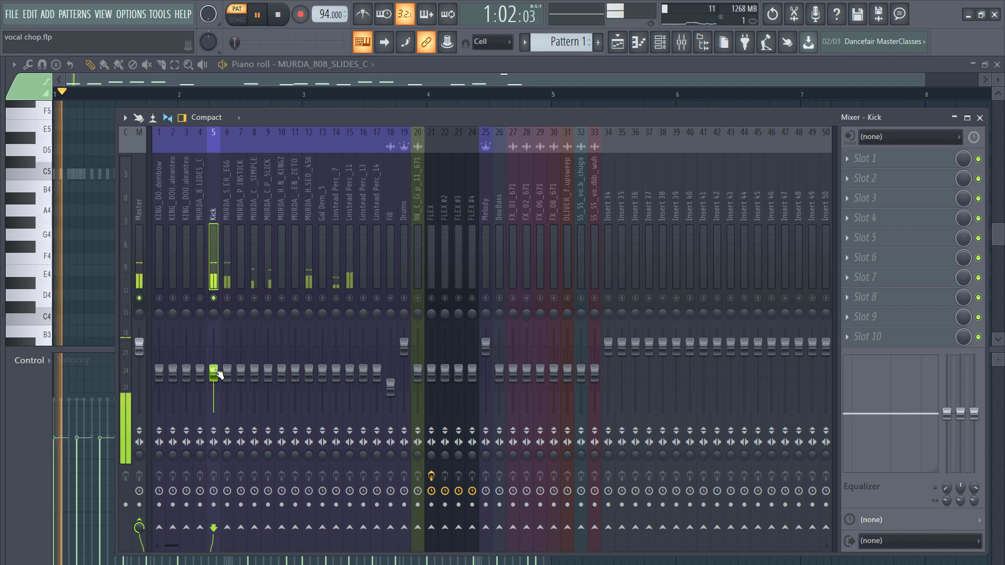
key("space")
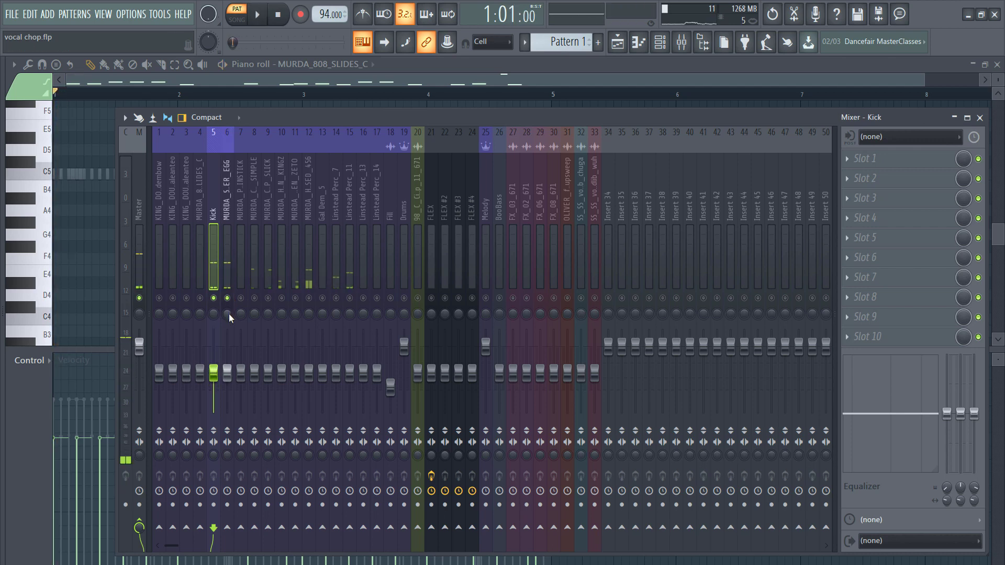
left_click_drag(229, 373, 229, 396)
key("space")
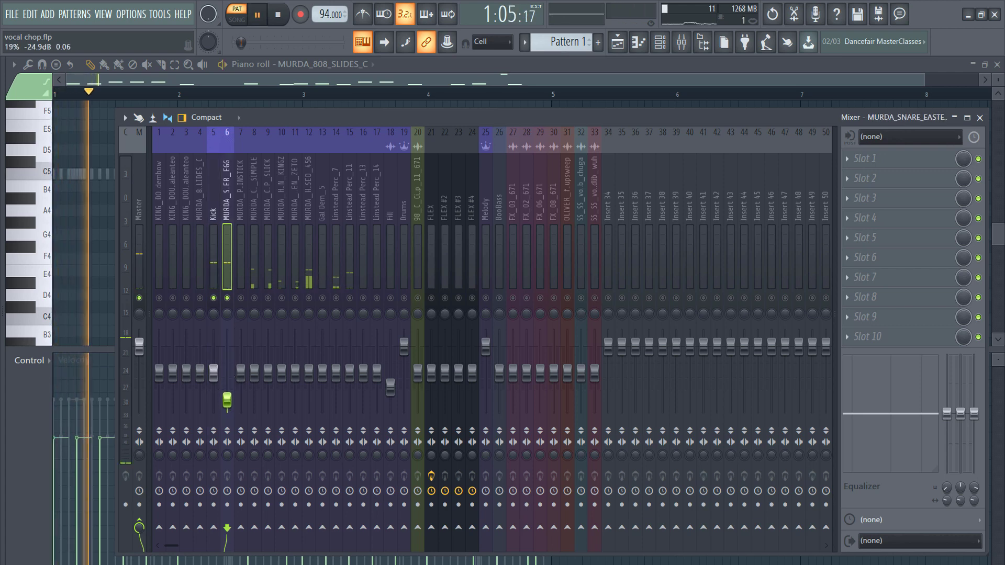
left_click_drag(227, 396, 227, 382)
key("space")
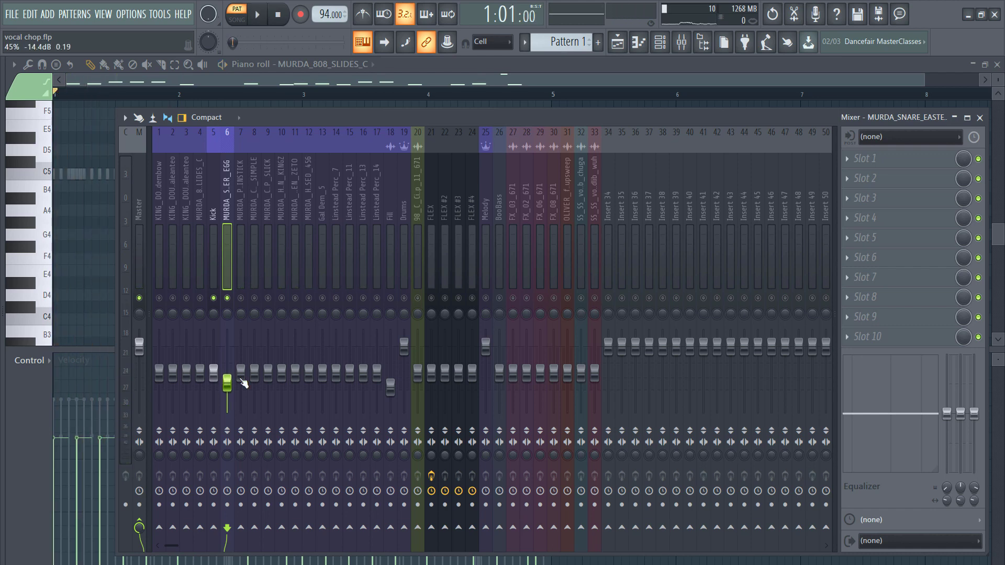
Replay the kick and snare together and lower the snare's fader slightly further.
key("XF86AudioRaiseVolume")
key("space")
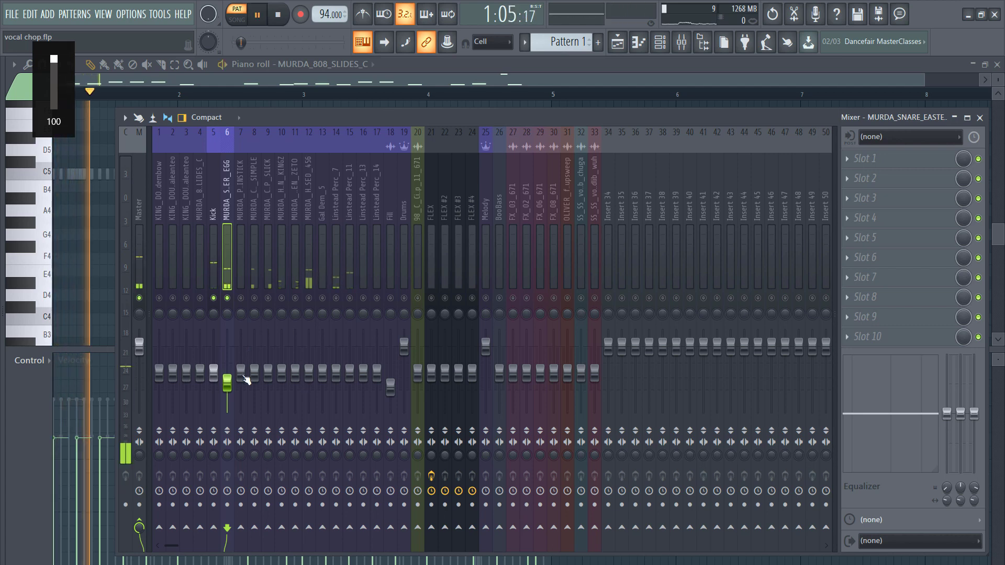
key("space")
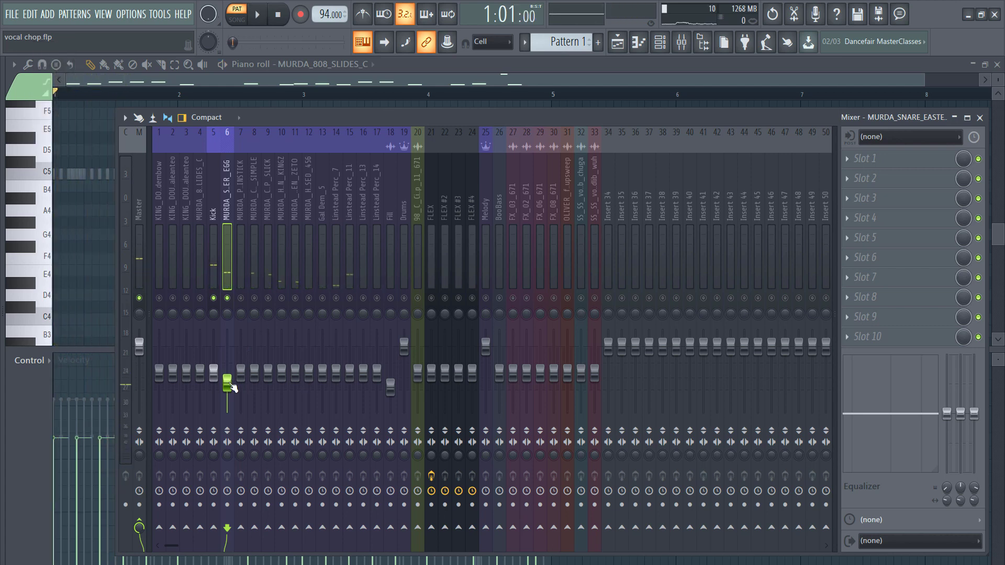
key("space")
key("space")
key("space")
left_click_drag(230, 385, 228, 388)
key("space")
key("space")
key("space")
Unmute the MURDA_PERCUSSION track and lower its level to -20.6 dB against the kick and snare.
left_click(241, 299)
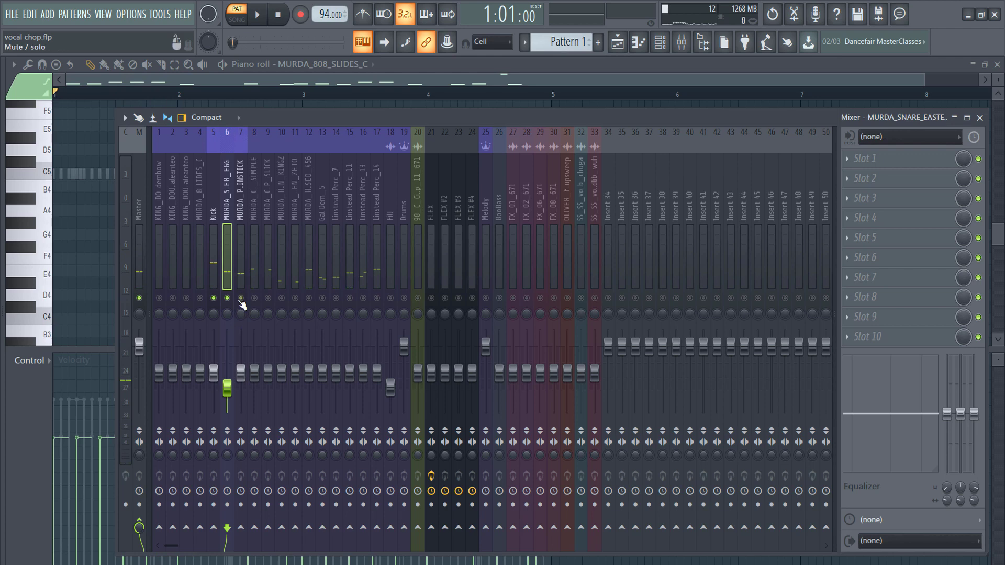
key("space")
key("space")
key("space")
left_click_drag(241, 373, 241, 381)
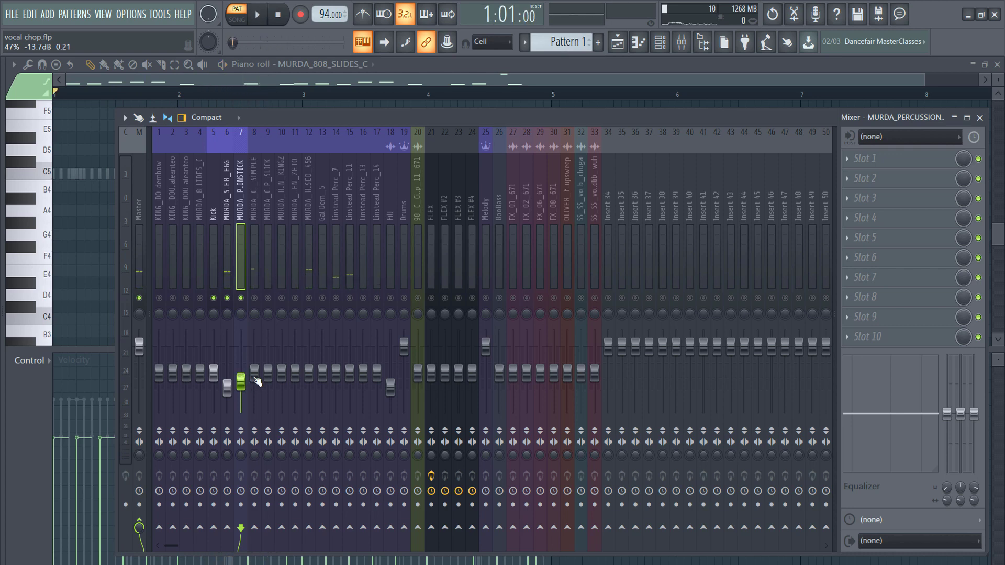
key("space")
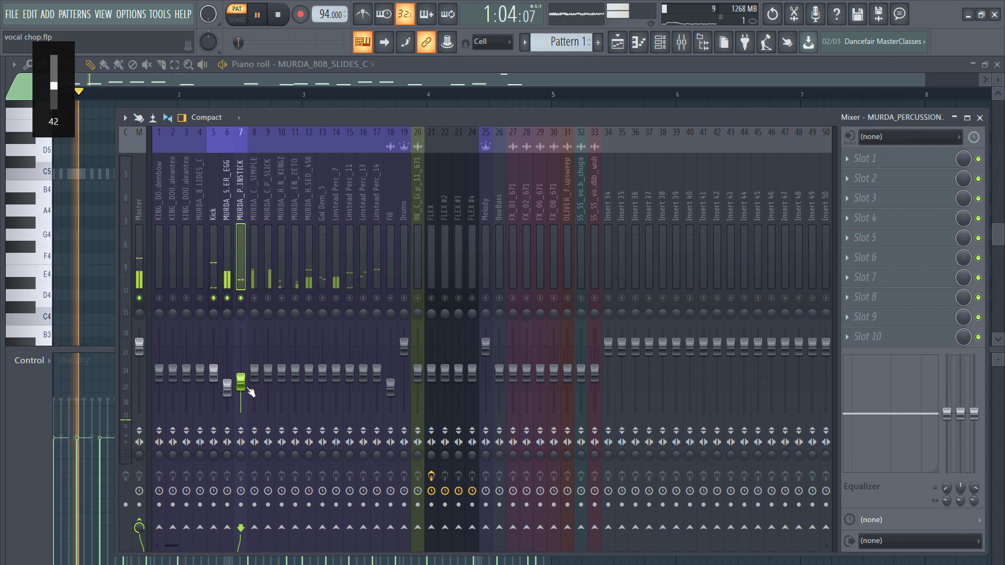
mouse_move(241, 381)
left_mouse_down()
mouse_move(241, 402)
mouse_move(241, 393)
left_mouse_up()
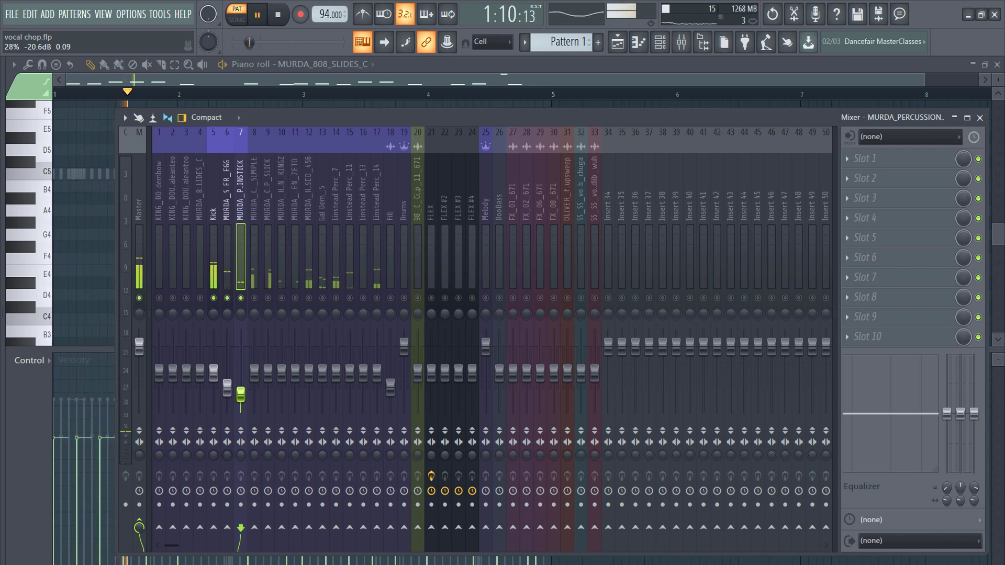
key("space")
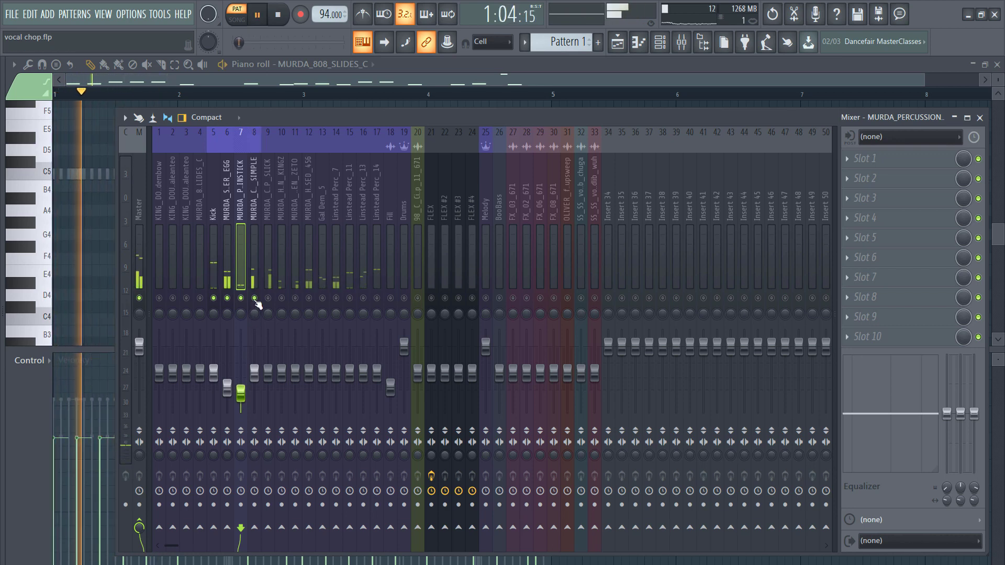
Unmute both clap tracks and lower them together to -23.5 dB, and raise the snare's fader slightly.
key("space")
left_click(268, 298)
left_click_drag(268, 277, 257, 298)
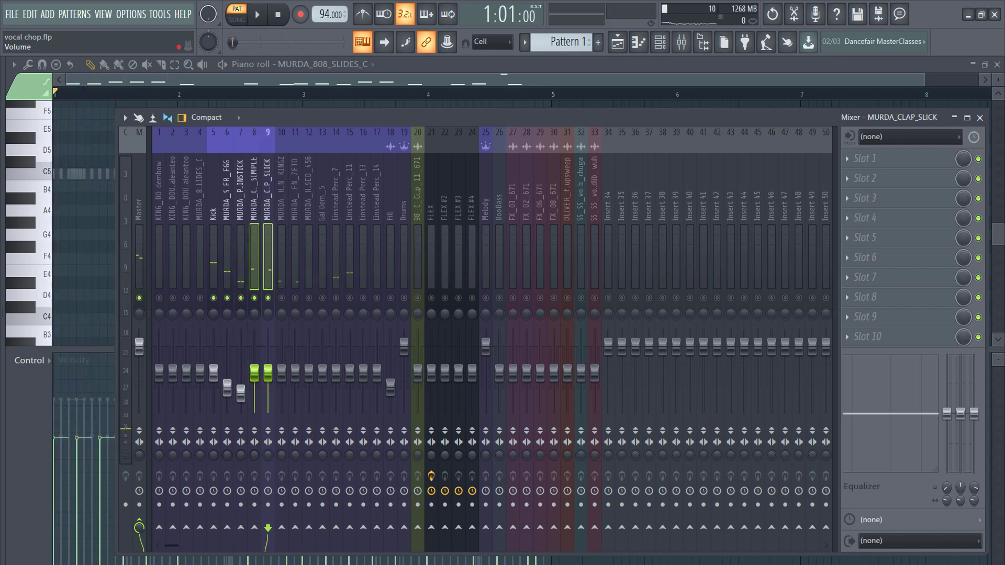
key("space")
left_click_drag(255, 373, 254, 399)
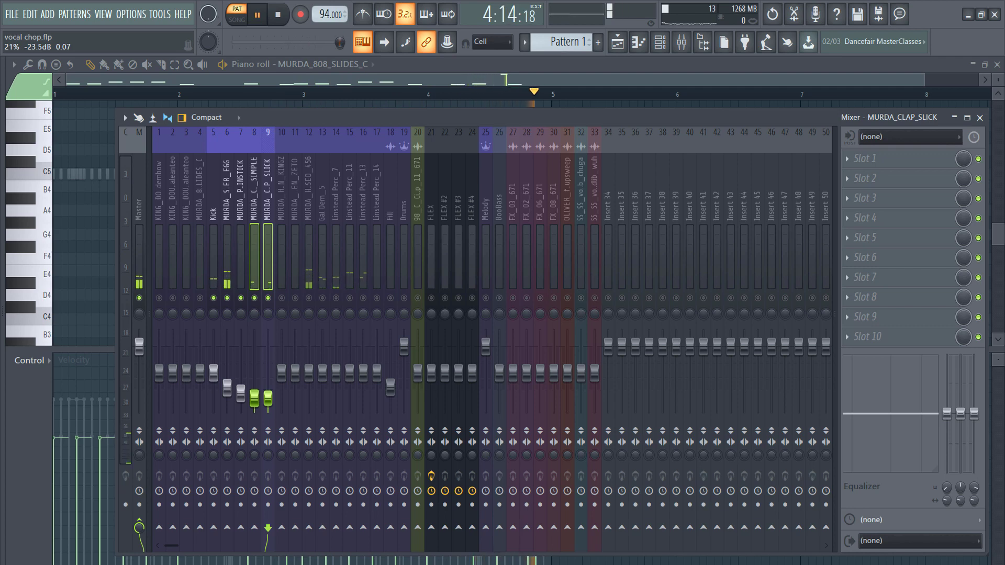
left_click_drag(228, 389, 227, 386)
key("space")
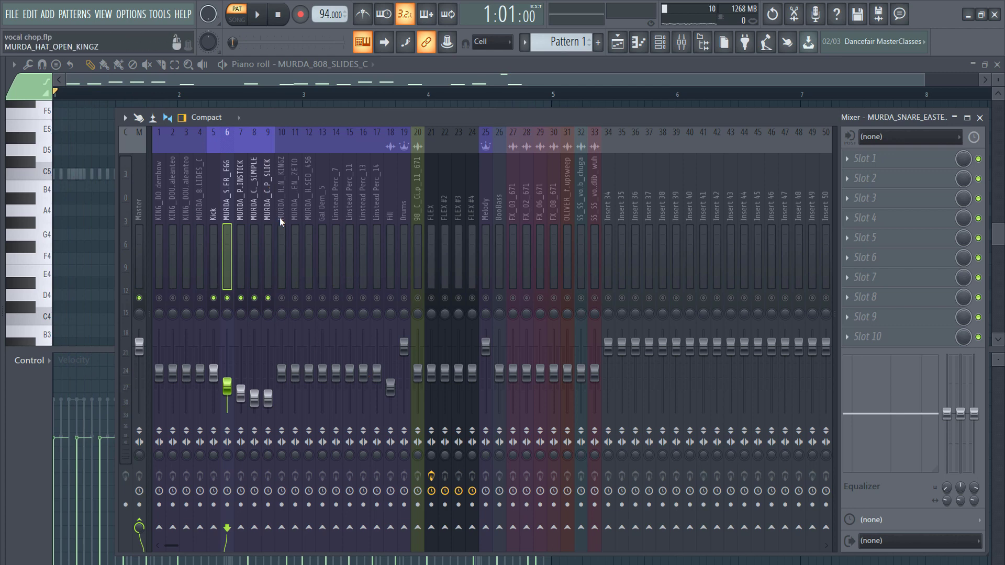
Unmute the two MURDA_HAT_OPEN tracks and lower them together to -22.3 dB while playing the pattern.
key("space")
left_click(281, 298)
key("space")
left_click(295, 298)
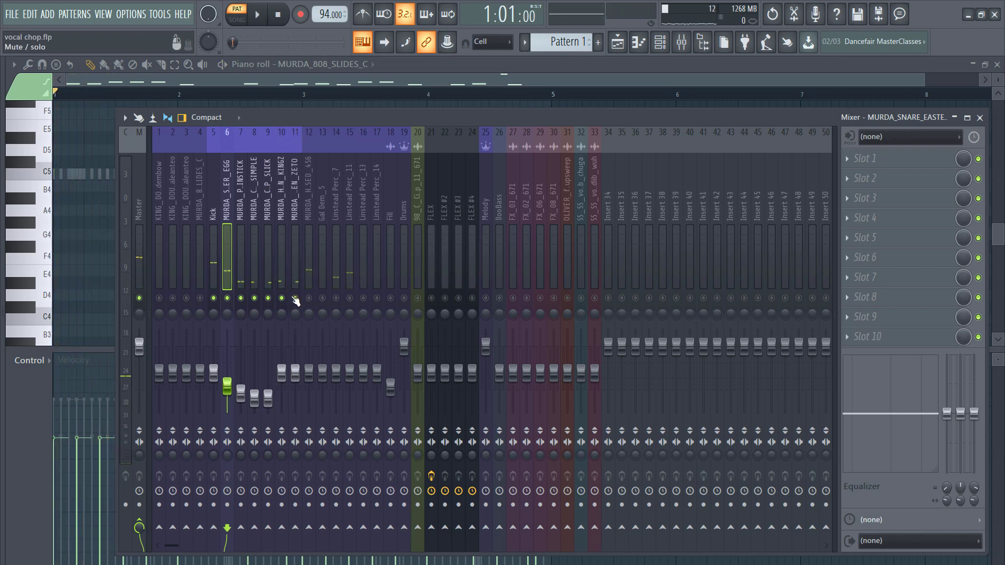
key("space")
left_click_drag(294, 275, 286, 274)
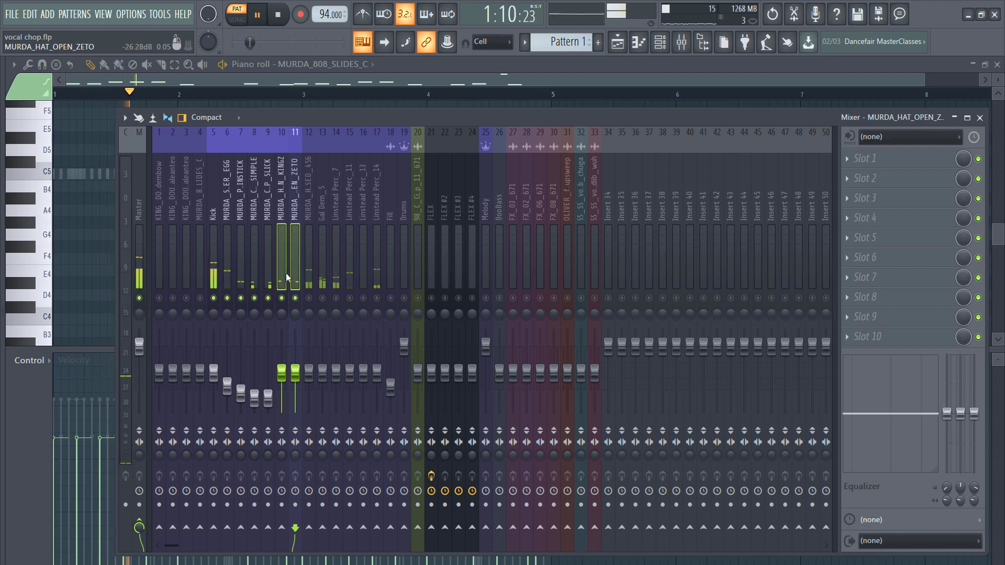
left_click_drag(282, 374, 282, 402)
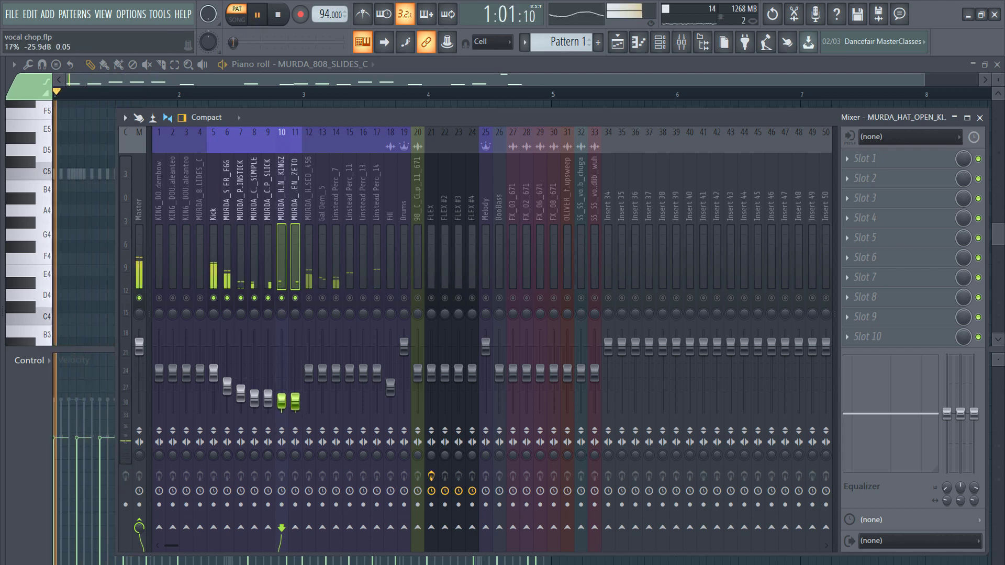
left_click_drag(281, 402, 282, 395)
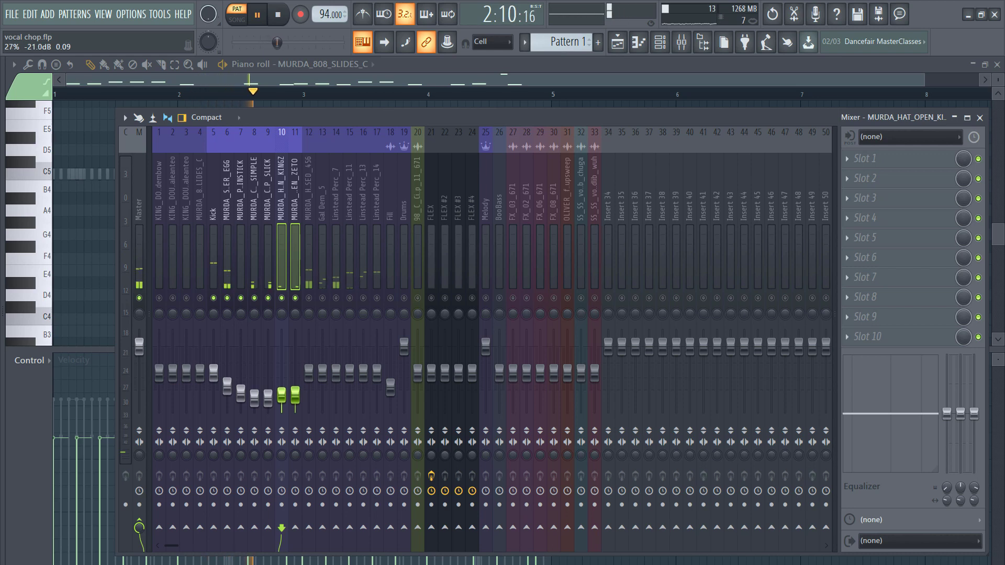
key("space")
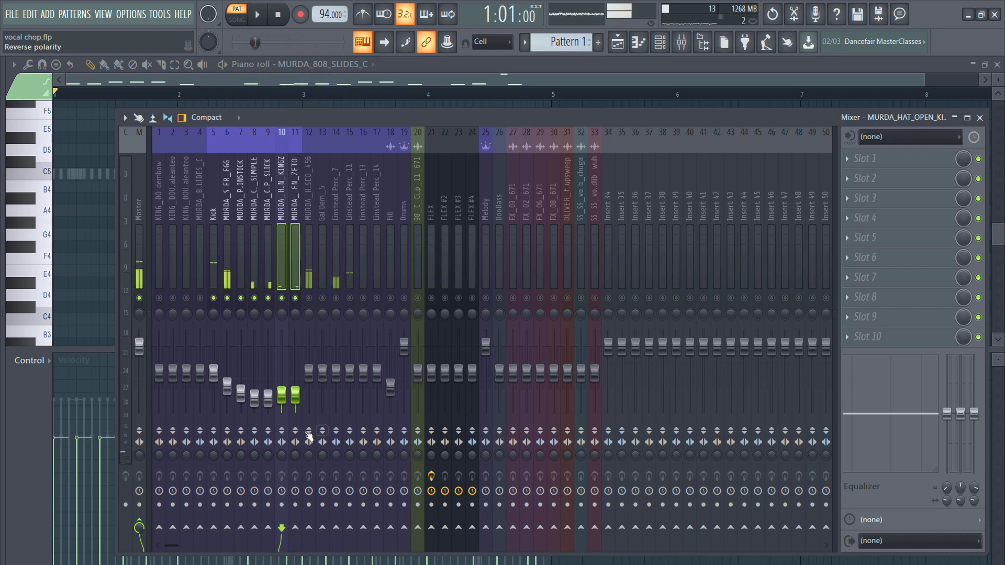
key("space")
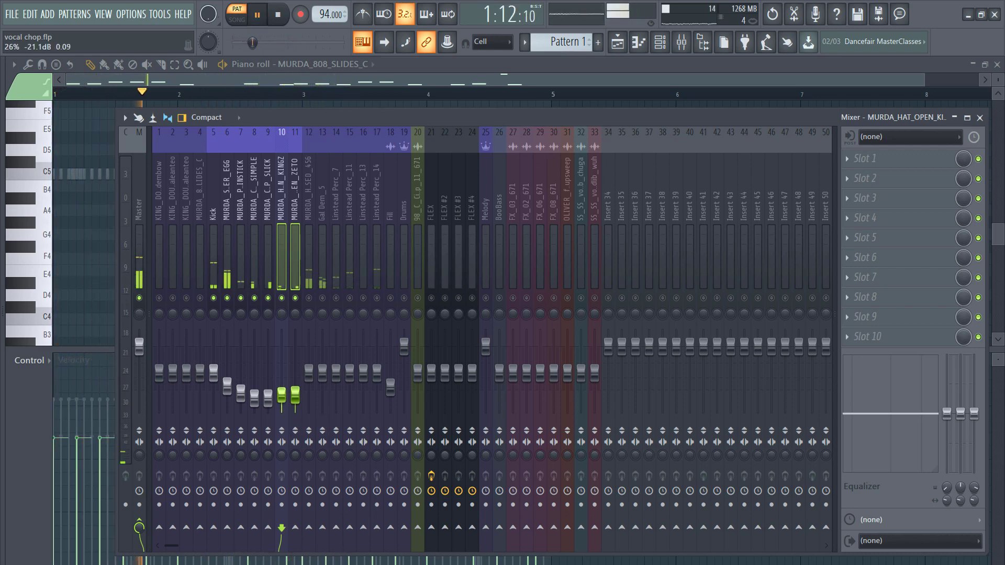
left_click_drag(281, 395, 281, 398)
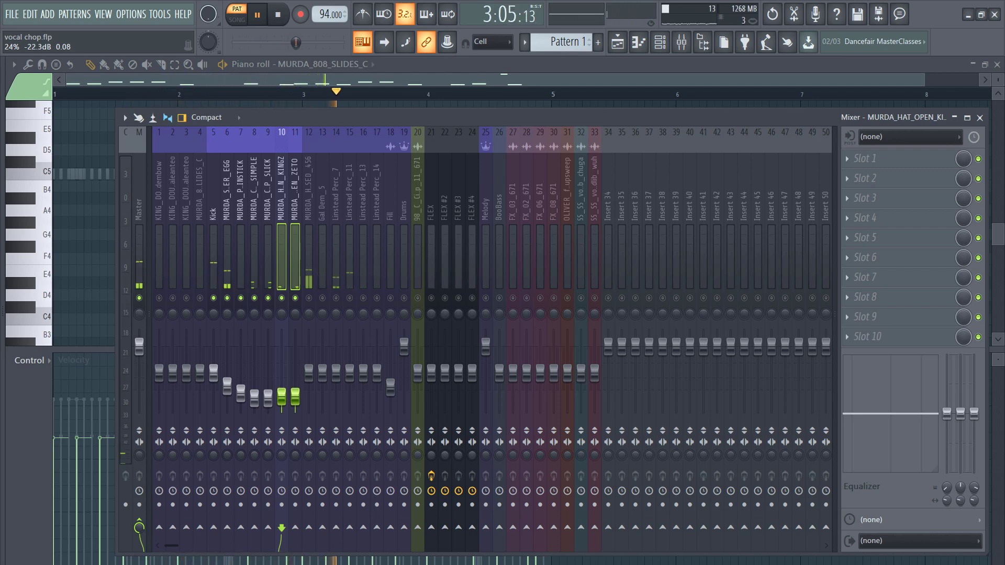
Raise the two clap tracks slightly and lower the two MURDA_HAT_OPEN tracks together to -30.2 dB while the pattern plays.
left_click(266, 275)
left_click(255, 276, "ctrl+shift")
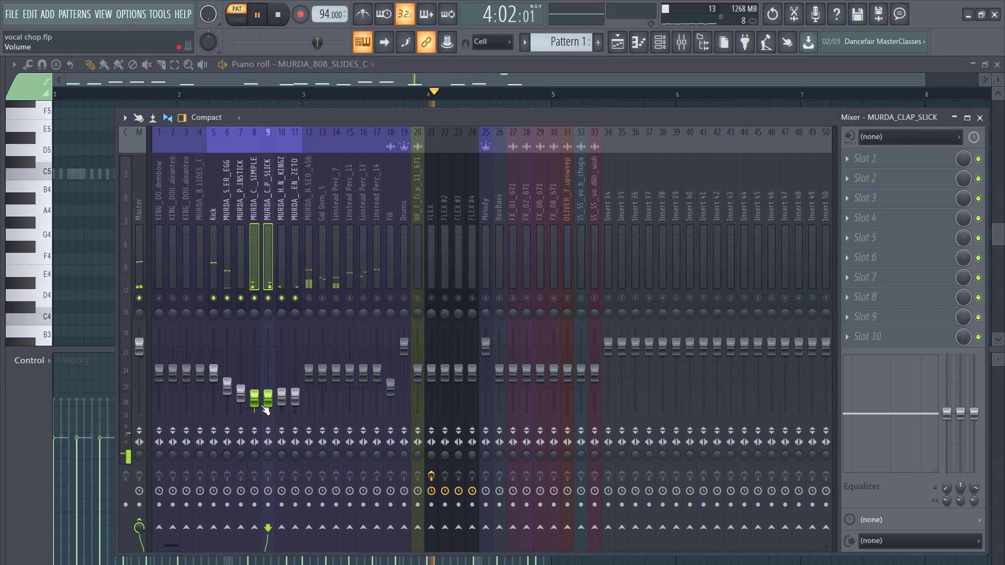
left_click_drag(266, 401, 284, 409)
left_click(293, 285)
left_click(283, 284, "ctrl+shift")
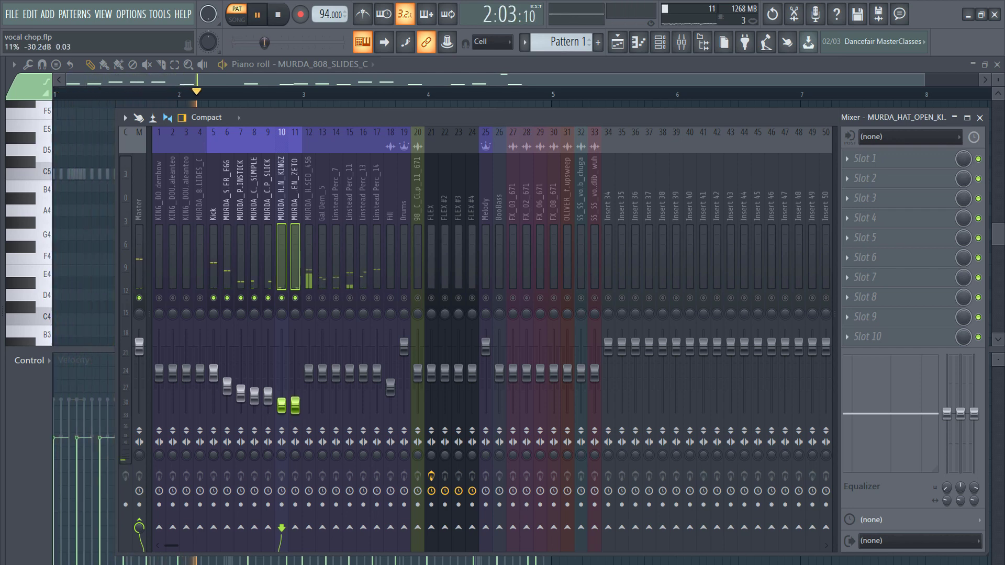
Unmute the MURDA_HAT_CLOSED_456 track, lower its level to -17.5 dB and replay the pattern.
key("space")
left_click(309, 298)
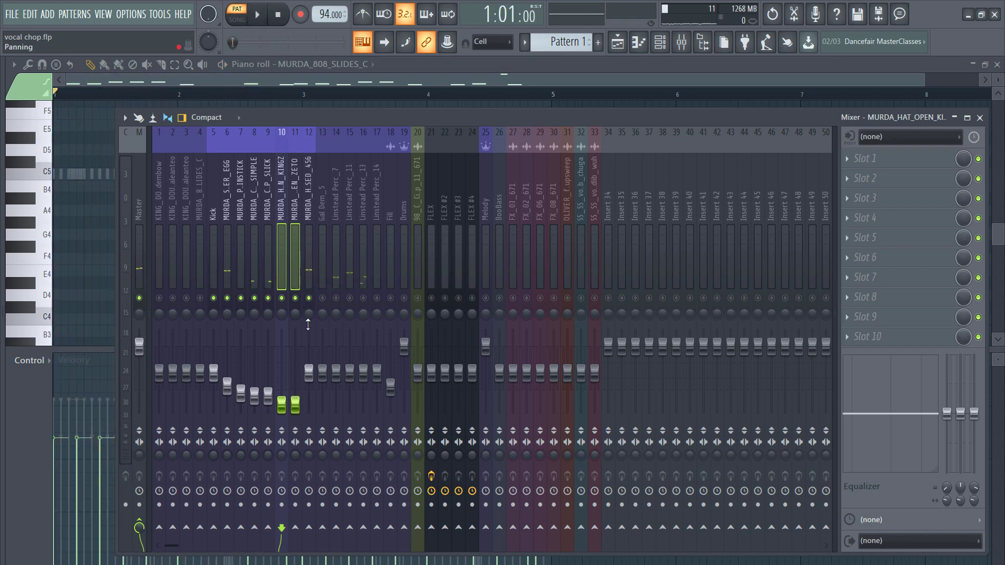
mouse_move(310, 370)
left_mouse_down()
mouse_move(310, 398)
mouse_move(309, 387)
left_mouse_up()
key("space")
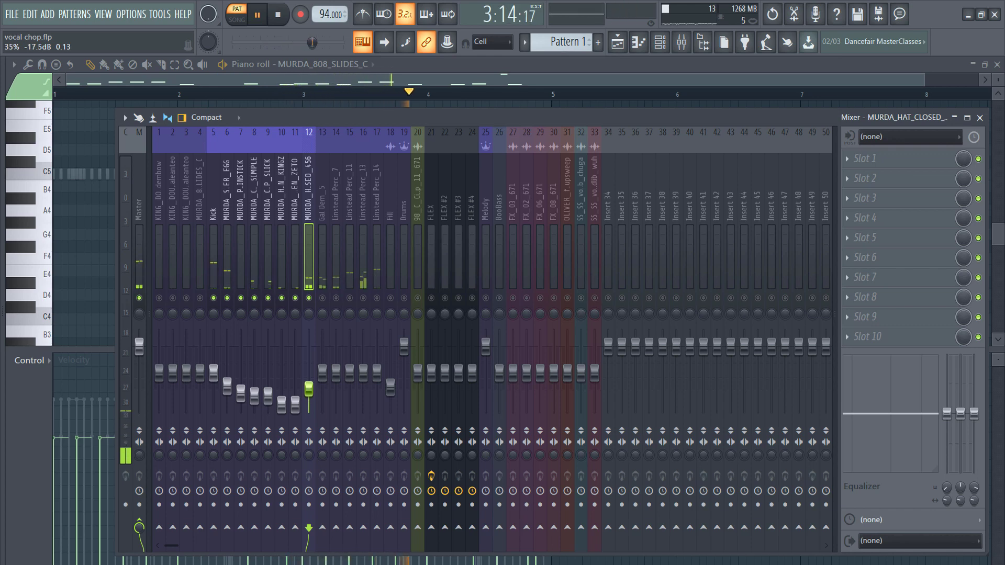
Check the open-hat channels in the channel rack and raise both MURDA_HAT_OPEN mixer tracks slightly together.
left_click(295, 272)
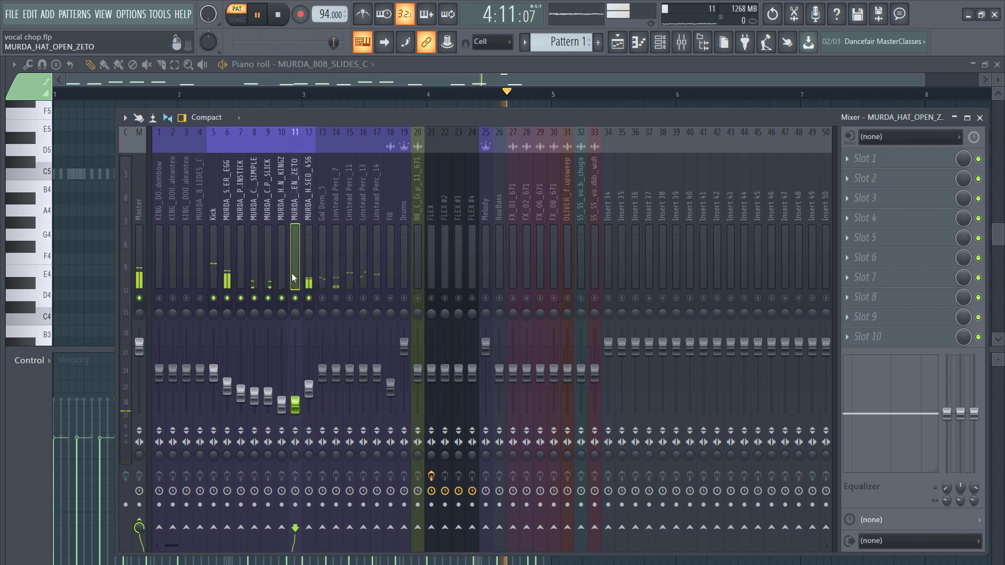
left_click(284, 273, "ctrl")
left_click(660, 43)
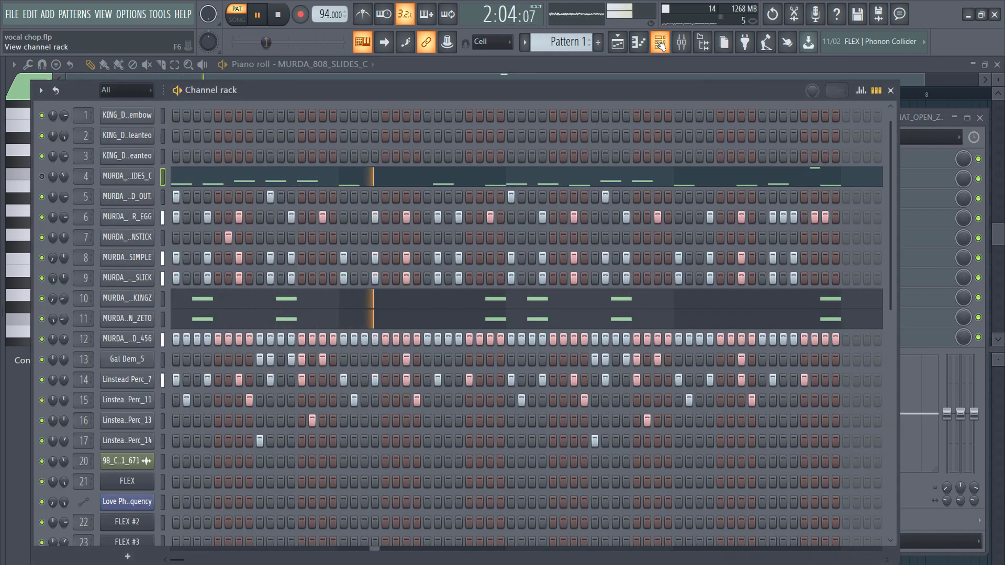
left_click(682, 42)
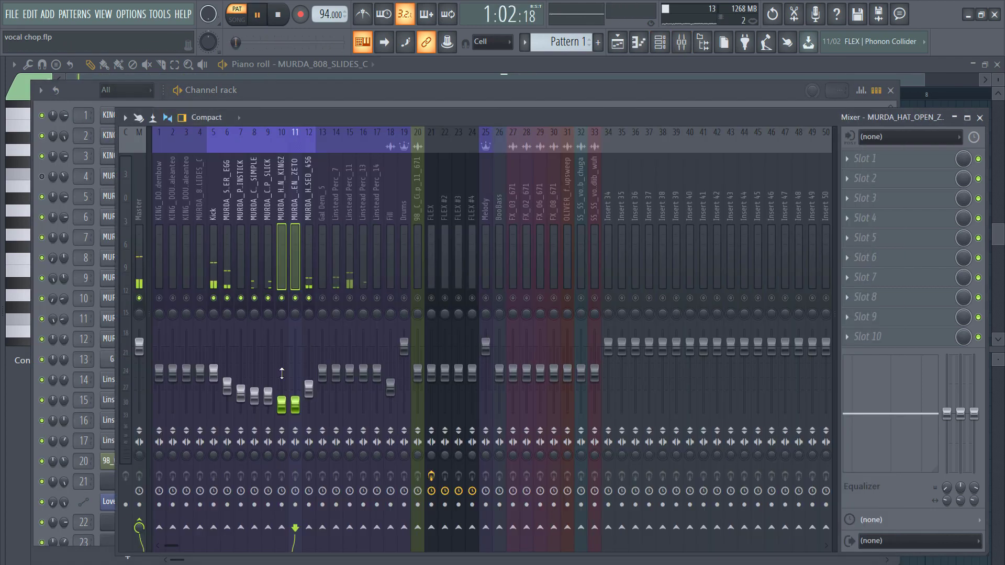
key("space")
key("space")
left_click_drag(296, 408, 296, 404)
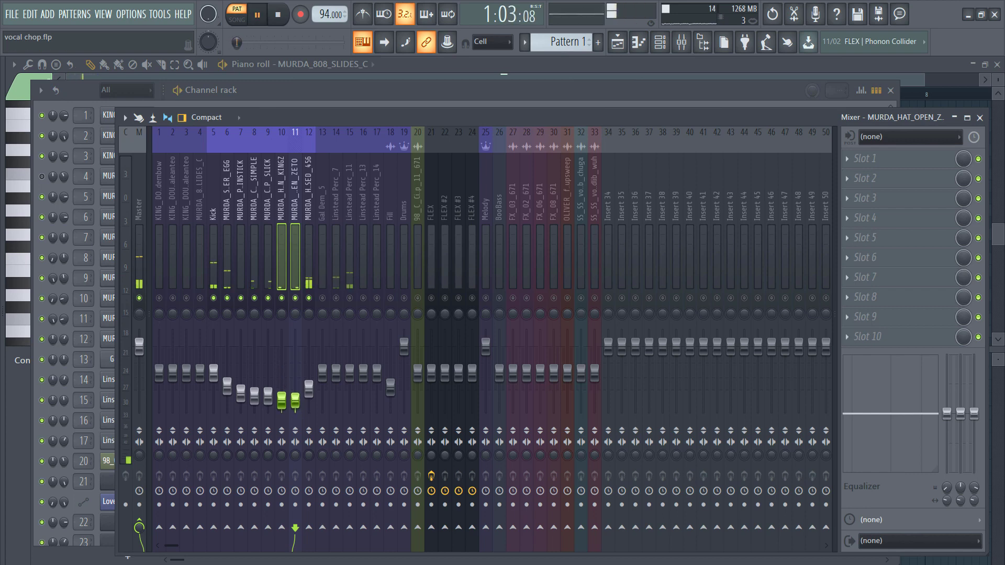
key("space")
Unmute the Gal Dem_5 track and rename the MURDA_HAT_CLOSED_456 track as hat.
left_click(325, 288)
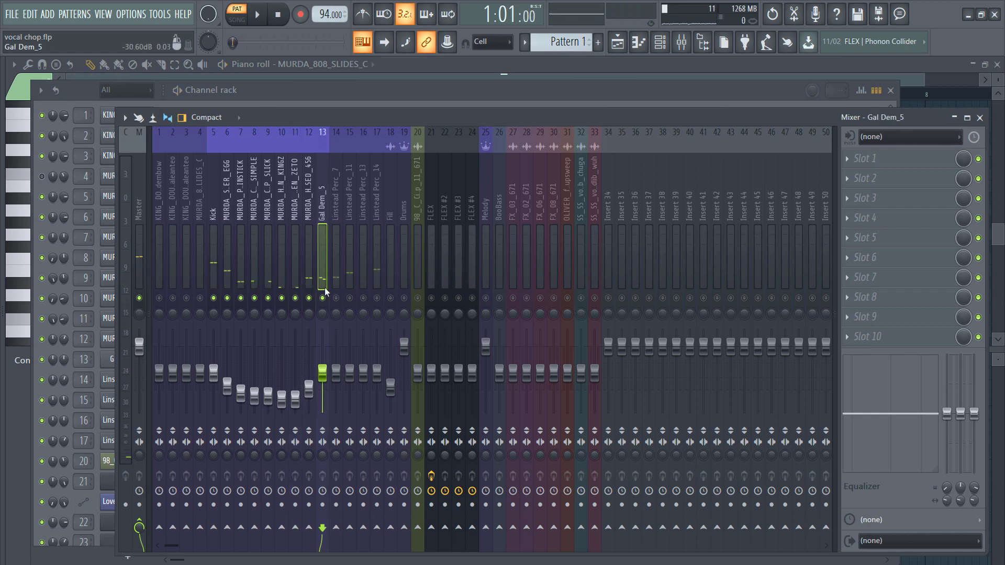
left_click(309, 237)
right_click(312, 129)
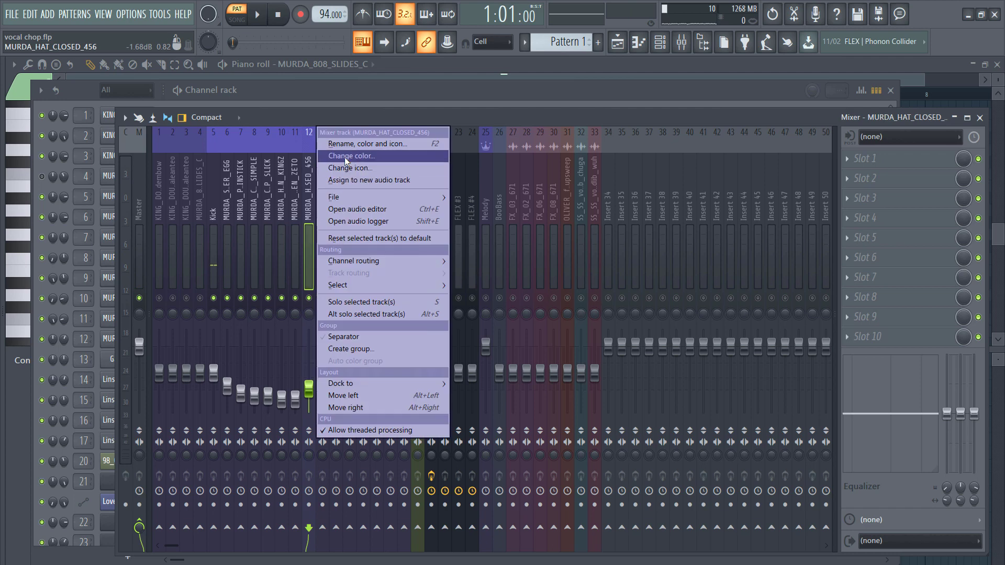
left_click(367, 138)
left_click(341, 177)
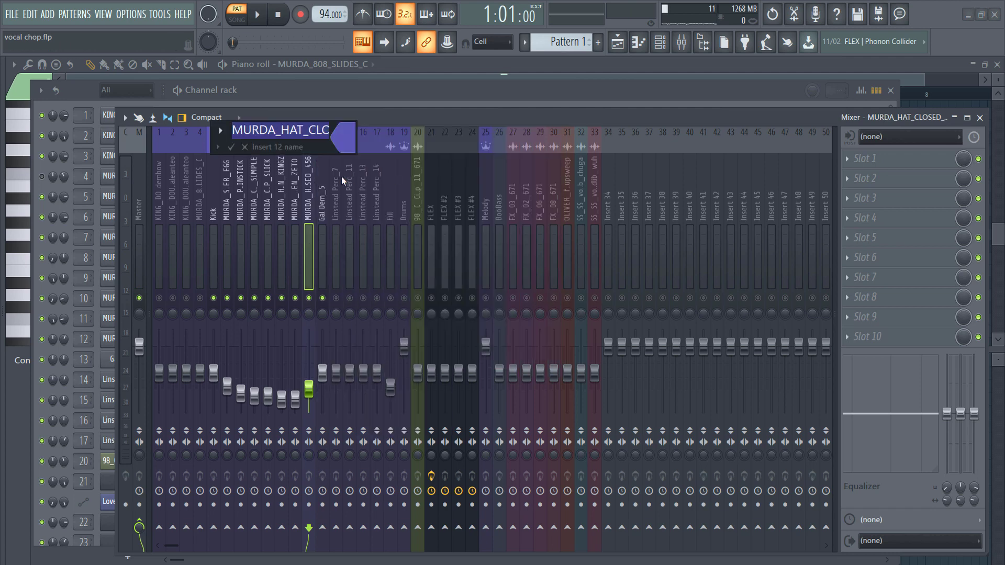
type("hh")
key("Return")
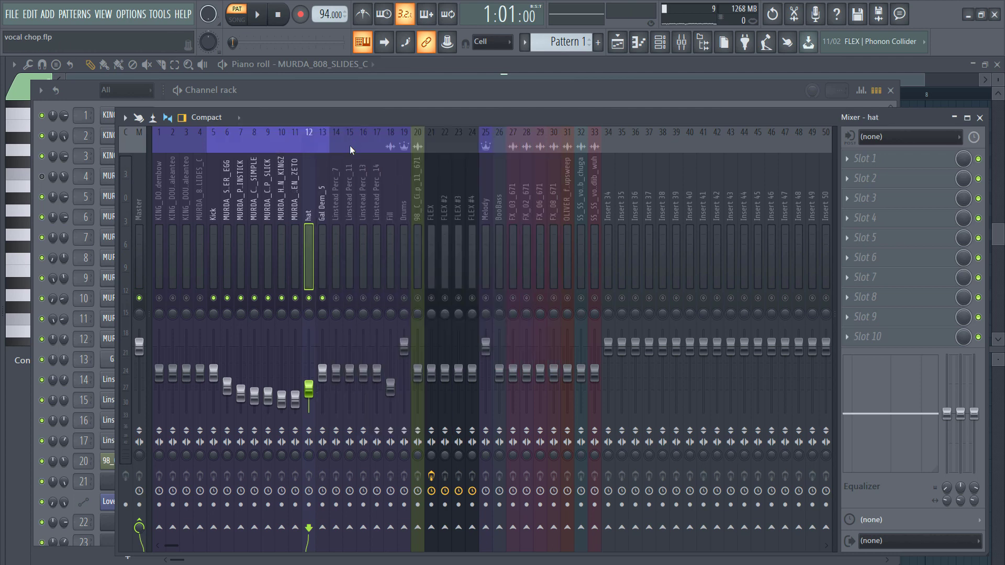
Rename both MURDA_HAT_OPEN mixer tracks together as openhat.
left_click_drag(293, 195, 281, 197)
right_click(286, 131)
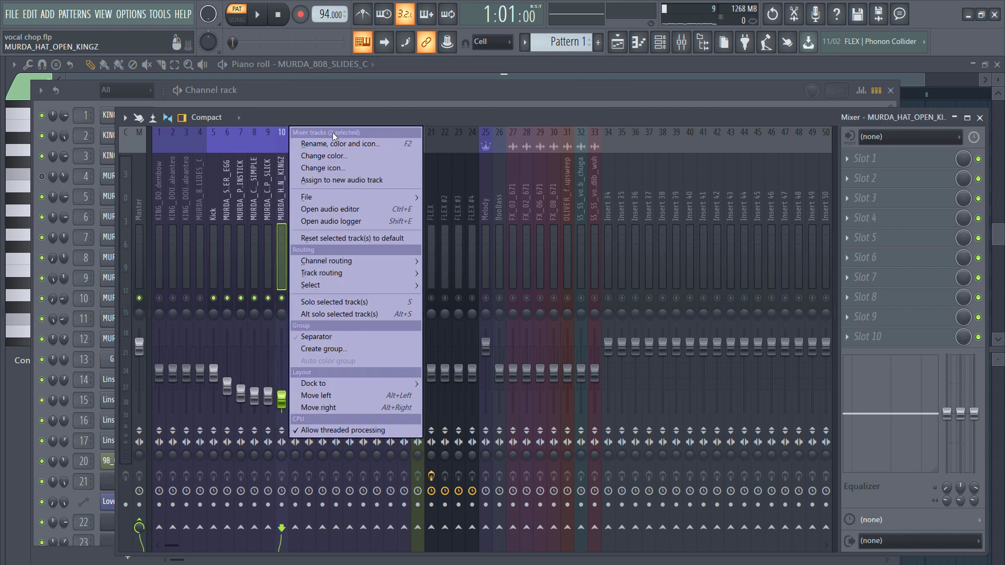
left_click(333, 144)
type("open")
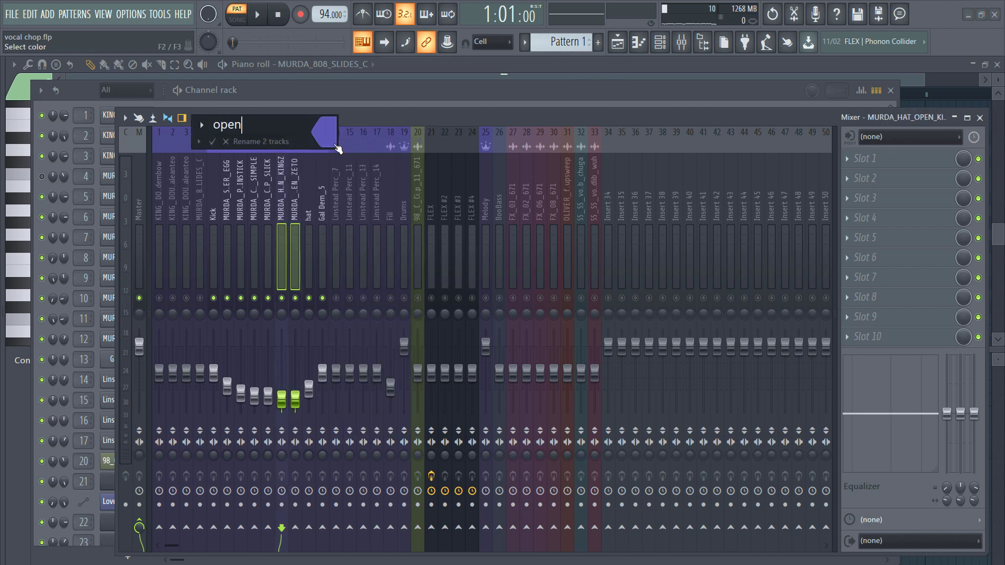
type("hat")
key("Return")
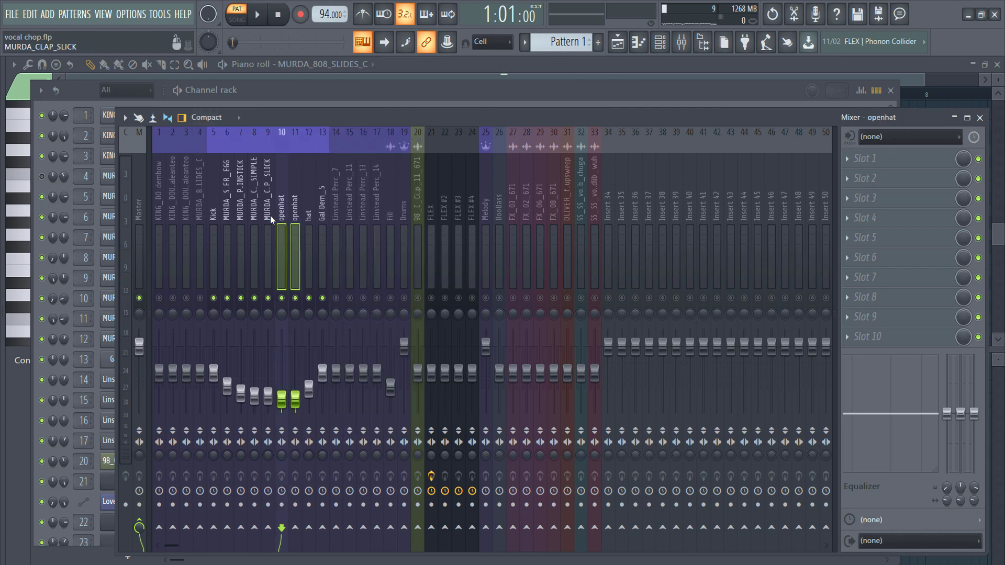
Rename both MURDA_CLAP mixer tracks together as clap and start playback.
left_click_drag(271, 216, 255, 212)
right_click(261, 128)
left_click(303, 149)
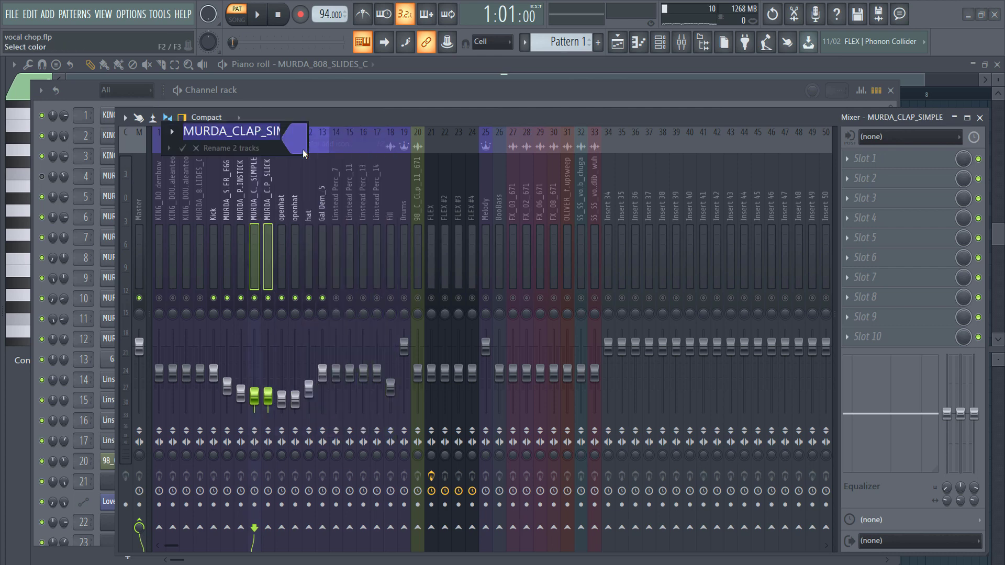
type("clap")
key("Return")
key("space")
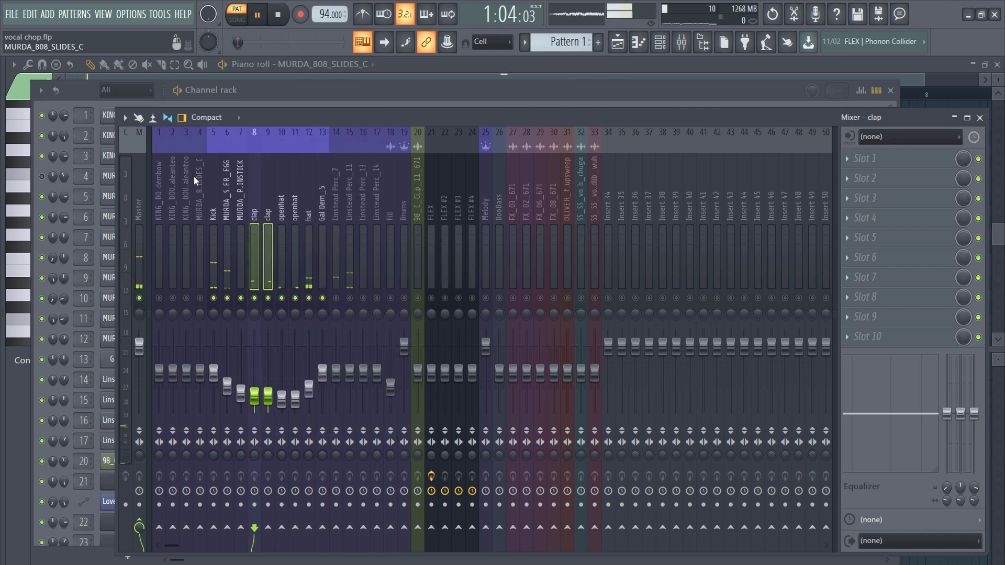
Rename the MURDA_SNARE mixer track as snare.
left_click(228, 210)
right_click(234, 128)
left_click(260, 143)
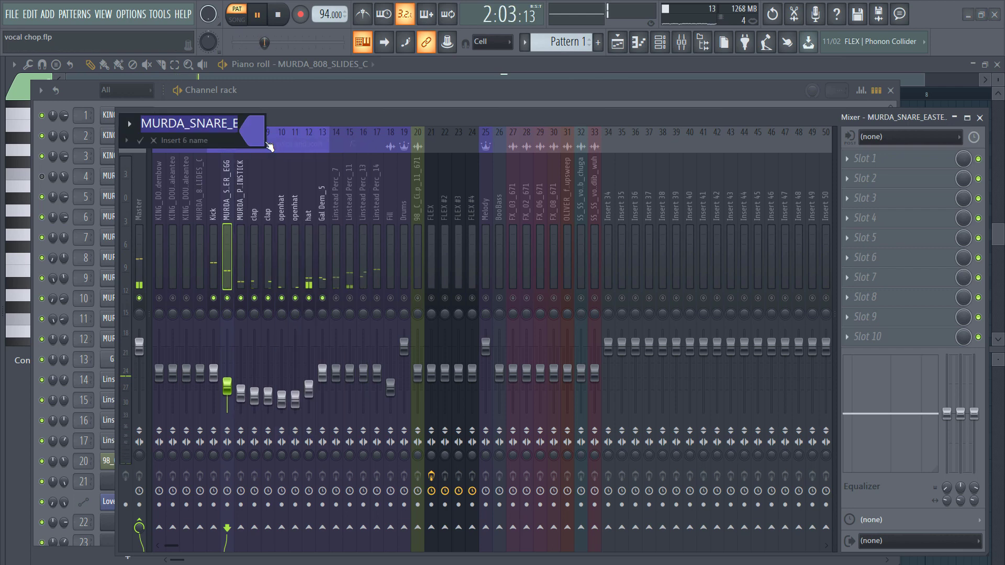
type("snare")
key("Return")
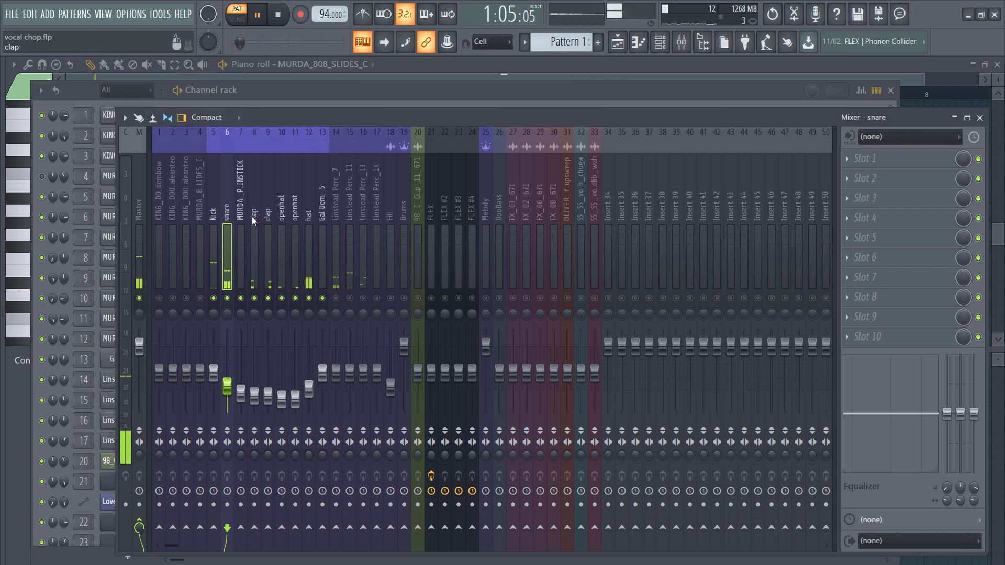
Rename the MURDA_PERCUSSION mixer track as perc and stop playback.
left_click(246, 205)
right_click(246, 127)
left_click(273, 141)
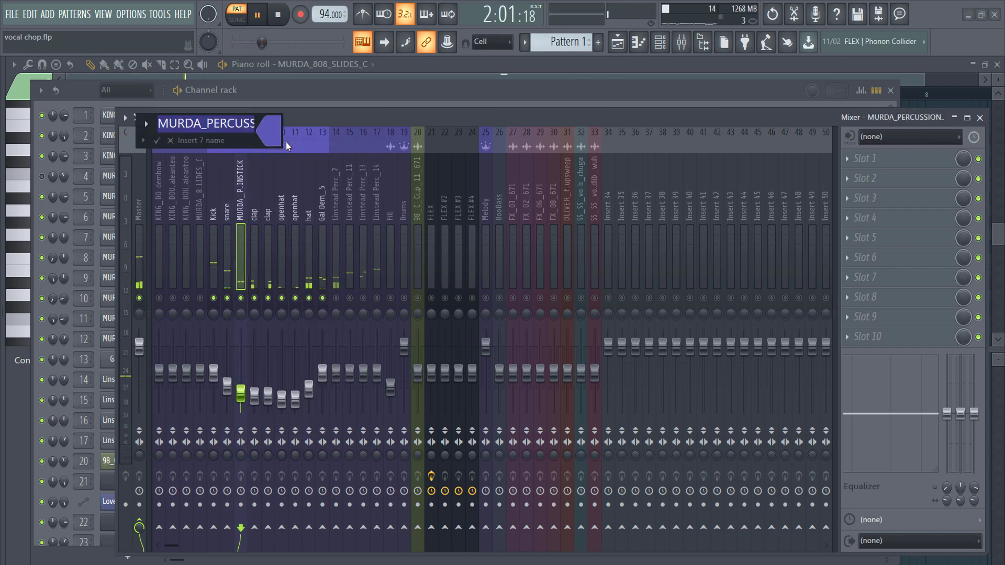
type("perc")
key("Return")
key("space")
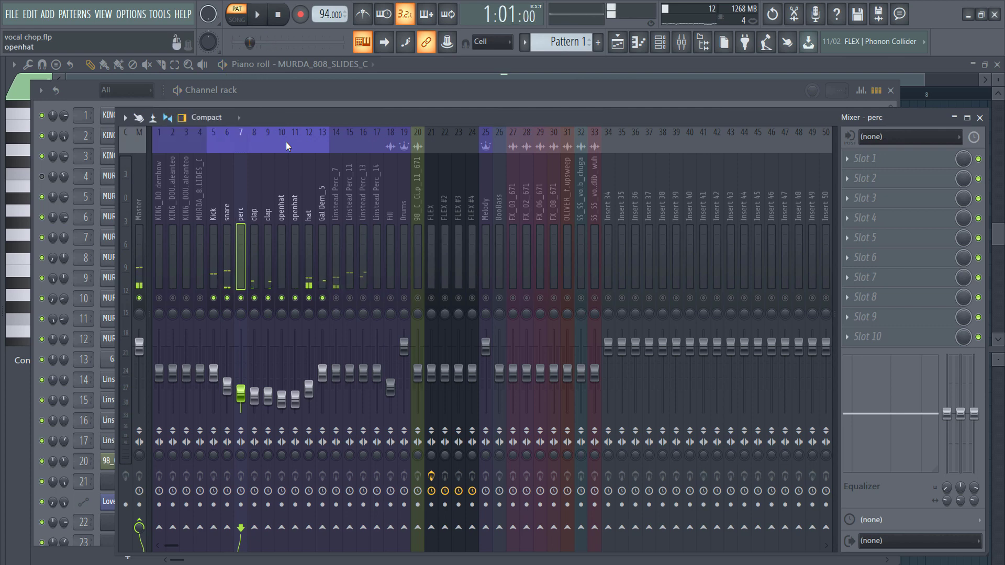
Move the perc track six places to mixer insert 13, just after Gal Dem_5, and replay the pattern.
key("alt+Right")
key("alt+Right")
key("alt+Right")
key("alt+Right")
key("alt+Right")
key("alt+Right")
key("space")
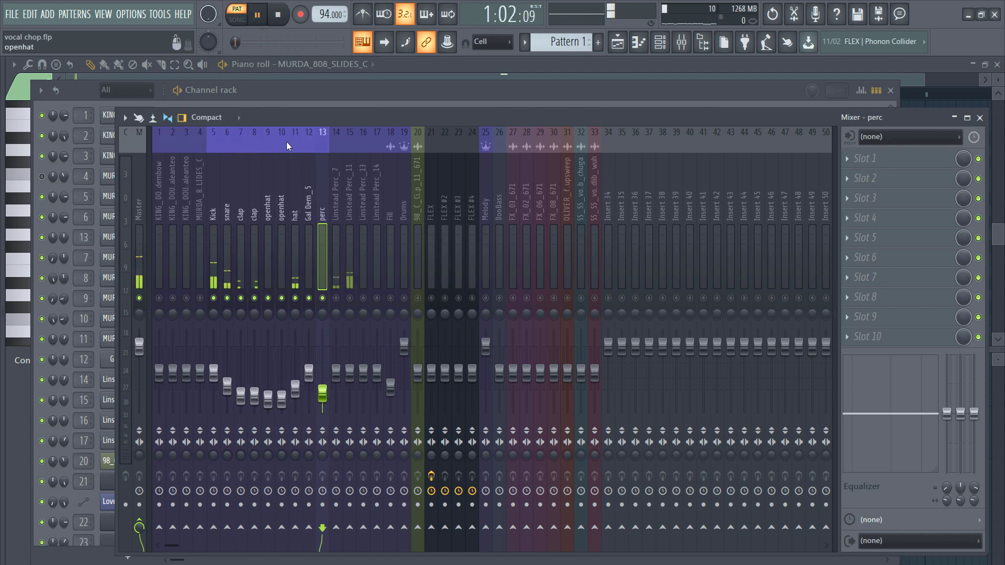
Balance the Gal Dem_5 track against the other drums by setting its level to -13.1 dB.
left_click(309, 297)
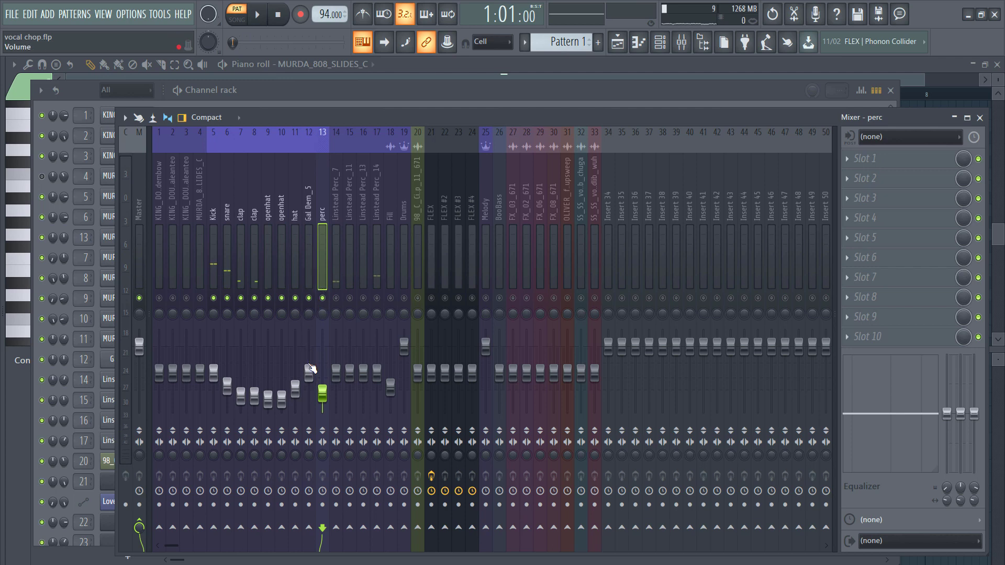
key("space")
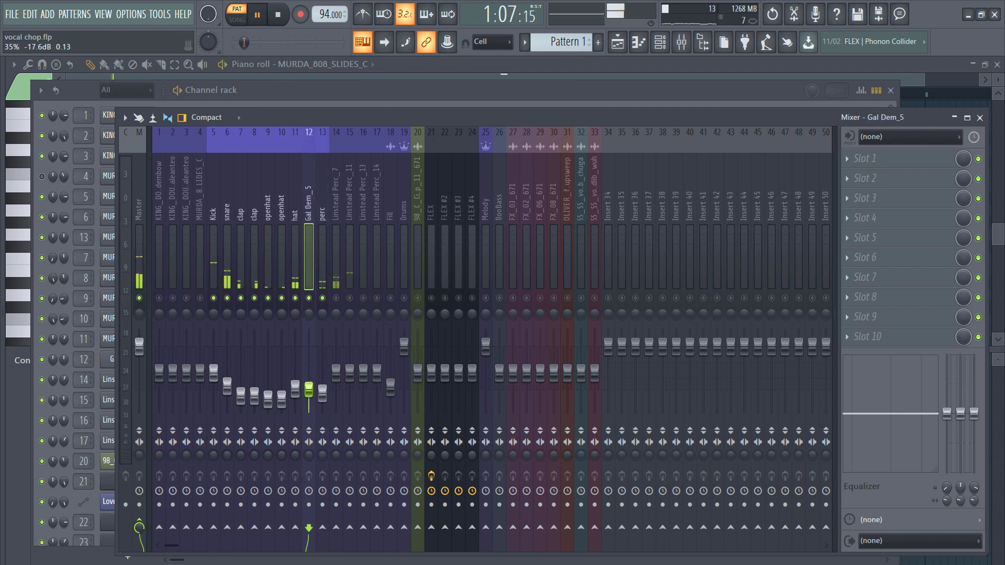
left_click_drag(309, 390, 309, 381)
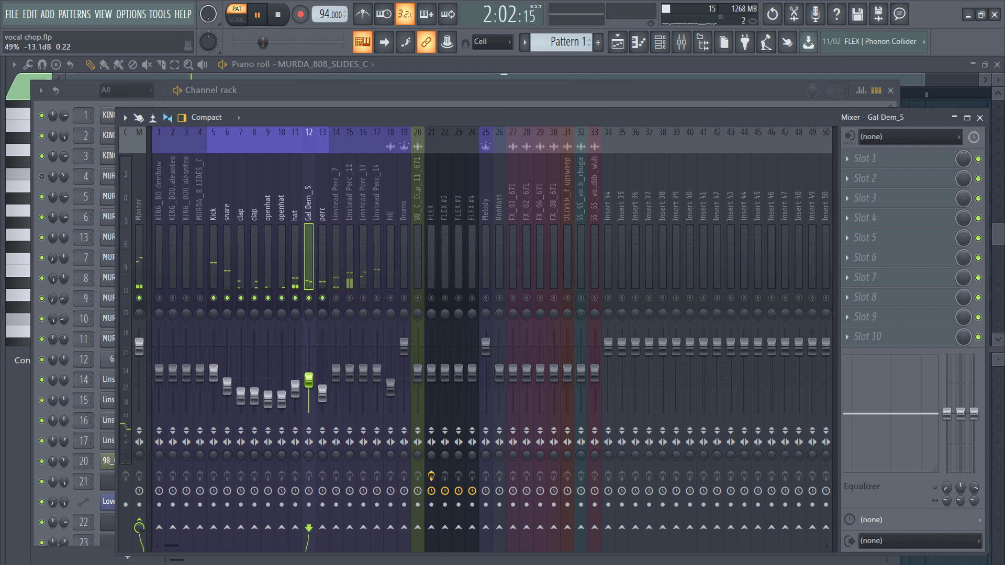
key("space")
key("space")
Unmute the Linstead Perc_7 track, lower its level to -19.9 dB and pan it to the right.
left_click(336, 298)
key("space")
key("space")
left_click_drag(337, 373, 336, 397)
key("space")
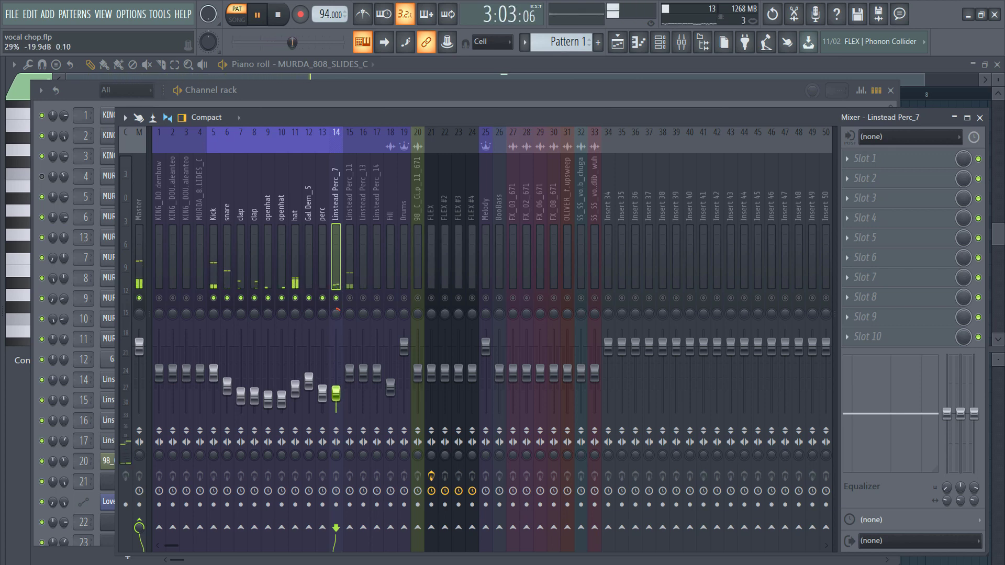
key("space")
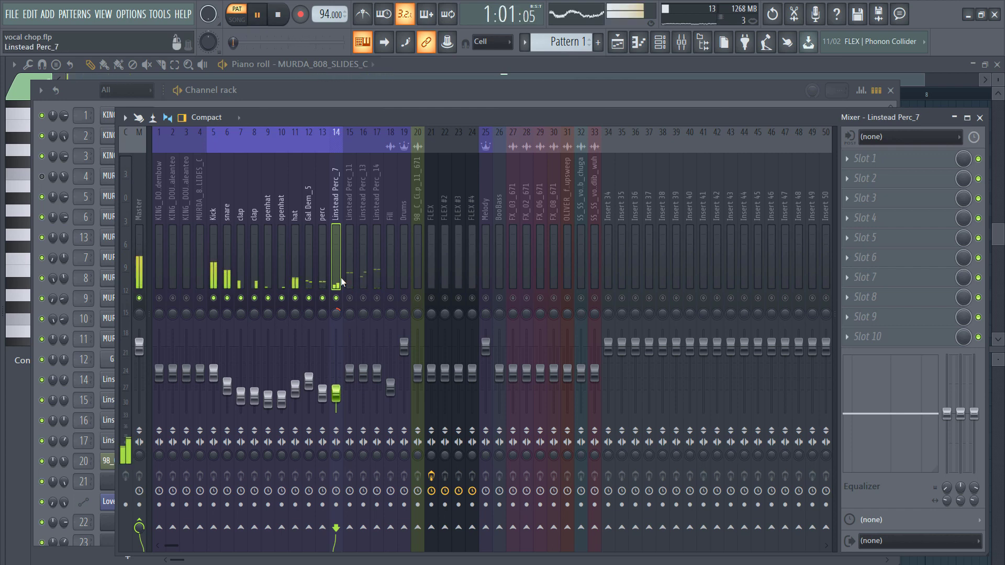
Rename the Linstead Perc_7 mixer track as perc and stop playback.
right_click(341, 253)
left_click(378, 142)
type("perc")
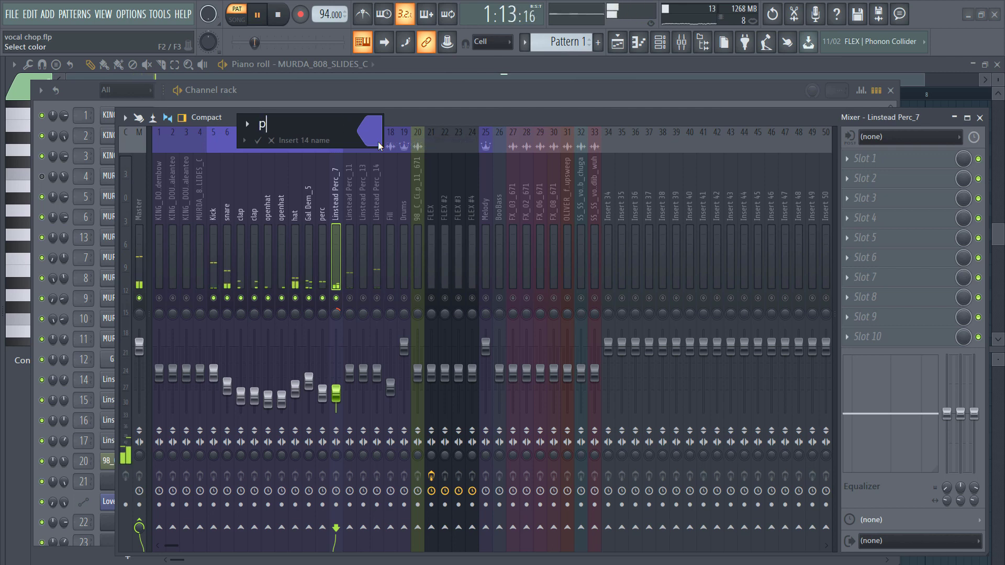
key("Return")
left_click(378, 142)
left_click(366, 424)
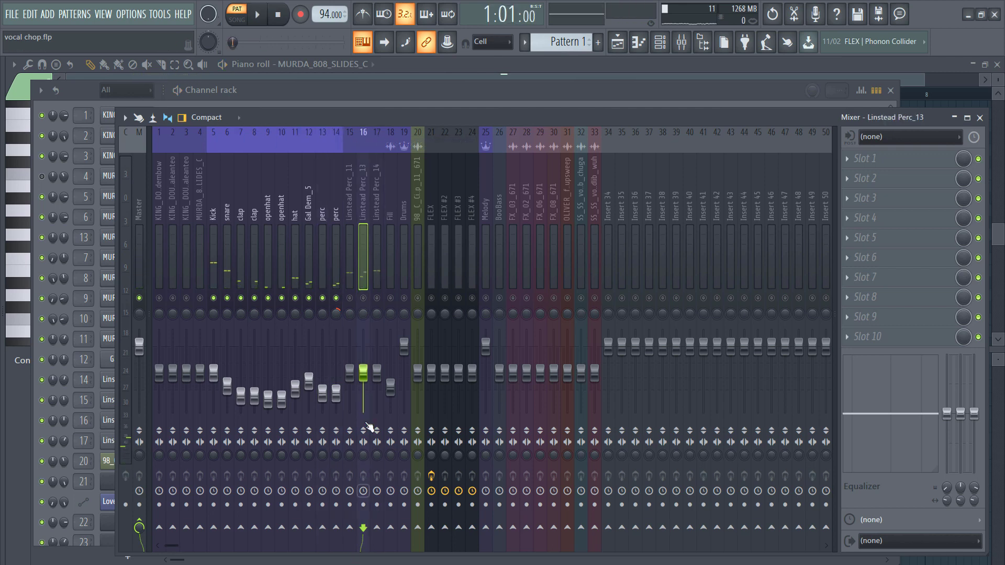
Unmute the Linstead Perc_11 track, lower its level and pan it 92% left.
left_click(351, 324)
left_click(350, 298)
key("space")
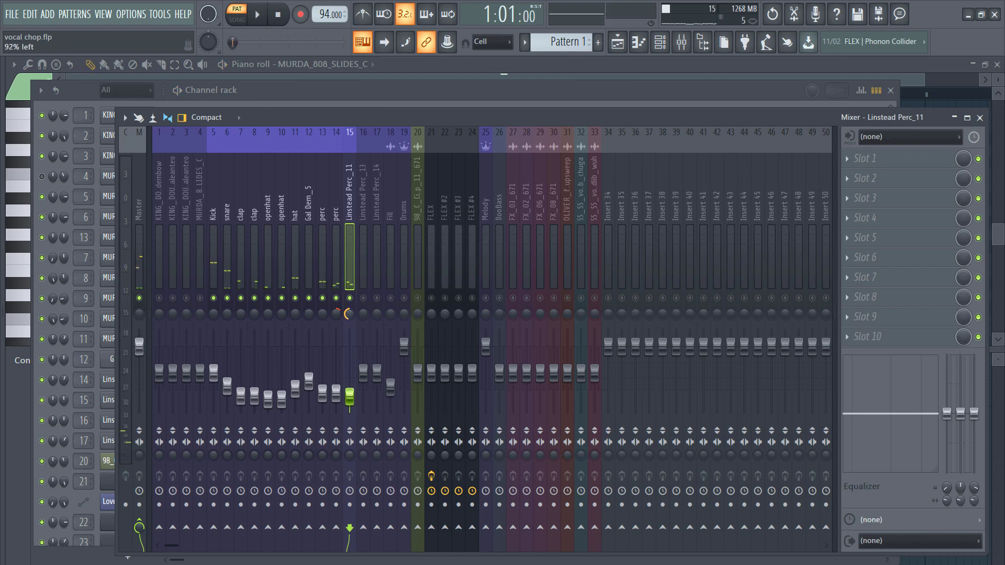
Set the panning of the perc track on insert 14 to 52% right and Linstead Perc_11 to 61% left.
left_click(340, 311)
key("space")
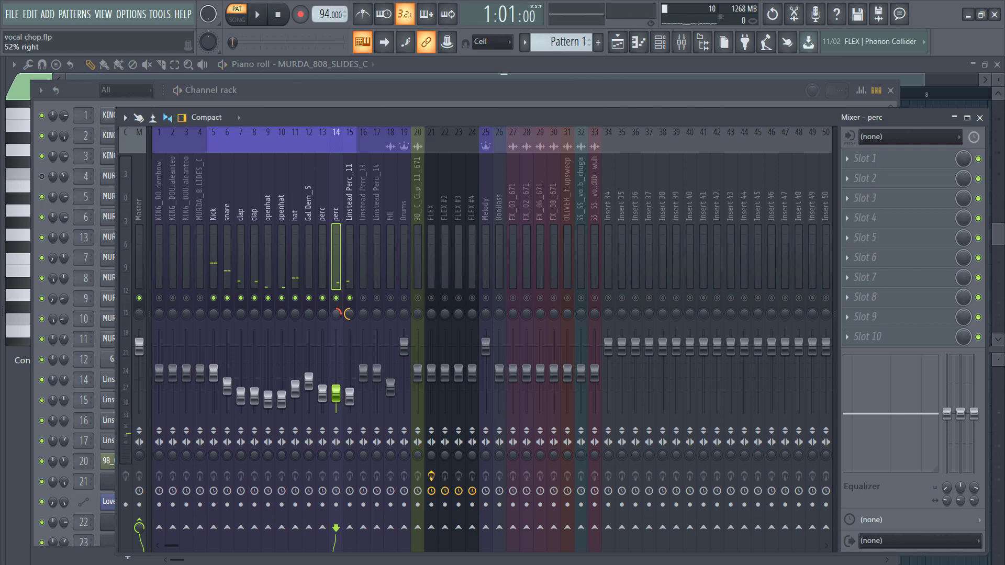
left_click(348, 313)
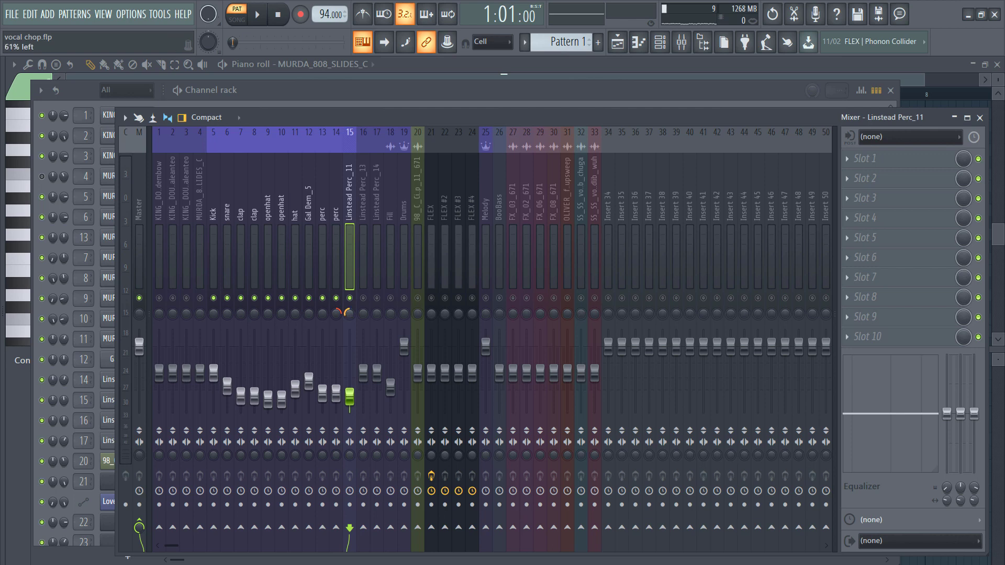
key("space")
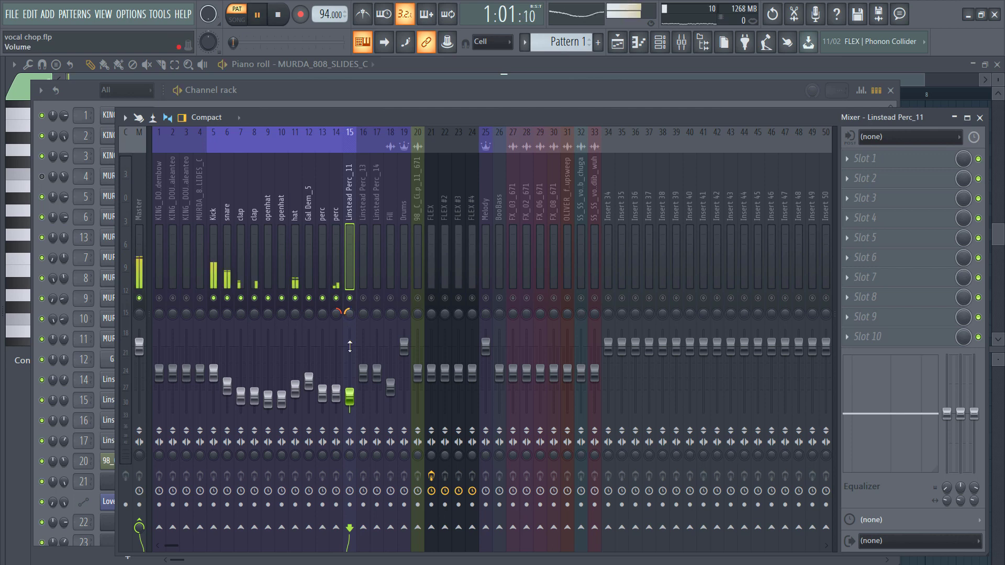
Lower the Linstead Perc_11 track's fader slightly further and replay the drums to check the balance.
mouse_move(351, 397)
left_mouse_down()
mouse_move(349, 414)
mouse_move(350, 403)
left_mouse_up()
key("space")
key("space")
key("space")
key("space")
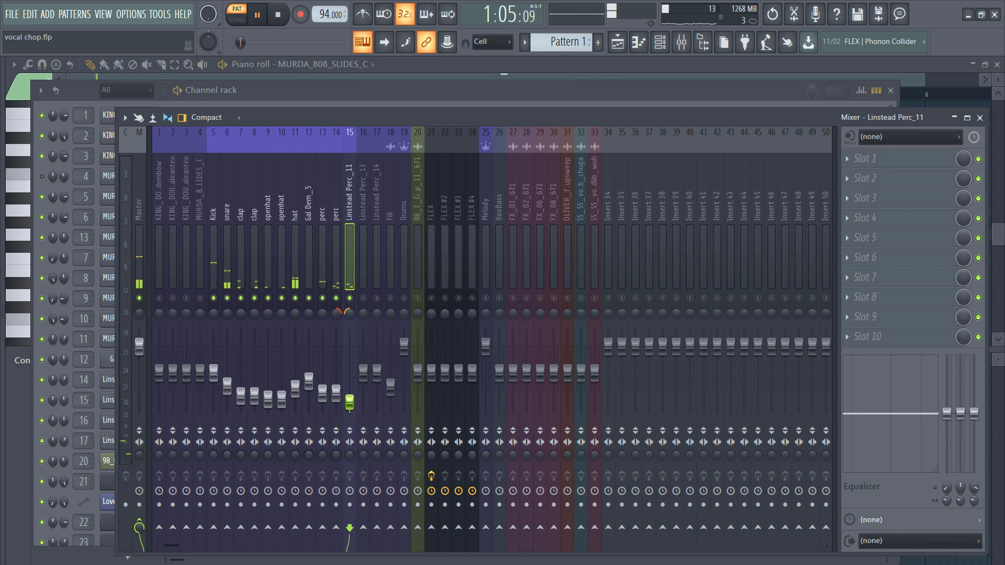
Unmute the Linstead Perc_13 and Linstead Perc_14 tracks and lower both faders together to about 29% (-19.9 dB).
left_click(364, 298)
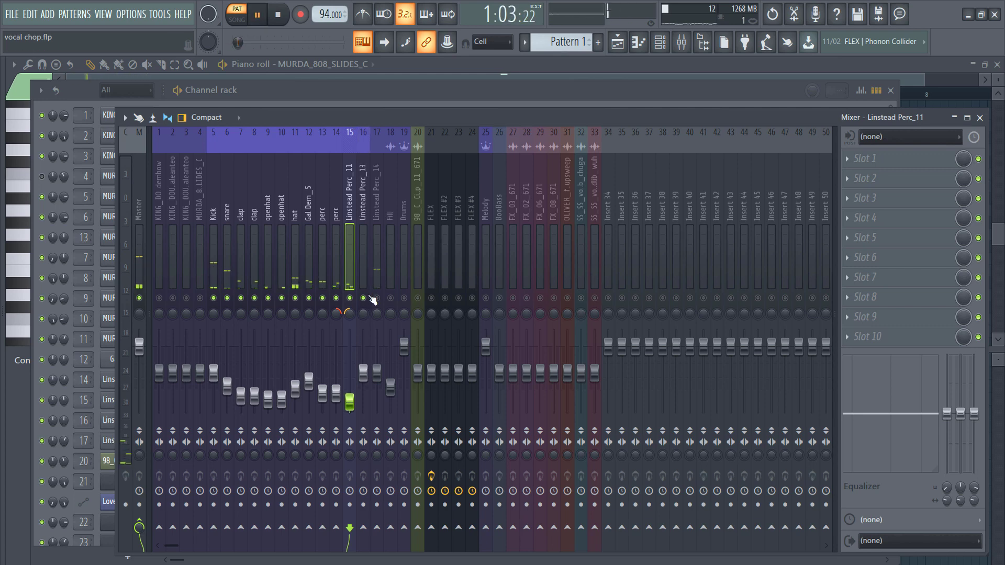
left_click(382, 299)
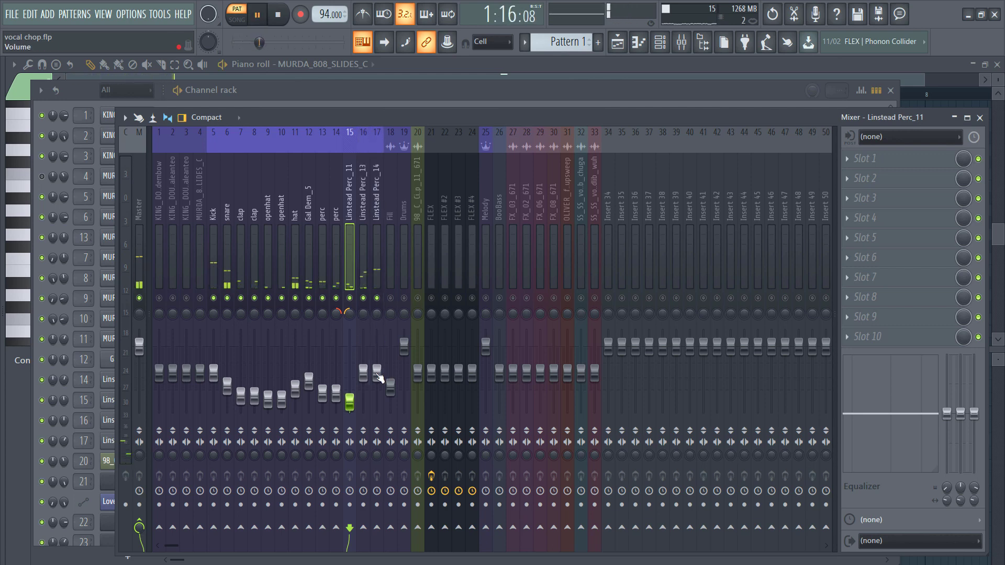
left_click(383, 276)
left_click(365, 274, "ctrl")
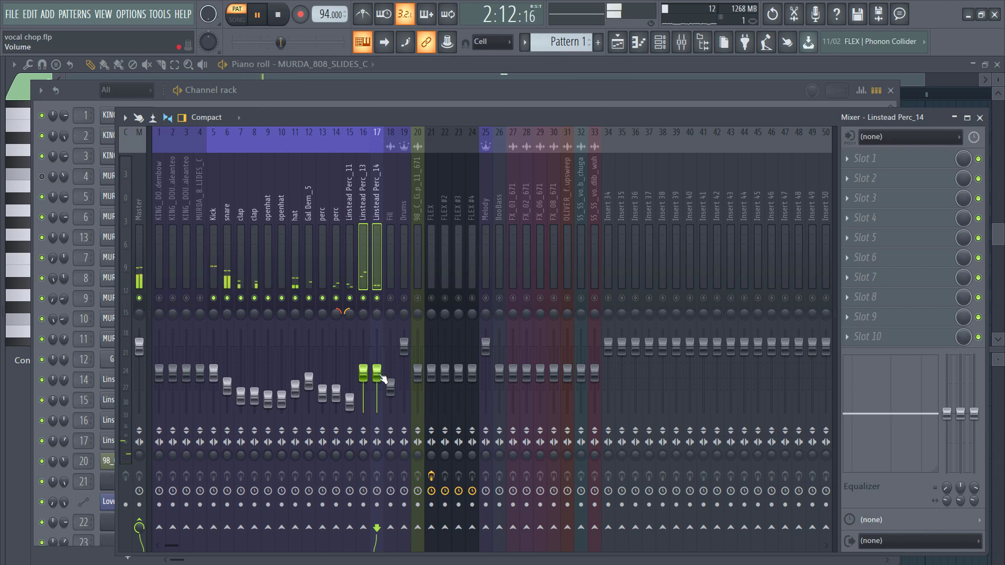
left_click_drag(363, 373, 363, 397)
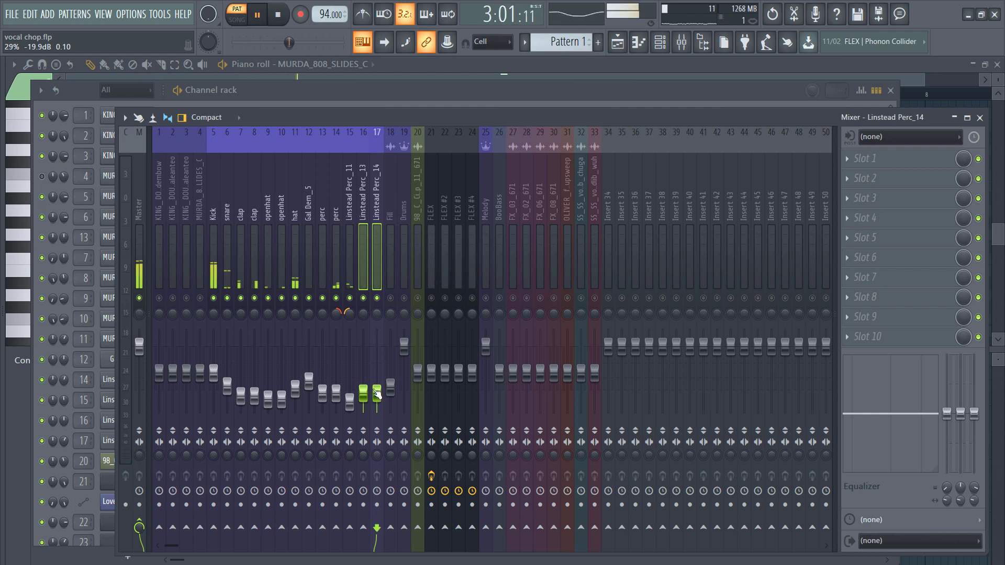
Nudge the snare track's fader against the playing drums and stop playback.
left_click_drag(227, 386, 227, 383)
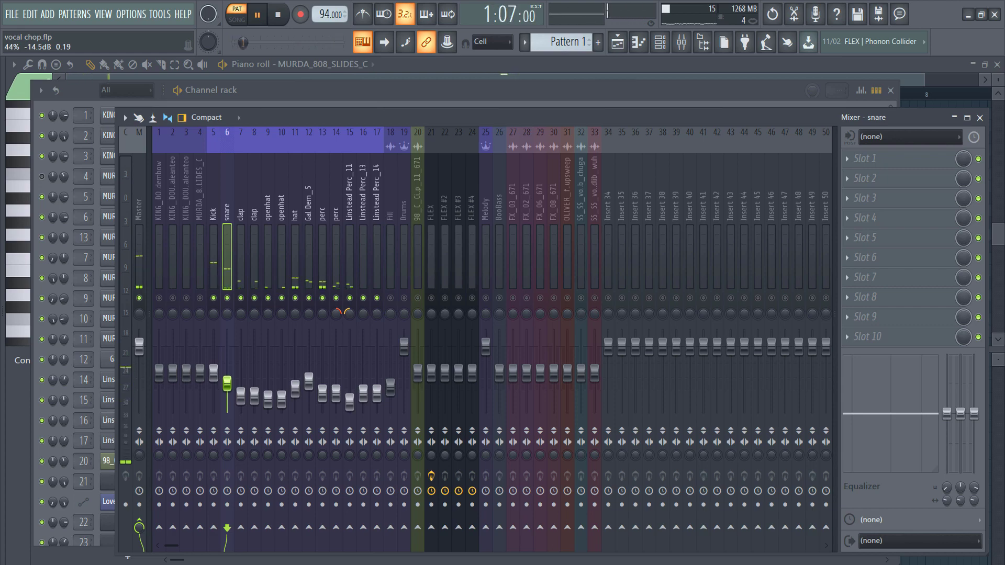
key("space")
Review Pattern 1's channels in the channel rack and its notes in the piano roll, and return to the mixer.
left_click(313, 101)
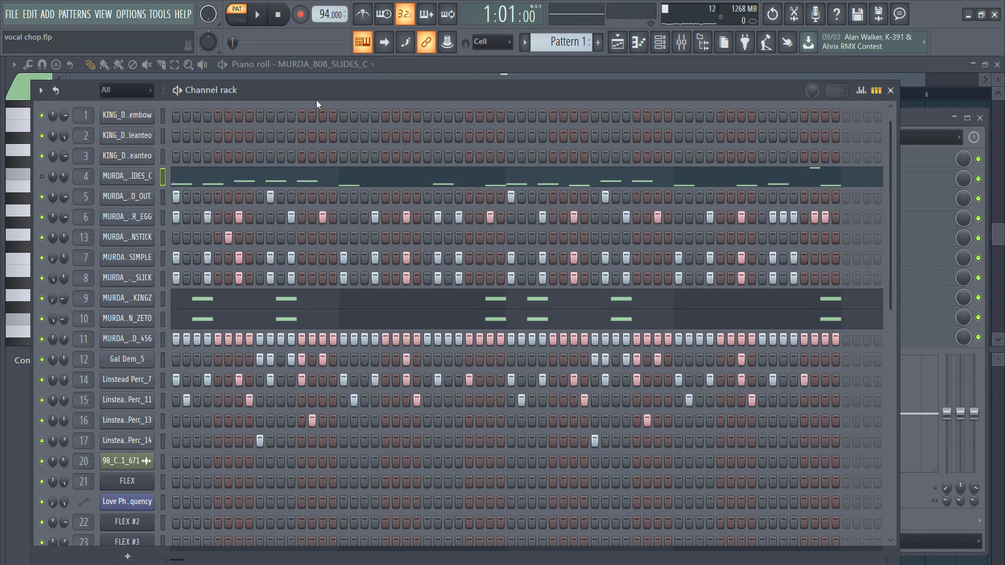
left_click(681, 41)
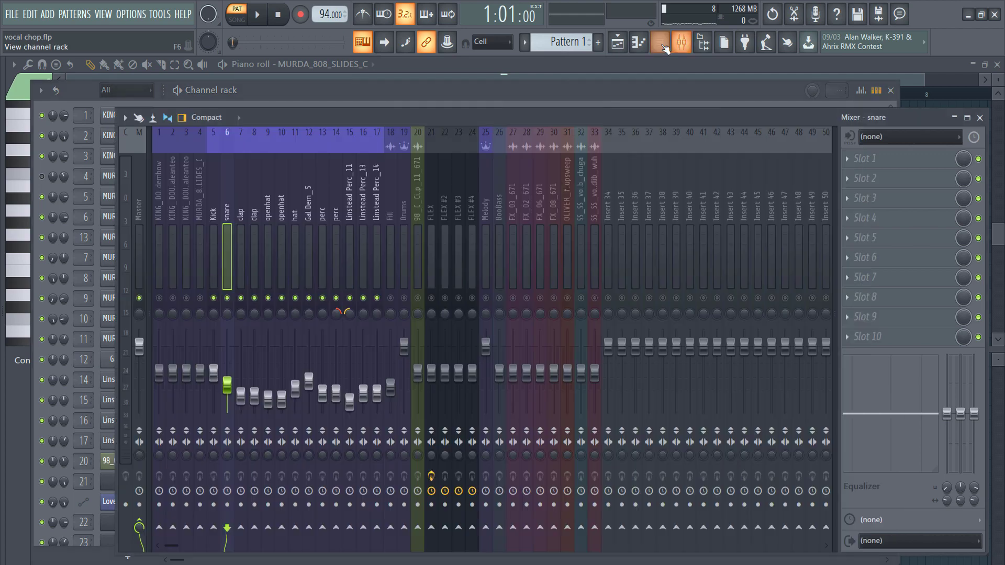
left_click(662, 44)
left_click(636, 46)
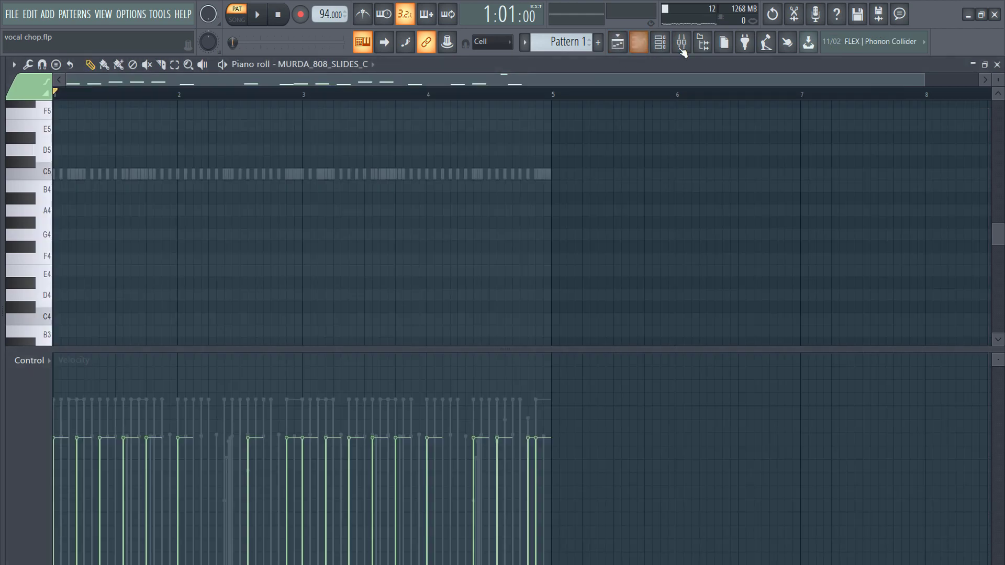
left_click(660, 43)
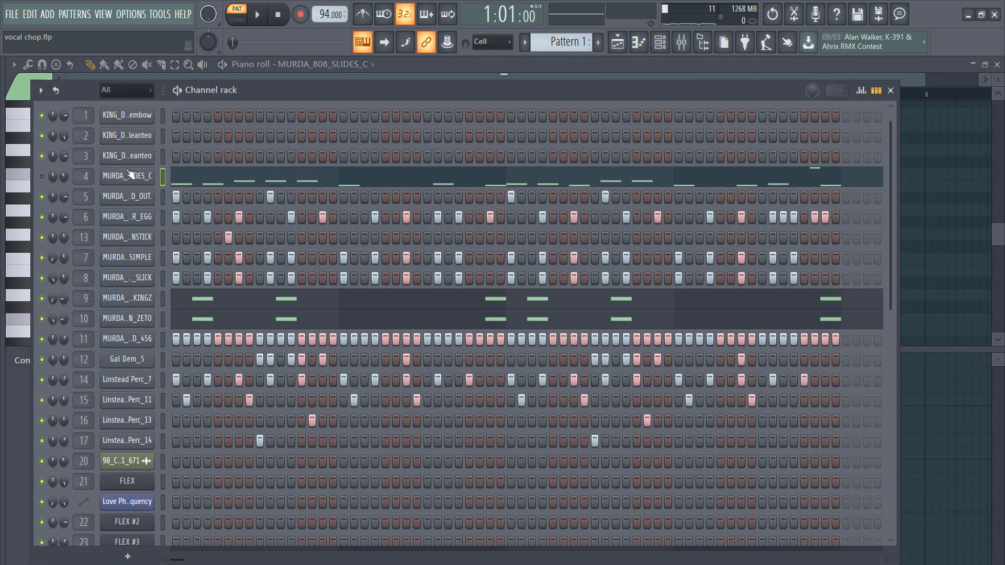
left_click(163, 136)
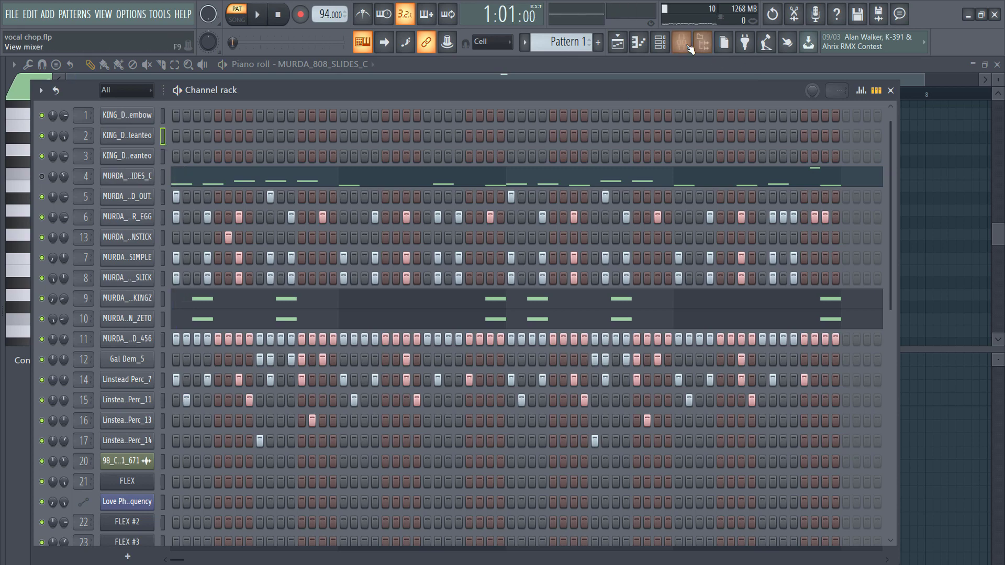
left_click(682, 44)
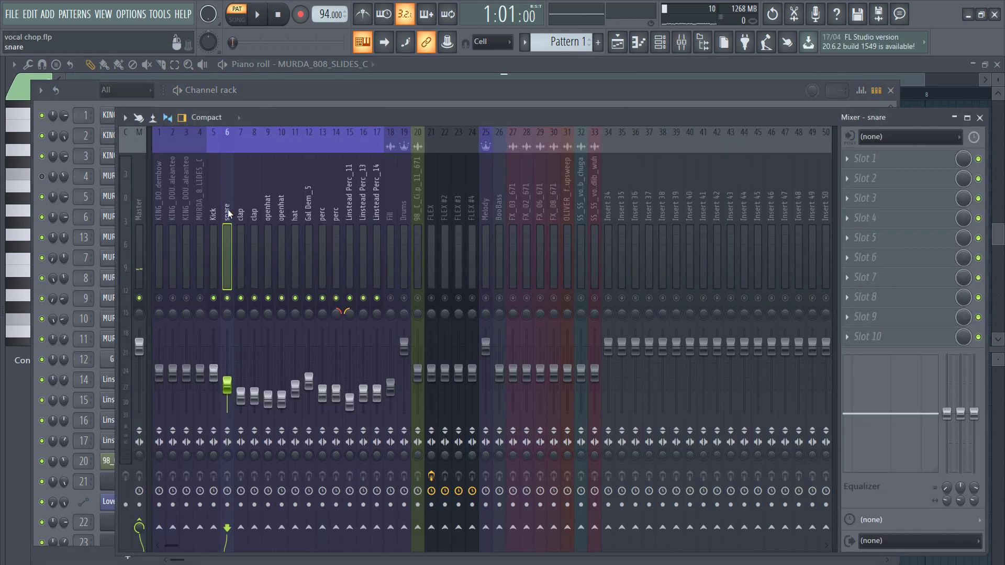
Rename the Linstead Perc_11, Linstead Perc_13 and Linstead Perc_14 mixer tracks together as perc.
left_click_drag(350, 211, 375, 212)
right_click(375, 212)
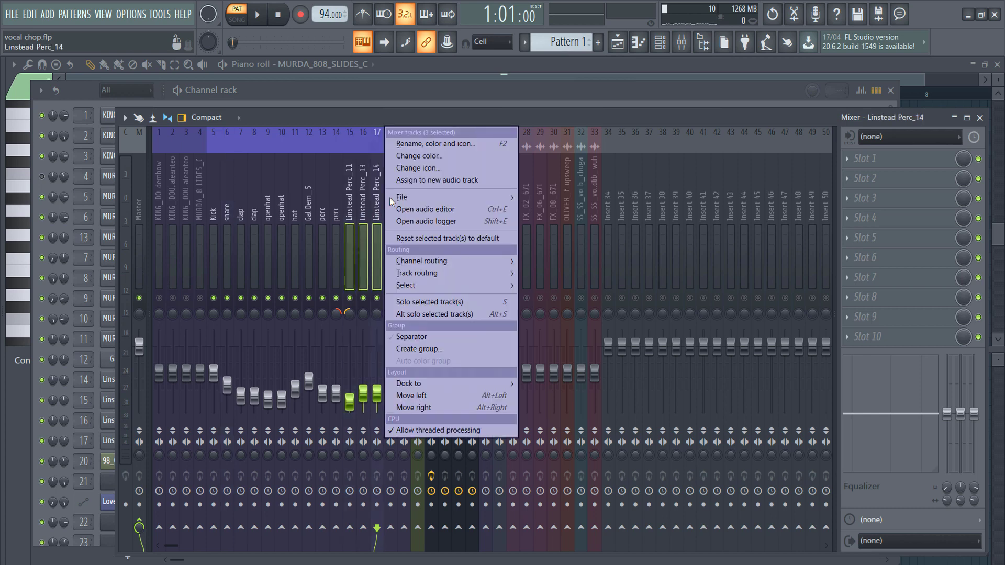
left_click(410, 142)
type("perc")
key("Return")
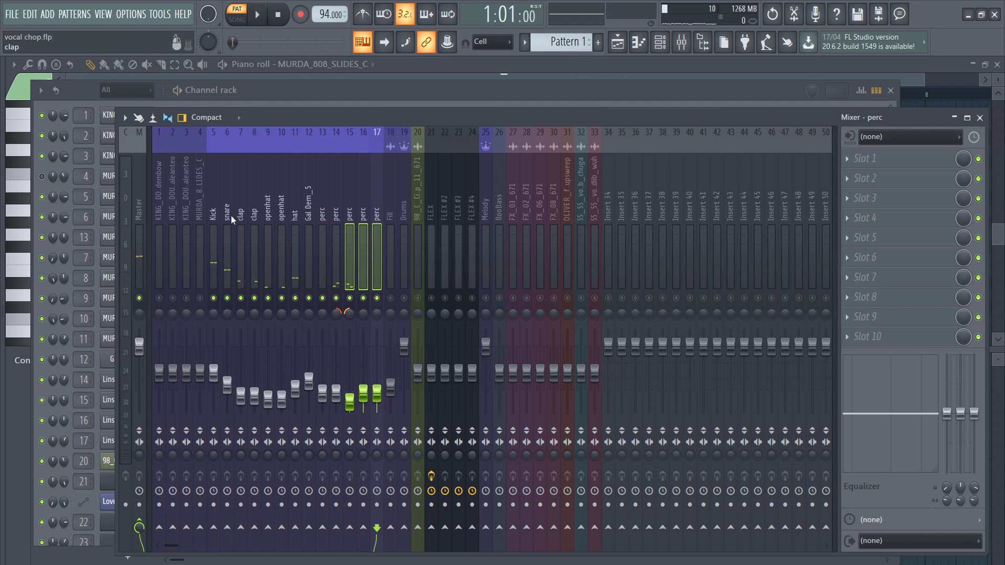
Unmute all mixer tracks and route the tracks from snare through the last perc only to the Drums track.
left_click_drag(230, 215, 373, 203)
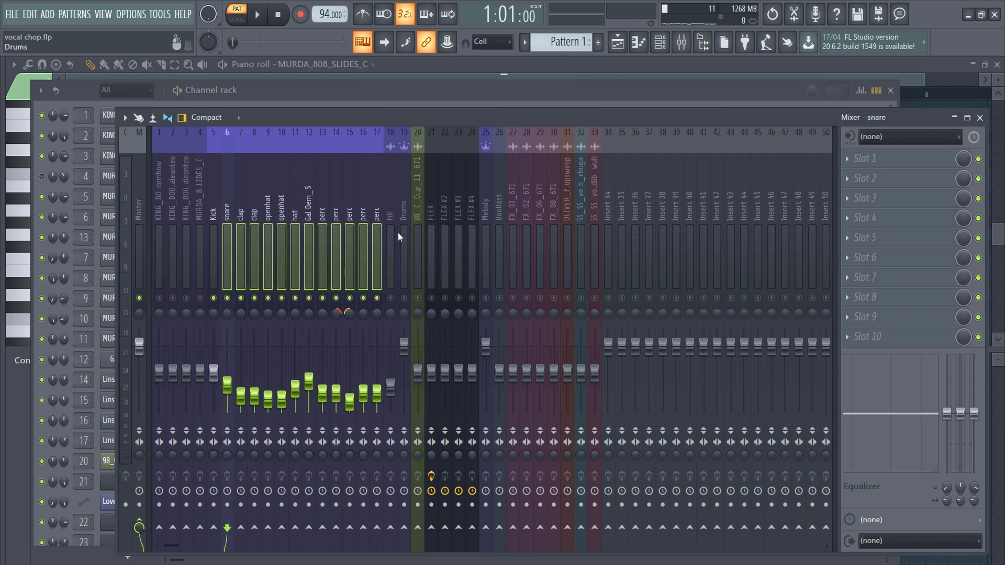
left_click(376, 200)
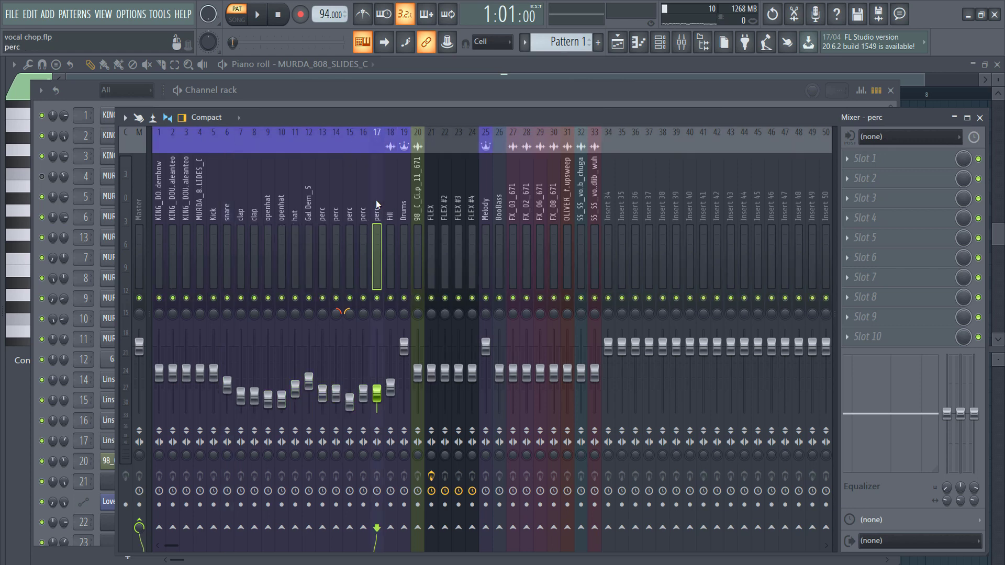
left_click_drag(376, 200, 227, 222)
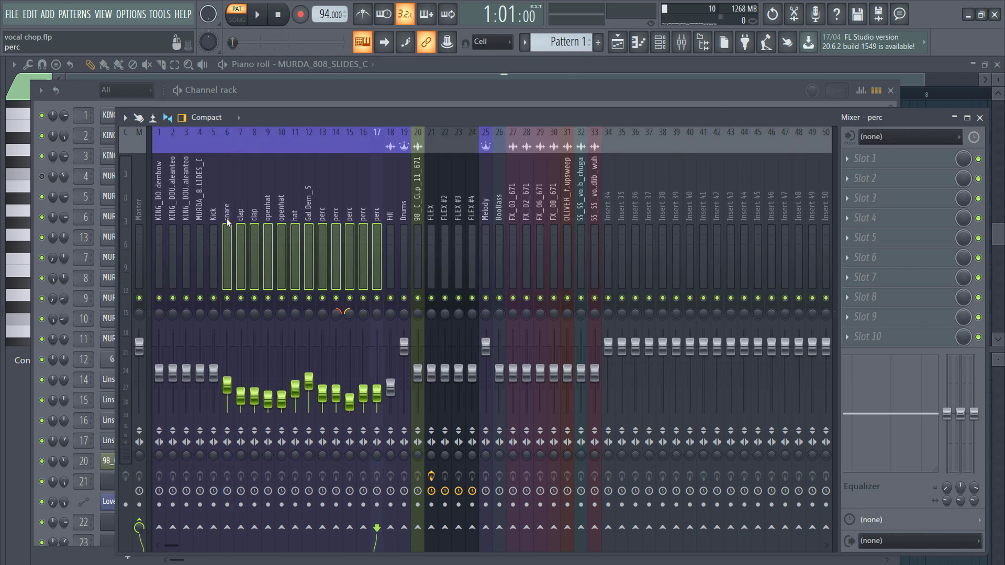
right_click(404, 527)
left_click(446, 521)
Route the Fill mixer track only to the Drums track.
left_click(388, 202)
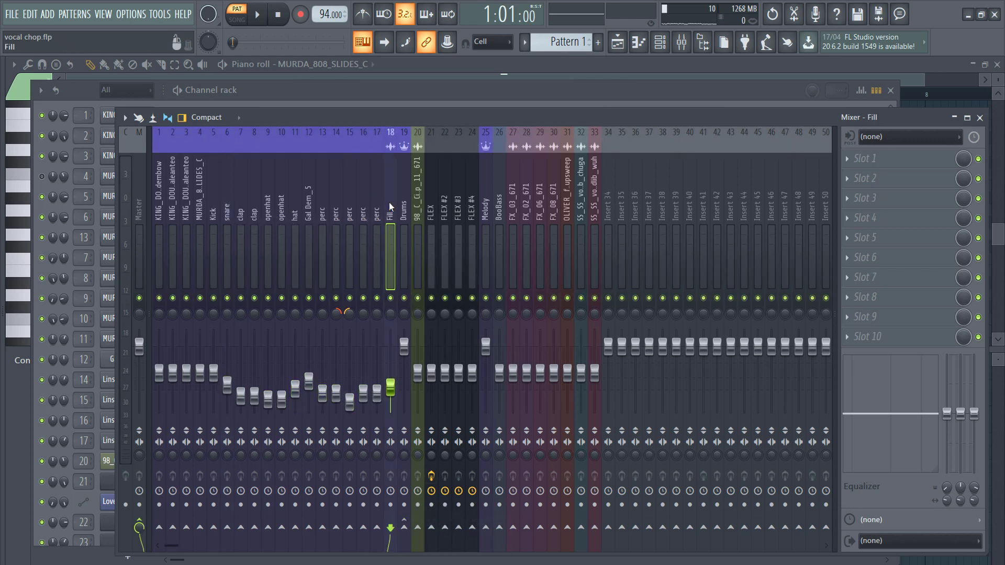
right_click(389, 202)
key("Escape")
right_click(404, 528)
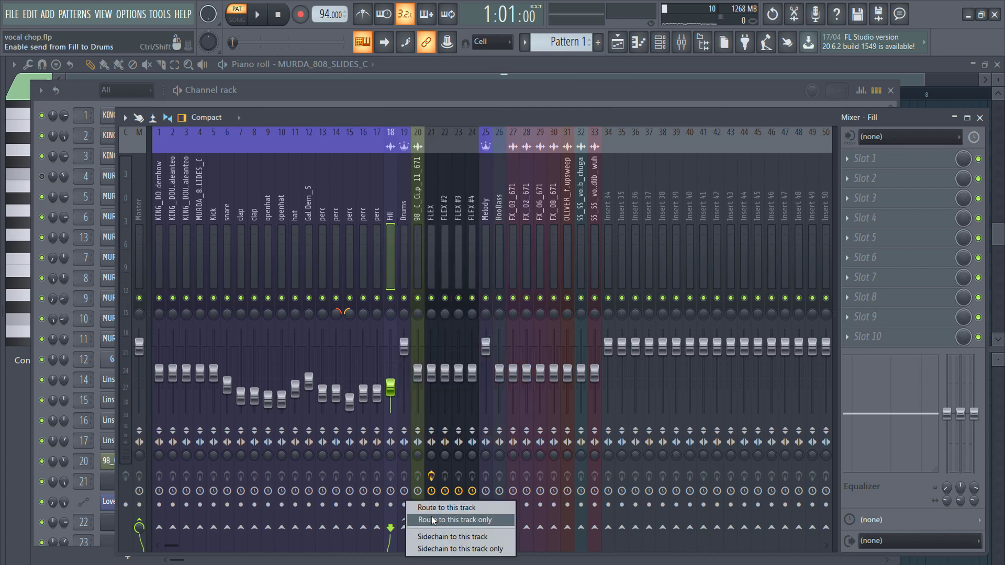
left_click(446, 519)
Play the song from bar 8 with the Fill track soloed and lower its level to about 30% (-19.4 dB).
left_click(617, 49)
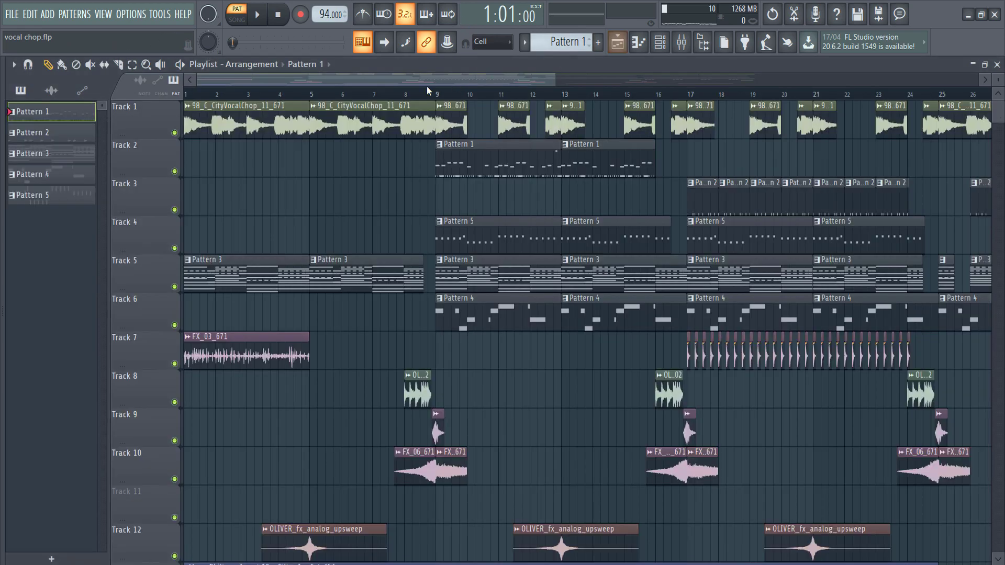
left_click(406, 95)
key("space")
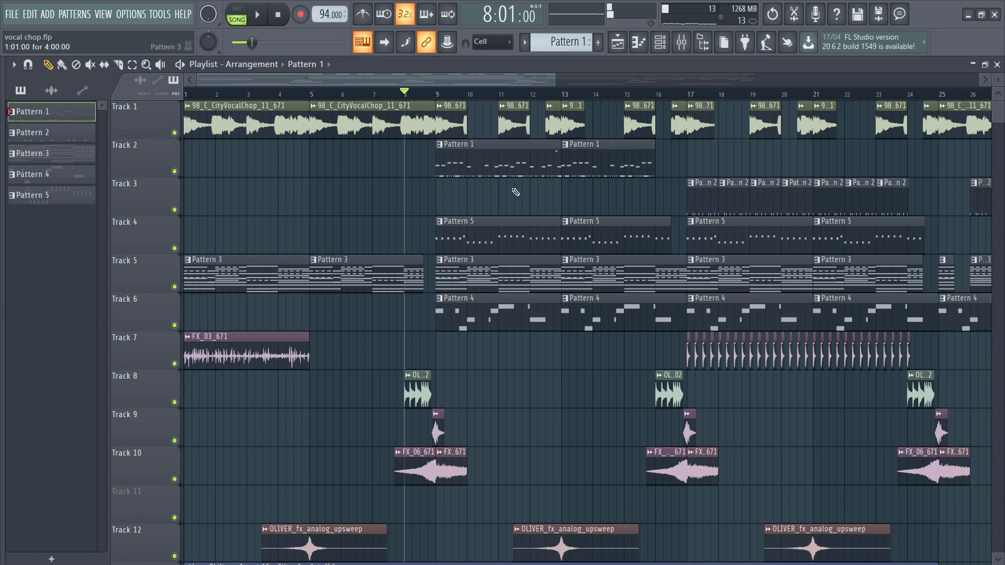
left_click(681, 43)
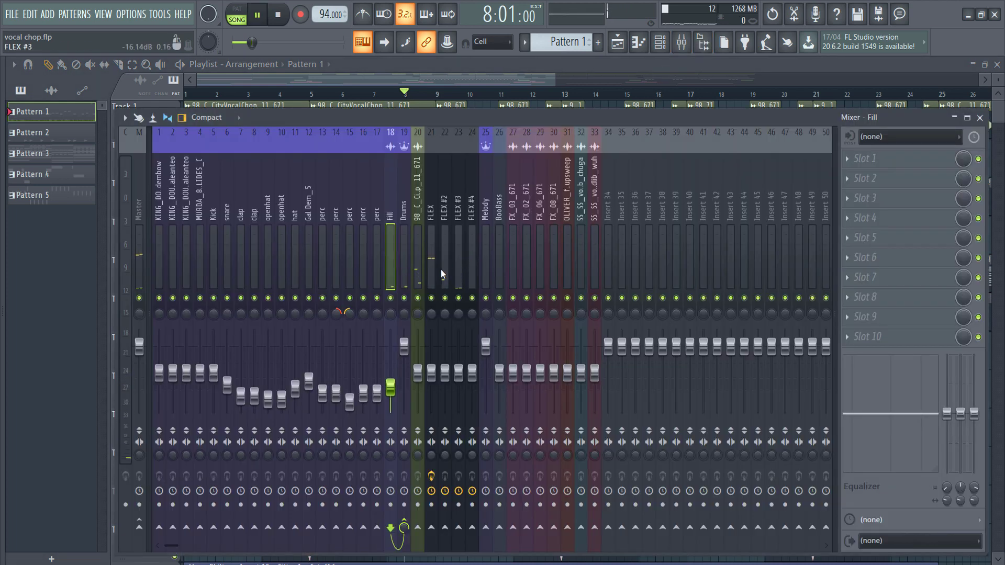
left_click(390, 298, "ctrl")
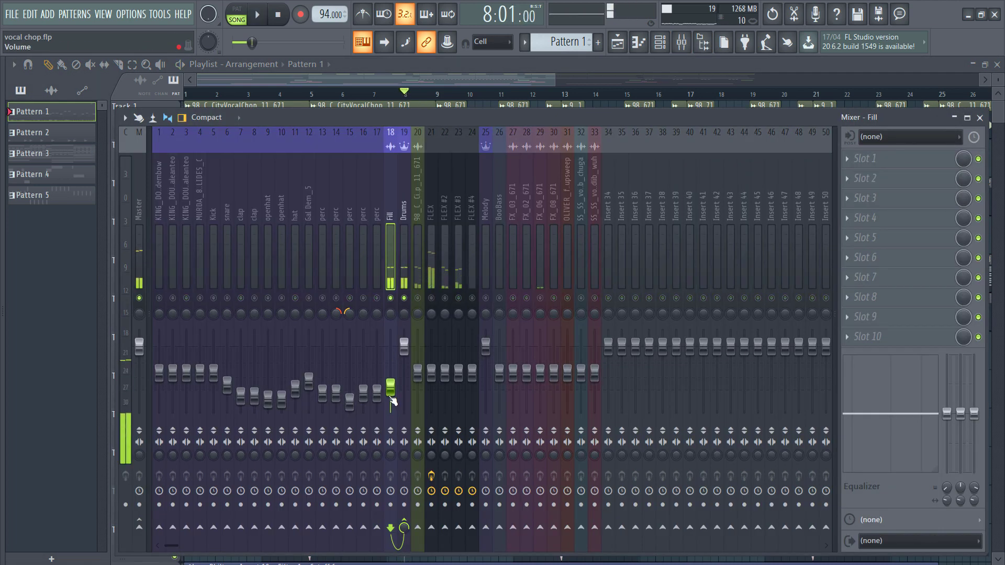
left_click_drag(391, 401, 390, 393)
key("space")
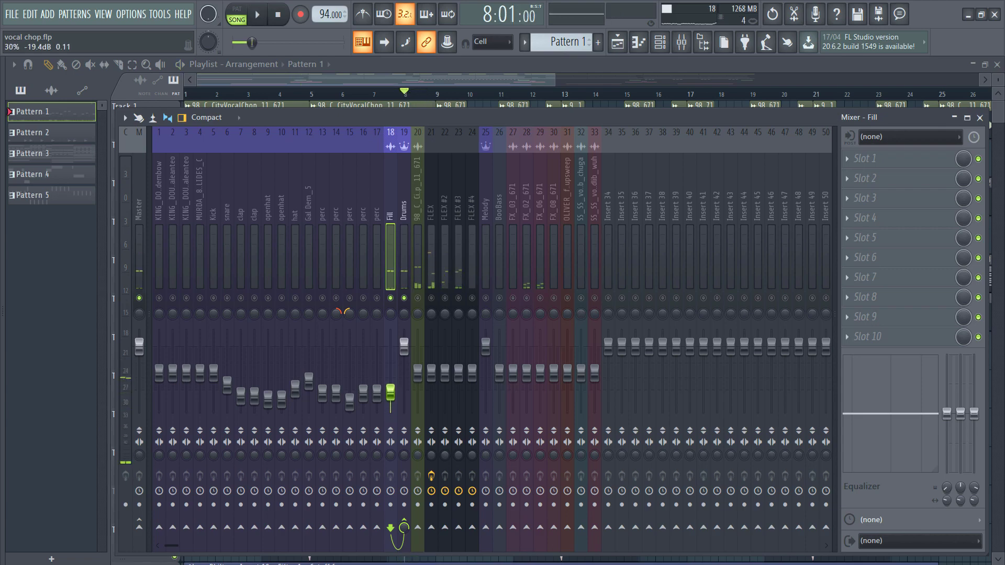
Add Fruity Parametric EQ 2 to the Fill track's first effect slot and load the Classic preset.
left_click(873, 160)
left_click(690, 68)
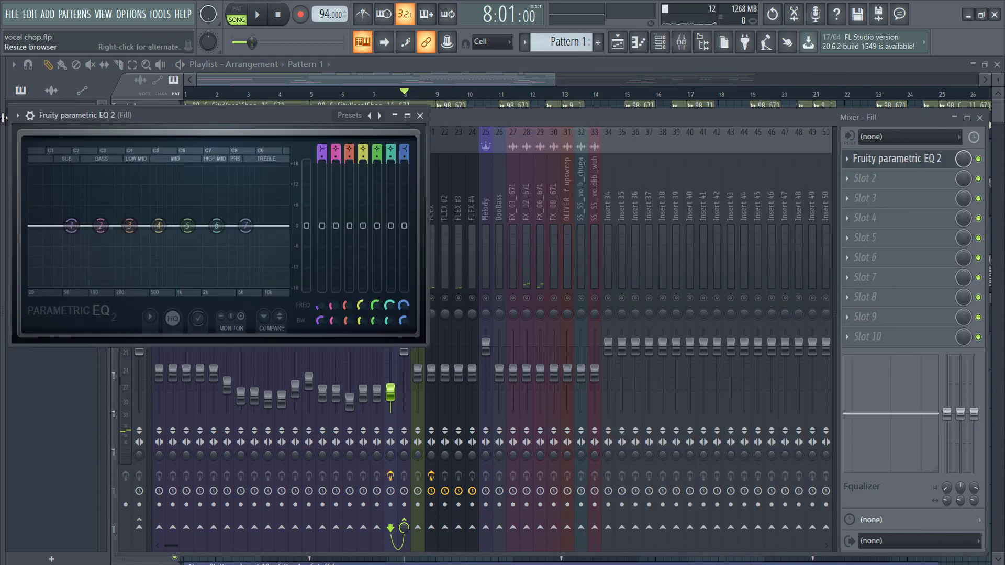
left_click(17, 115)
mouse_move(34, 157)
left_click(181, 157)
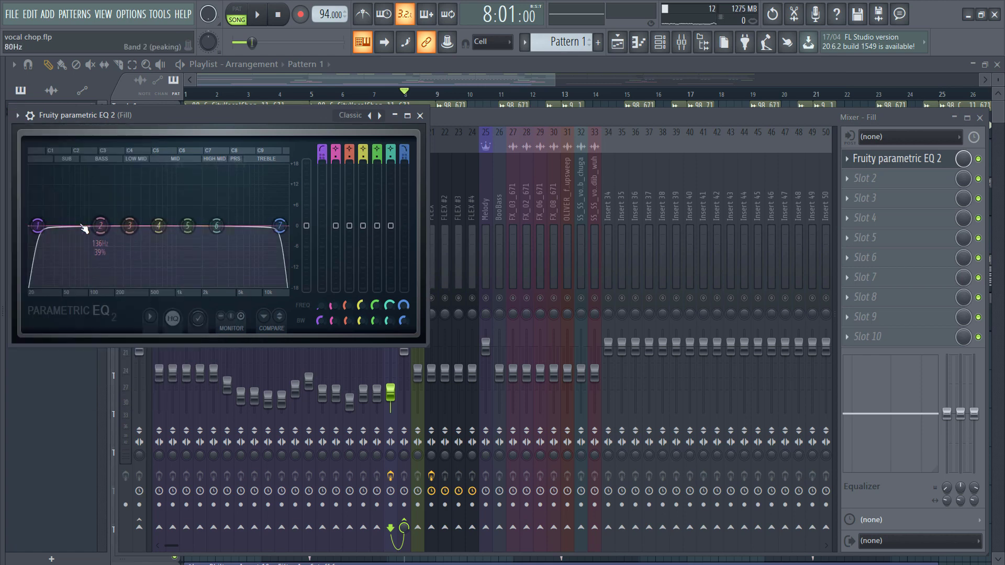
Give the Fill EQ's band 1 high-pass a gentler slope and raise its cutoff to just below band 2 while auditioning.
right_click(37, 226)
mouse_move(62, 272)
left_click(95, 315)
key("space")
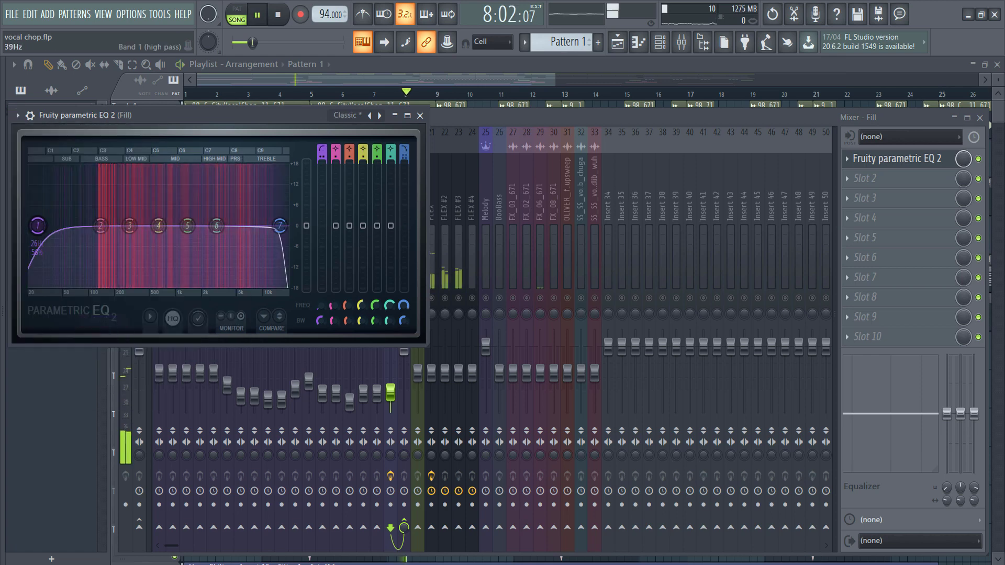
left_click_drag(37, 225, 101, 226)
key("space")
key("space")
Slightly boost bands 5 and 6 of the Fill EQ in the upper mids and treble, audition the fill and close the EQ.
left_click_drag(188, 226, 194, 215)
left_click_drag(217, 226, 195, 220)
key("space")
key("space")
key("space")
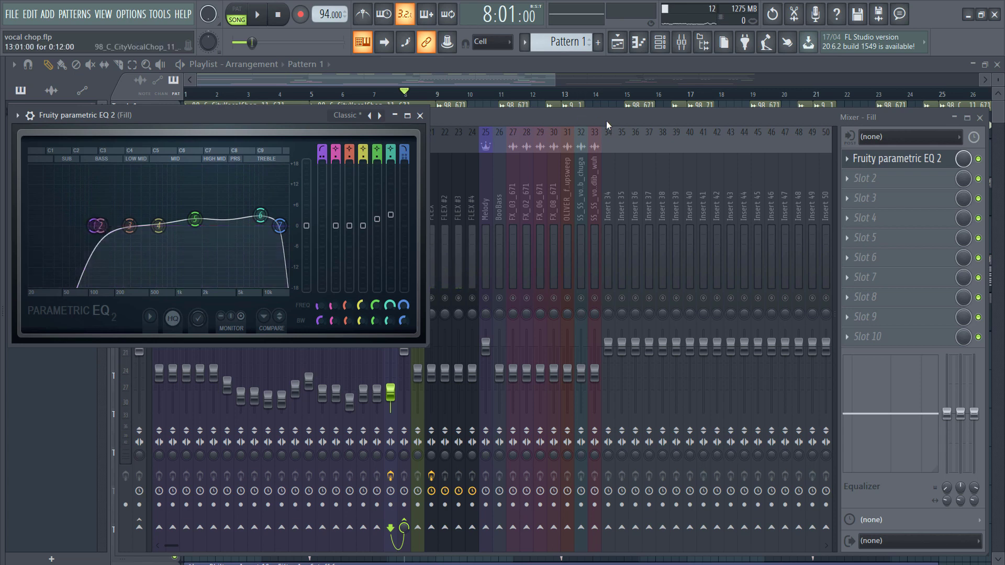
key("space")
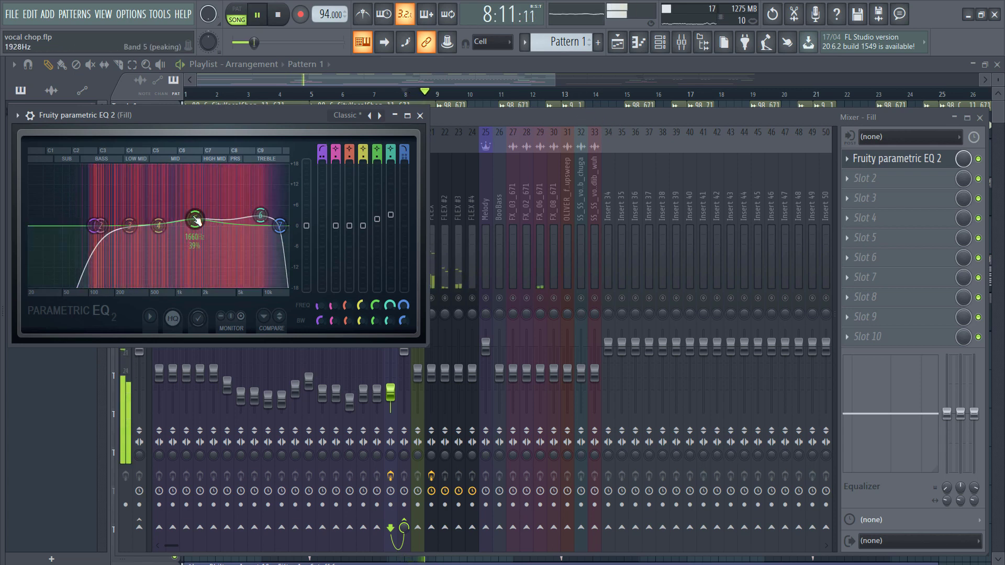
key("space")
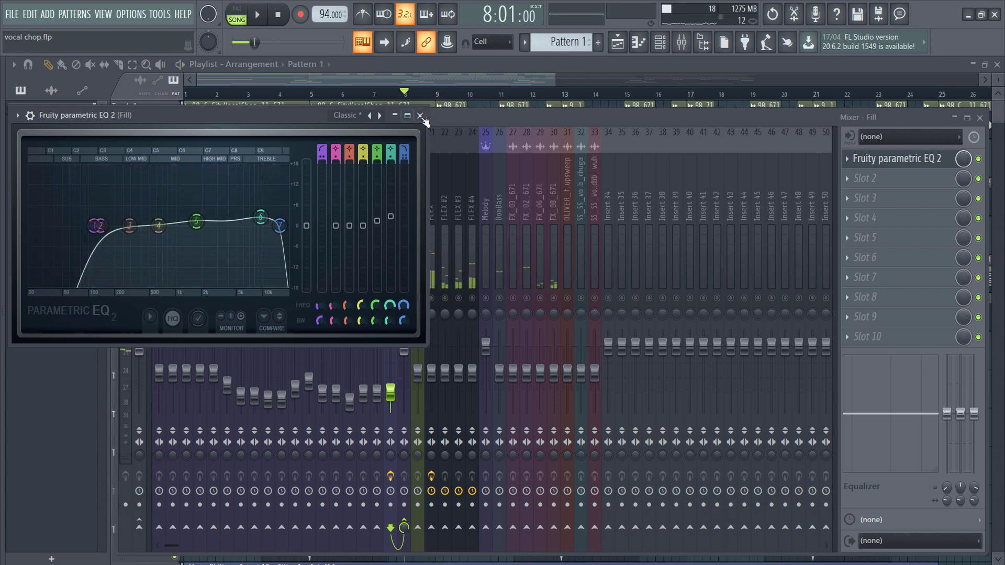
left_click(421, 116)
key("space")
key("space")
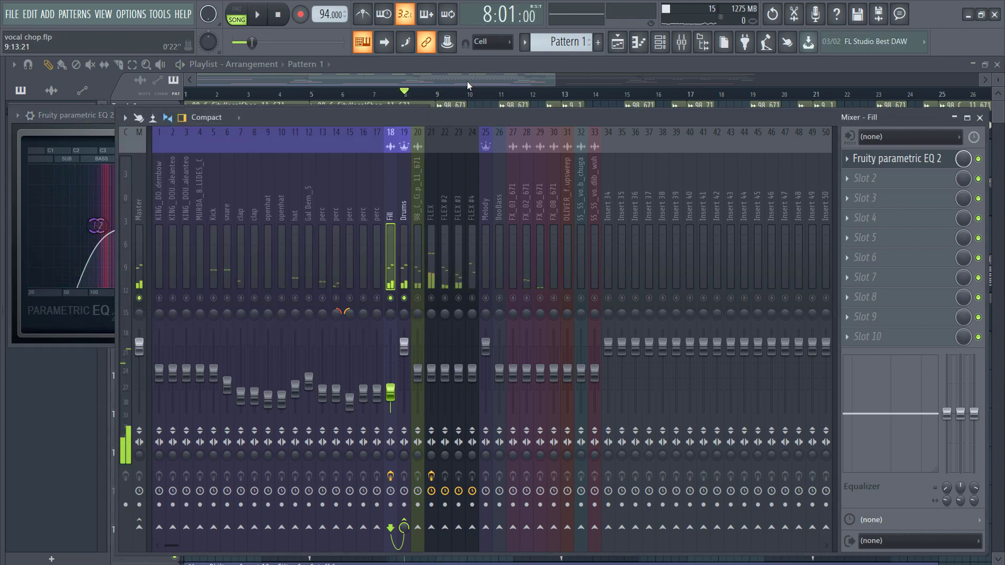
Open Pattern 1 from the playlist, unsolo the Fill track and replay the pattern while checking the channel rack and mixer.
left_click(461, 82)
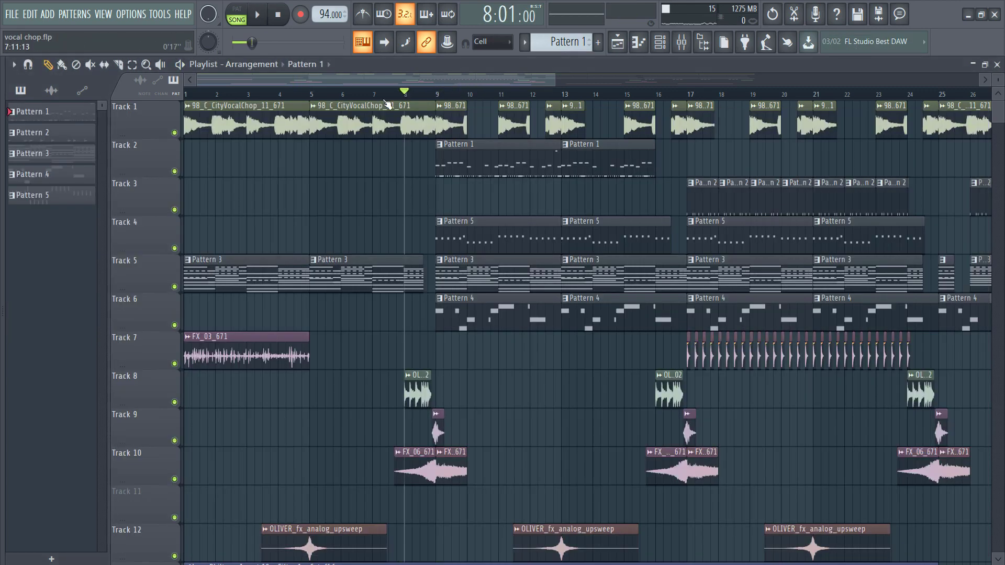
double_click(464, 174)
key("space")
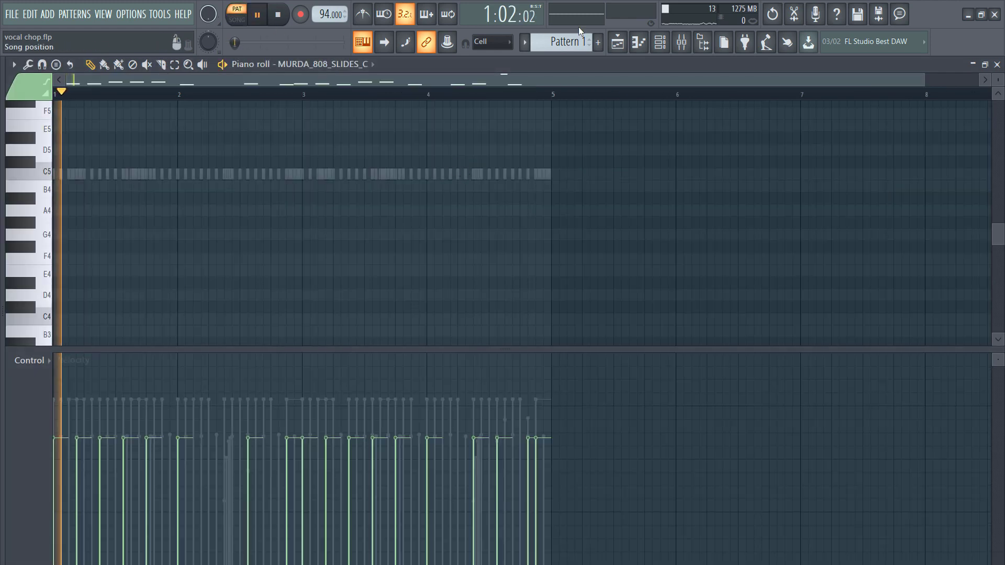
left_click(660, 43)
key("space")
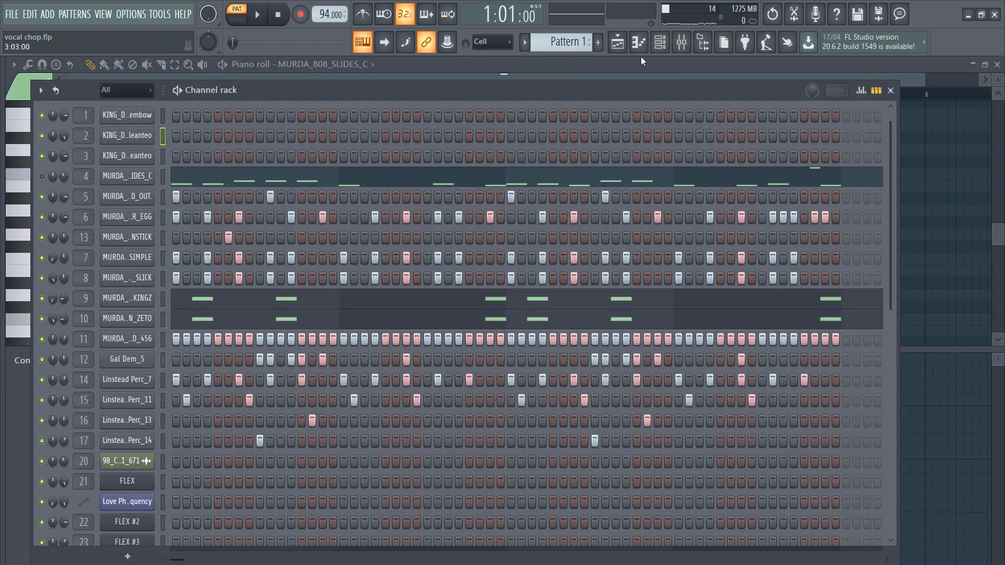
left_click(681, 42)
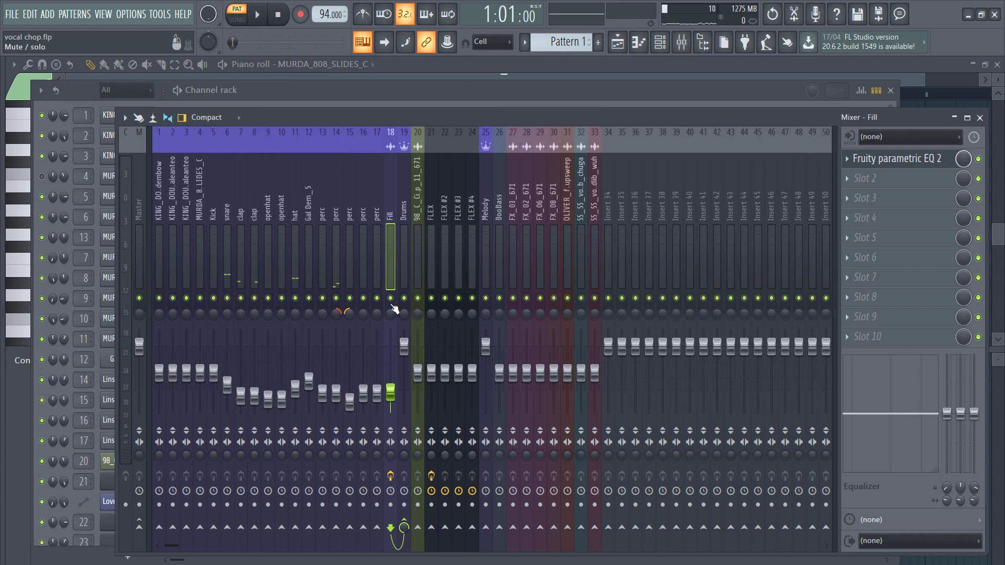
key("space")
left_click(297, 89)
key("space")
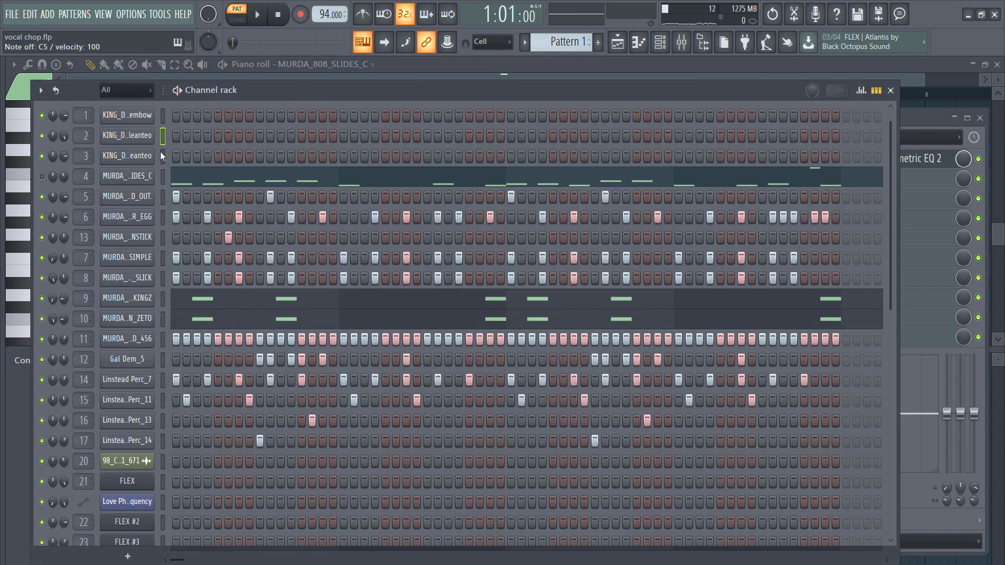
Copy the MURDA_SNARE_EASTER_EGG steps onto the KING_DOUDOU_snare_one_shot_reggaeton_maleanteo channel and open its piano roll.
left_click(162, 155)
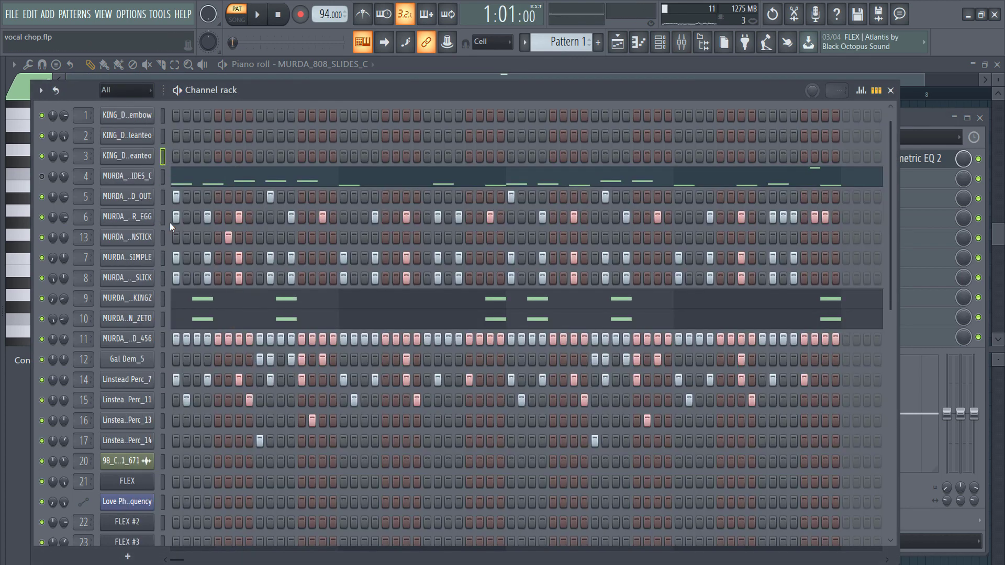
right_click(154, 209)
left_click(303, 227)
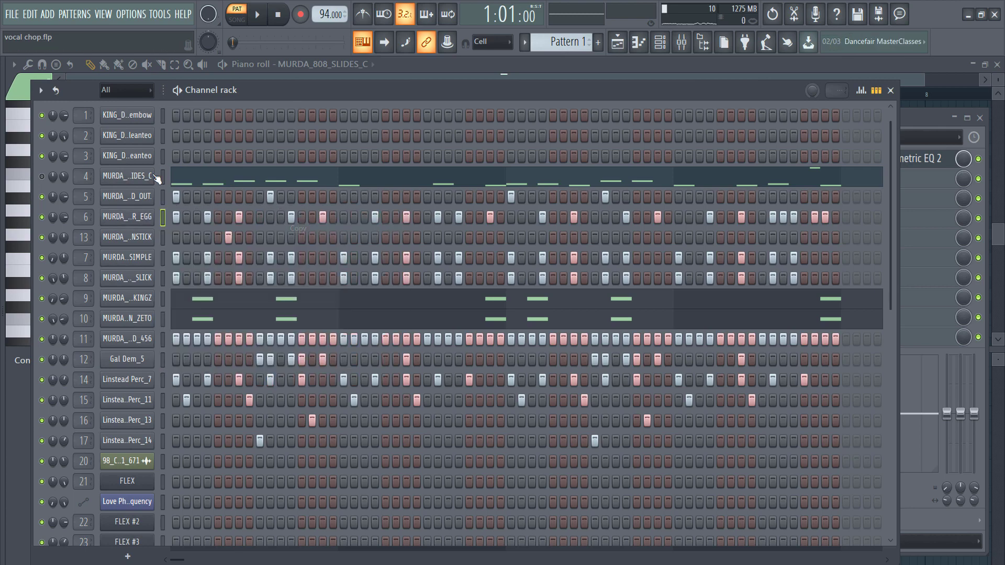
right_click(154, 150)
left_click(297, 179)
right_click(134, 155)
left_click(171, 156)
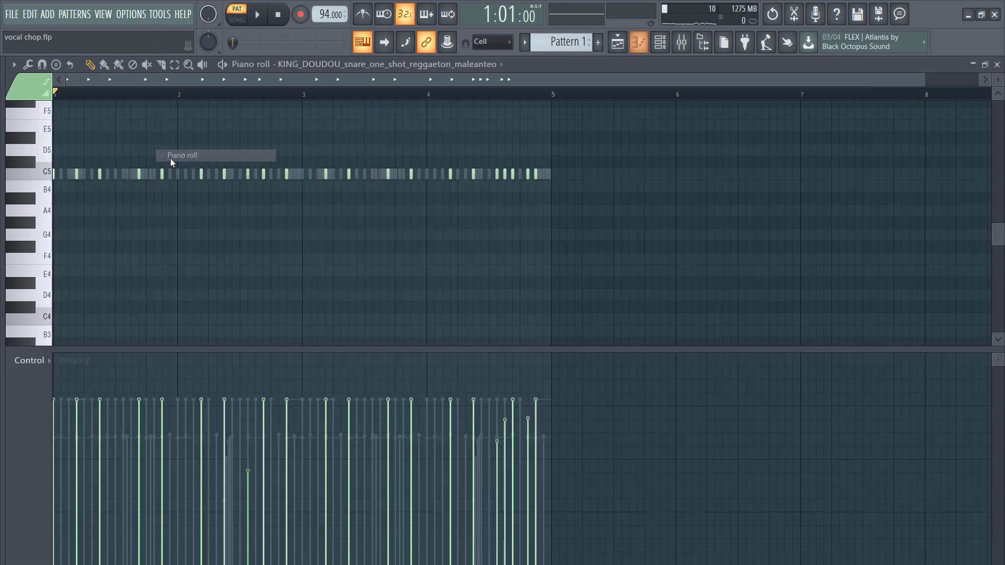
Audition the layered KING_DOUDOU snare and cut the copied steps from its channel in the channel rack.
key("space")
mouse_move(557, 445)
left_mouse_down()
mouse_move(466, 472)
mouse_move(63, 486)
mouse_move(460, 494)
mouse_move(590, 512)
mouse_move(375, 488)
left_mouse_up()
key("space")
left_click(661, 42)
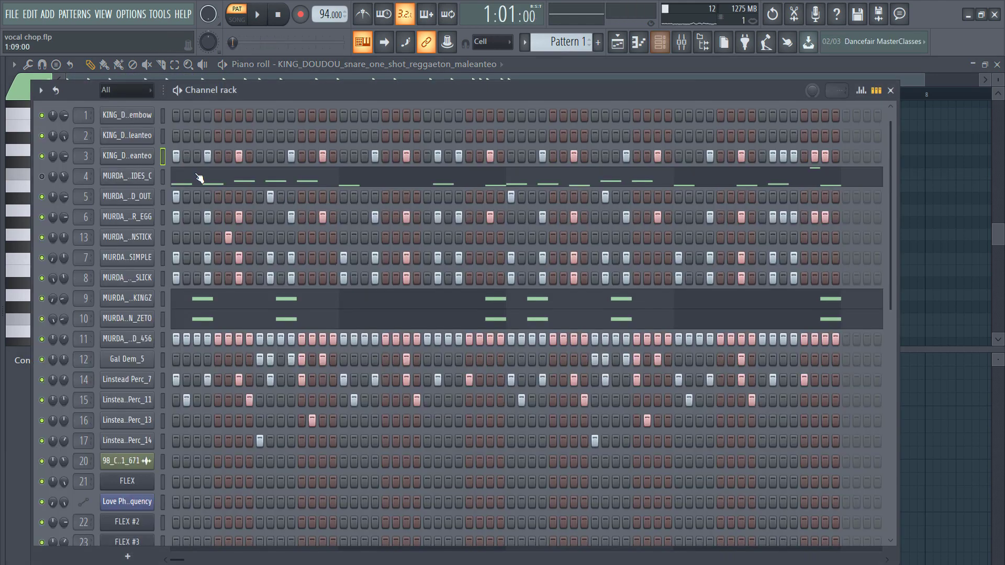
right_click(132, 156)
left_click(295, 157)
Browse the snares of MURDA_BEATZ_QUARANTINE_KIT, audition MURDA_SNARE_DRANK over the pattern and add it as a new channel below the kick.
left_click_drag(2, 179, 264, 180)
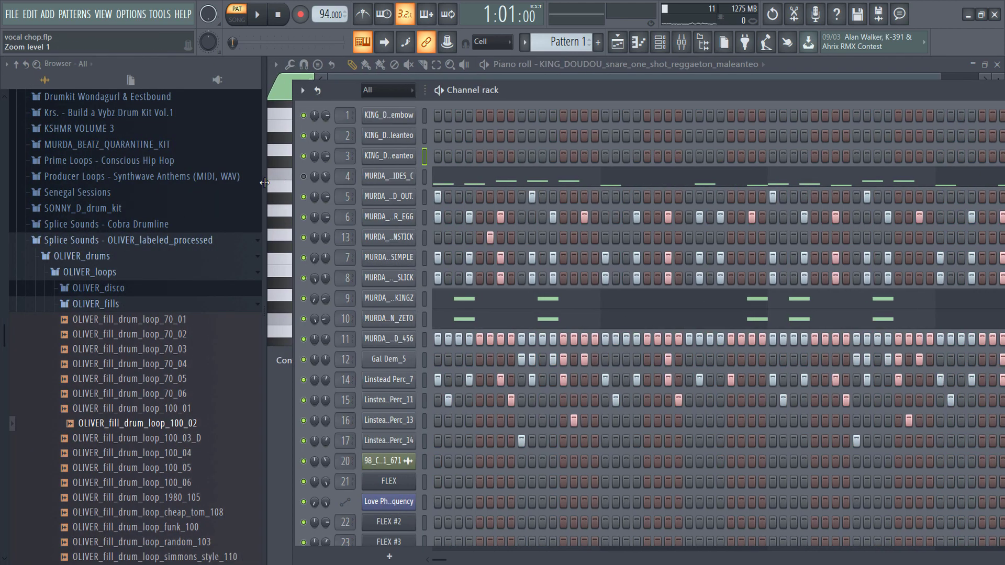
left_click(95, 241)
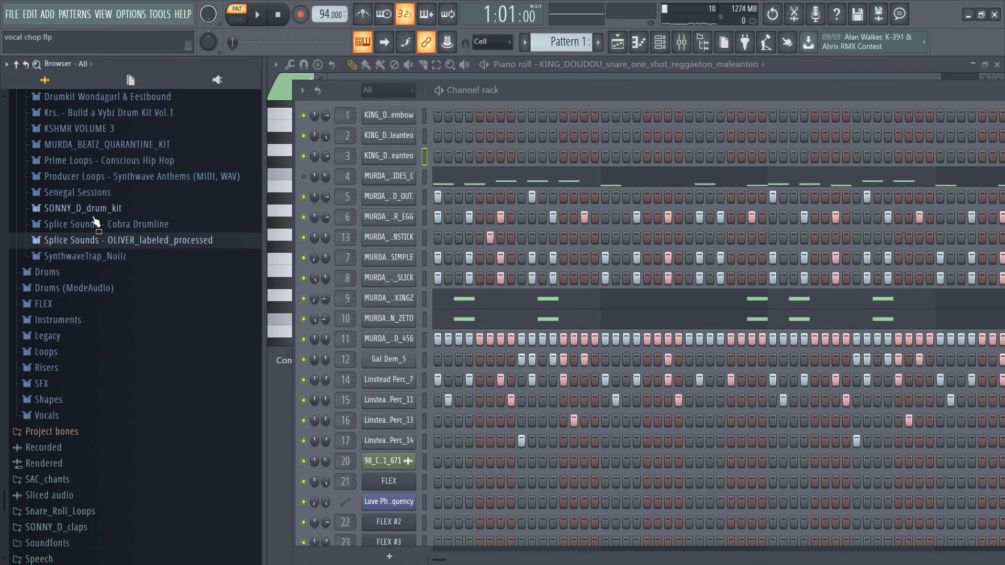
left_click(98, 145)
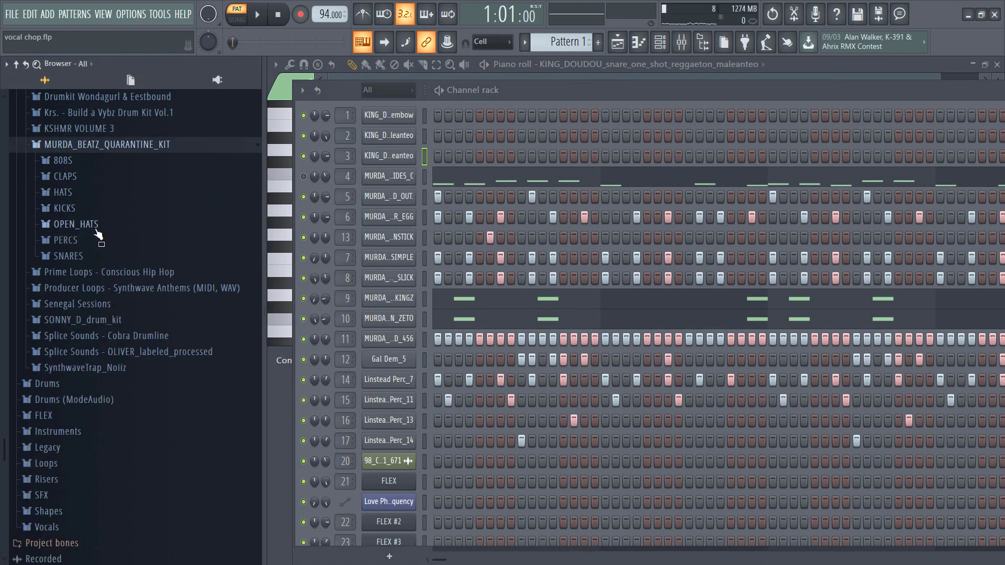
left_click(69, 256)
key("space")
left_click(122, 288)
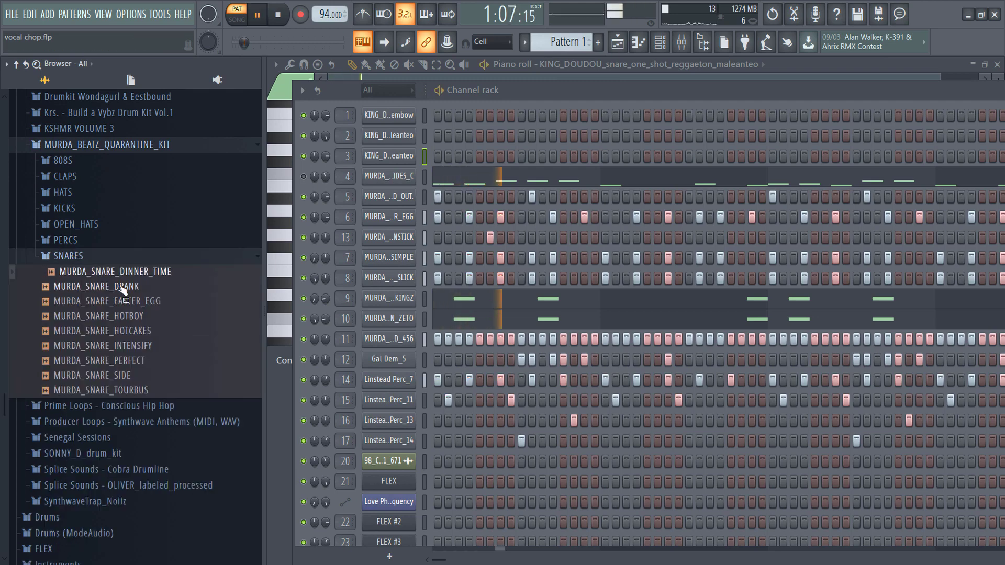
key("space")
left_click_drag(122, 288, 392, 215)
Copy the MURDA_SNARE_EASTER_EGG channel's steps and paste them into the MURDA_SNARE_DRANK channel.
right_click(398, 241)
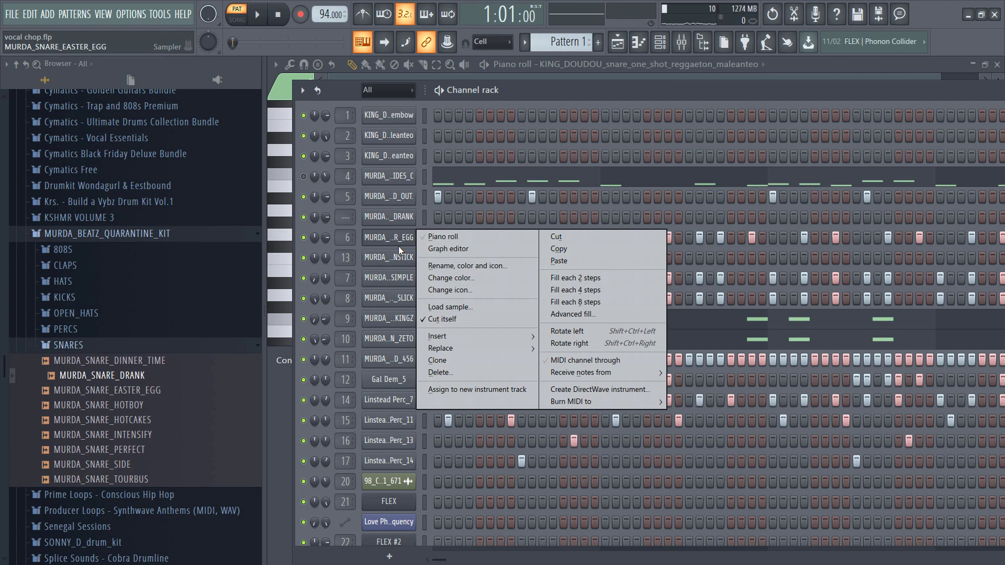
left_click(564, 252)
right_click(390, 217)
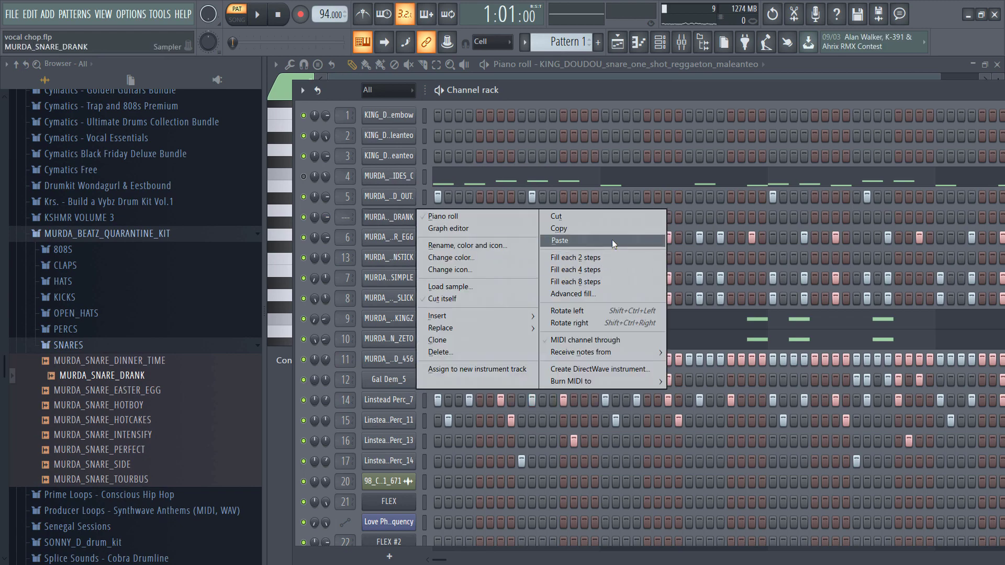
left_click(611, 240)
Assign the MURDA_SNARE_DRANK channel to a free mixer track and move that track next to the existing snare as track 7.
left_click(681, 41)
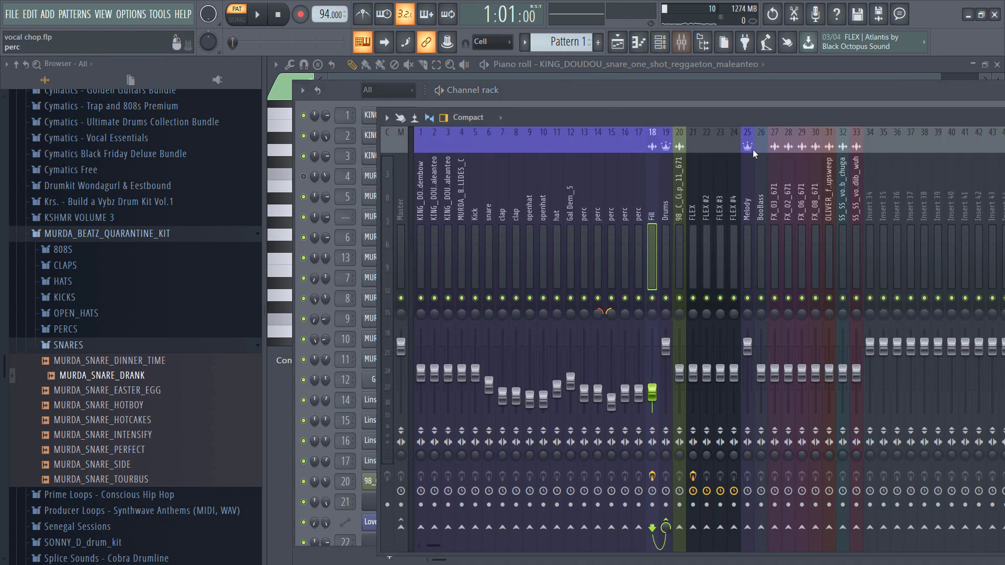
left_click(870, 222)
key("ctrl+l")
key("alt+Left")
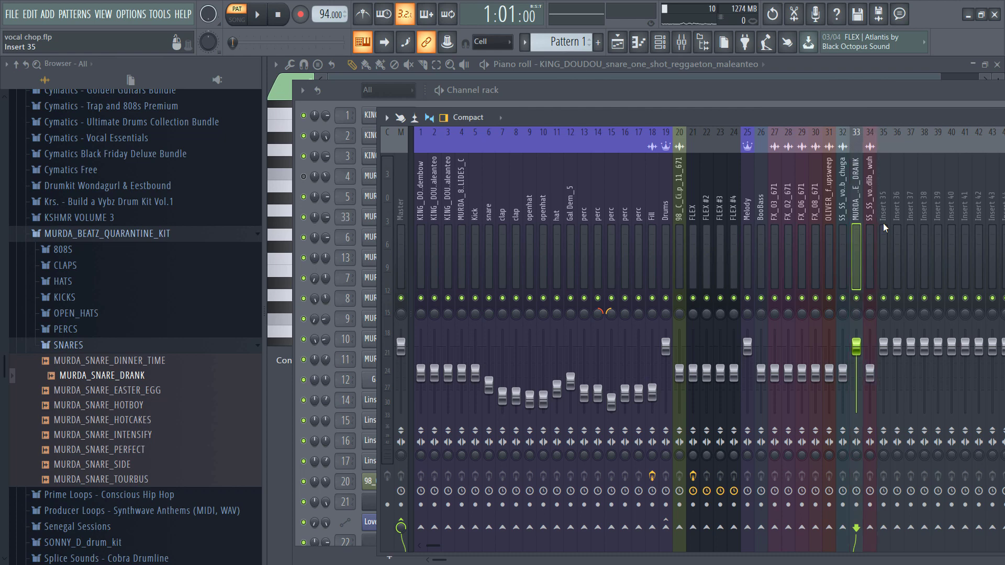
key("alt+Left")
key("alt+Left")
key("alt+Left")
key("alt+Left")
key("alt+Left")
key("alt+Left")
key("alt+Left")
key("alt+Left")
key("alt+Left")
key("alt+Left")
key("alt+Left")
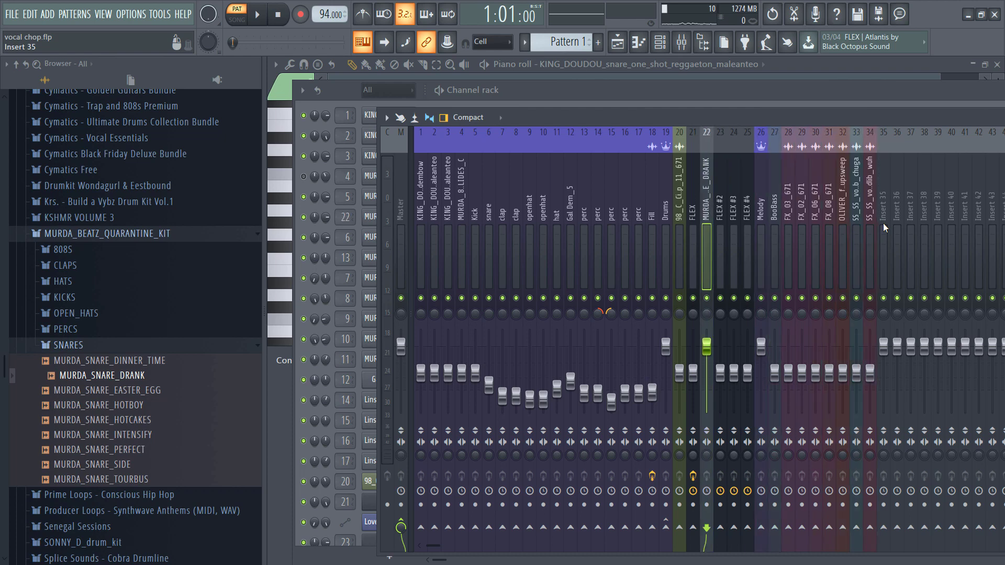
key("alt+Left")
key("alt+Left")
key("alt+Left")
key("alt+Left")
key("alt+Left")
key("alt+Left")
key("alt+Left")
key("alt+Left")
key("alt+Left")
key("alt+Left")
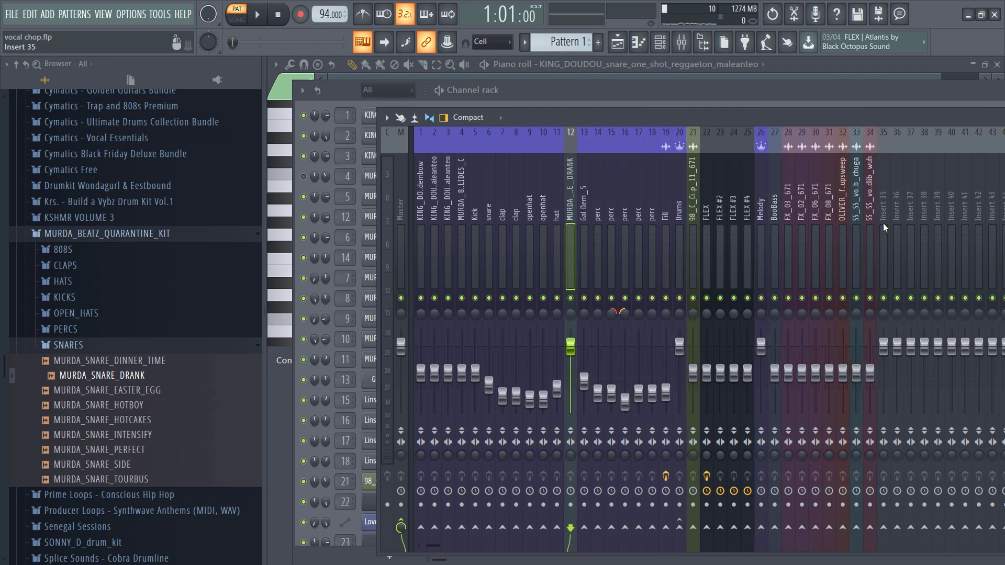
key("alt+Left")
key("alt+Left")
key("alt+Left")
key("alt+Left")
key("alt+Left")
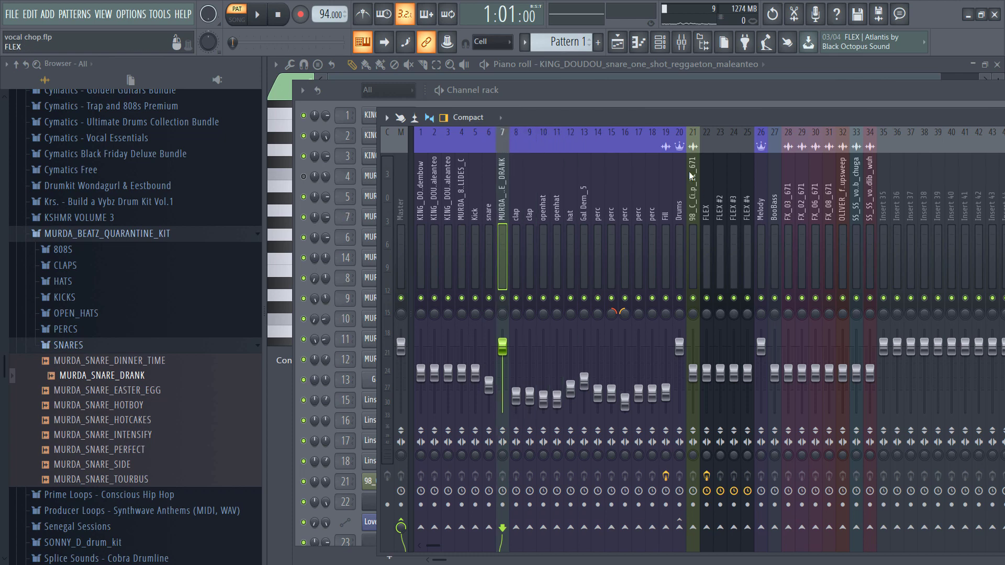
Rename the MURDA_SNARE_DRANK mixer track as snare.
right_click(506, 129)
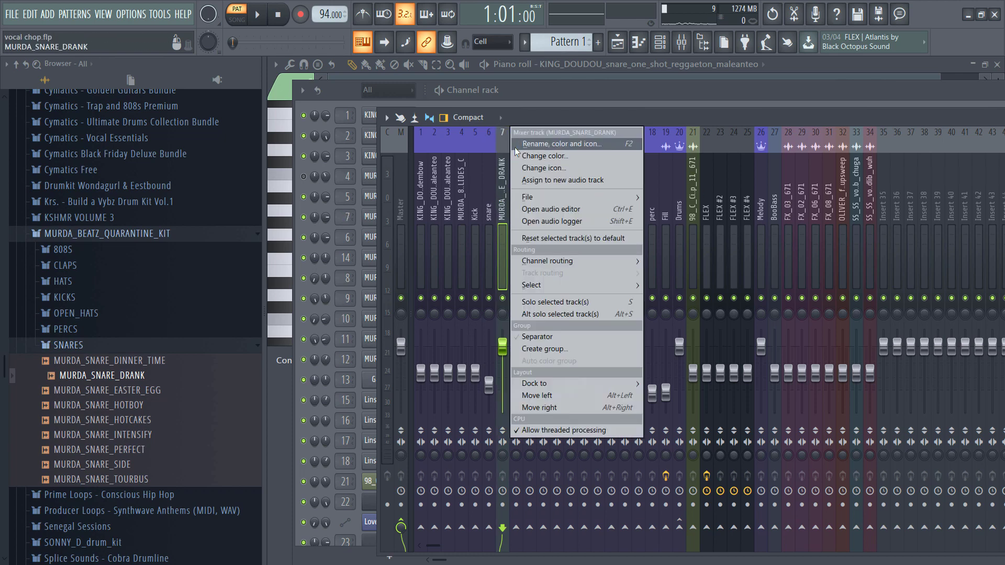
left_click(561, 139)
type("snare")
key("Return")
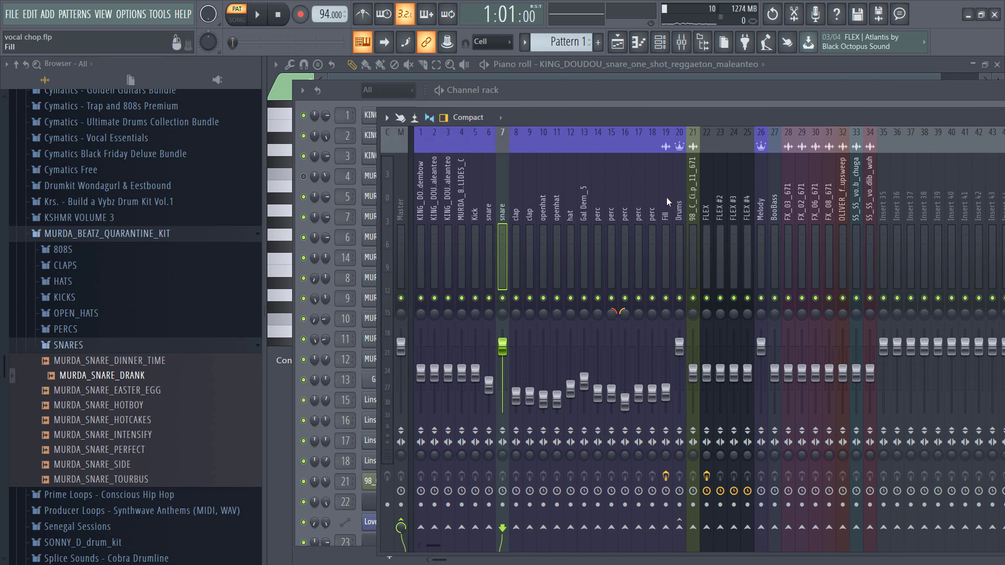
Select mixer tracks 1 to 19, up to Fill, and give them all the violet-blue drum group color.
left_click_drag(667, 196, 421, 197)
right_click(434, 131)
left_click(474, 144)
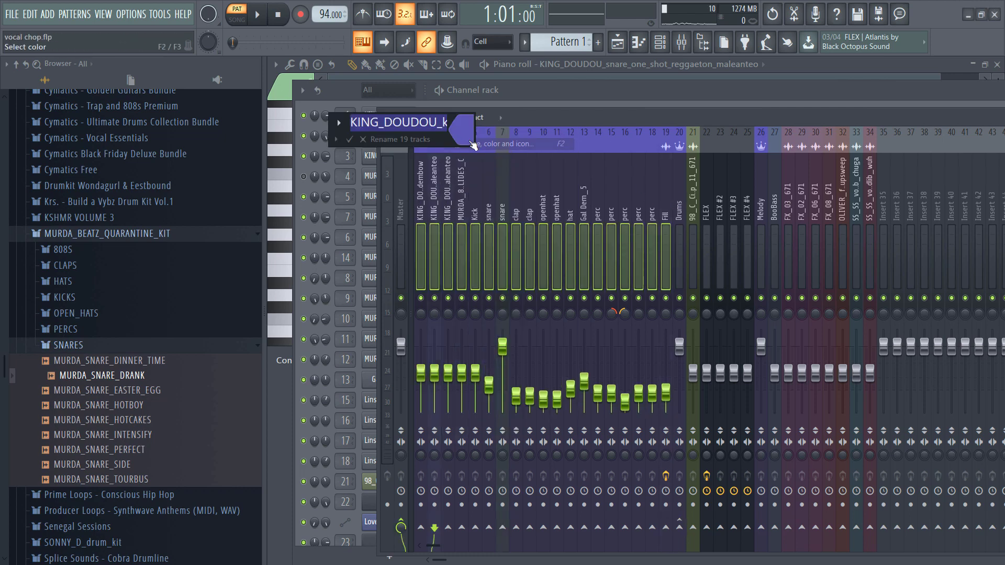
left_click(462, 142)
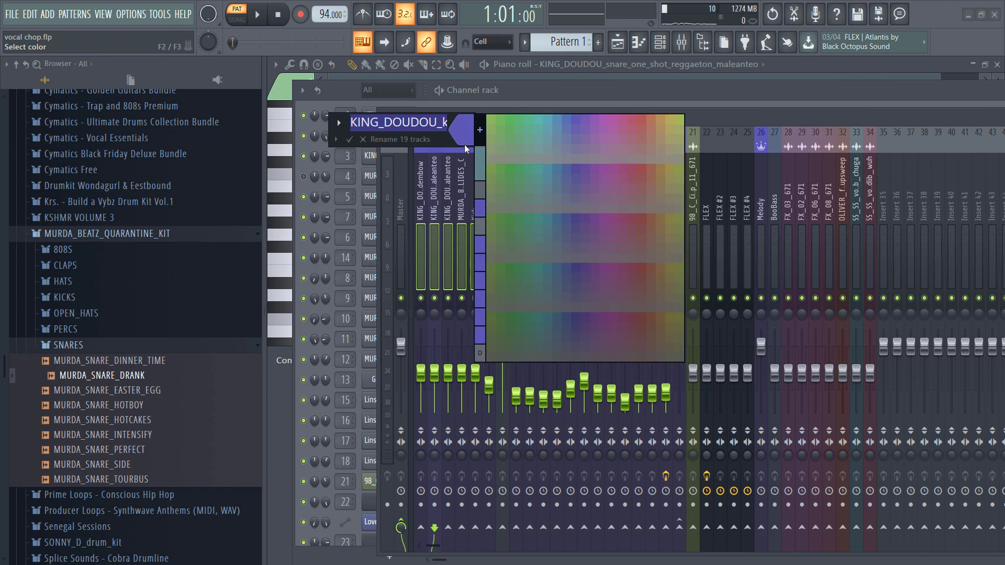
left_click(579, 117)
key("Return")
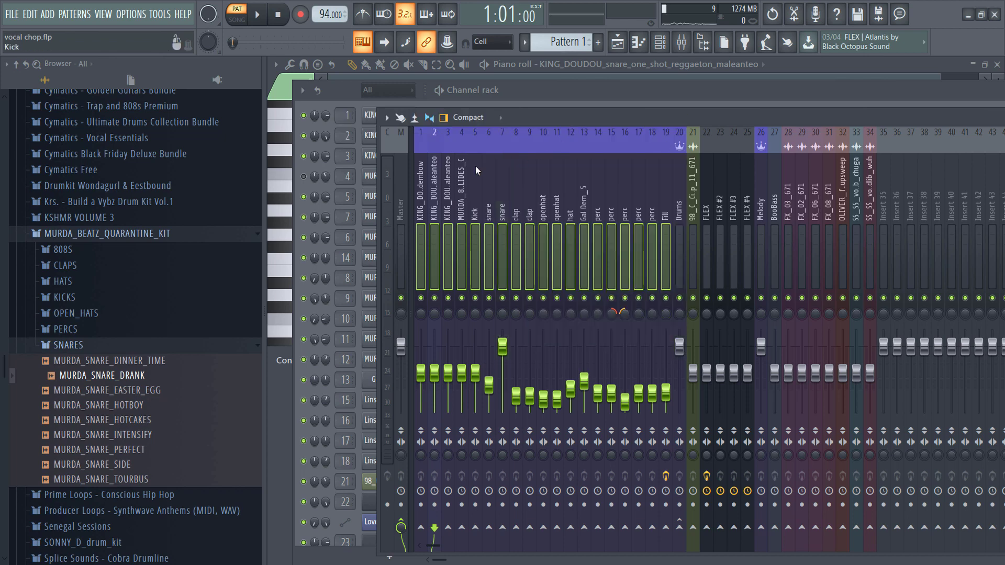
Lower the volume of the new snare on track 7 while playing the pattern, and narrow the browser to fit the mixer.
left_click(501, 209)
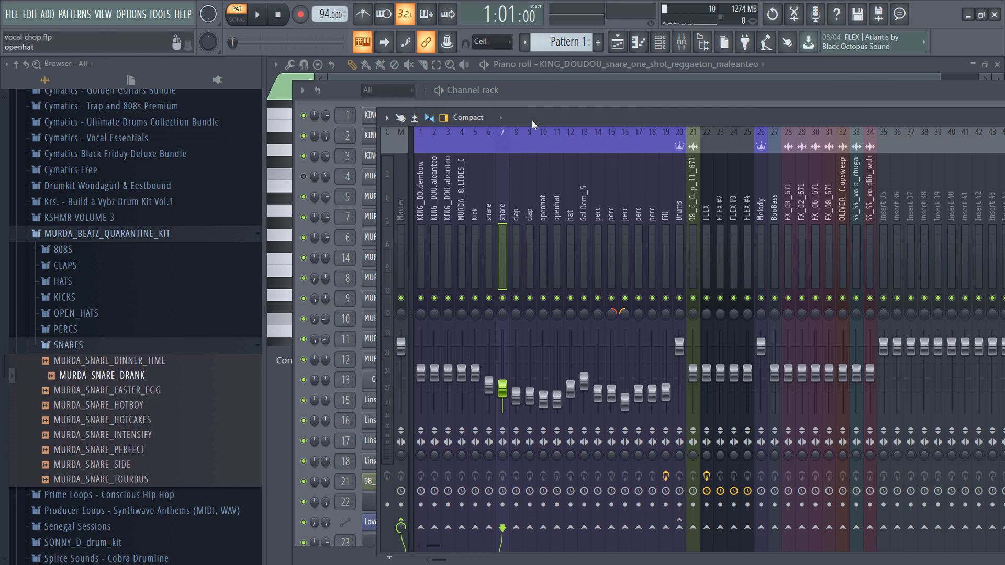
left_click_drag(532, 120, 413, 103)
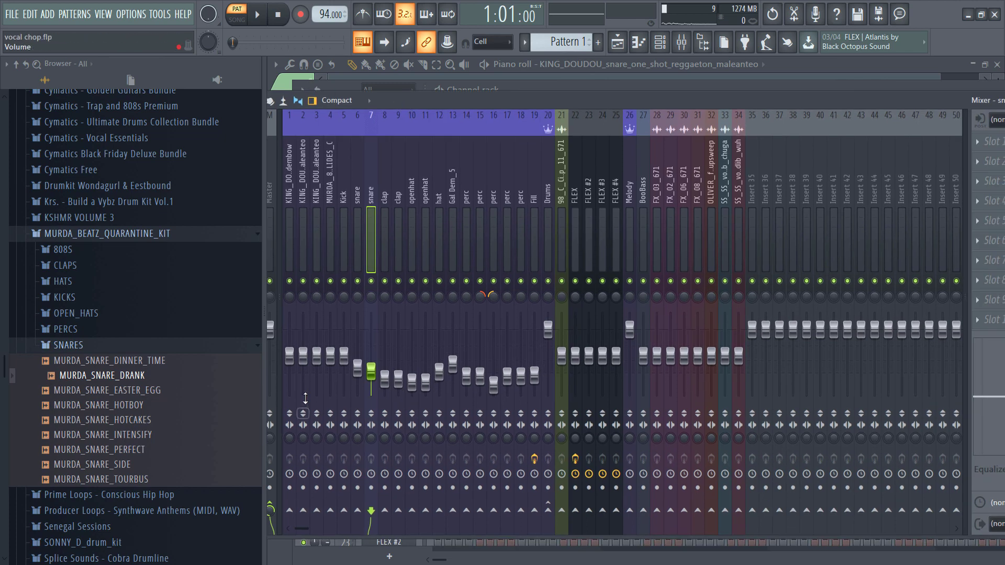
left_click_drag(260, 122, 183, 122)
left_click_drag(382, 102, 420, 108)
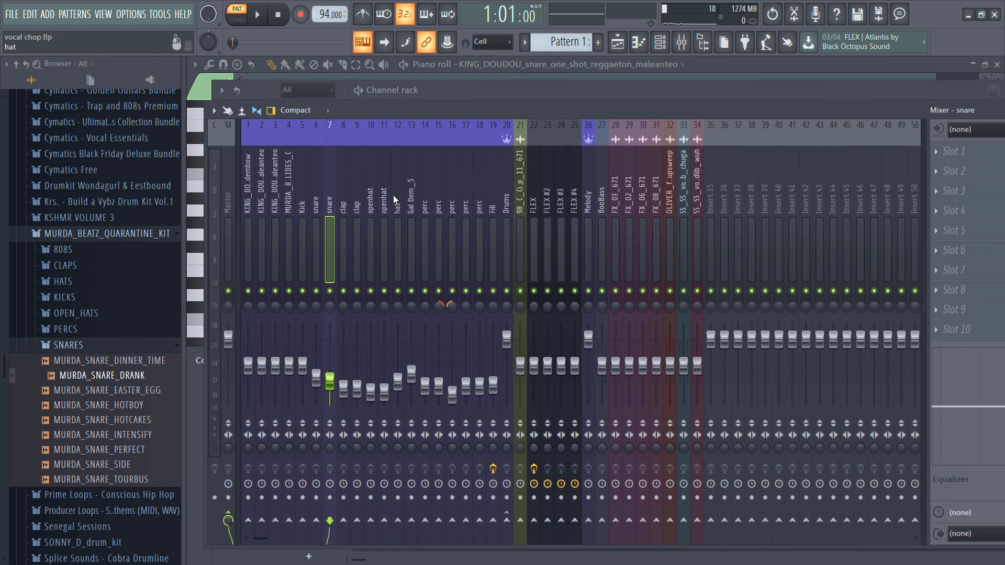
key("space")
mouse_move(317, 378)
left_mouse_down()
mouse_move(325, 393)
mouse_move(330, 373)
mouse_move(330, 406)
mouse_move(330, 393)
left_mouse_up()
key("space")
key("space")
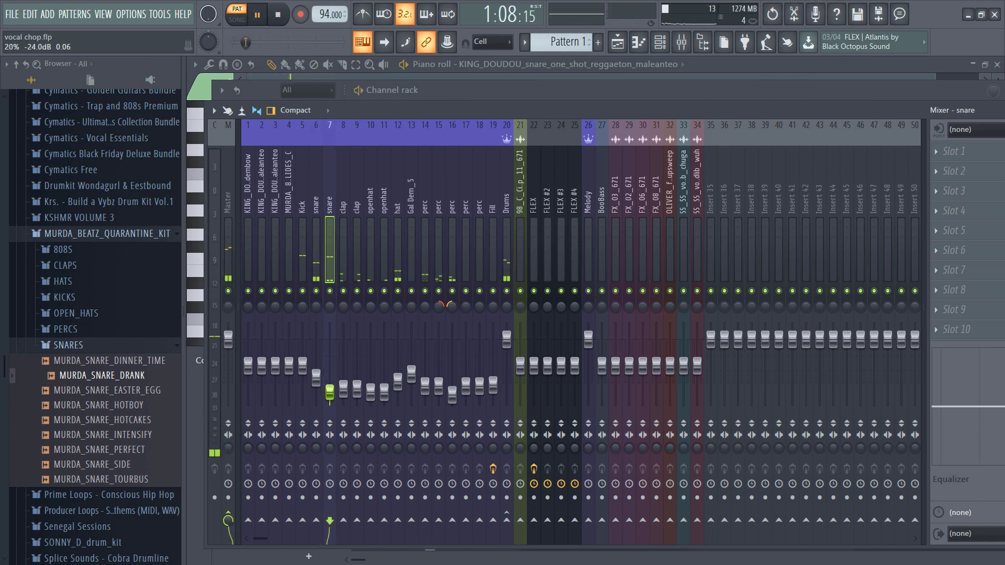
Raise the volume of the original snare on track 6 to 52% (-12.2 dB) while auditioning the pattern.
left_click(316, 377)
left_click_drag(316, 376, 316, 374)
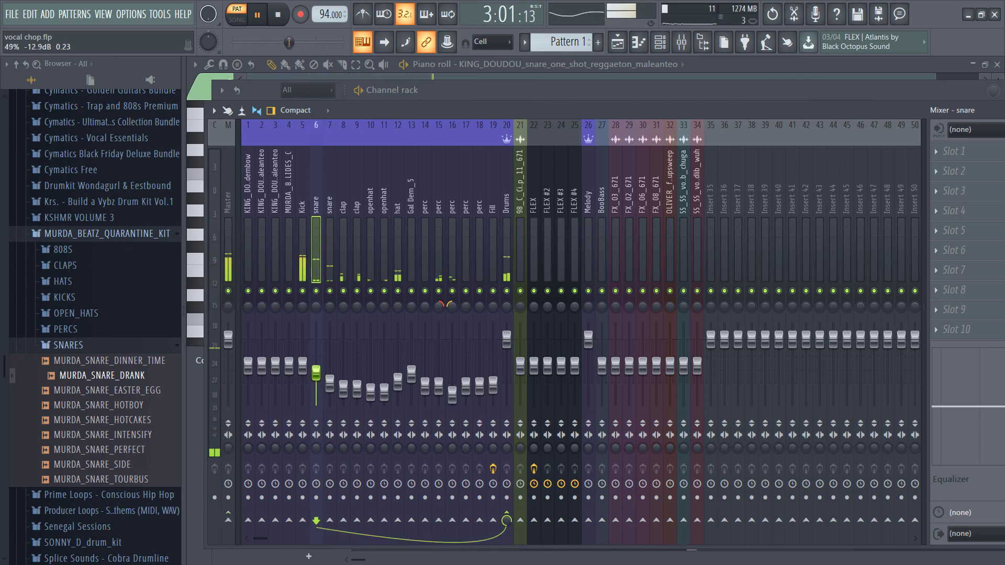
key("space")
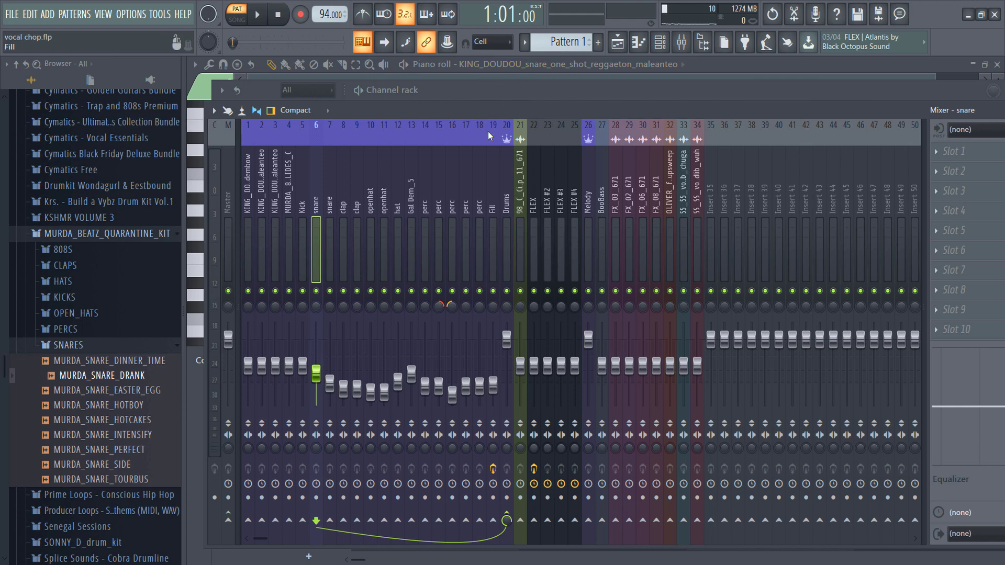
left_click(472, 90)
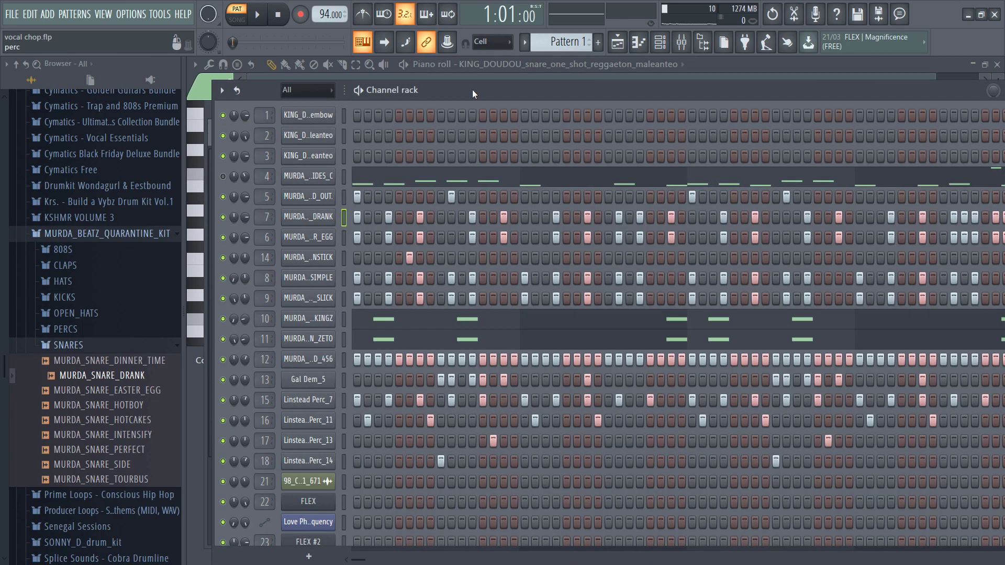
key("space")
left_click(681, 42)
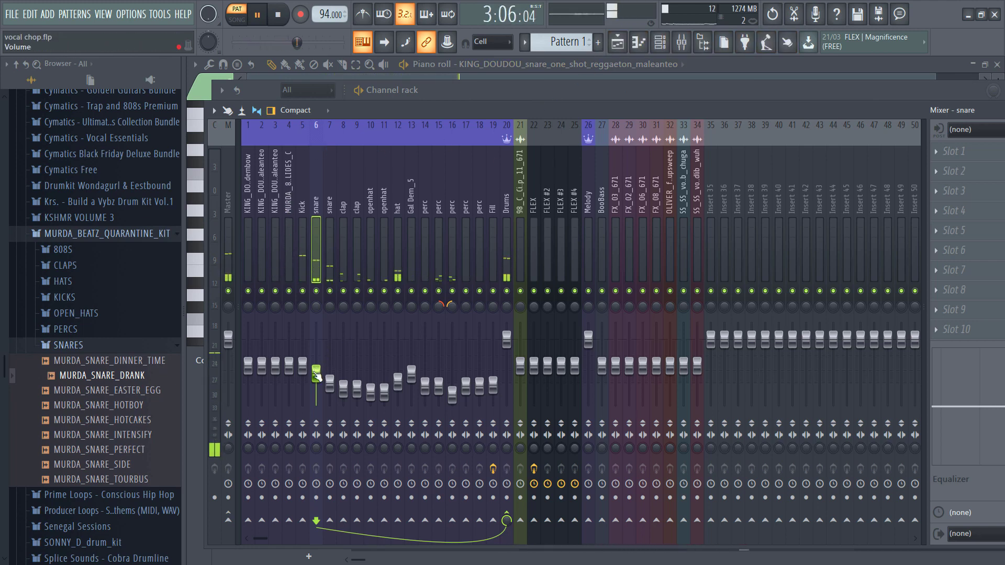
left_click_drag(316, 373, 316, 371)
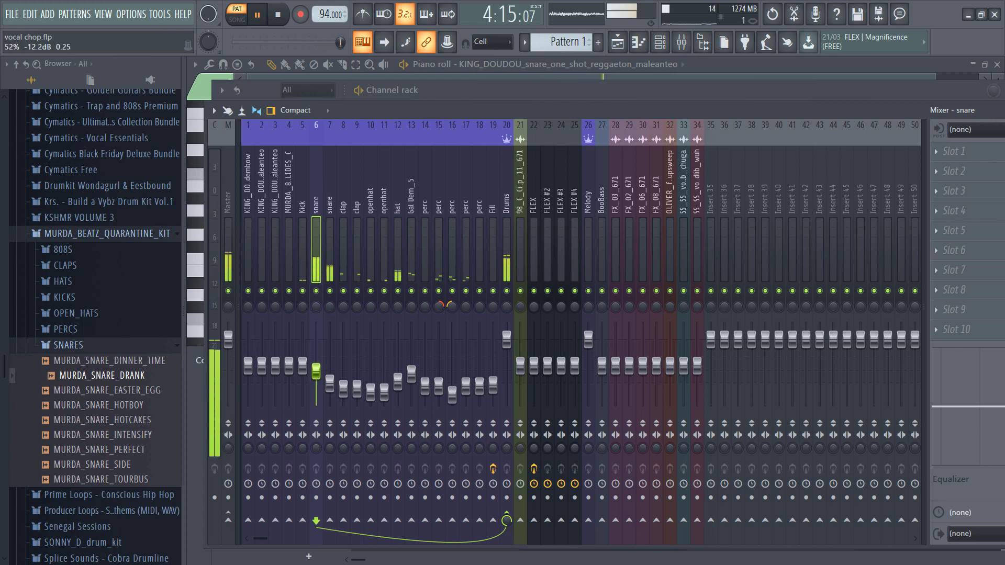
key("space")
Route the new snare on track 7 only to the Drums bus.
left_click(329, 230)
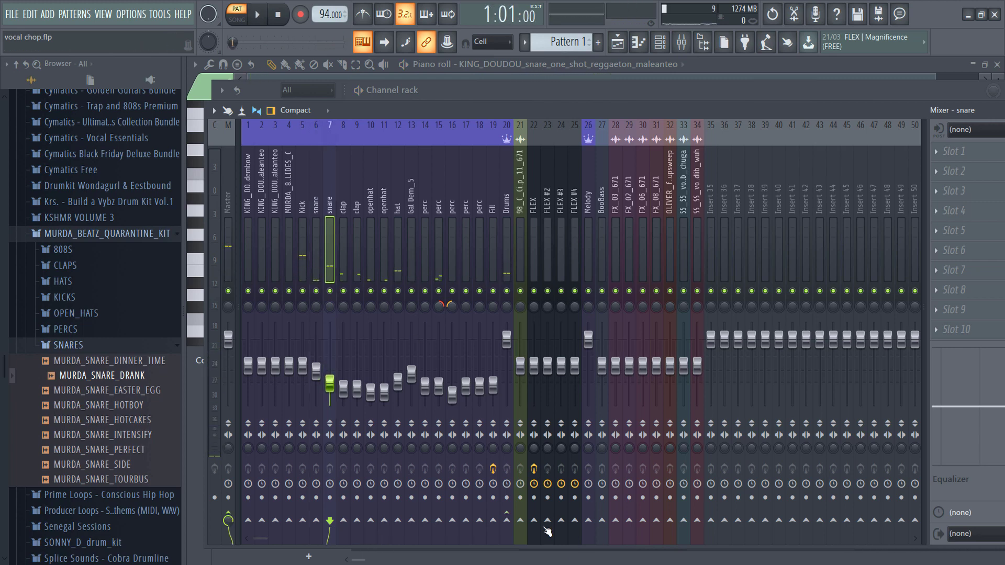
right_click(507, 521)
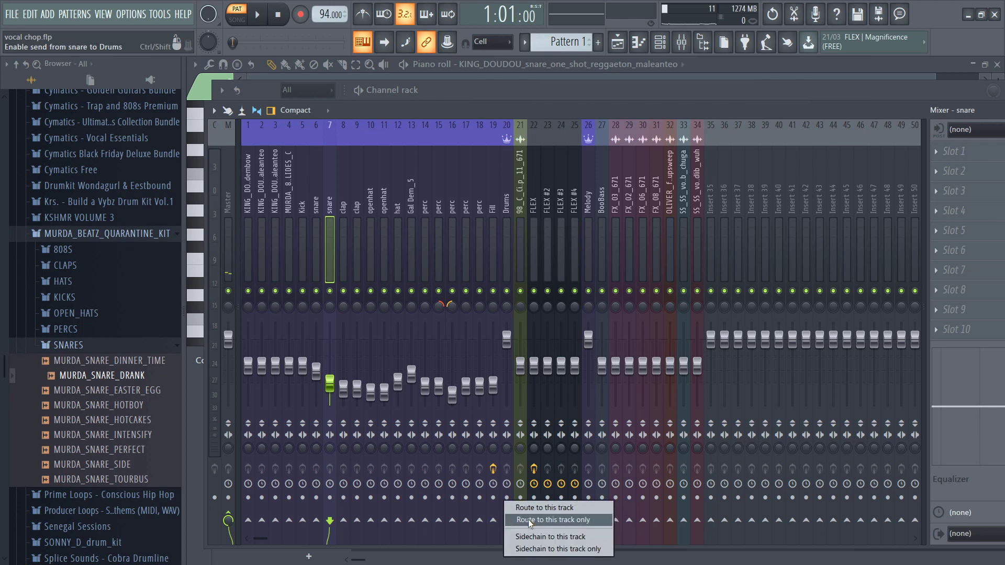
left_click(539, 488)
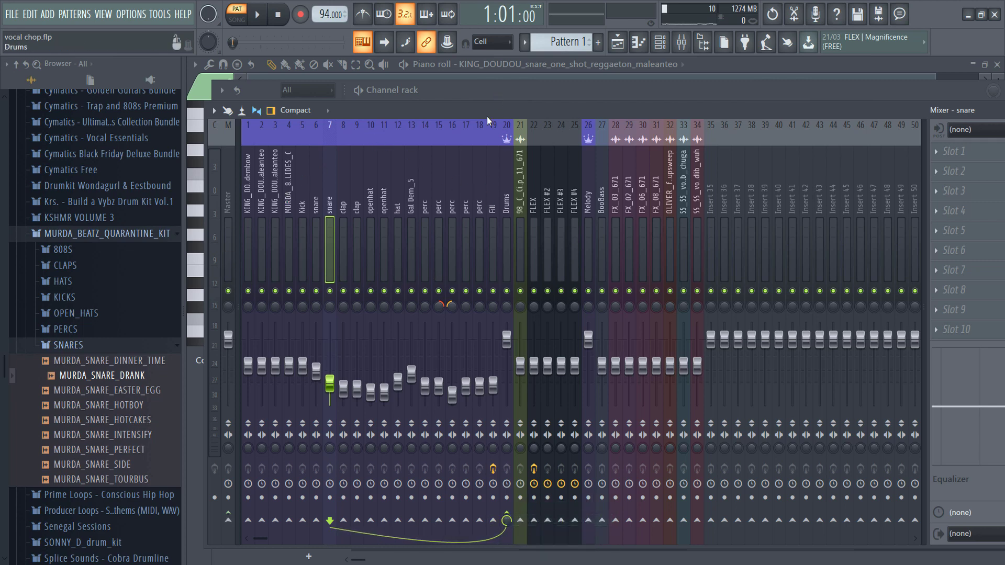
Collapse the browser and switch playback to song mode in the playlist, returning to the mixer.
left_click_drag(180, 118, 2, 120)
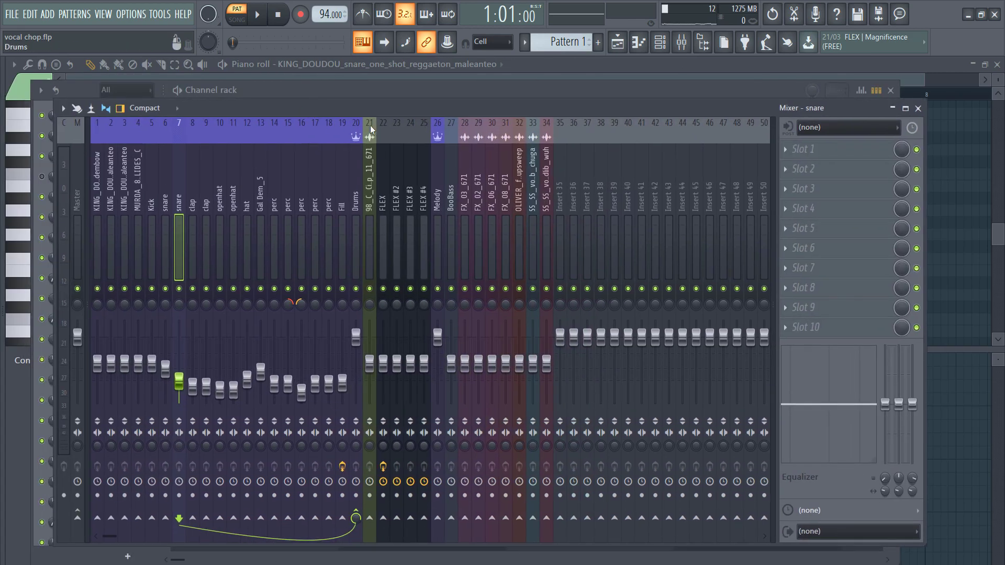
left_click(617, 42)
key("l")
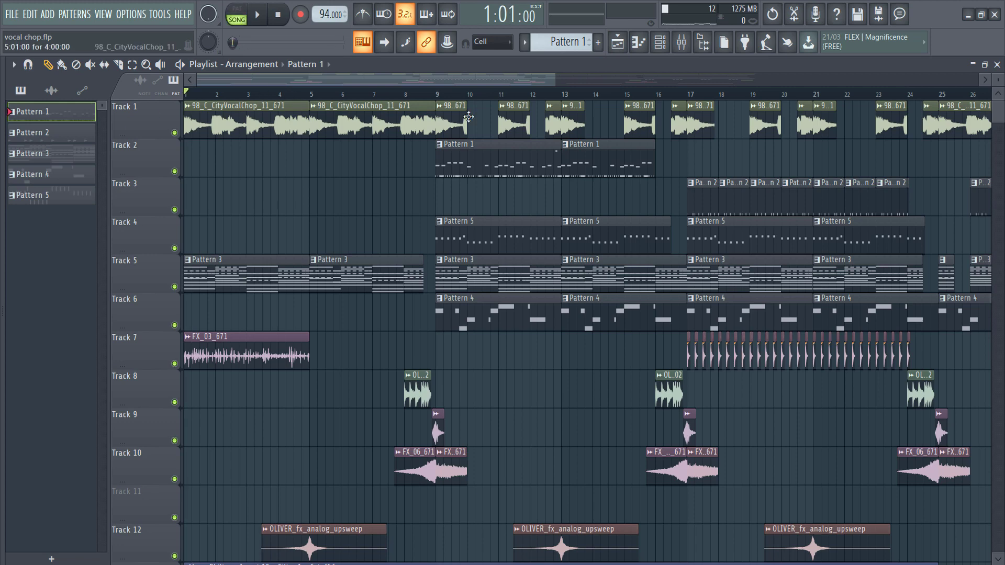
left_click(681, 42)
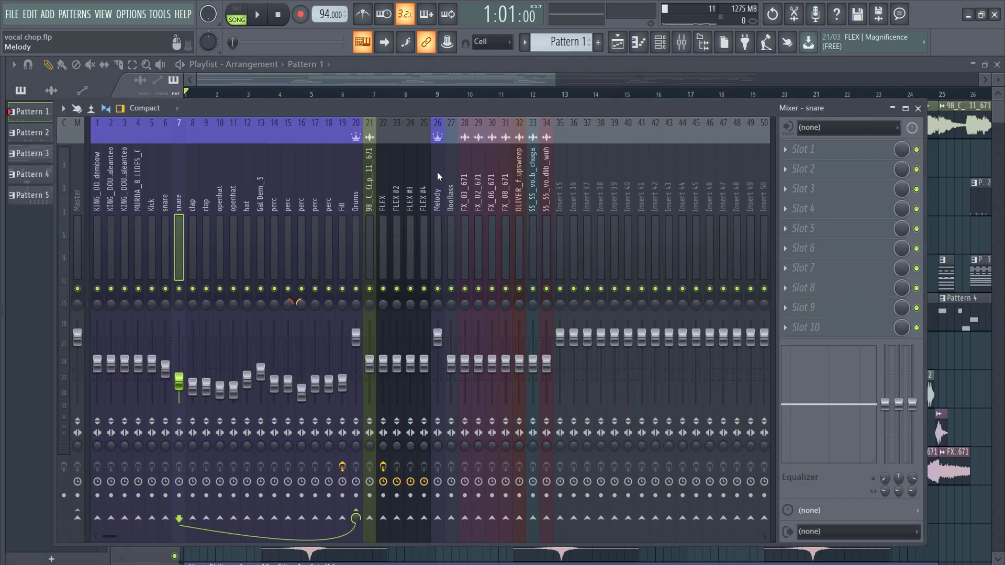
Rename the FLEX channel on mixer track 22 as Pluck.
key("space")
right_click(382, 267)
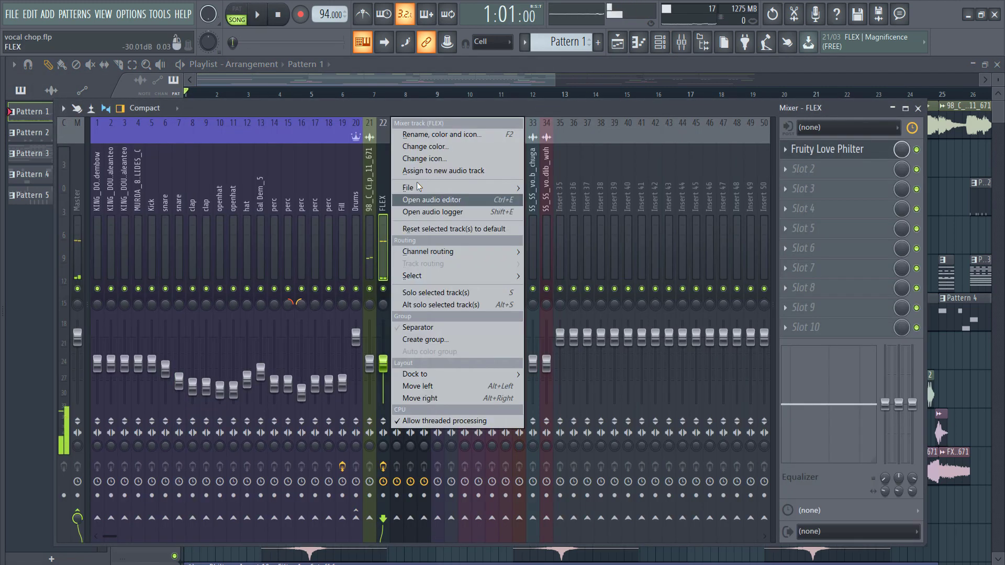
left_click(427, 128)
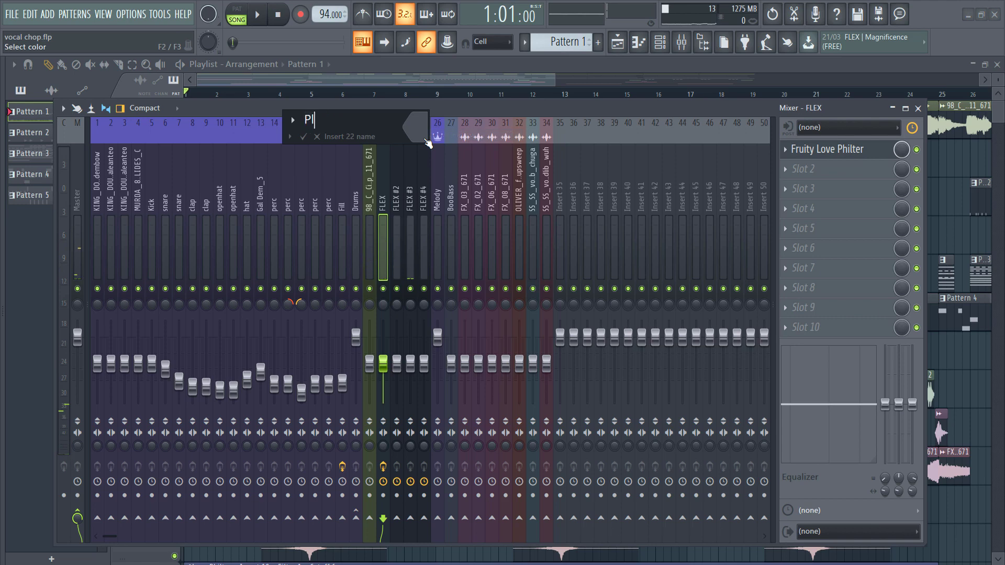
type("Pluck")
key("Return")
Solo FLEX #2 on track 23 during playback to identify its sound, and rename the track as Chords.
key("space")
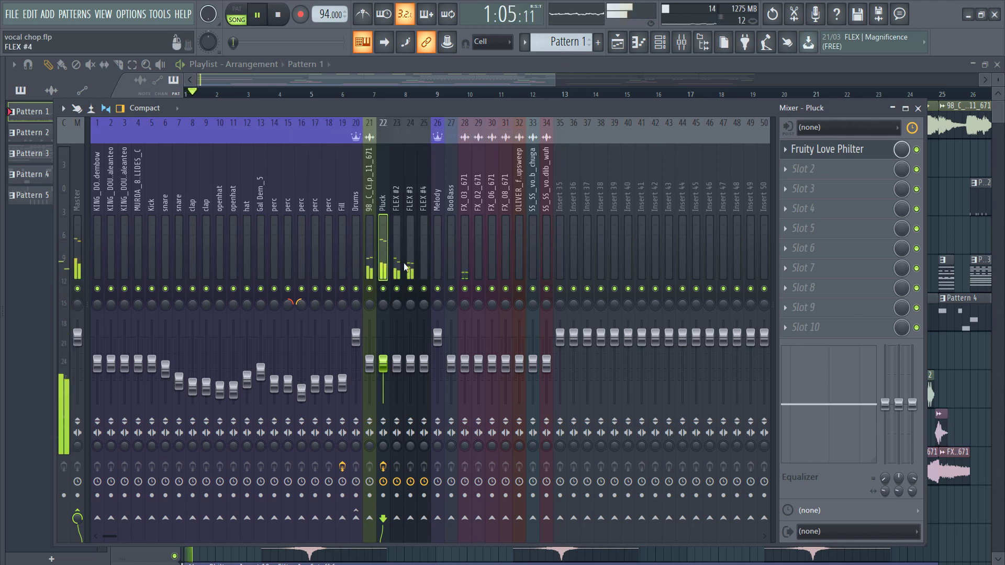
right_click(405, 290)
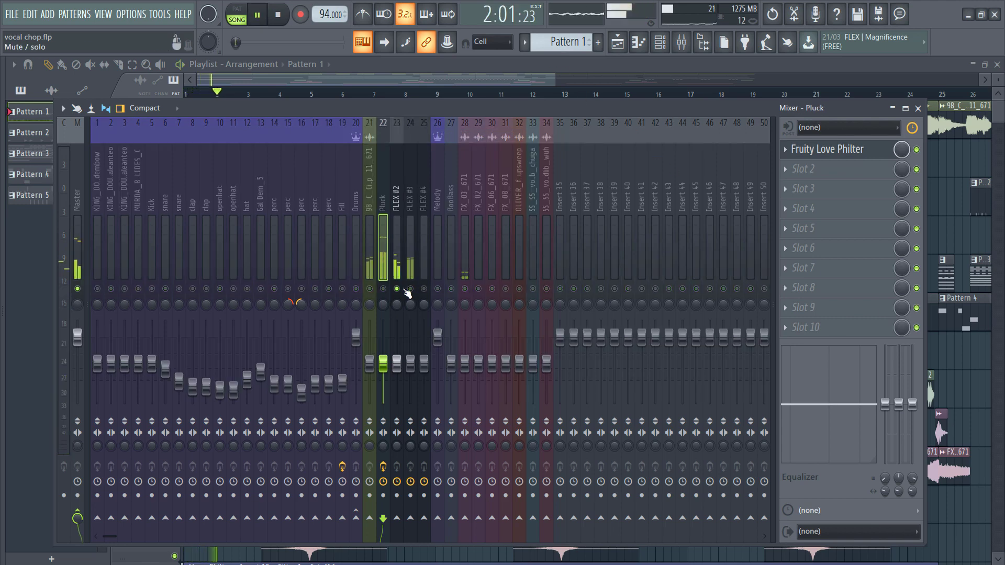
key("space")
right_click(400, 240)
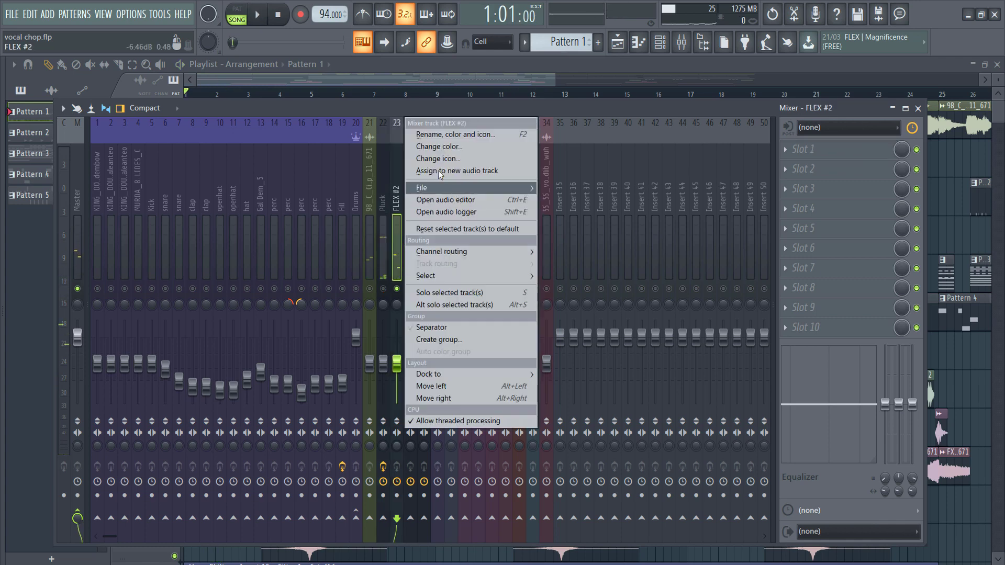
left_click(451, 132)
type("Chords")
key("Return")
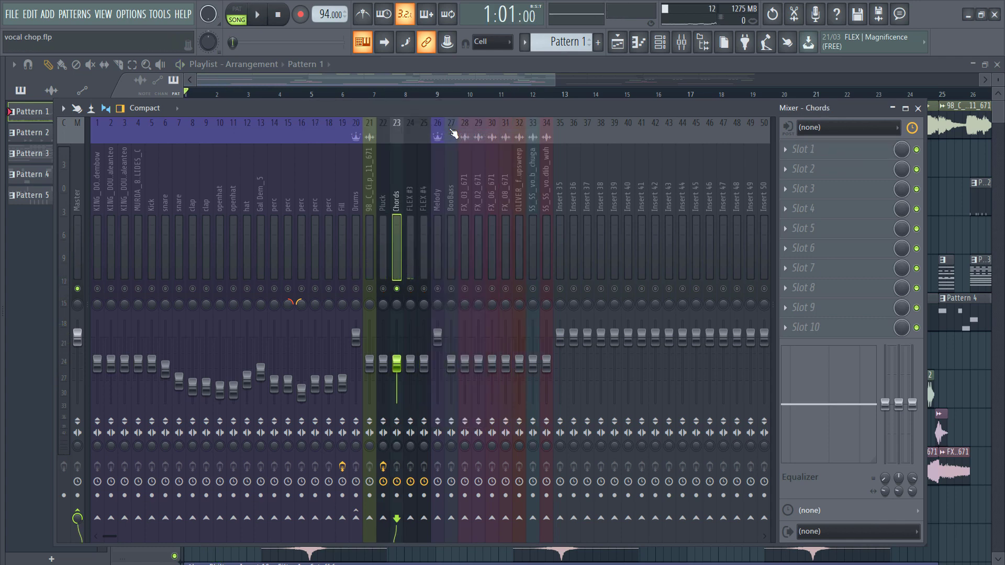
Solo FLEX #3 on track 24 during playback to identify its sound, and rename the track as Lead.
key("space")
key("space")
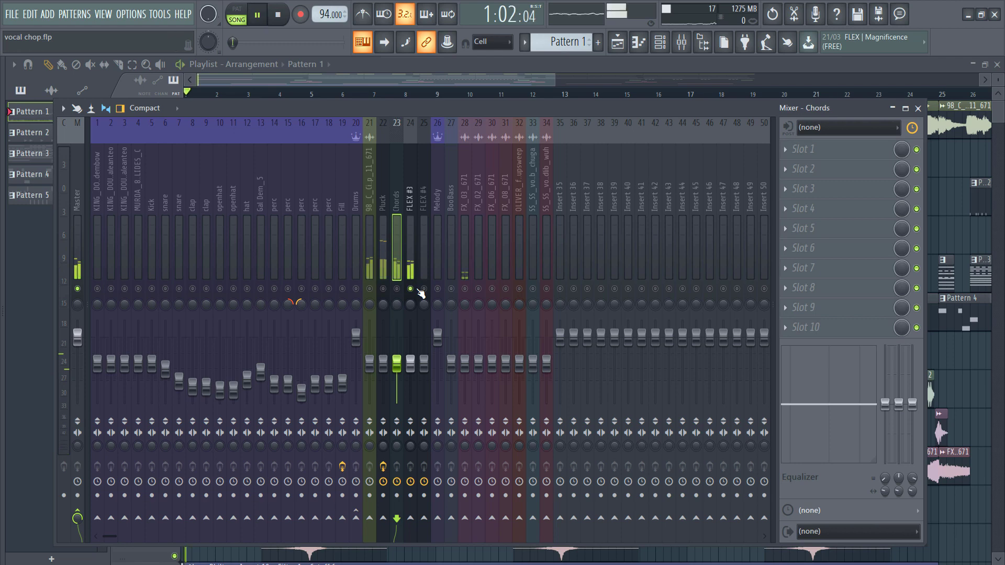
left_click(414, 256)
right_click(413, 256)
left_click(447, 135)
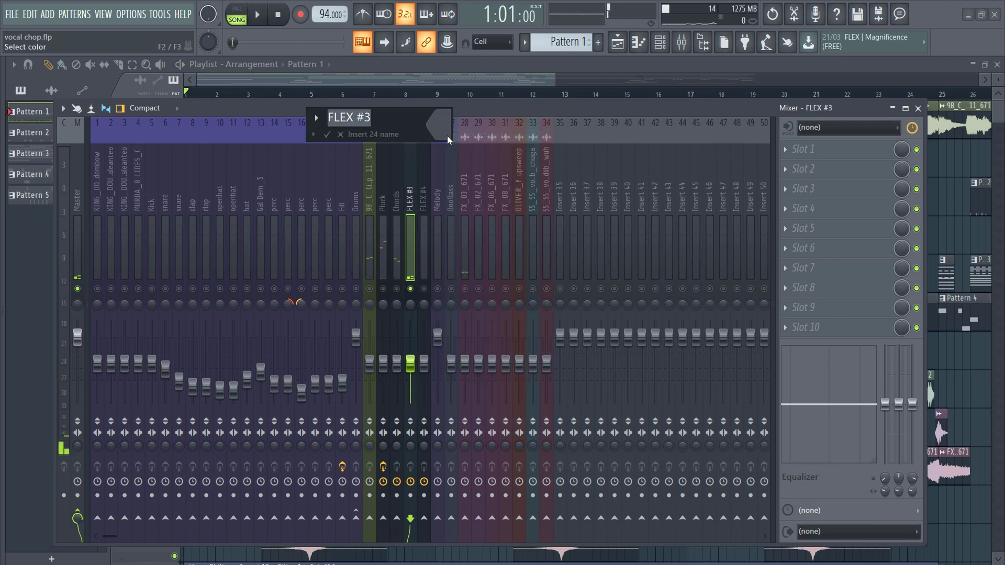
type("Lead")
key("Return")
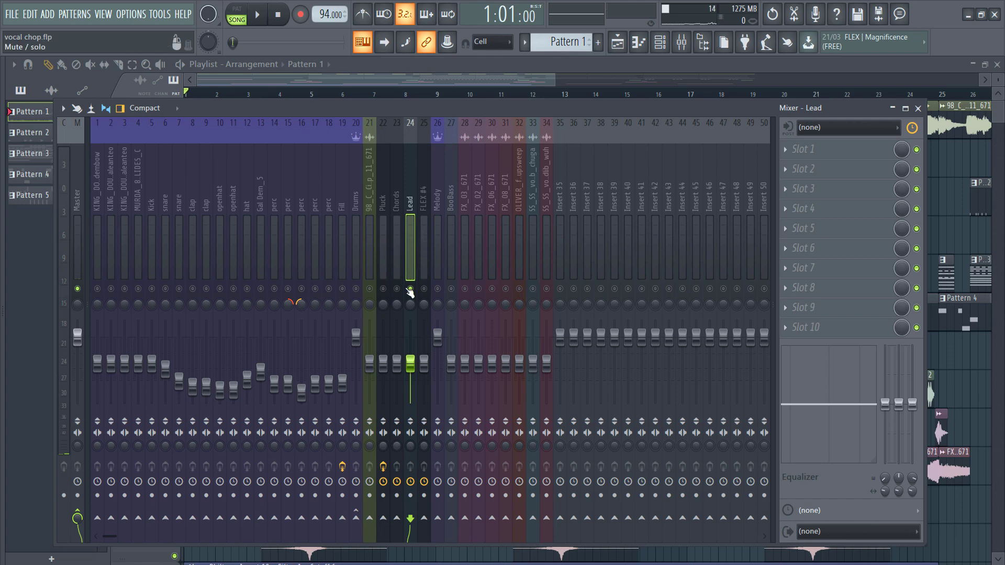
Rename the vocal chop sample on mixer track 21 as Vocal, with all tracks unsoloed.
left_click(373, 221)
right_click(373, 221)
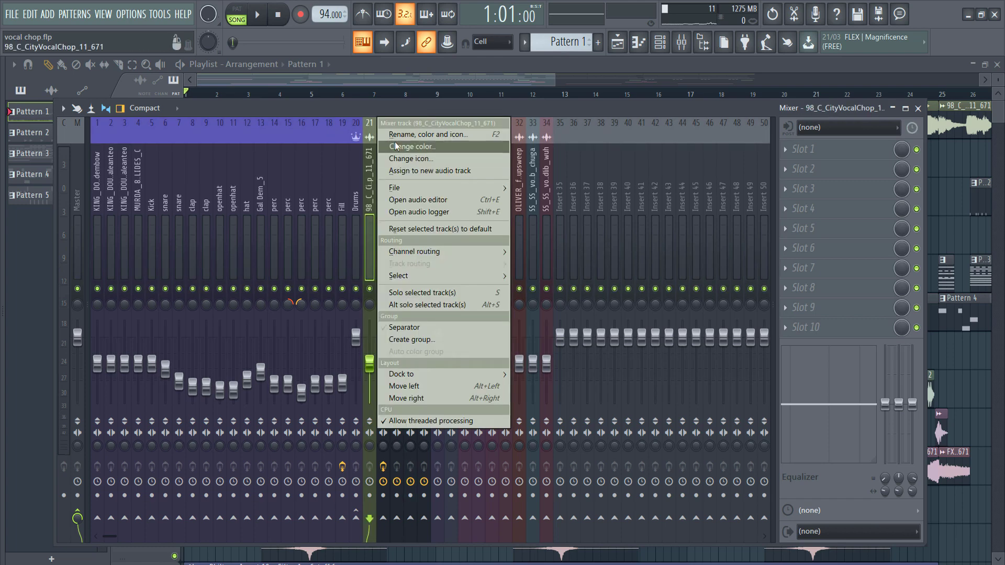
left_click(412, 137)
type("Vo")
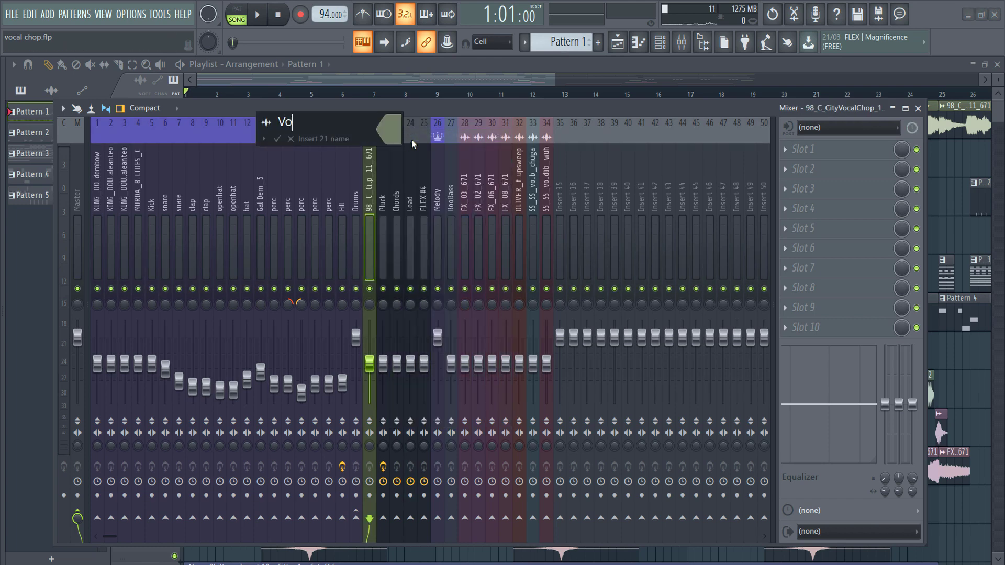
type("cal")
key("Return")
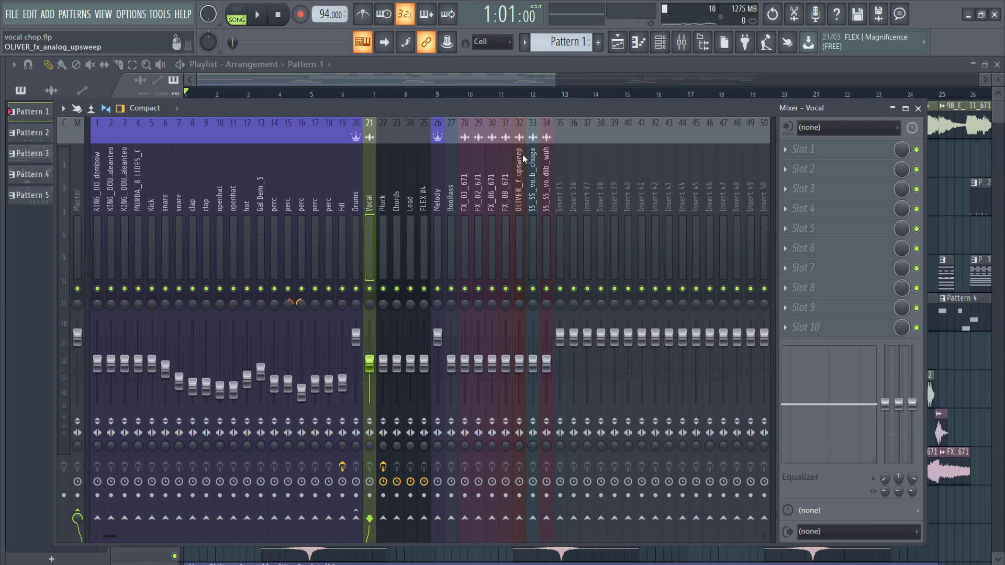
Recolor tracks 21 to 26, from Vocal to Melody, with one shared teal green.
left_click_drag(438, 187, 375, 189)
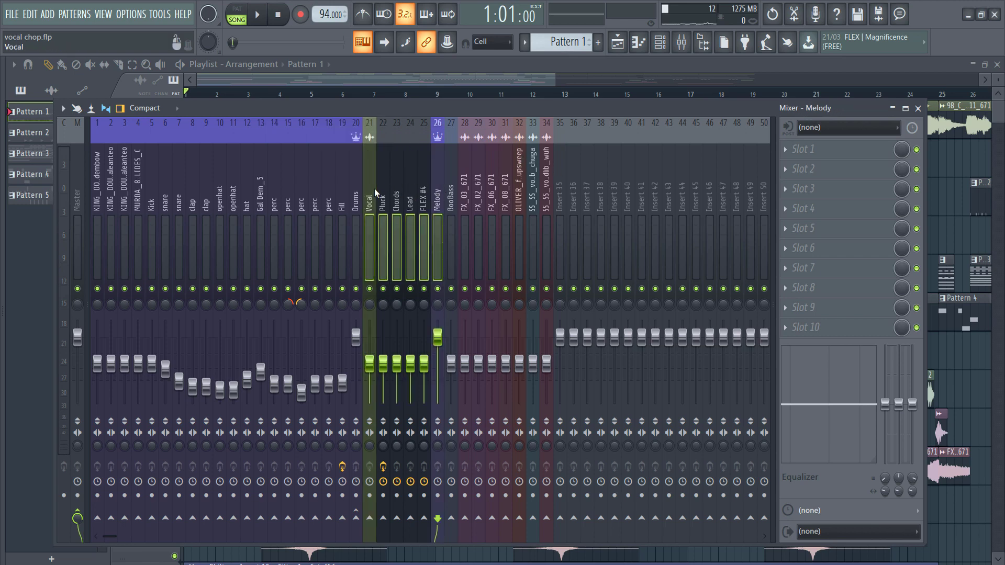
right_click(375, 189)
left_click(430, 142)
left_click(410, 129)
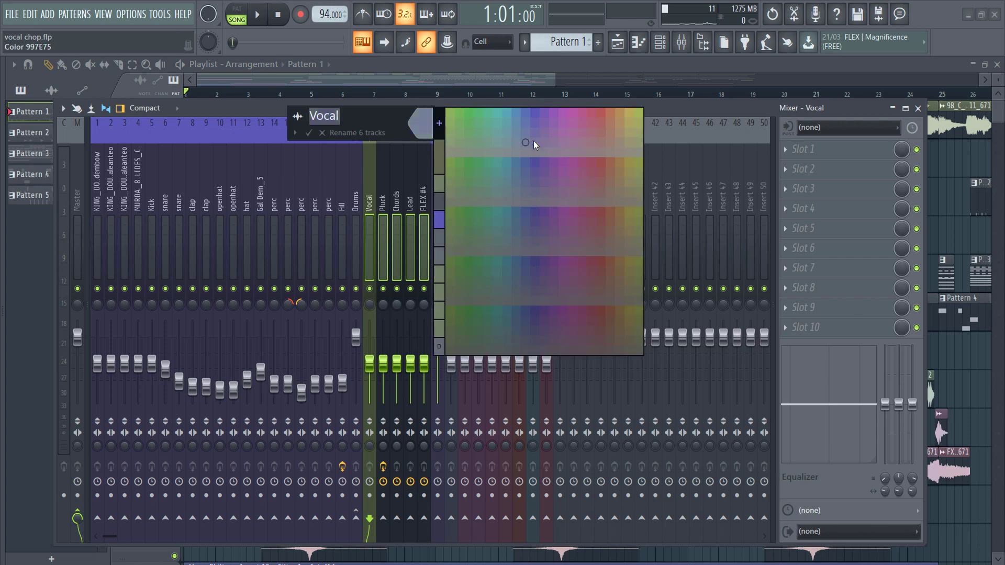
left_click(504, 164)
key("Return")
Route tracks 21 to 25, from Vocal to FLEX #4, only to the Melody bus while the song plays.
key("space")
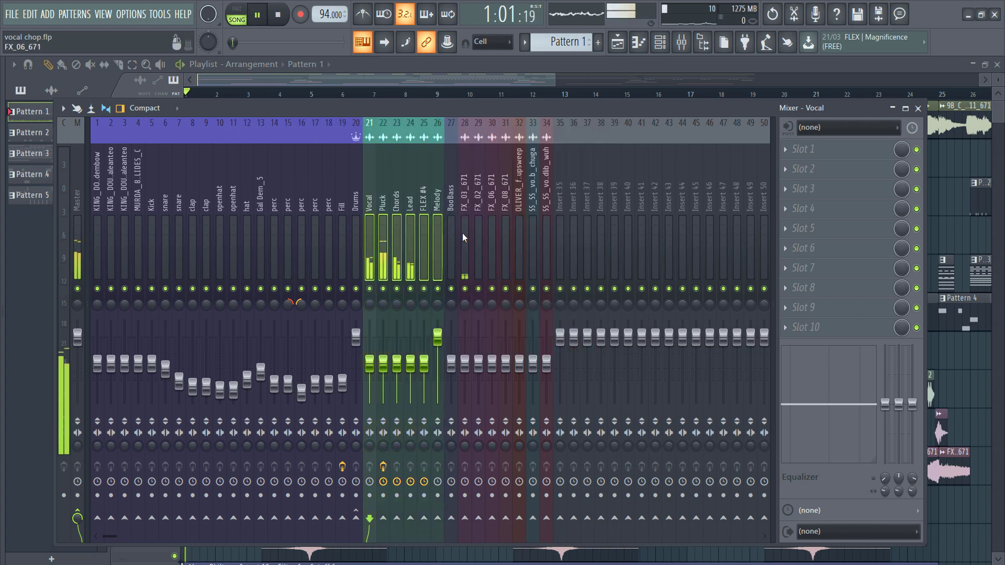
left_click(402, 250)
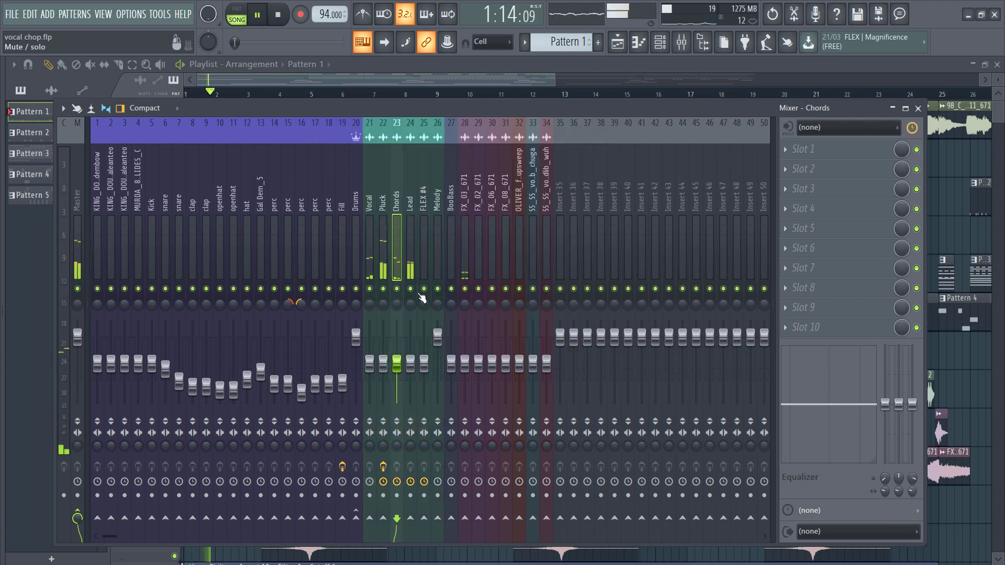
left_click_drag(424, 215, 370, 225)
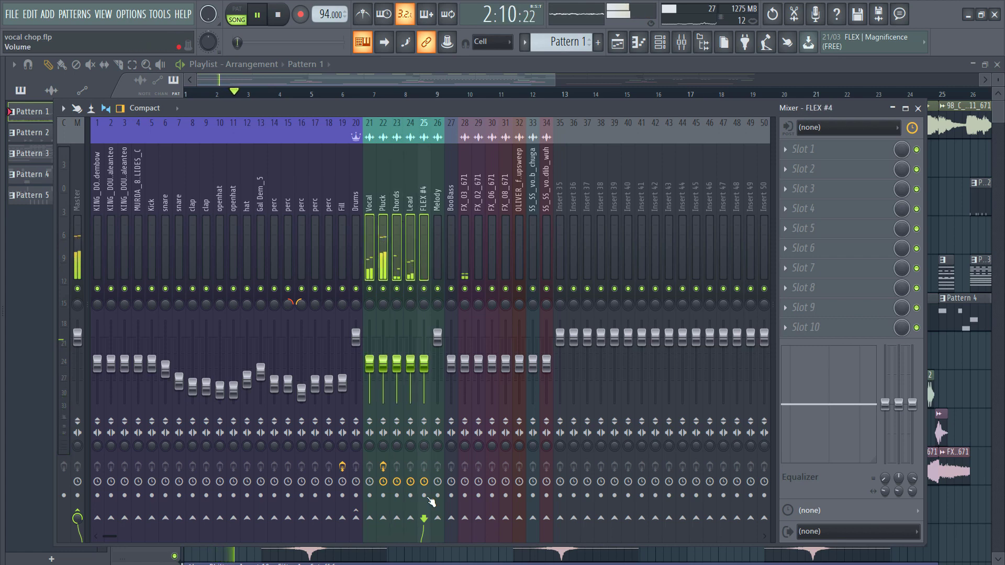
right_click(439, 519)
left_click(398, 245)
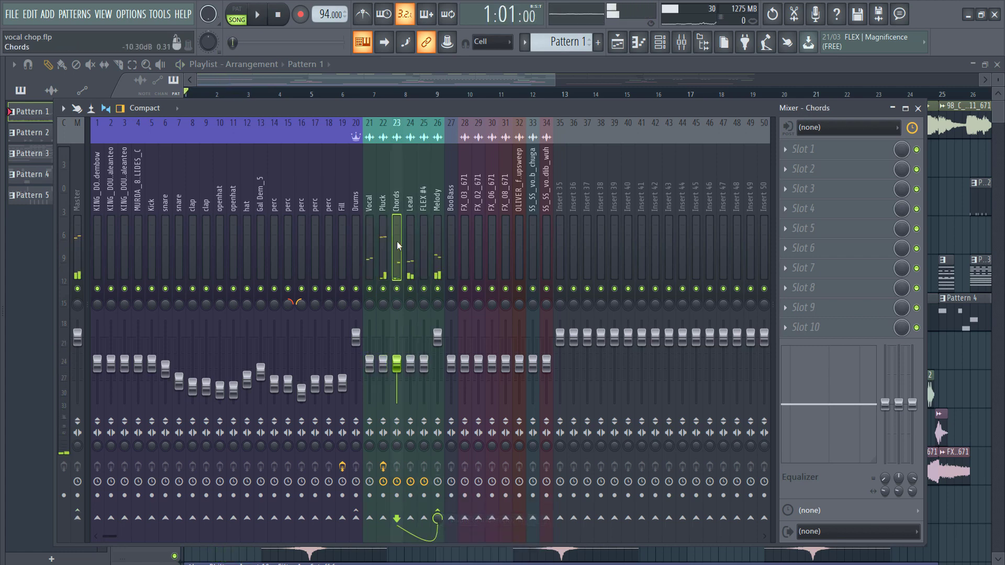
Mute tracks 22 to 25 and lower the volume of the Vocal track slightly while playing the song.
left_click_drag(369, 258, 392, 292)
left_click(369, 256)
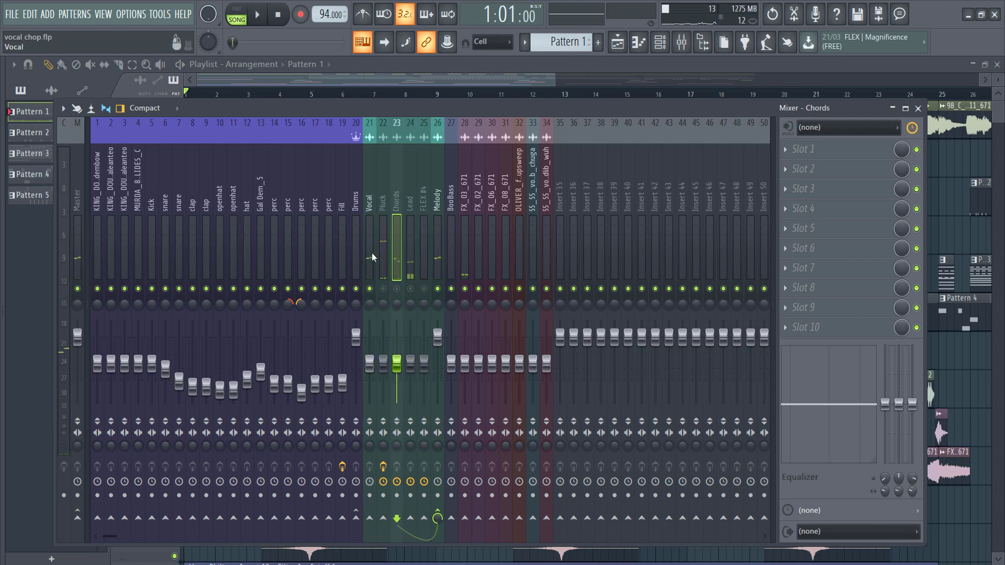
left_click_drag(370, 403, 370, 372)
key("space")
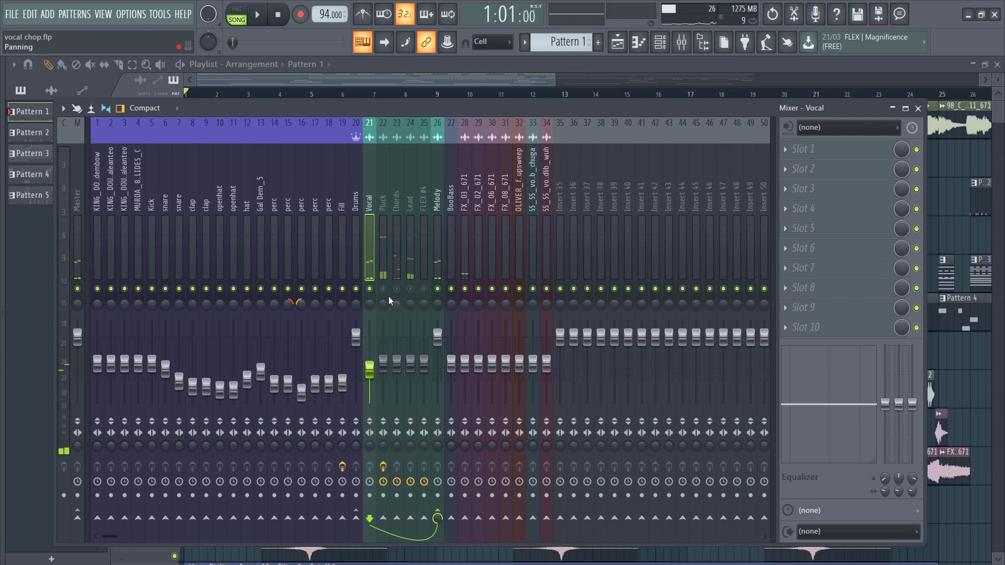
Unmute the Pluck track, delete its Fruity Love Philter effect and set its volume to 42% (-15.3 dB) during playback.
key("space")
left_click_drag(383, 362, 383, 403)
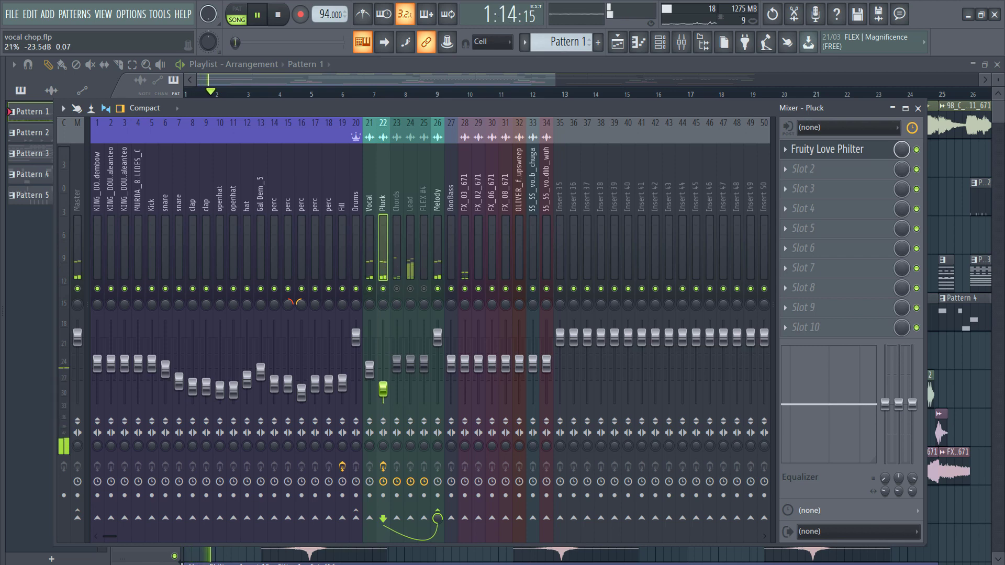
left_click(785, 149)
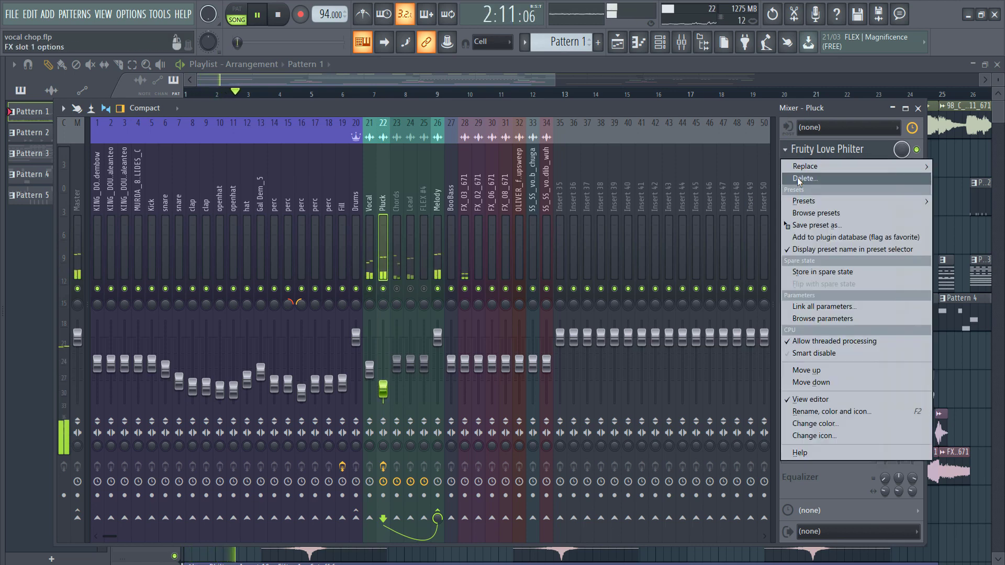
left_click(802, 178)
left_click_drag(387, 392, 387, 385)
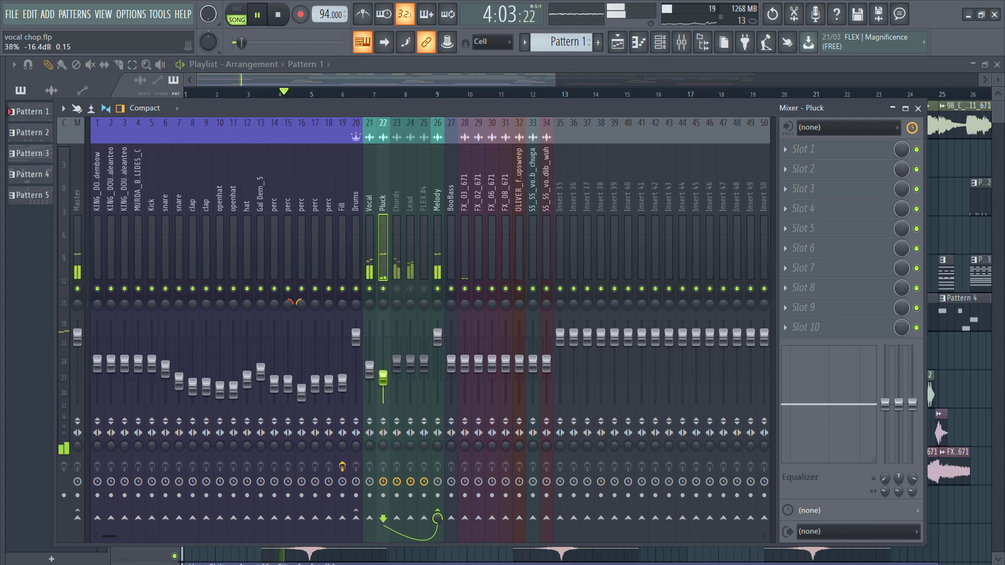
left_click_drag(384, 377, 383, 376)
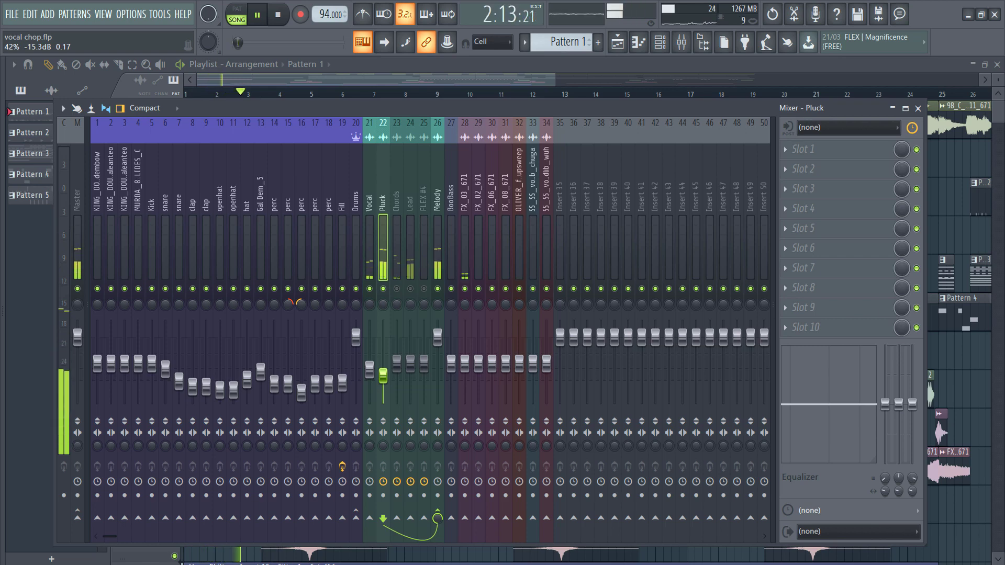
key("space")
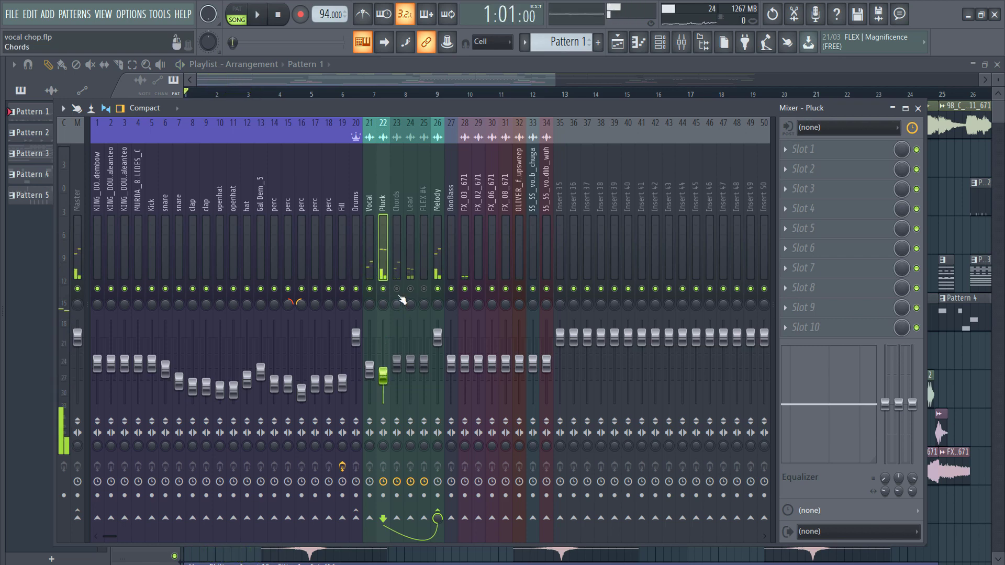
Unmute the Chords track and lower its volume to about 27% (-21.0 dB) while playing the song.
key("space")
left_click(396, 367)
left_click_drag(396, 363, 396, 397)
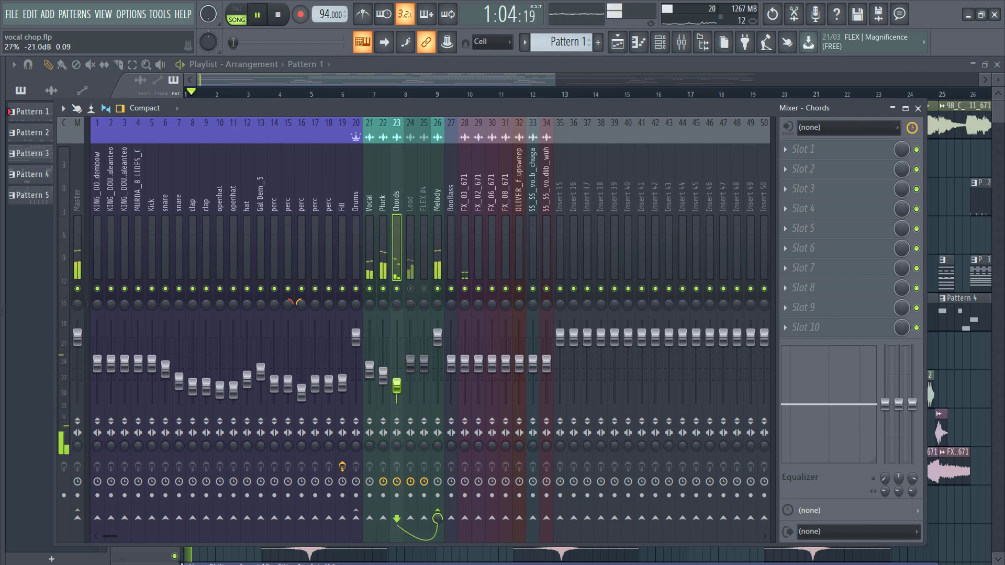
key("space")
key("space")
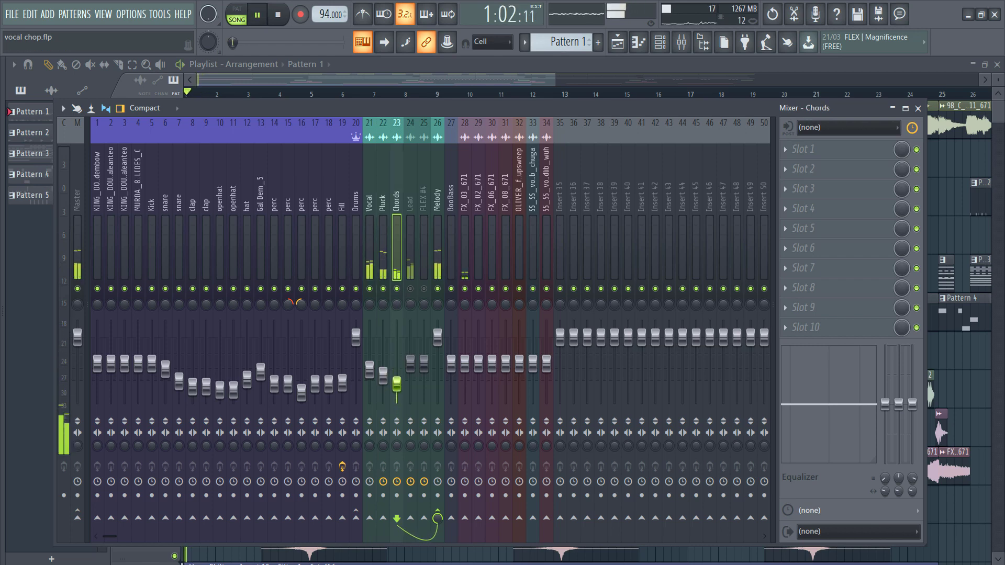
Raise the Pluck volume slightly and fine-tune it against the Vocal track during playback.
left_click_drag(385, 379, 384, 377)
left_click(370, 371)
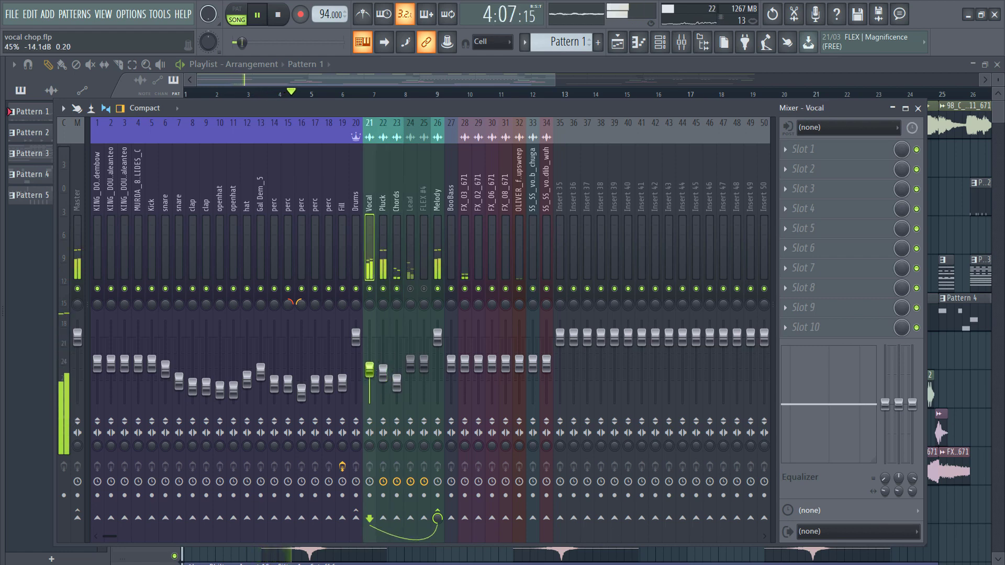
left_click(383, 373)
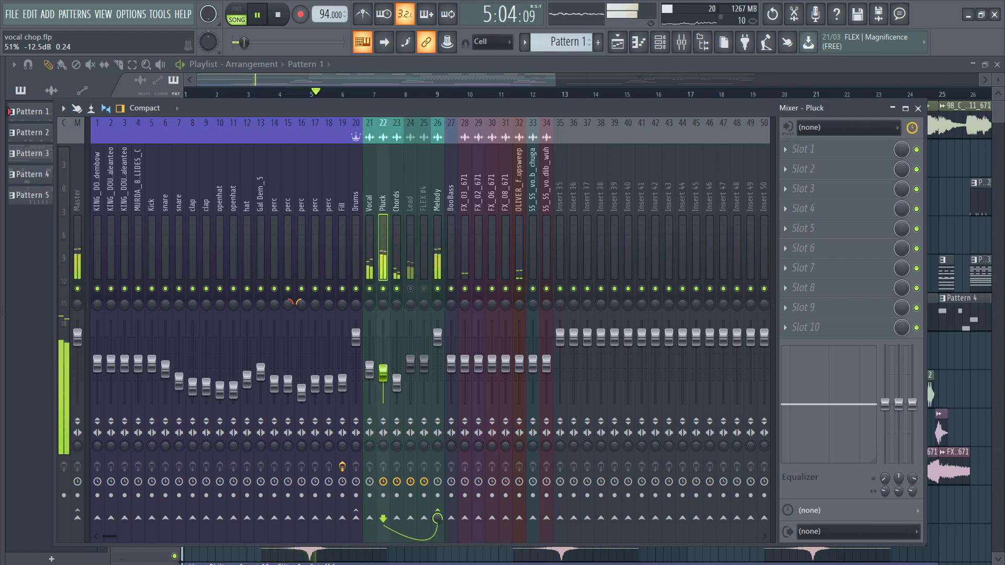
Unmute the Lead track and lower its volume to balance it with Vocal, Pluck and Chords in the Melody bus.
left_click(410, 288)
key("space")
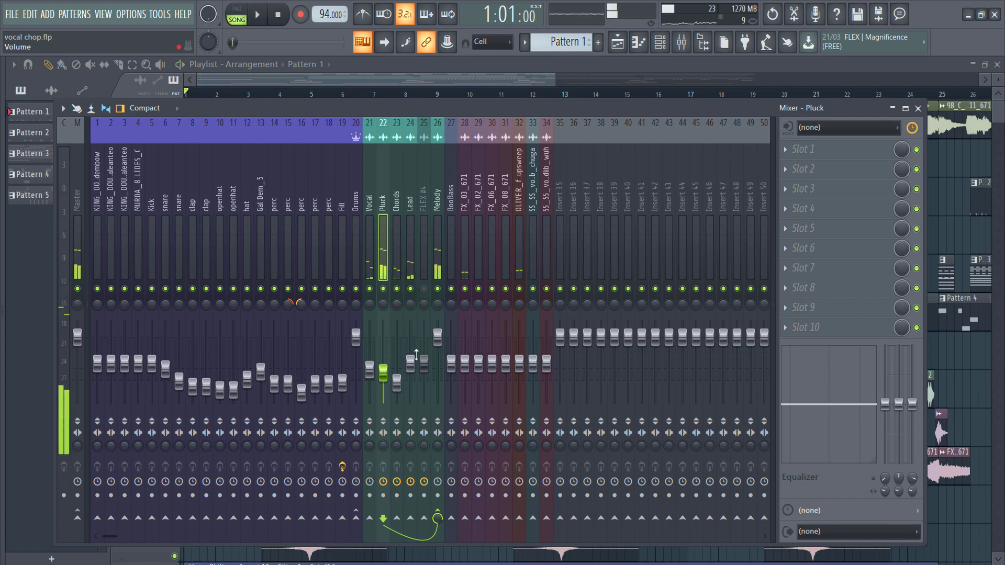
left_click_drag(412, 362, 412, 392)
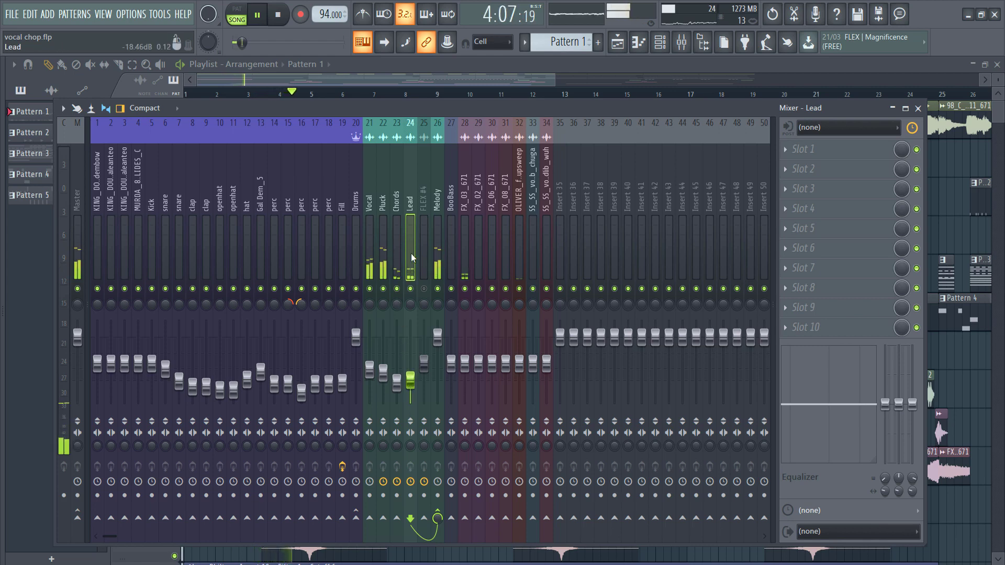
left_click_drag(410, 253, 370, 256)
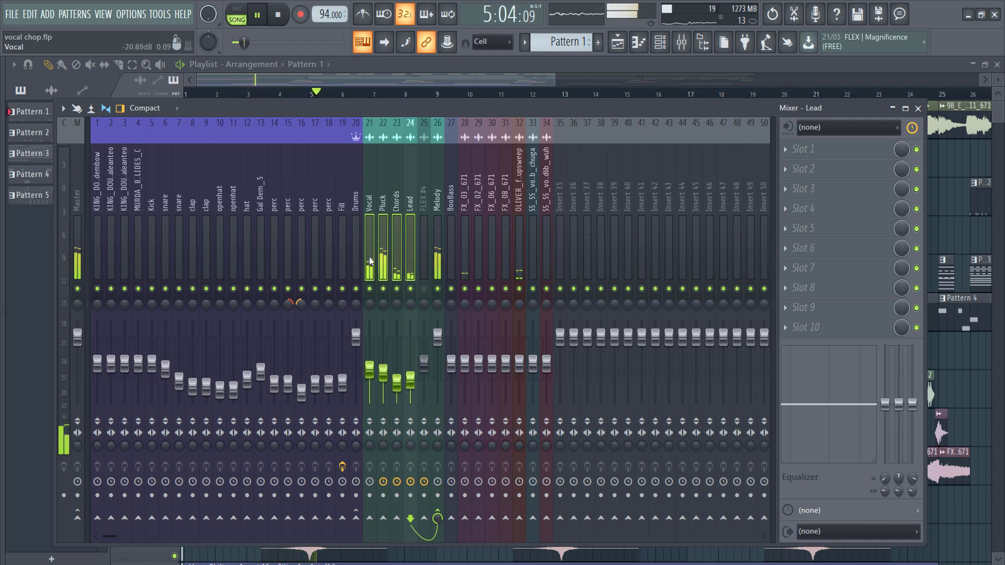
left_click(435, 256)
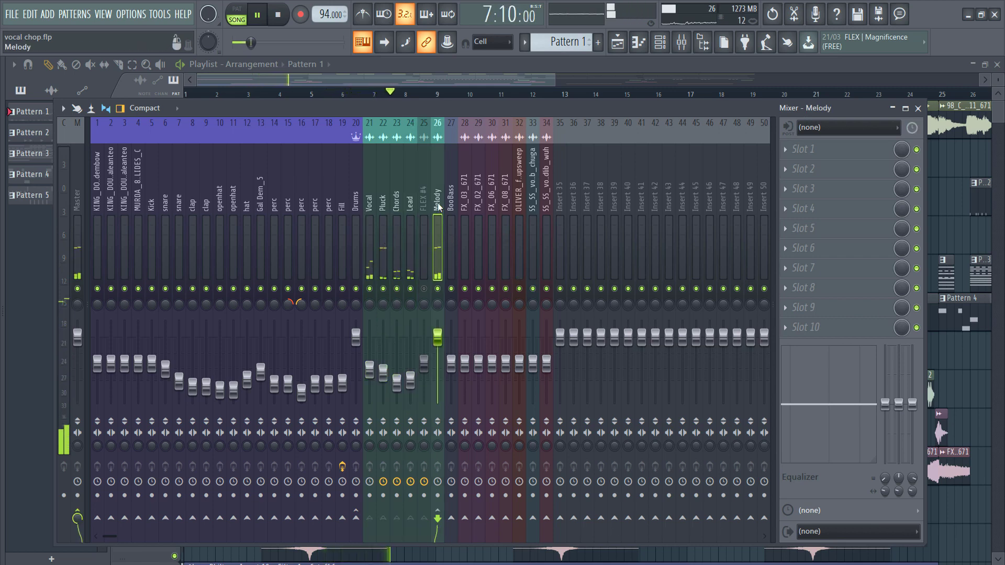
Select the mixer tracks Vocal through FLEX #4 and remove their icons, keeping their names and color.
left_click_drag(419, 180, 370, 186)
right_click(369, 187)
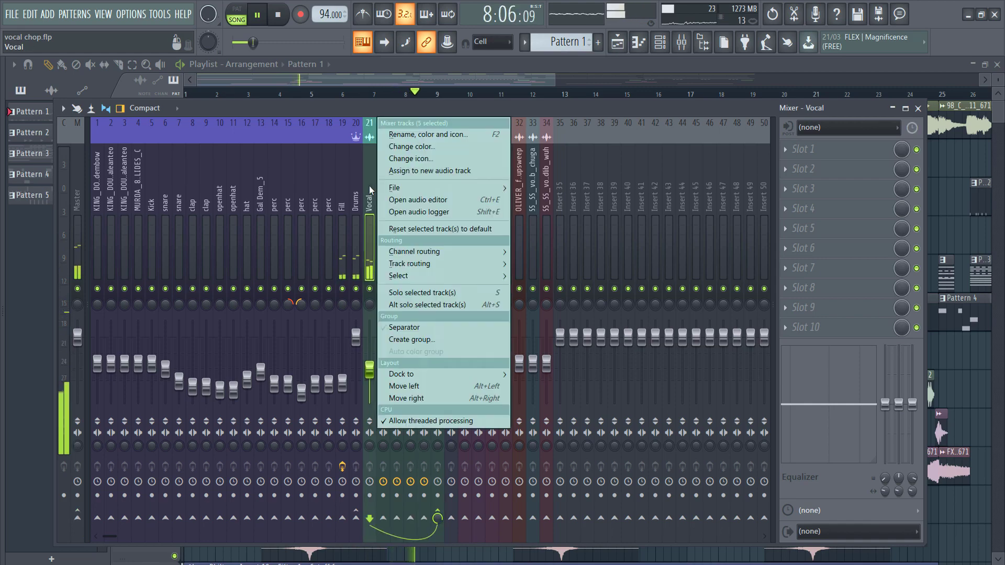
left_click(416, 134)
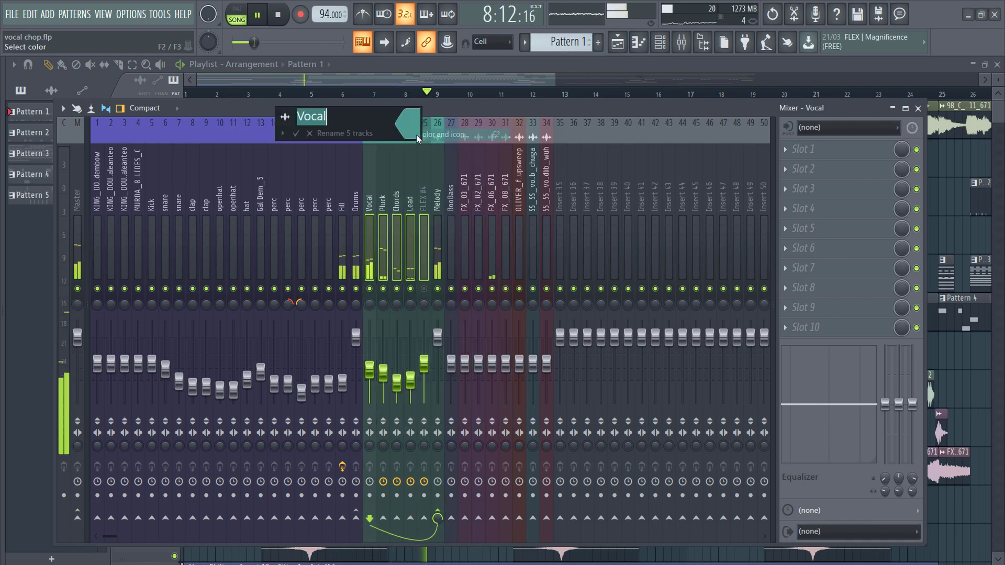
left_click(284, 118)
left_click(290, 119)
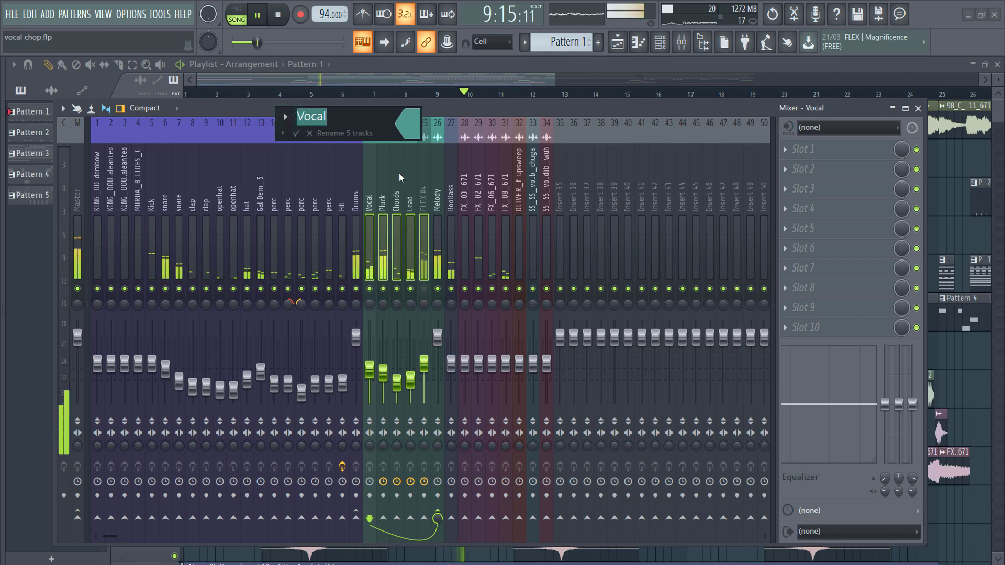
key("Escape")
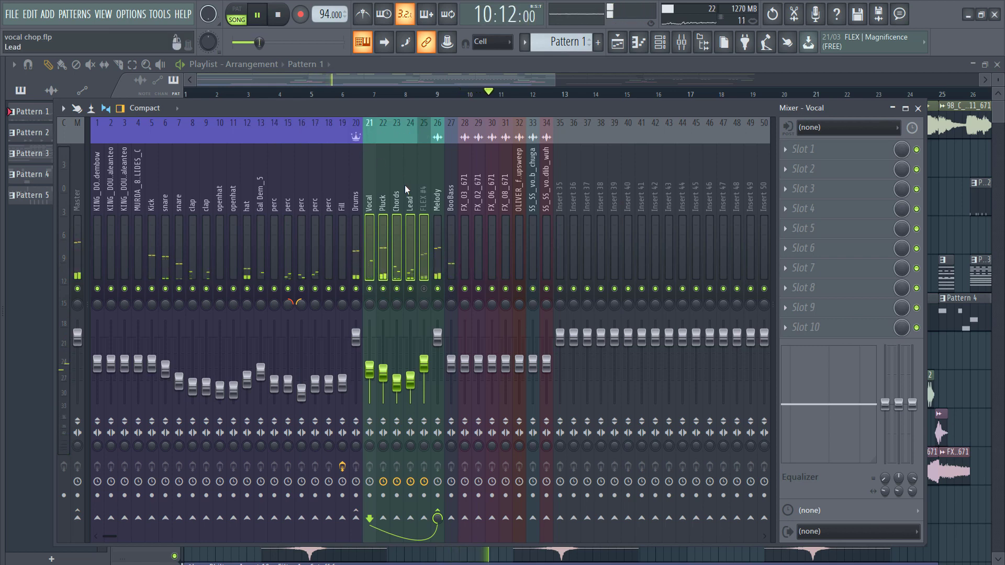
left_click(400, 194)
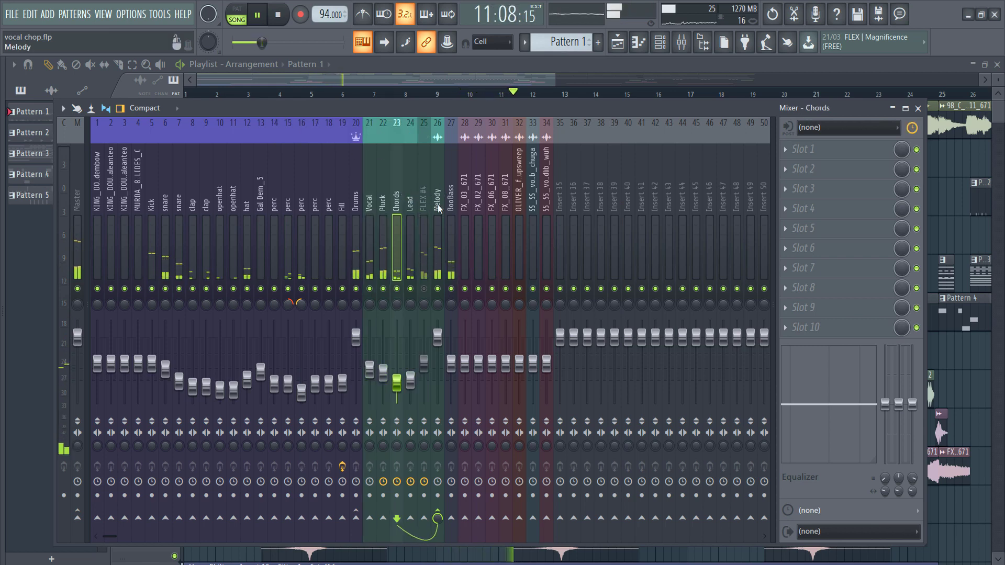
Stop playback and rename the BooBass mixer track as Bajo.
key("space")
right_click(454, 120)
left_click(476, 133)
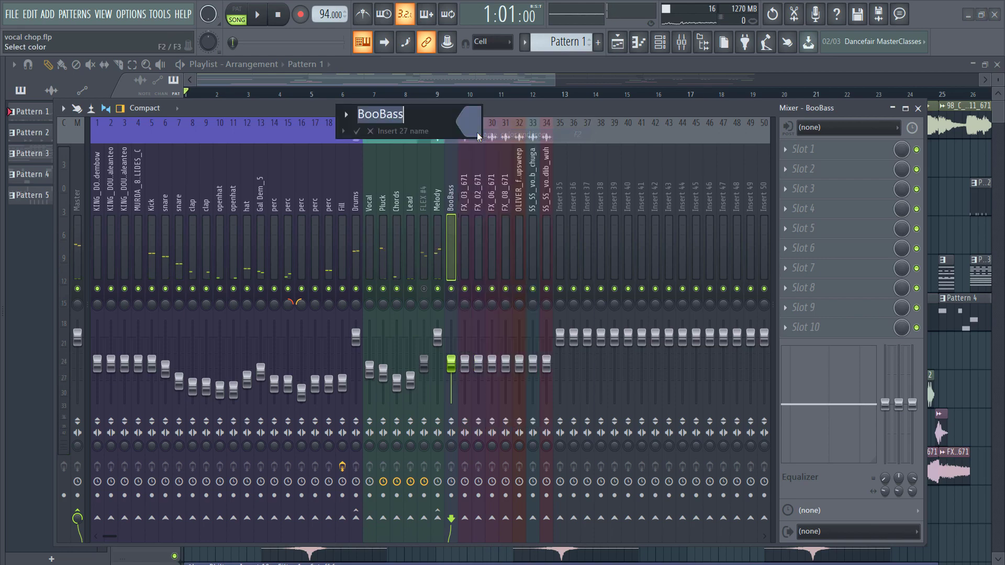
type("Bajo")
key("Return")
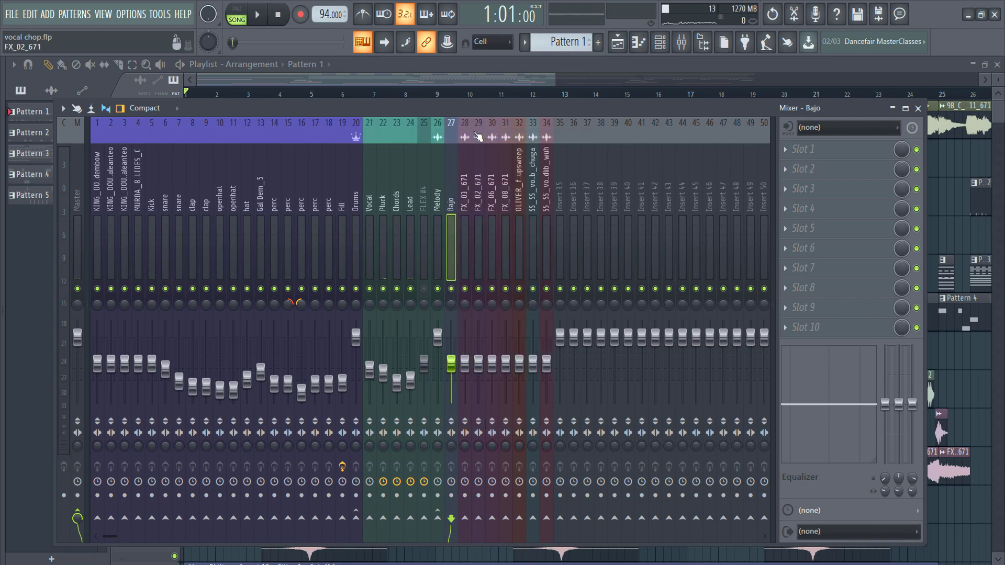
Play the song from about bar 7 in the playlist and unmute the FLEX #4 mixer track.
key("F9")
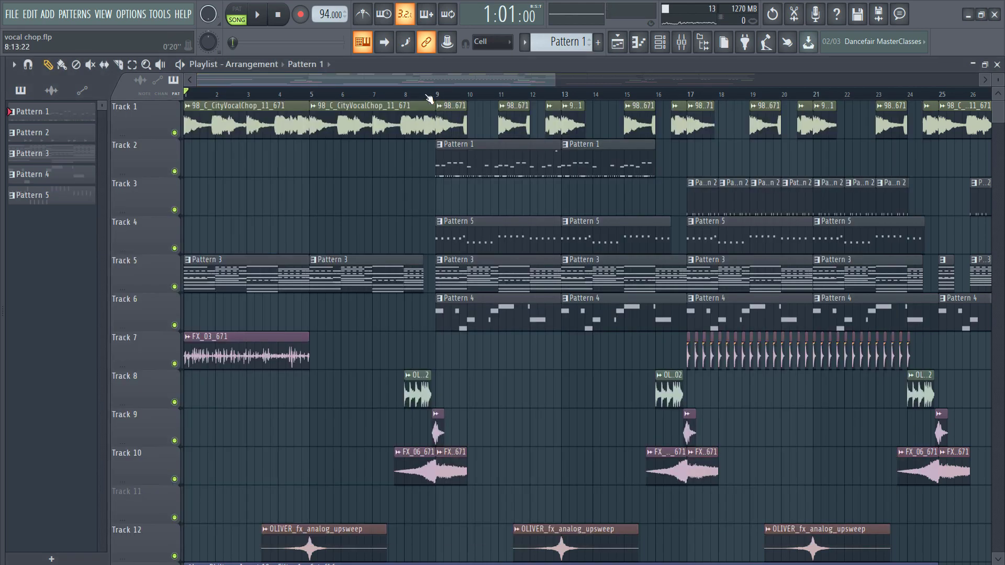
key("space")
key("space")
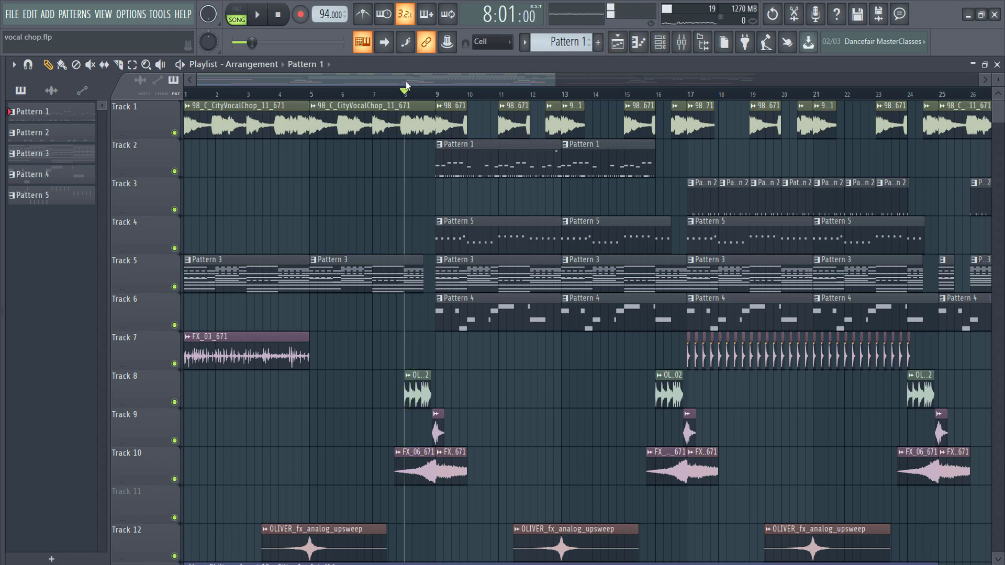
left_click_drag(411, 98, 387, 98)
key("space")
key("F9")
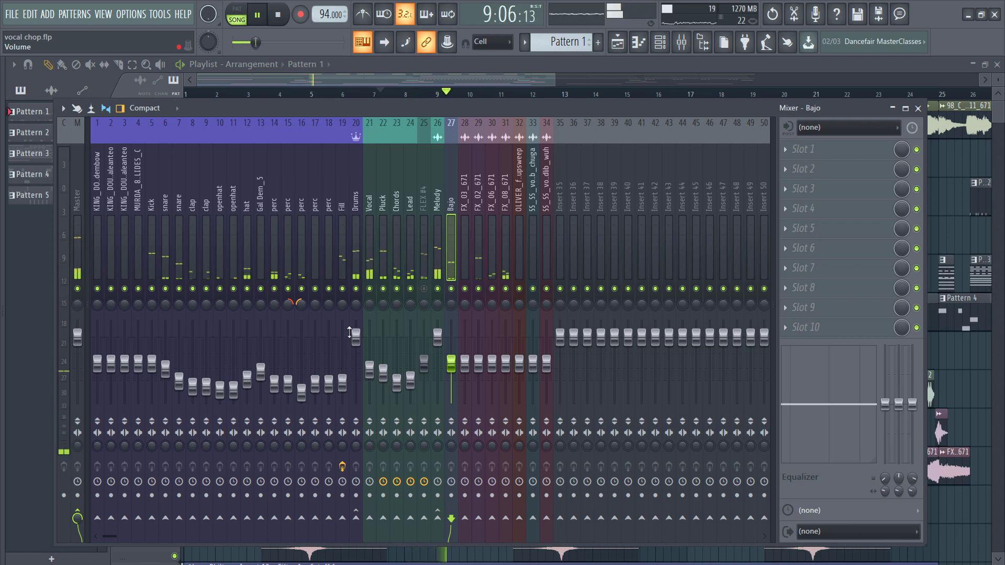
left_click(425, 288)
Restart the song from about bar 8 and lower the FLEX #4 track's volume during playback.
key("space")
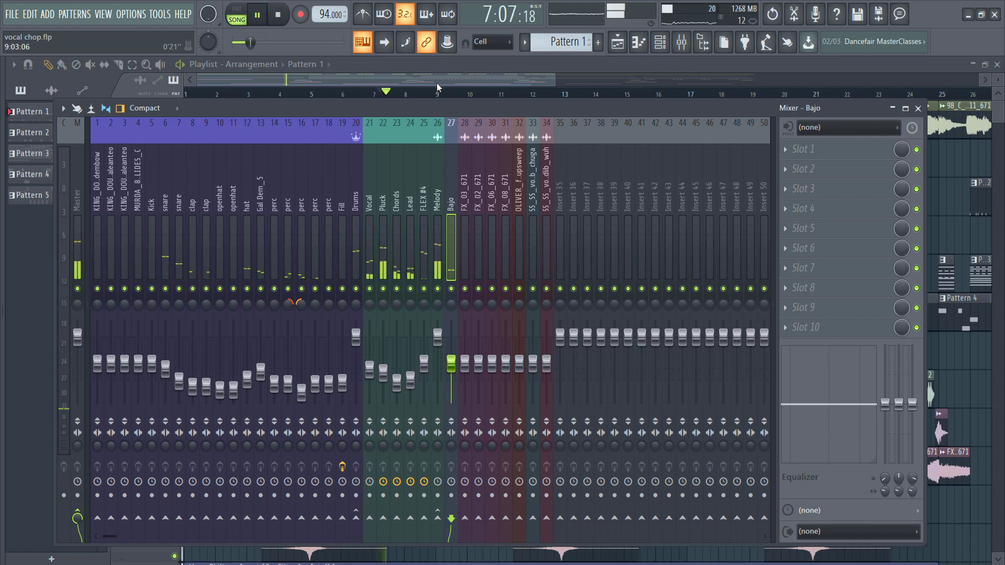
key("F9")
key("space")
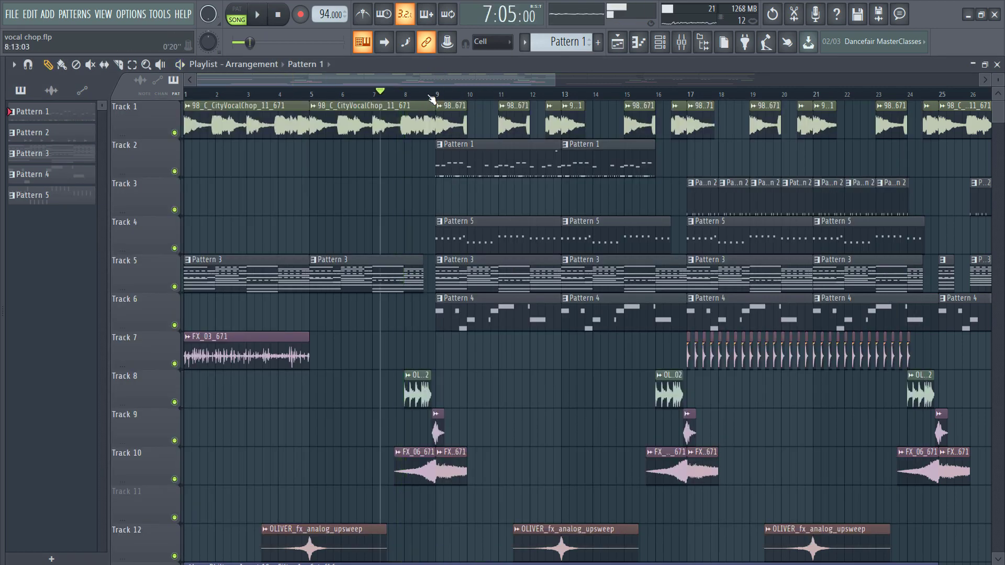
key("space")
key("F9")
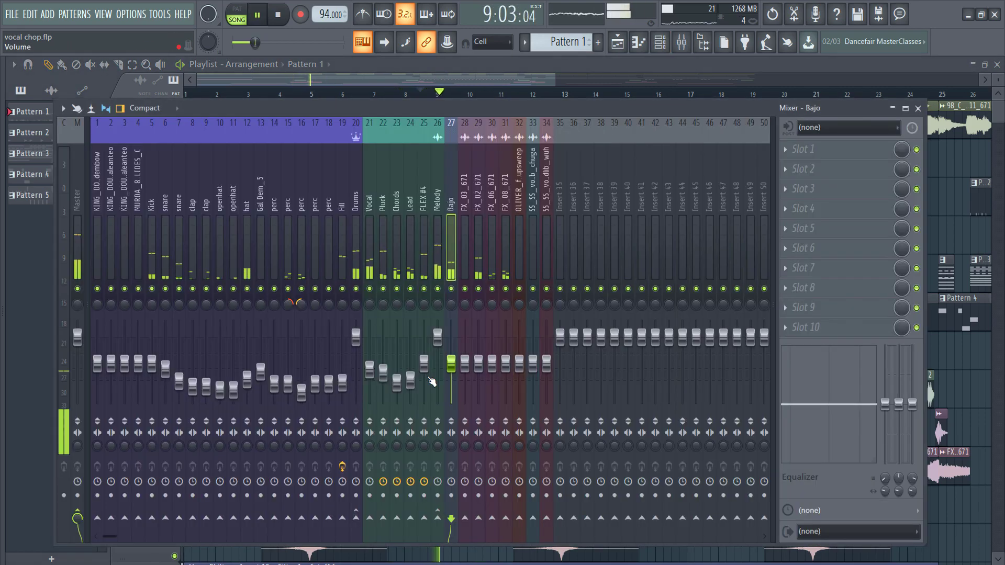
mouse_move(424, 363)
left_mouse_down()
mouse_move(424, 400)
mouse_move(424, 377)
left_mouse_up()
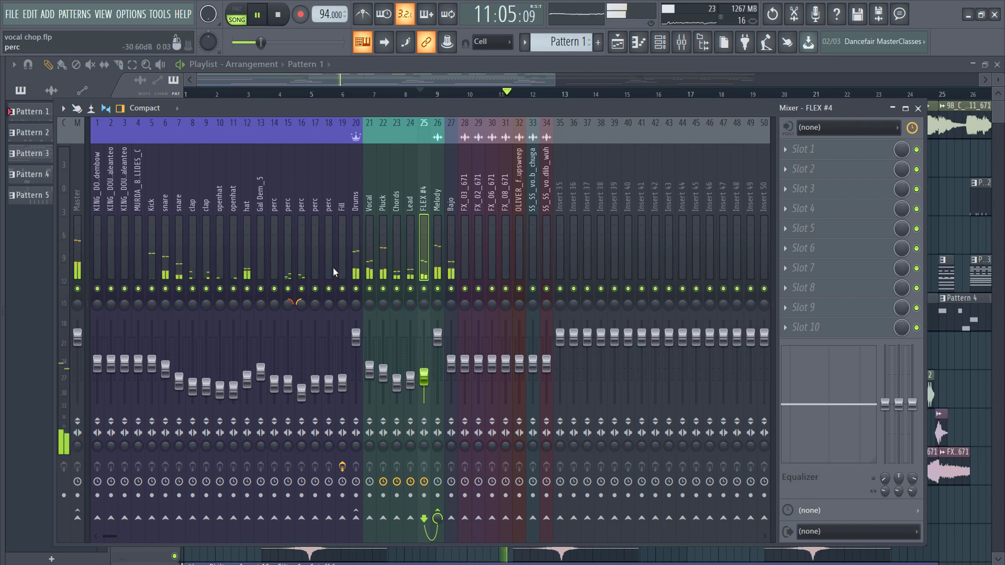
Raise the volumes of the Vocal through FLEX #4 tracks together, bringing Pluck to 47% (-13.7 dB).
left_click_drag(369, 235, 418, 246)
left_click_drag(383, 373, 383, 369)
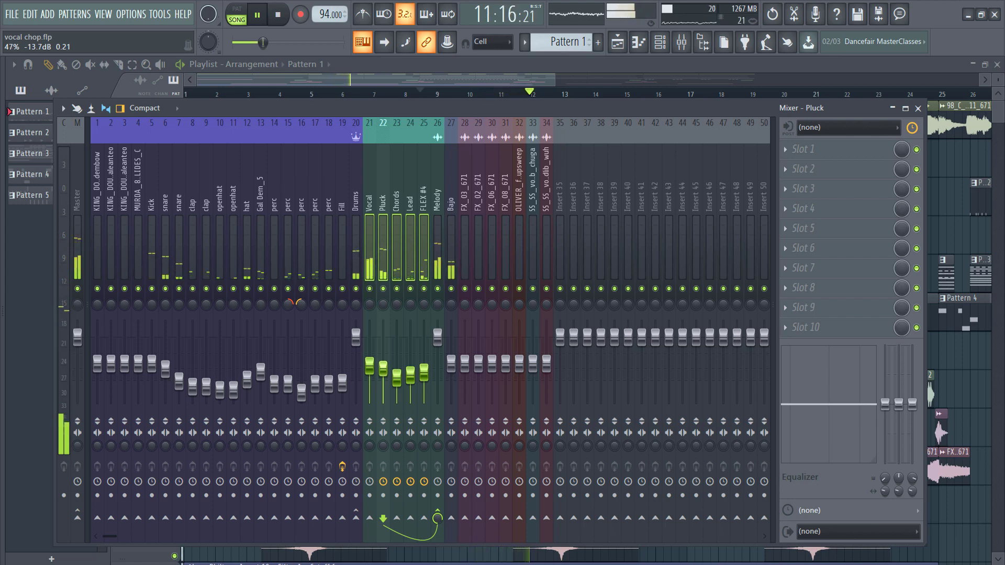
left_click(401, 231)
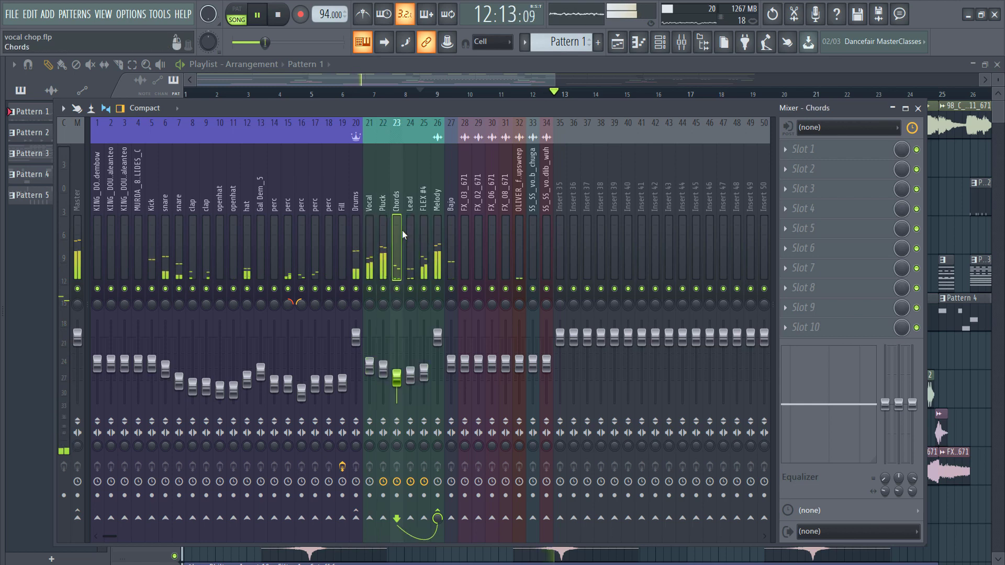
Set the FLEX #4 volume to 39% (-16.1 dB) and lower the Bajo track's volume slightly.
left_click(423, 243)
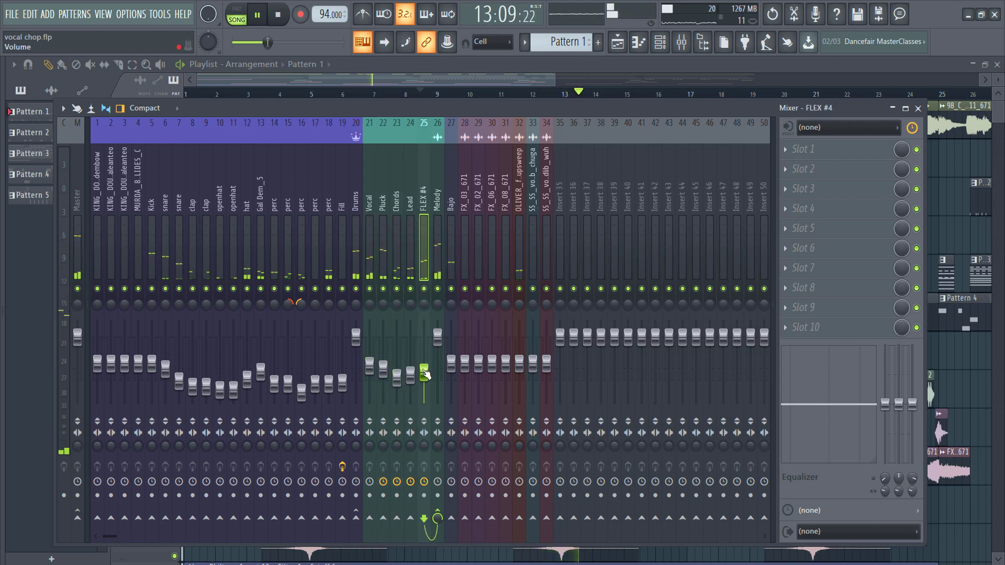
mouse_move(425, 374)
left_mouse_down()
mouse_move(425, 393)
mouse_move(425, 378)
left_mouse_up()
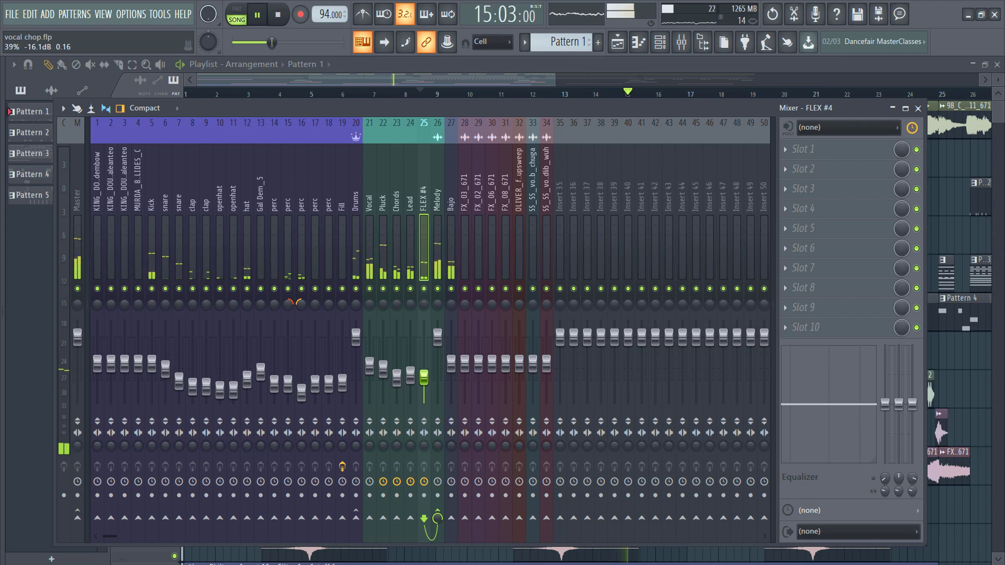
mouse_move(452, 363)
left_mouse_down()
mouse_move(452, 404)
mouse_move(451, 371)
left_mouse_up()
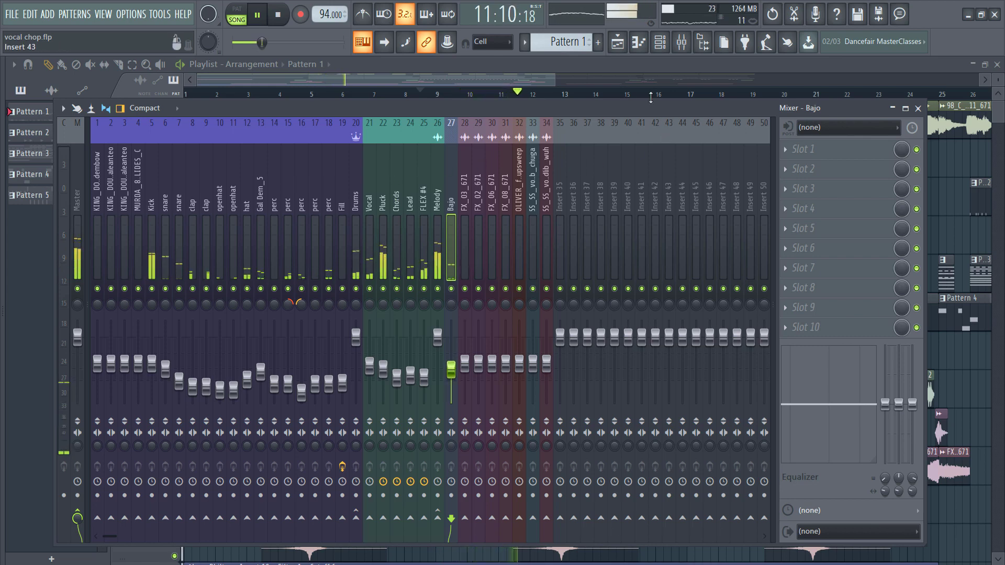
Stop the song, open Pattern 4 in pattern mode and copy the BooBass channel's notes.
key("space")
left_click(663, 45)
left_click(616, 48)
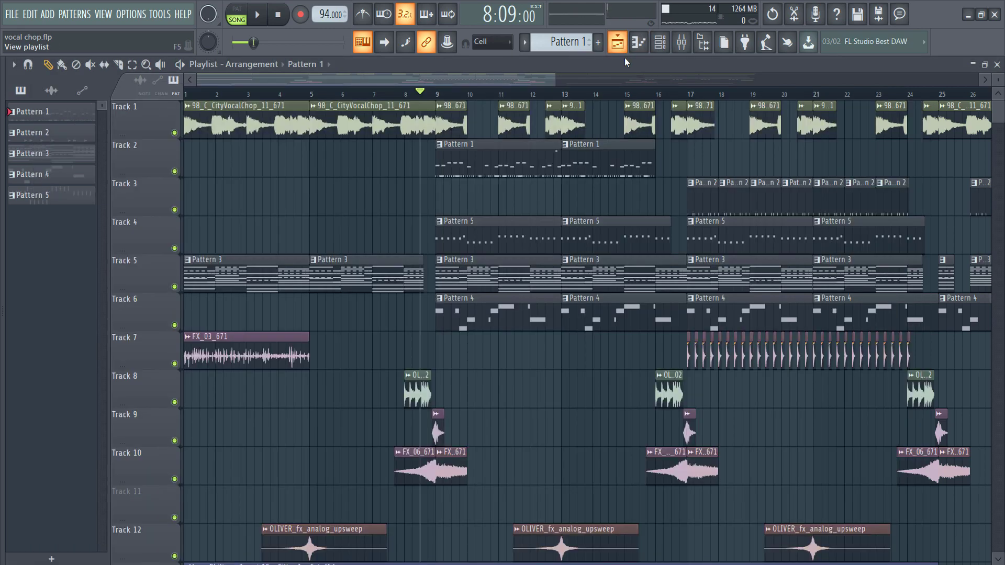
double_click(500, 305)
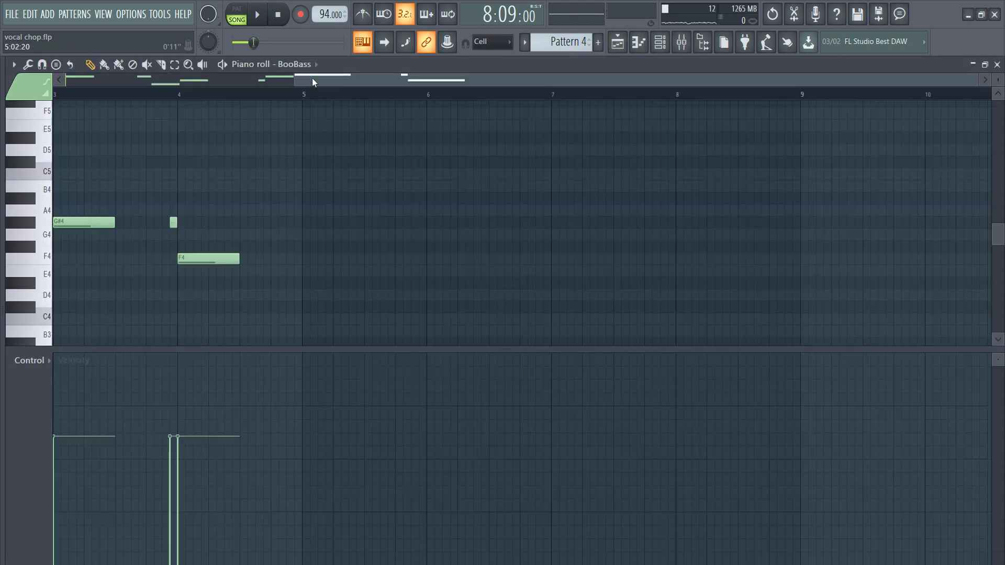
left_click(238, 14)
left_click(660, 41)
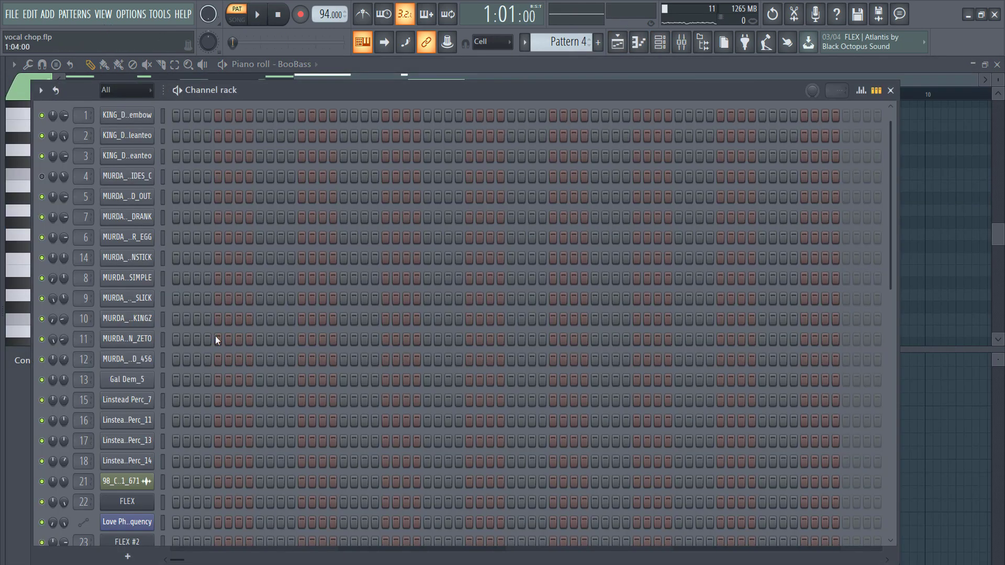
scroll(215, 336, "down", 4)
right_click(151, 359)
left_click(287, 370)
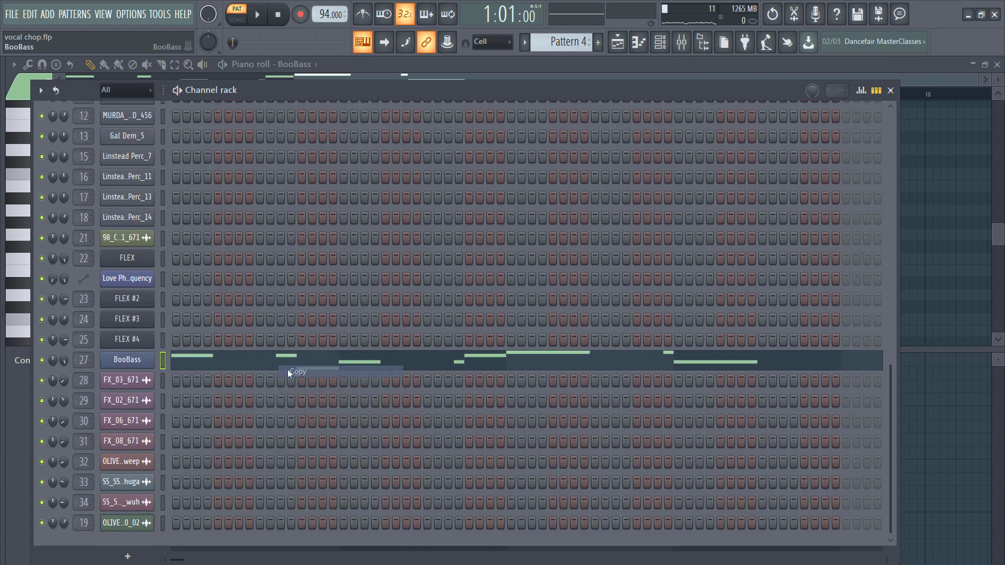
Add a 3x Osc instrument and turn down the levels of oscillators 2 and 3 while auditioning C5.
left_click(50, 14)
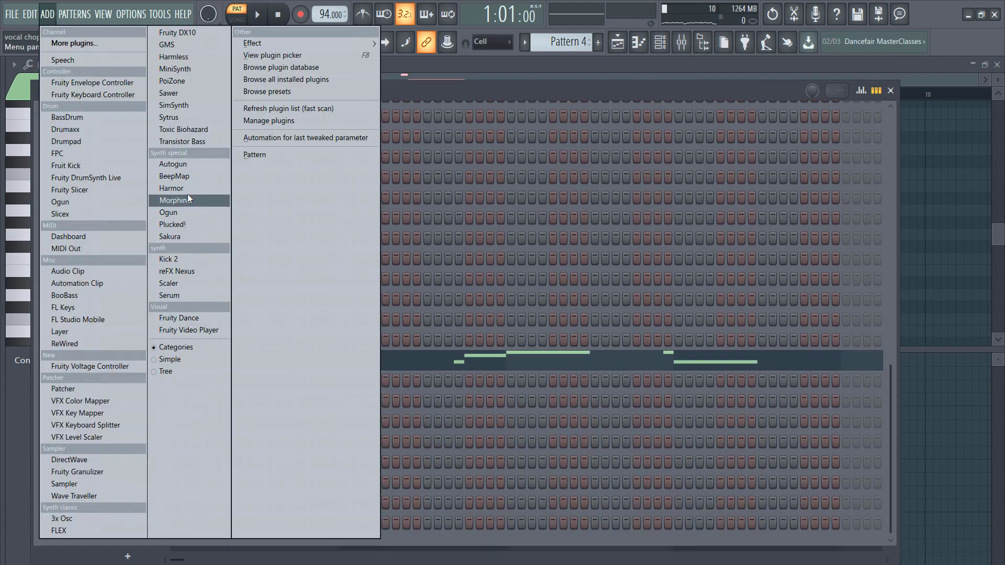
left_click(113, 519)
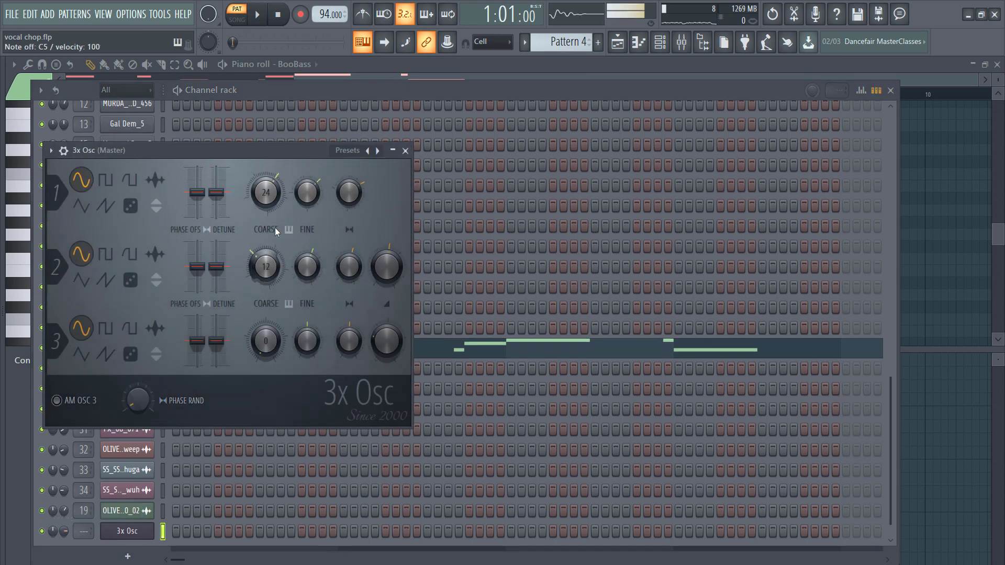
key("q")
left_click_drag(386, 267, 386, 374)
key("q")
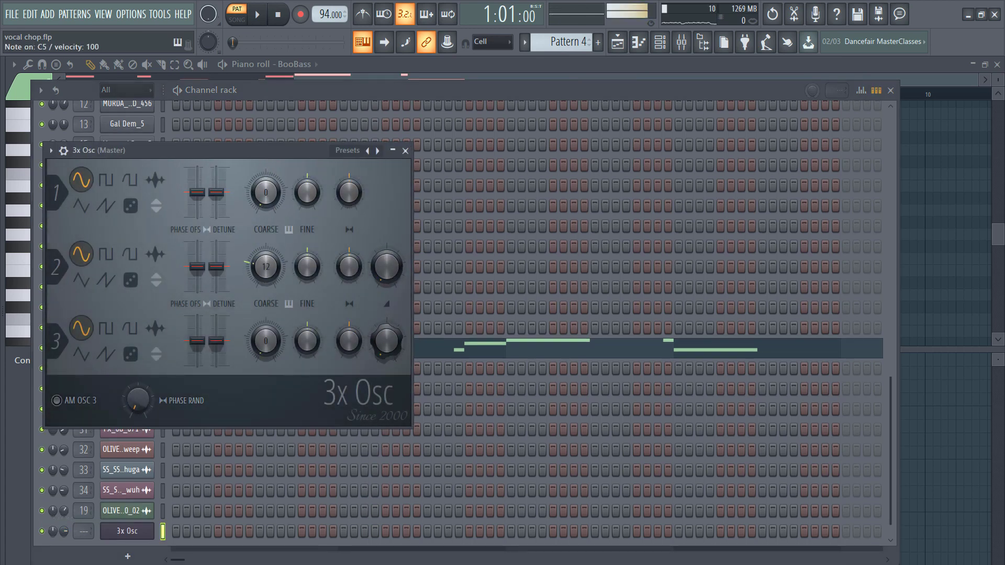
key("q")
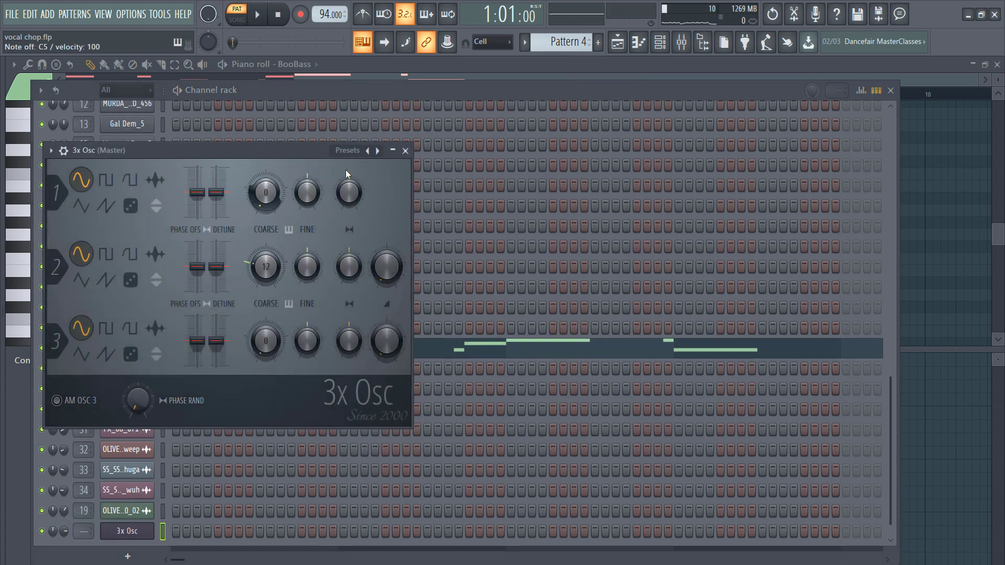
Close the 3x Osc window and paste the copied BooBass notes into the 3x Osc channel.
left_click(441, 87)
right_click(108, 534)
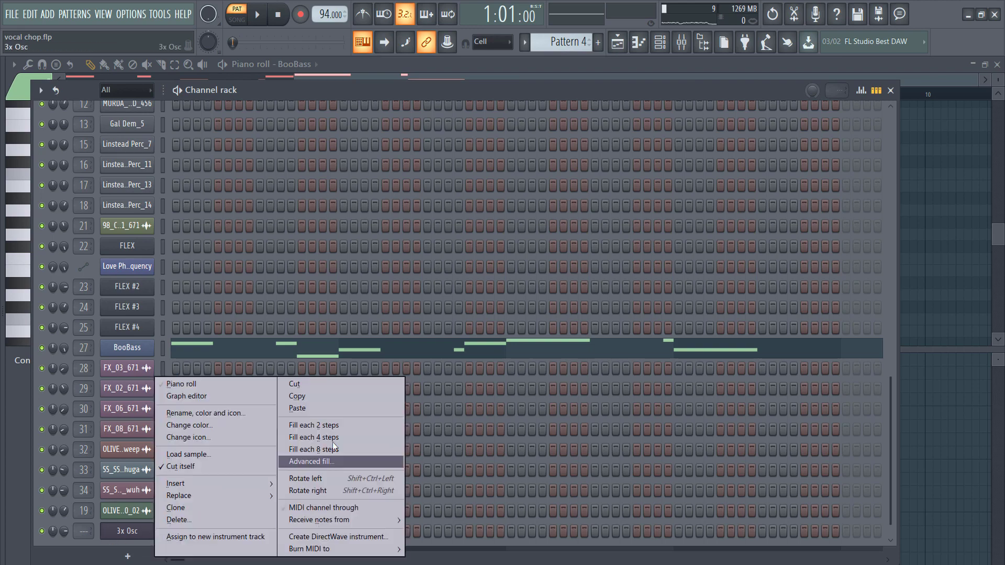
left_click(344, 410)
Transpose all the 3x Osc notes down one octave in the piano roll and play the pattern.
right_click(138, 533)
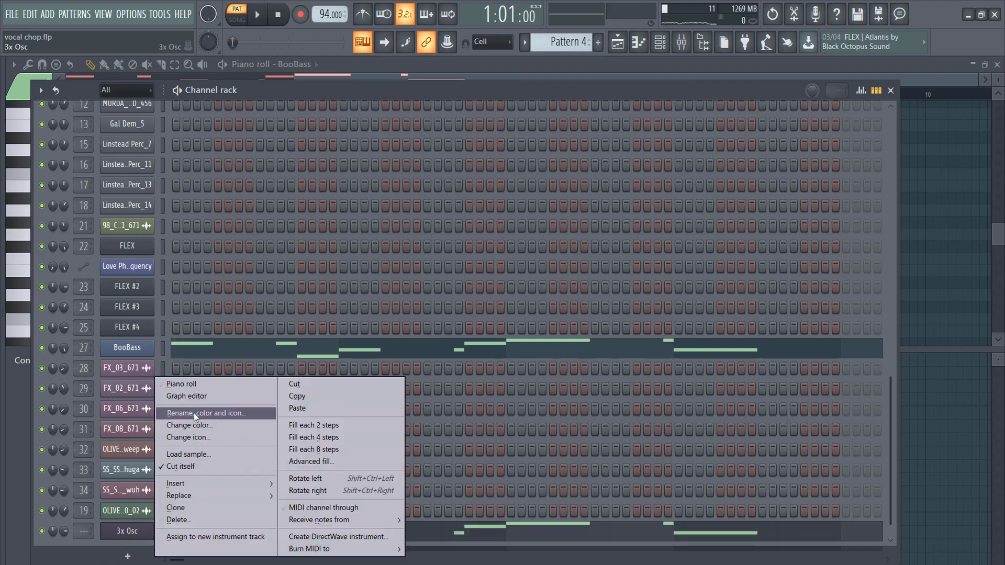
left_click(202, 384)
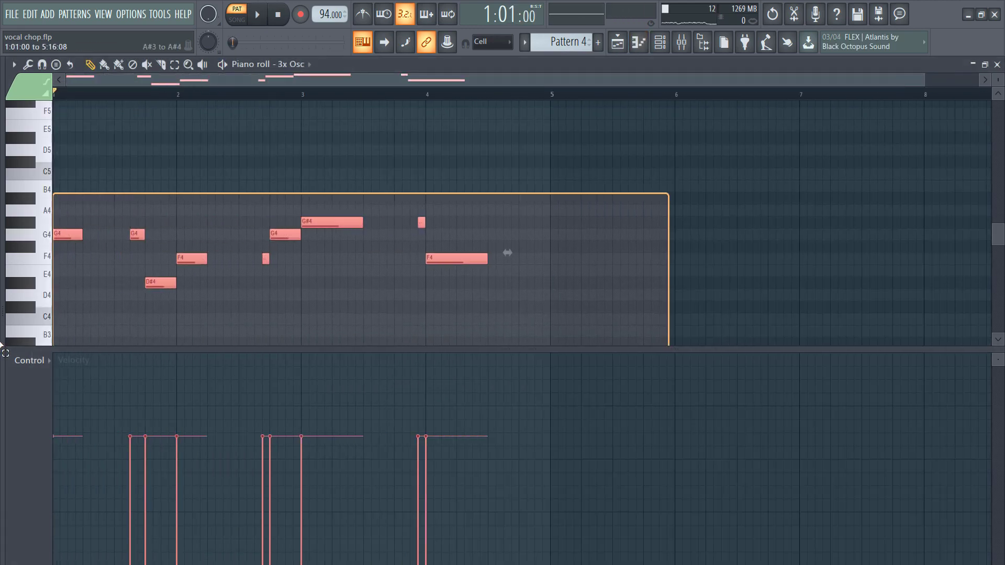
left_click_drag(61, 244, 41, 303)
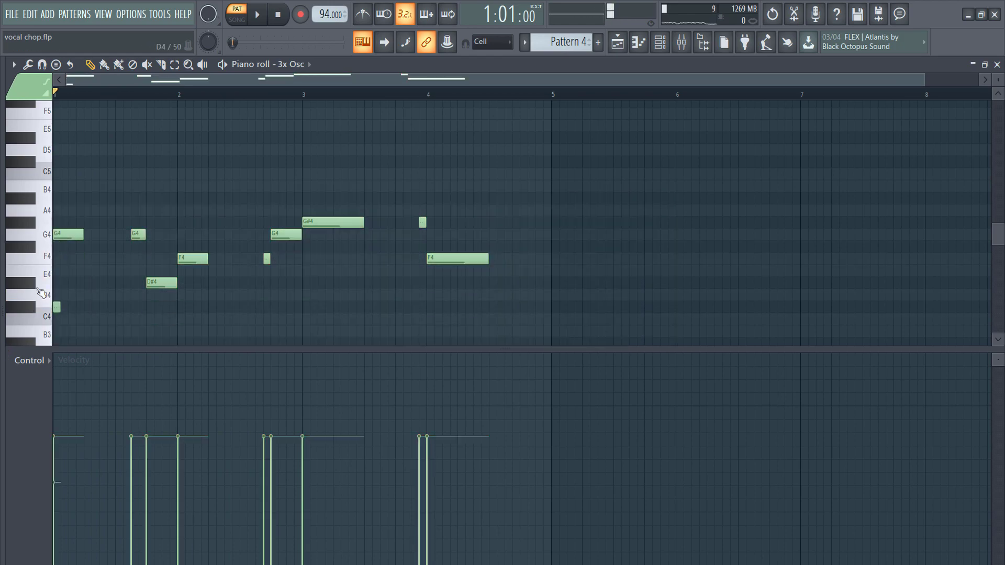
key("ctrl+z")
left_click_drag(59, 236, 22, 368)
key("space")
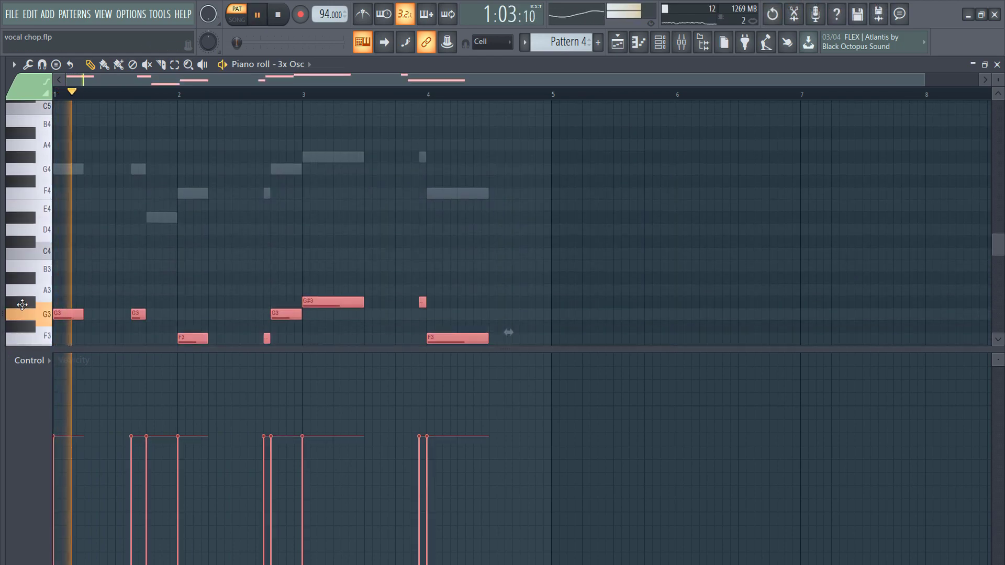
Route the 3x Osc channel to the empty mixer track Insert 35.
left_click(678, 44)
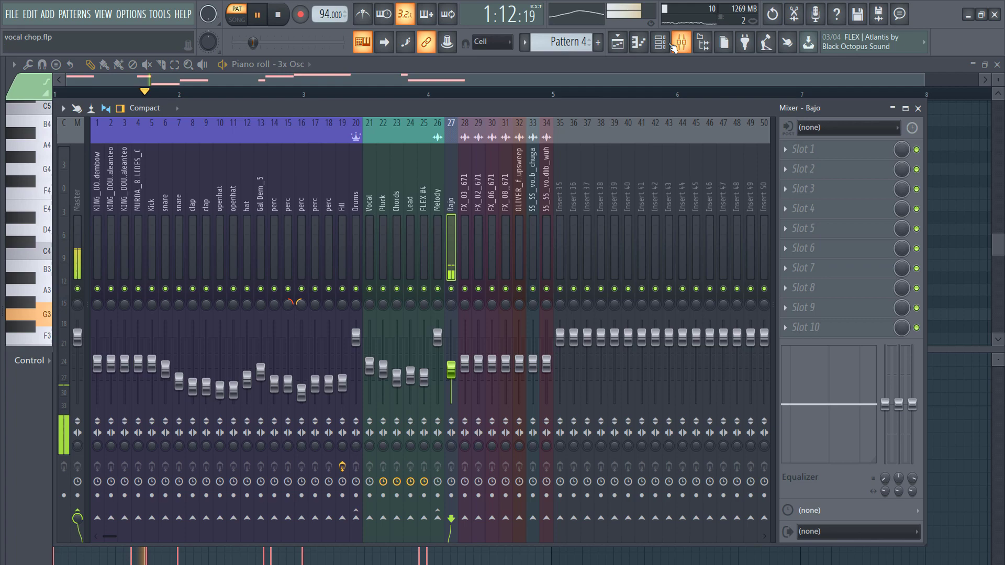
left_click(642, 45)
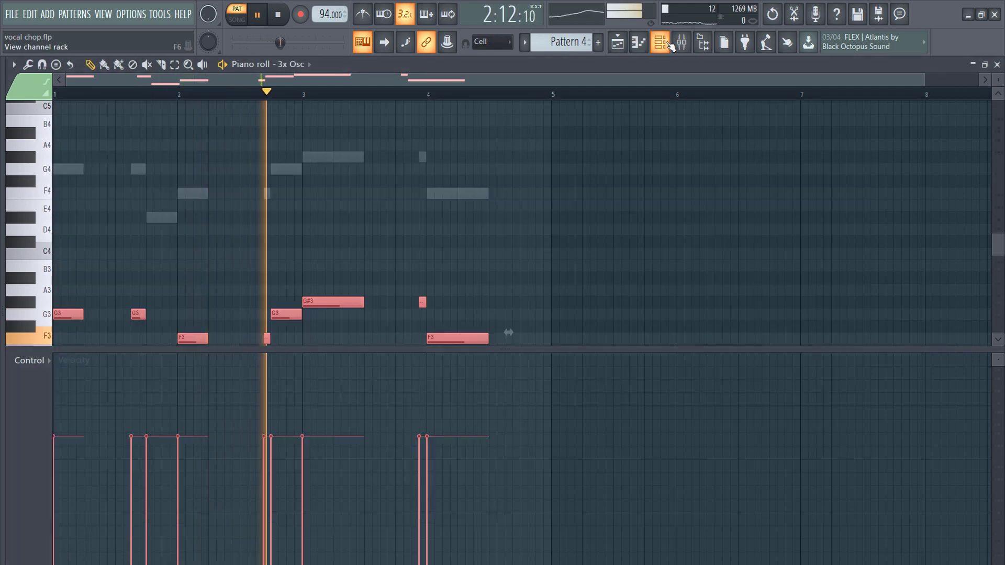
left_click(668, 45)
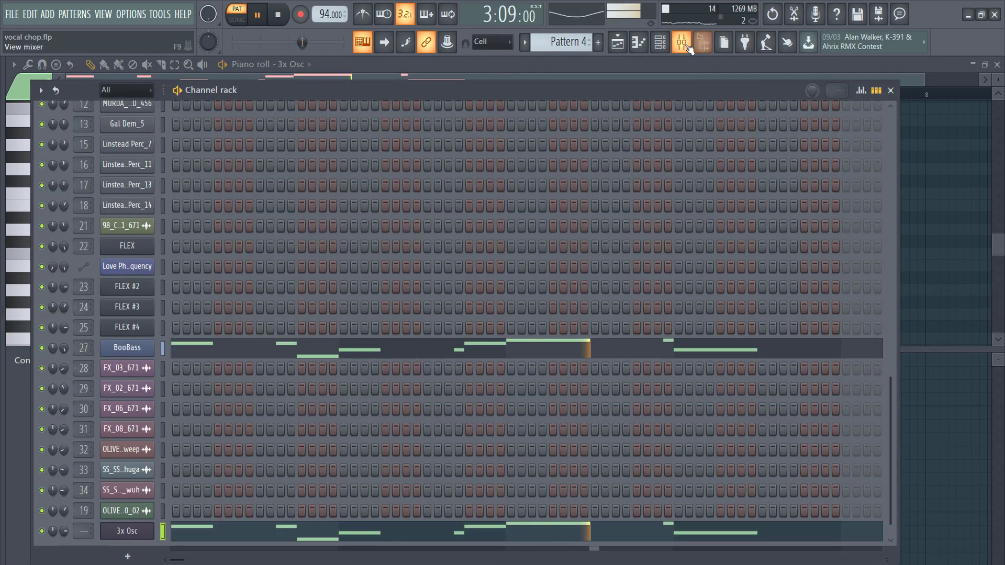
left_click(680, 44)
left_click(561, 194)
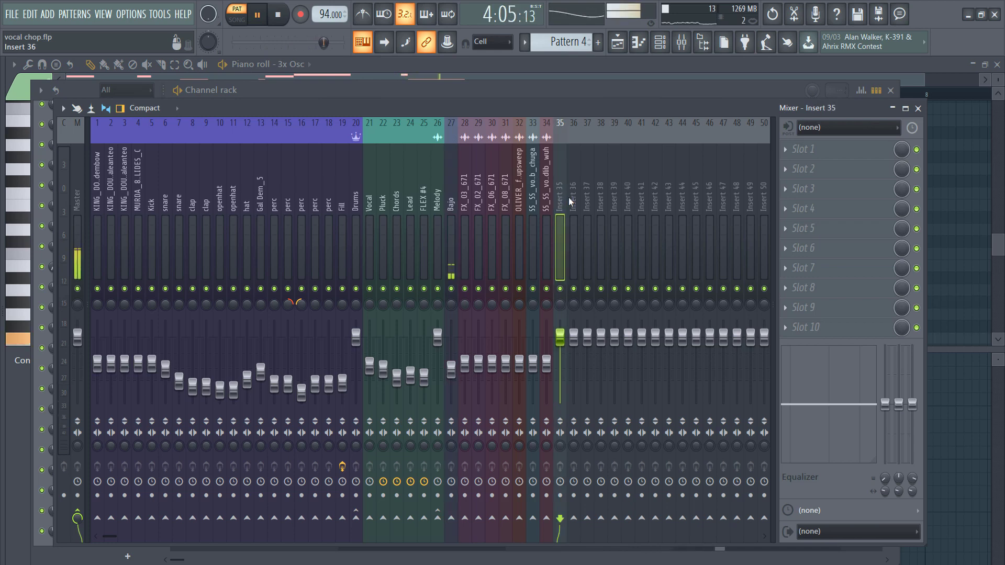
key("ctrl+l")
Move the 3x Osc mixer track to slot 28, directly after Bajo.
key("alt+Left")
key("alt+Left")
key("alt+Left")
key("alt+Left")
key("alt+Left")
key("alt+Left")
key("alt+Left")
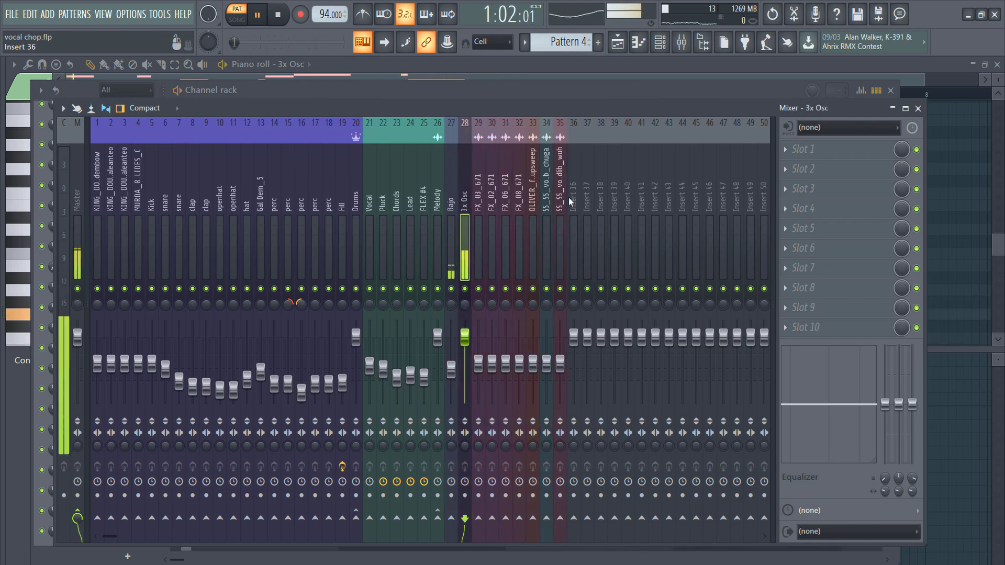
Play the arrangement in song mode and lower the 3x Osc mixer fader to about the level of Bajo's fader.
left_click(617, 42)
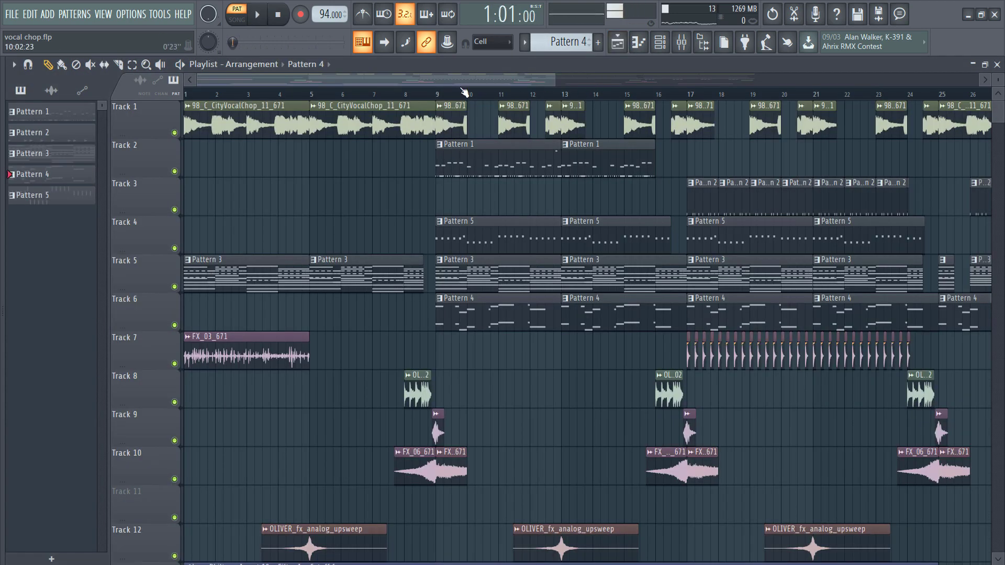
key("l")
left_click(681, 42)
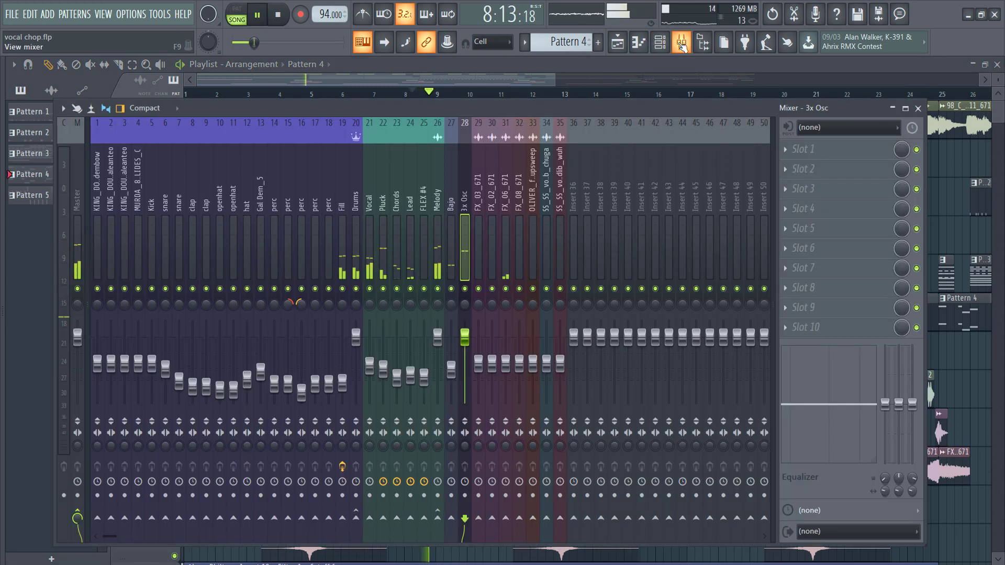
left_click_drag(464, 337, 464, 368)
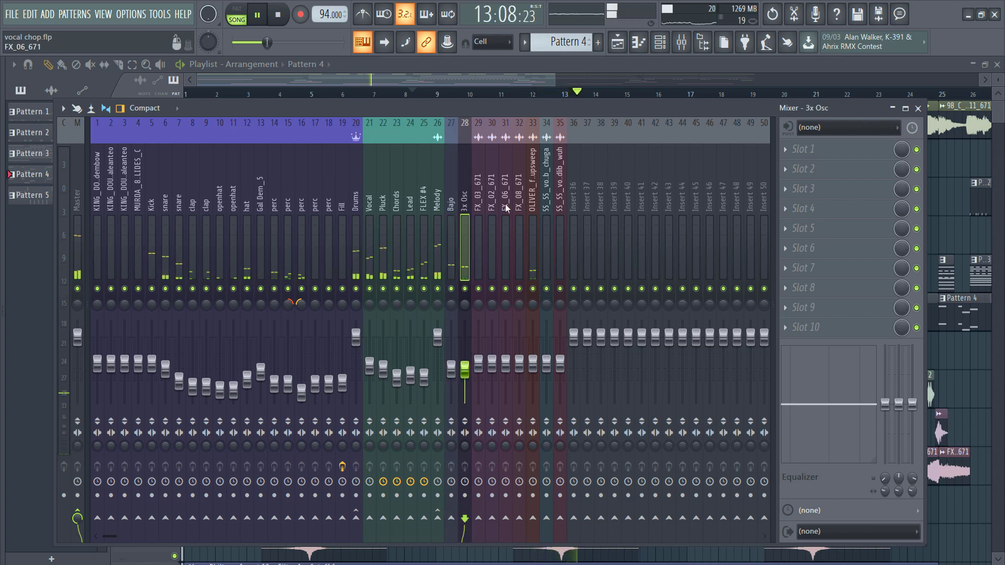
Rename the FLEX #4 mixer track as "bells".
left_click(419, 199)
right_click(429, 117)
left_click(479, 133)
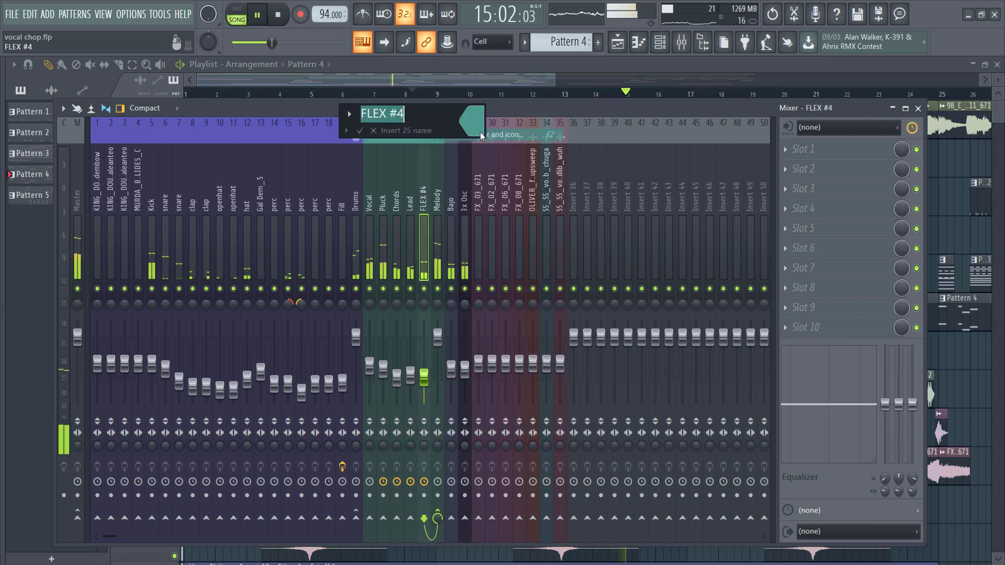
type("bells")
key("Return")
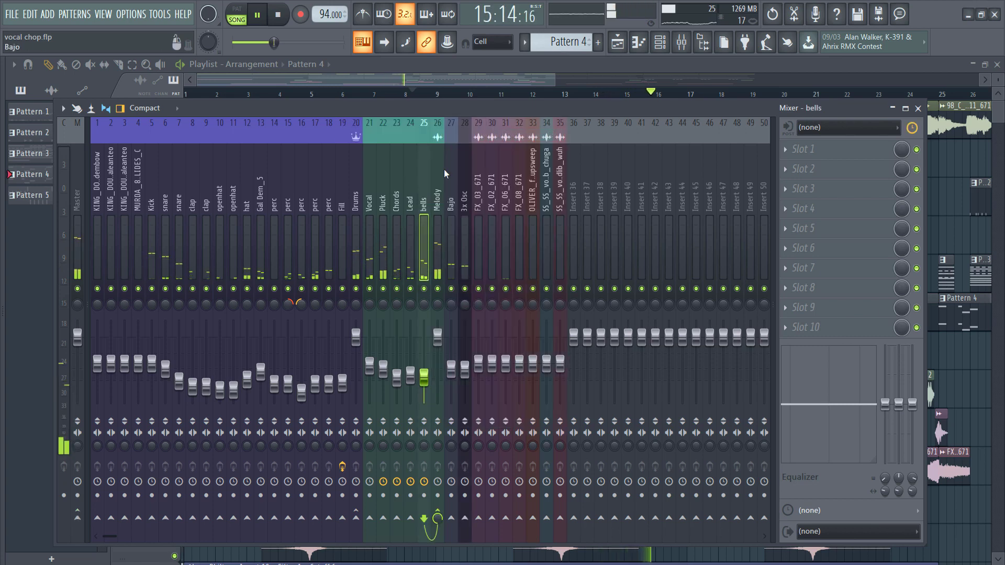
Set the song position to bar 17 and briefly play from there with the mixer open.
left_click(406, 199)
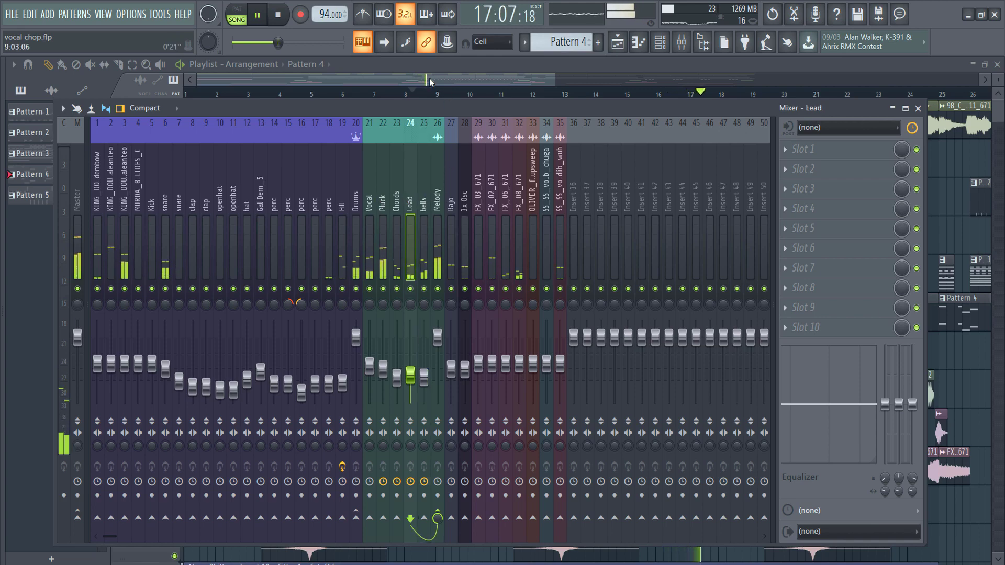
key("F9")
key("space")
left_click(485, 96)
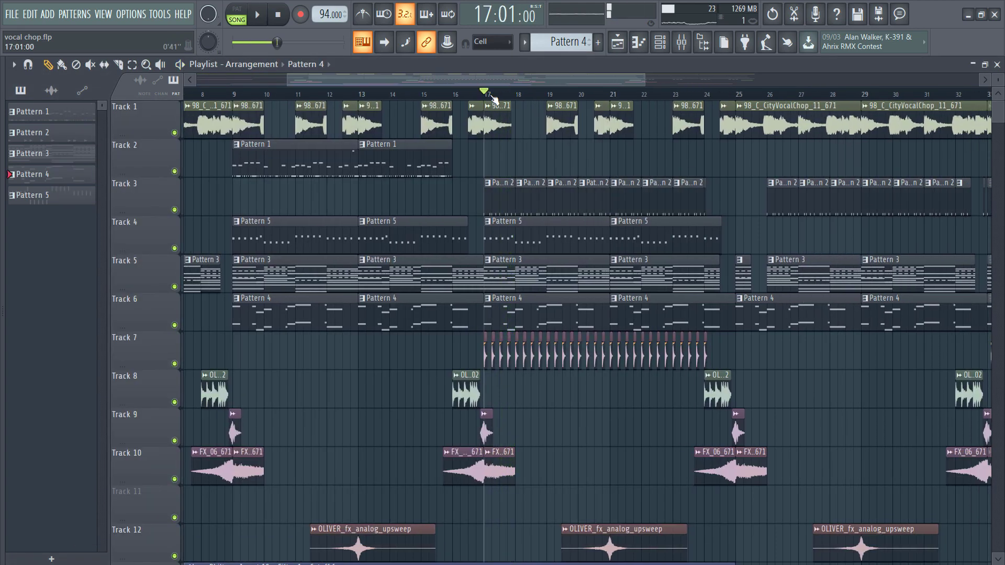
left_click(682, 42)
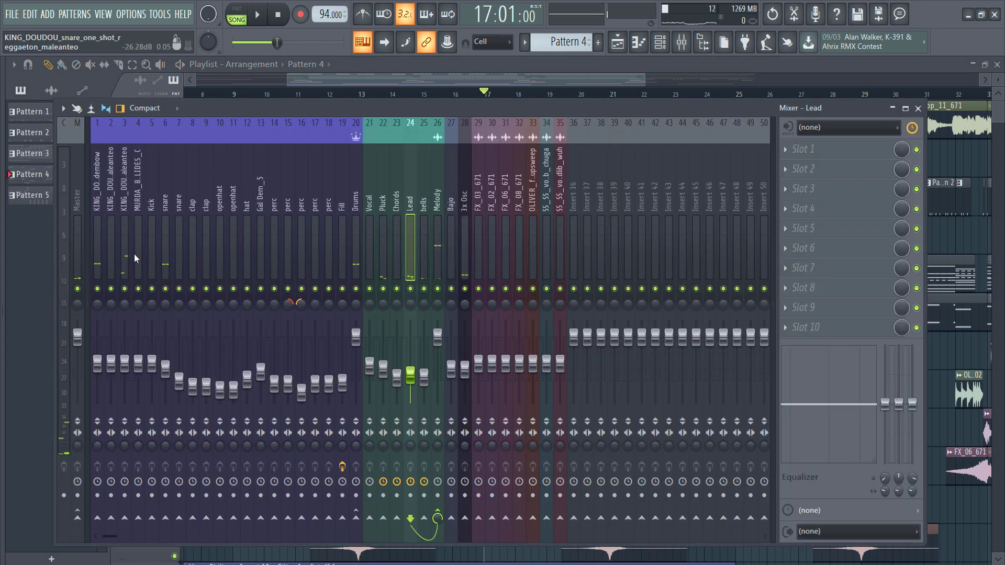
key("space")
key("space")
Rename the KING_DOUDOU reggaeton kick on mixer track 2 as "Kick" and move it to slot 4, beside the other Kick.
right_click(110, 268)
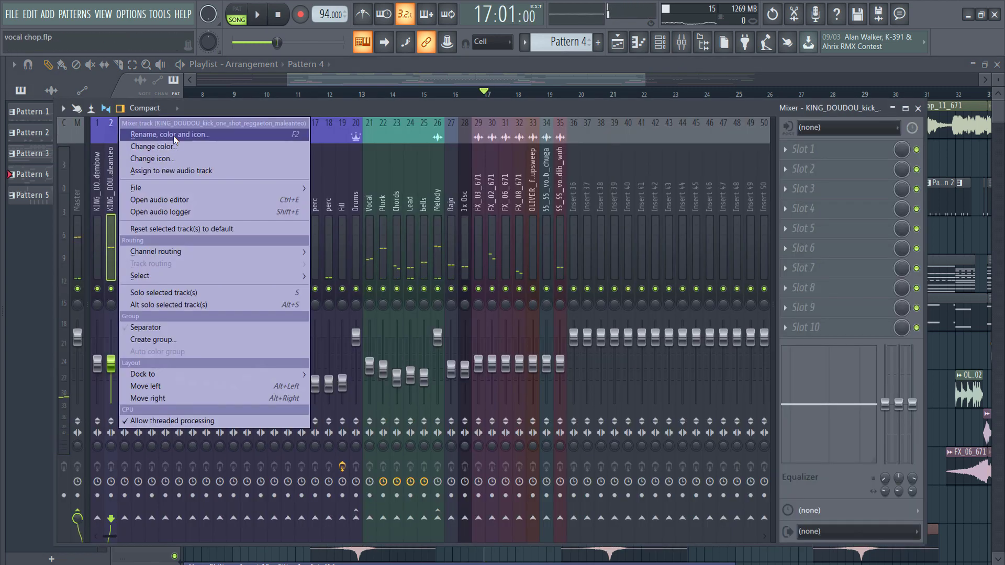
left_click(174, 136)
type("Kick")
key("Return")
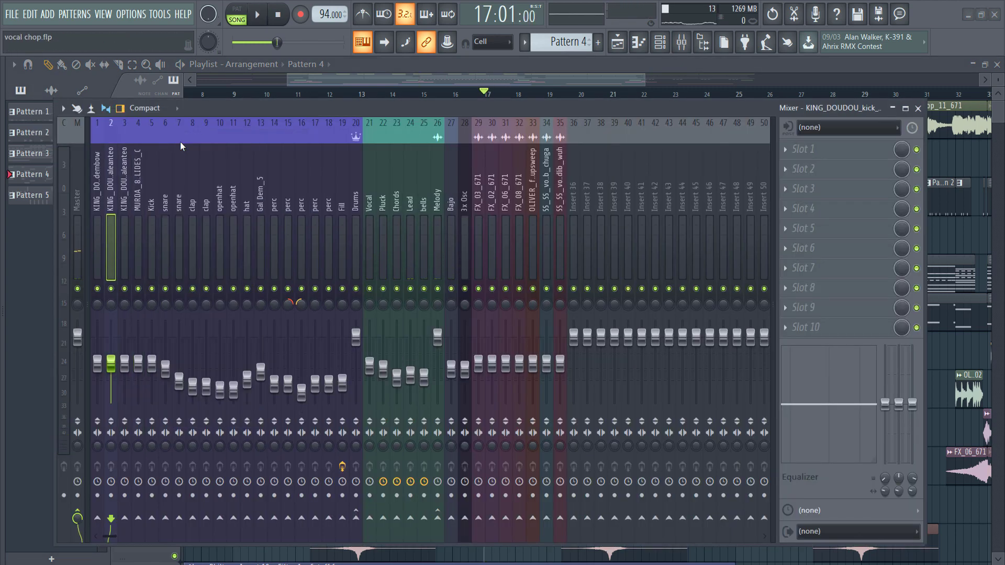
key("alt+Right")
key("alt+Right")
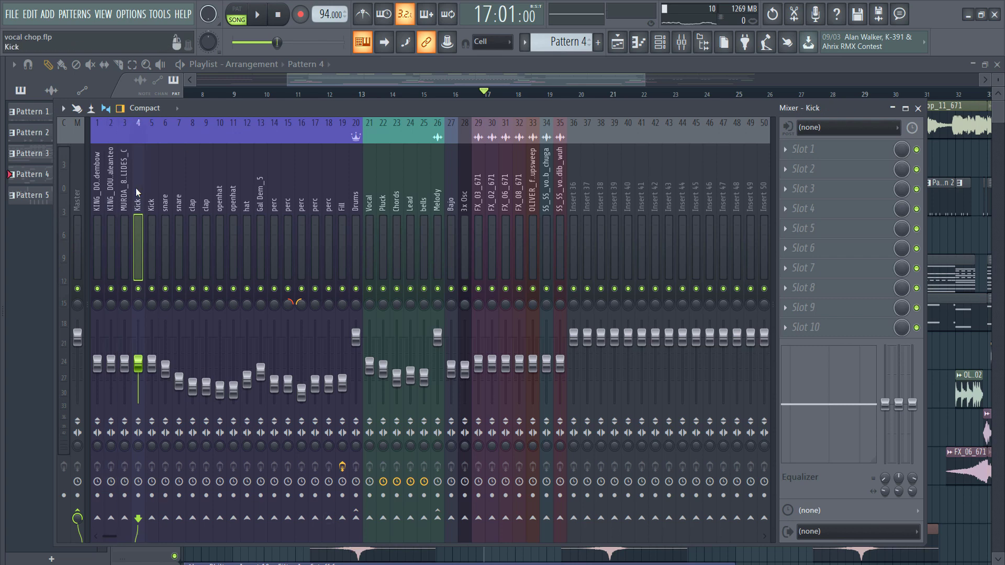
Rename the Kick on mixer track 4 as "Kick reggaton".
right_click(136, 187)
left_click(171, 134)
key("End")
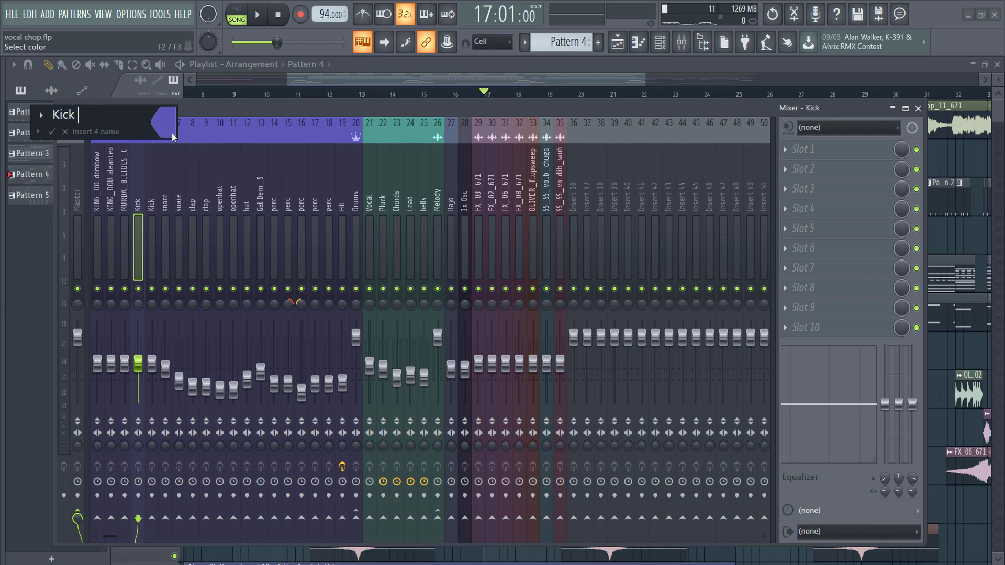
type("reggaton")
key("Return")
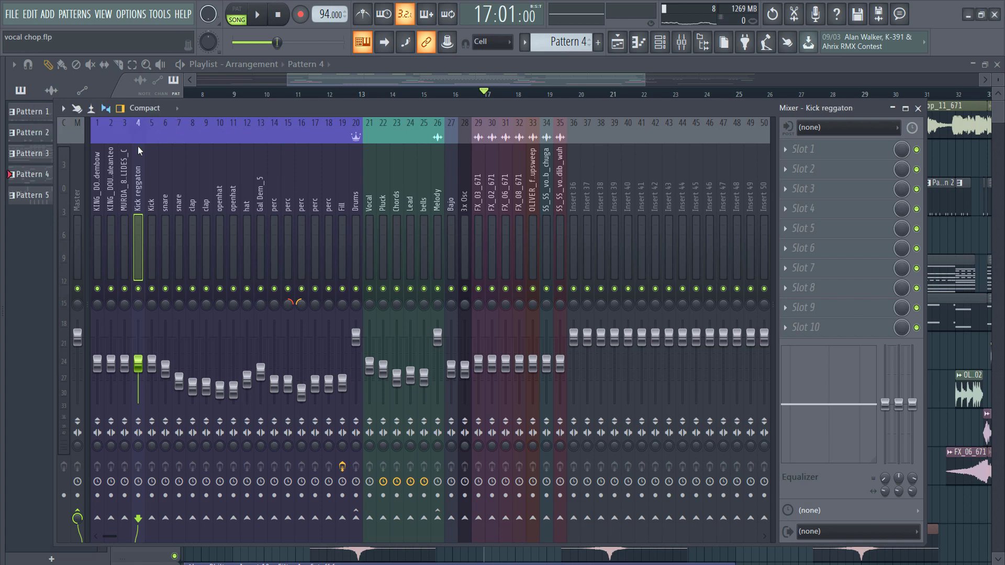
Mute mixer tracks 1 to 3 and adjust the Kick reggaton fader by ear while playing the song from bar 17.
left_click_drag(138, 363, 138, 401)
key("space")
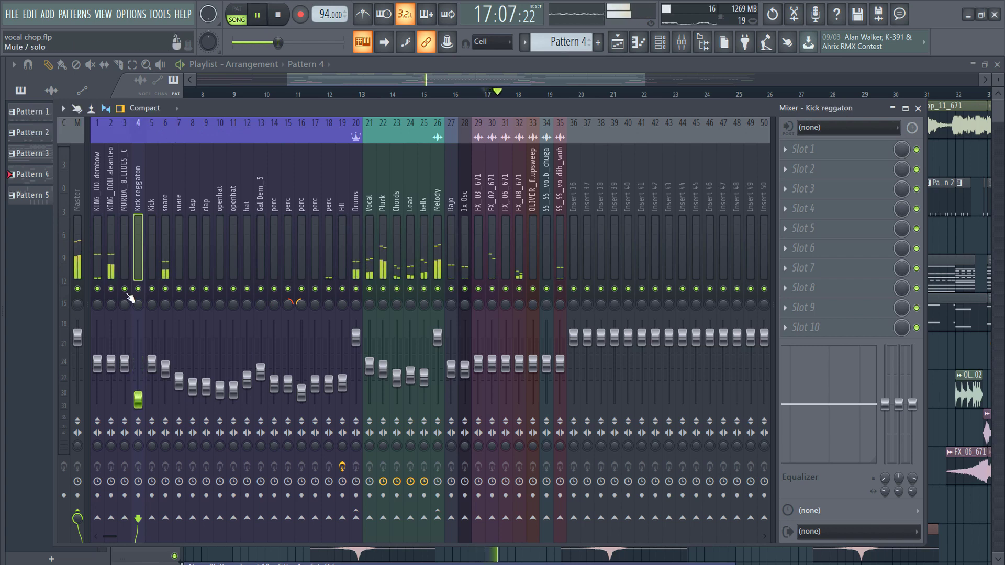
left_click(125, 289)
left_click(111, 289)
left_click(97, 289)
left_click_drag(138, 400, 115, 366)
key("space")
key("space")
key("space")
Unmute mixer tracks 1 and 2 and fine-tune the faders during playback, with the dembow kick at about 63% and Kick reggaton at about 64%.
left_click(112, 288)
key("space")
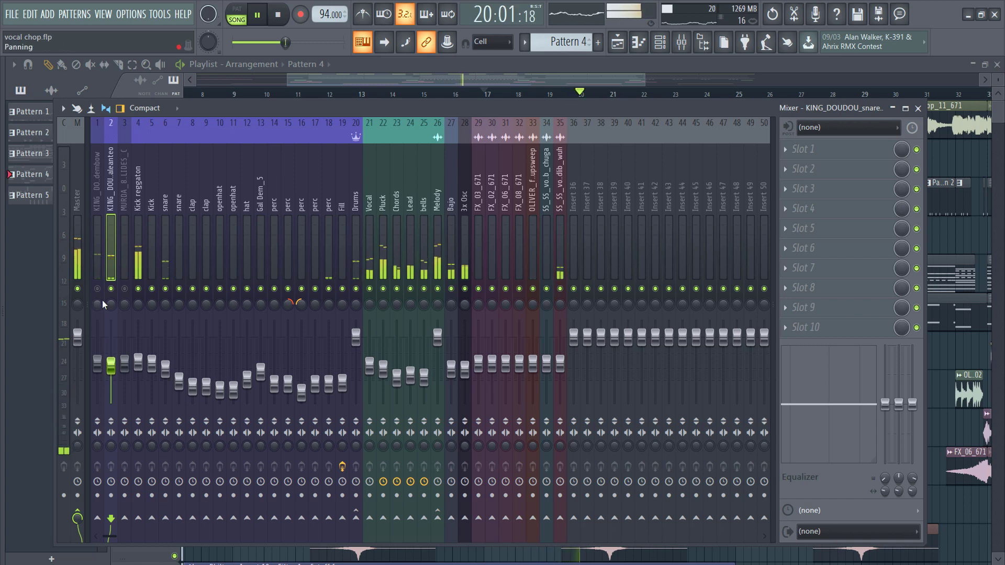
key("space")
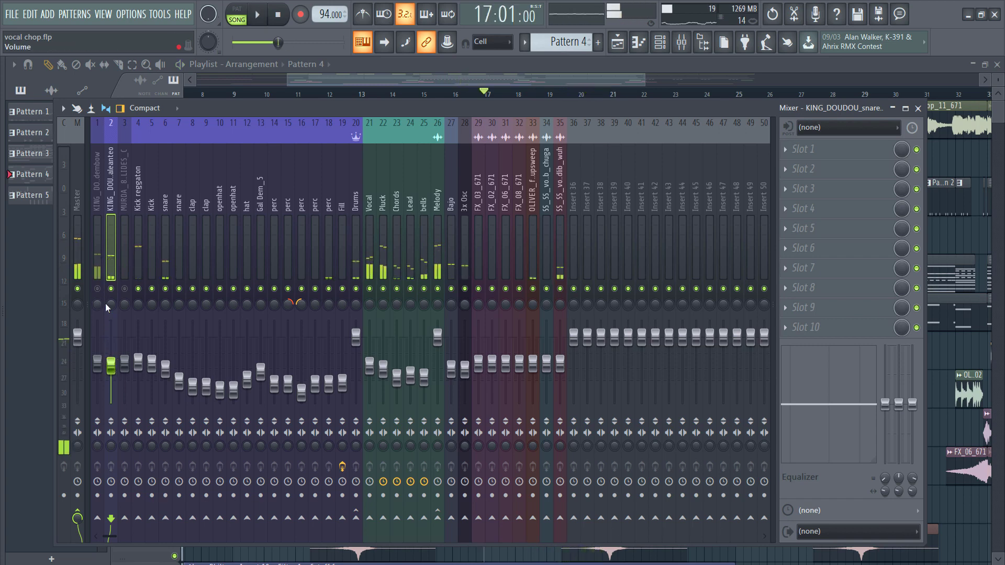
key("space")
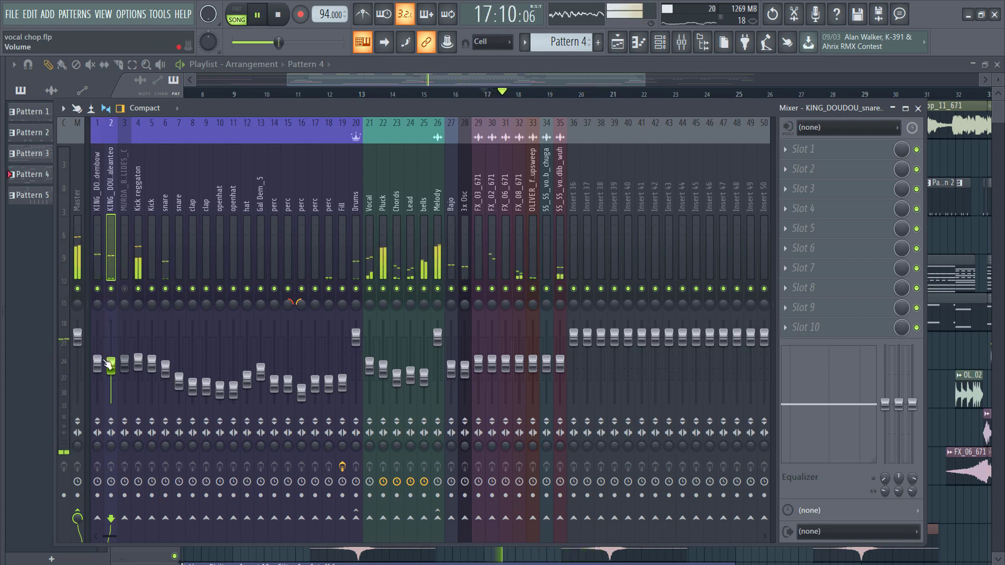
left_click(97, 363)
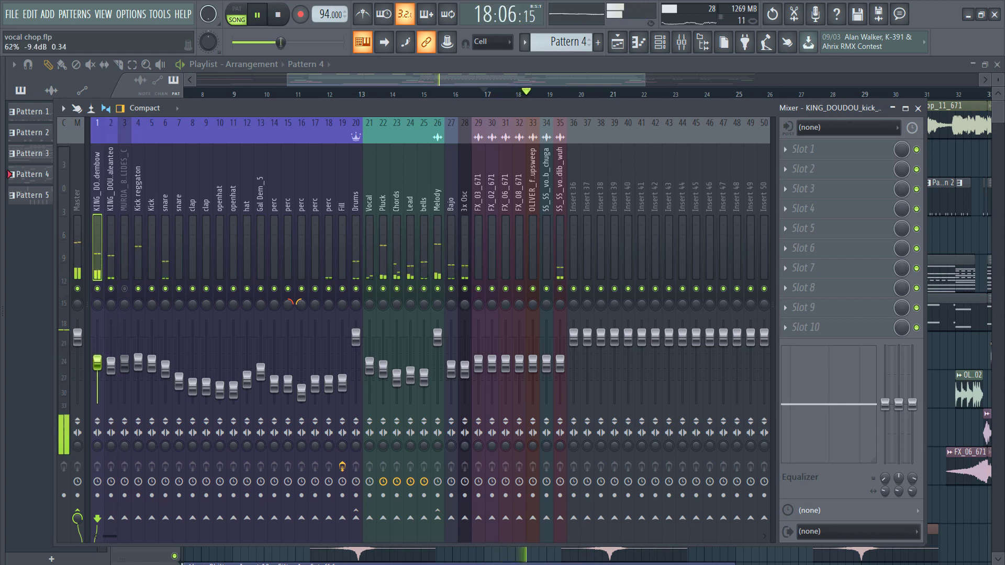
left_click(138, 362)
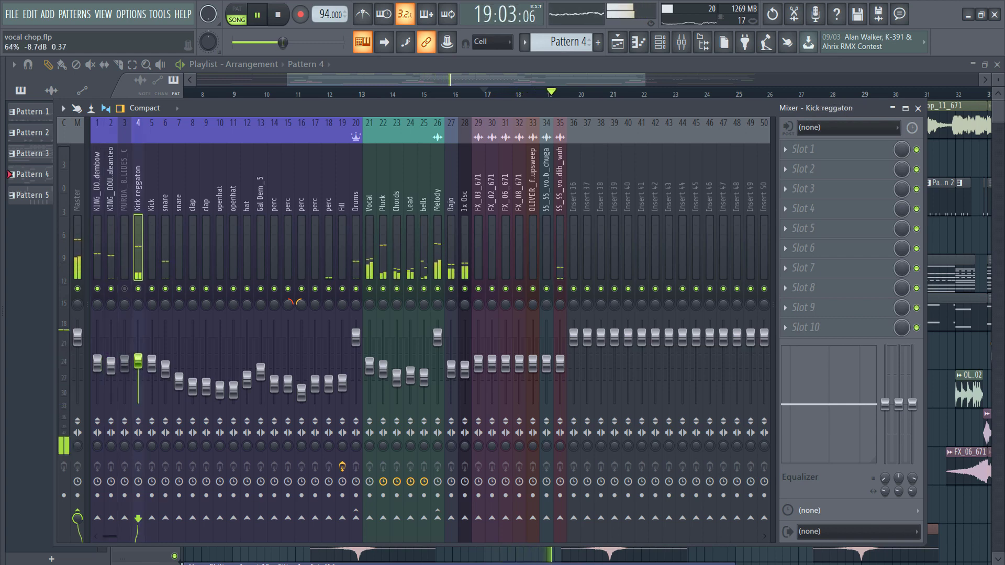
left_click(96, 362)
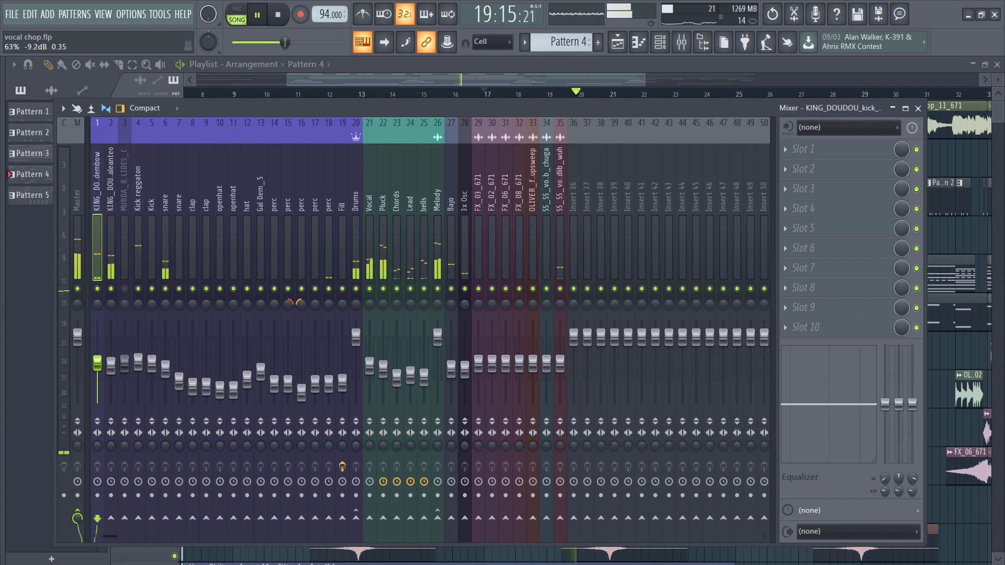
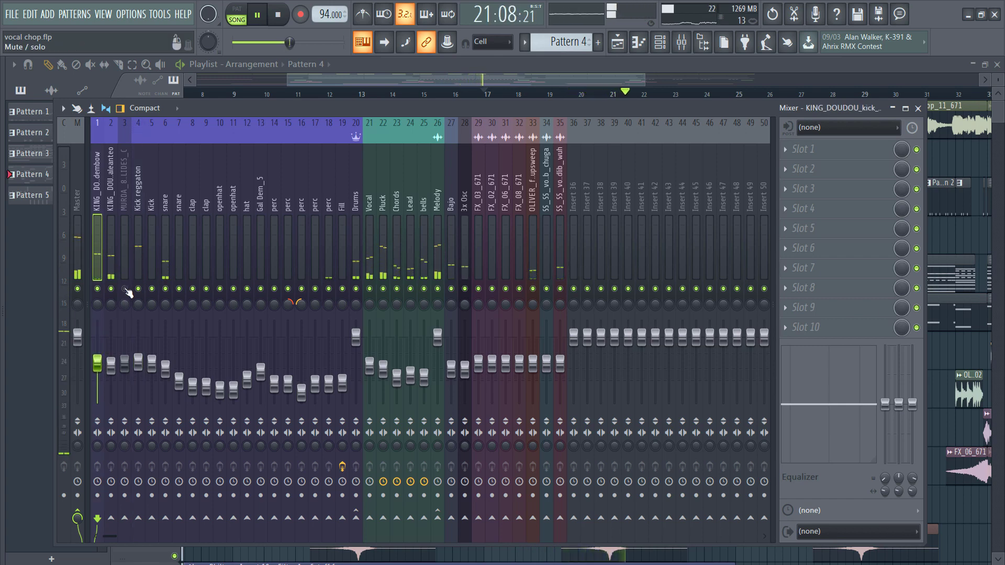
Move the MURDA_808_SLIDES_C track to the first mixer slot, unmute it and play the song from bar 17.
key("space")
left_click(127, 224)
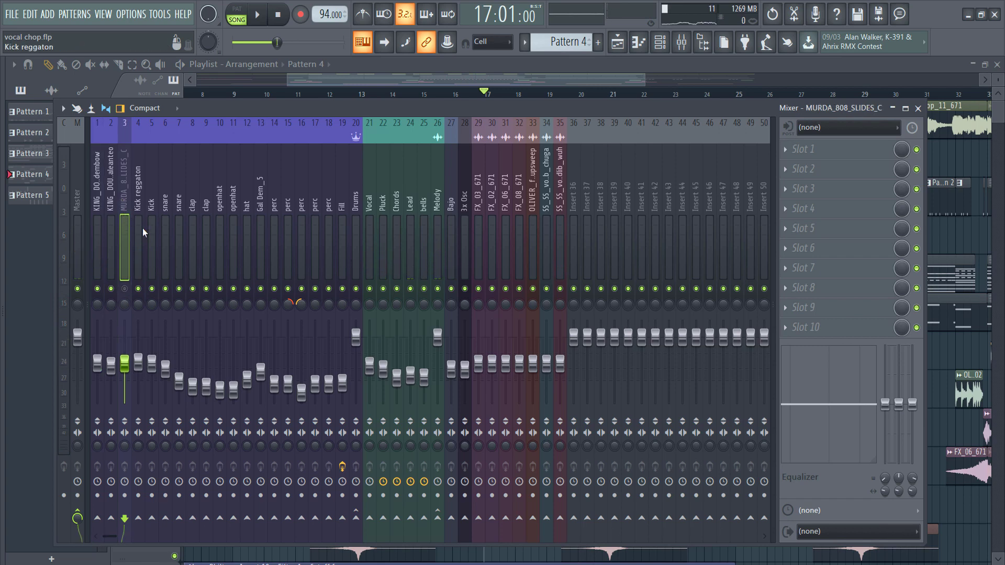
key("alt+Left")
key("alt+Left")
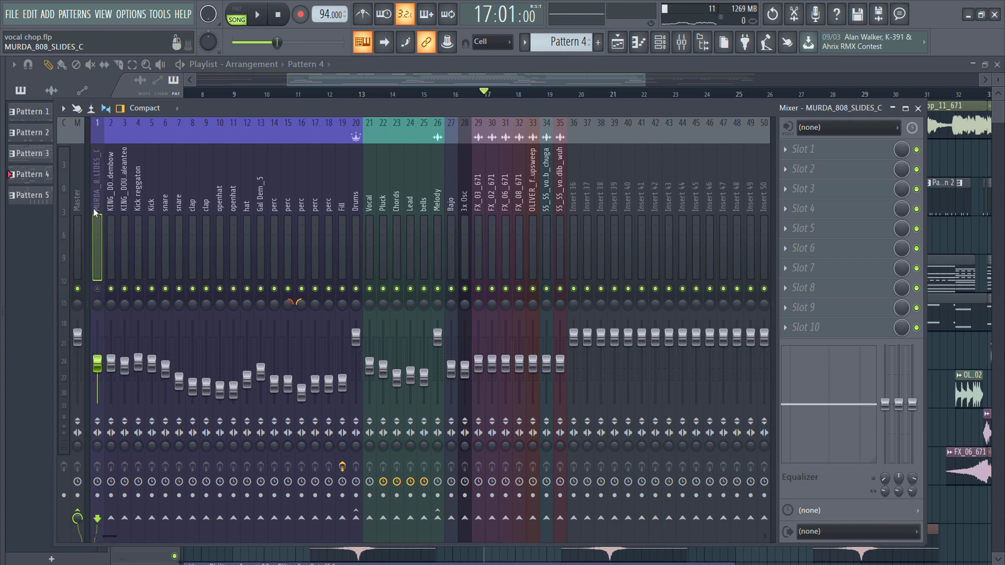
key("space")
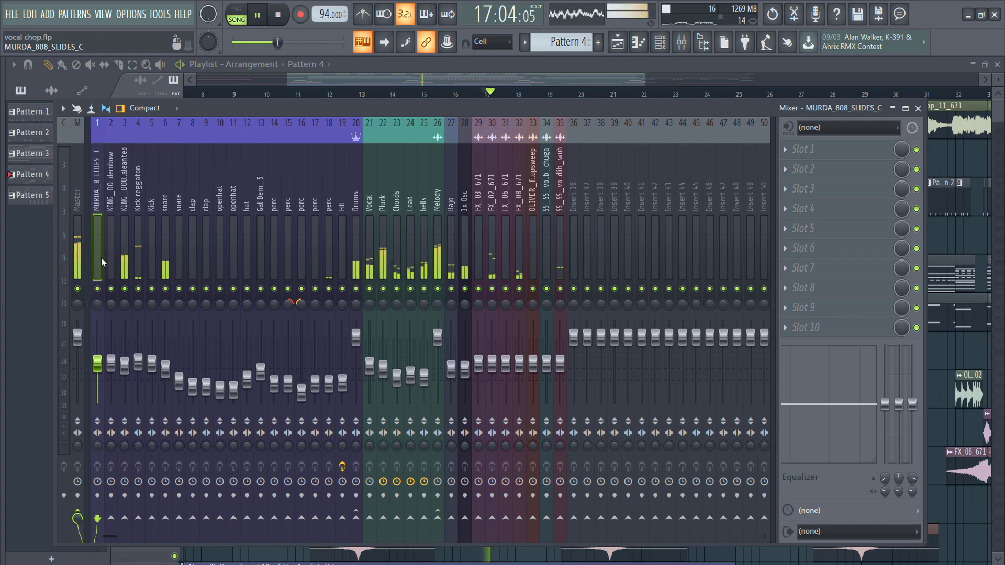
Rename the KING_DOUDOU dembow kick track as "Kick normal", stop playback and move the track to slot 4, after Kick reggaton.
right_click(109, 239)
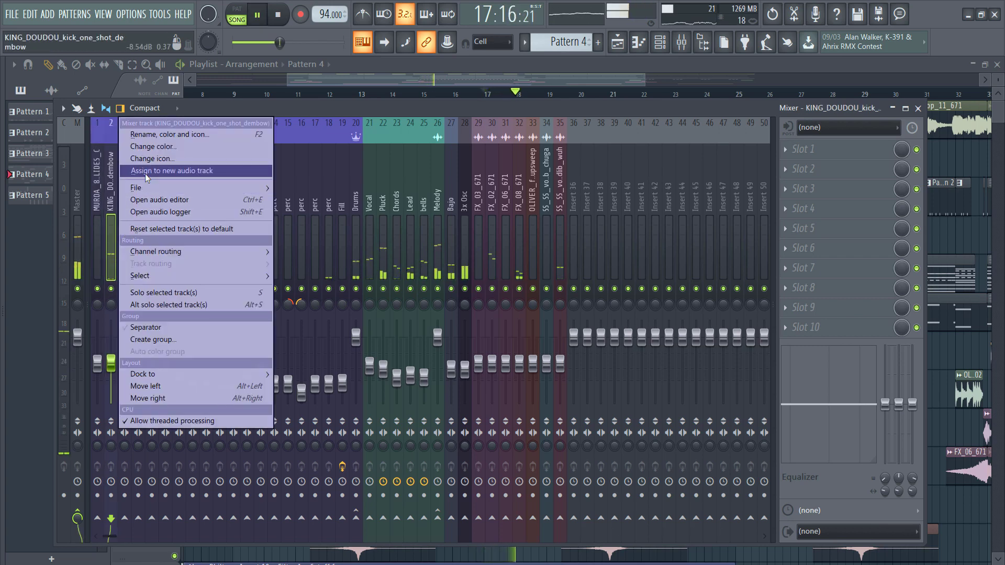
left_click(161, 137)
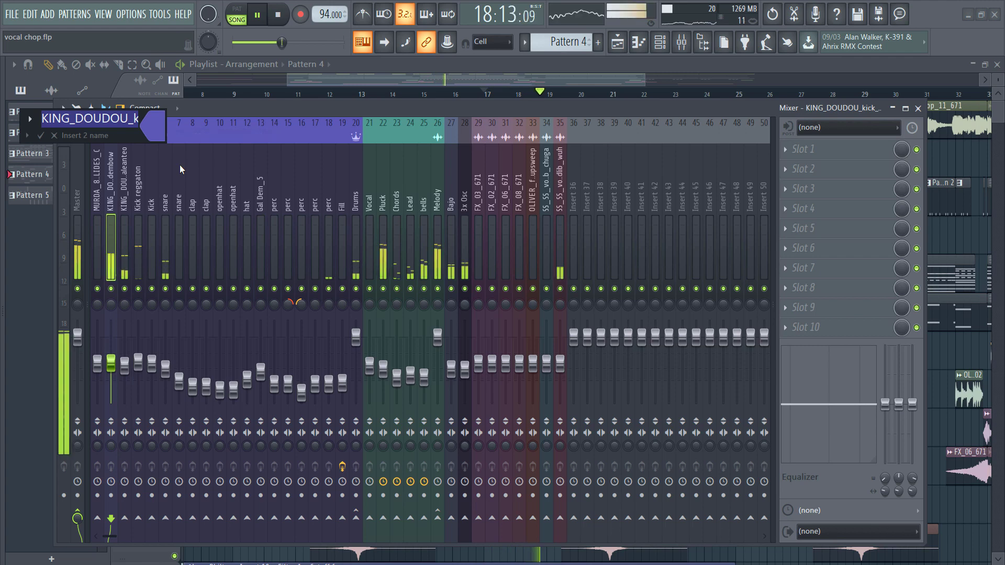
type("Kick normal")
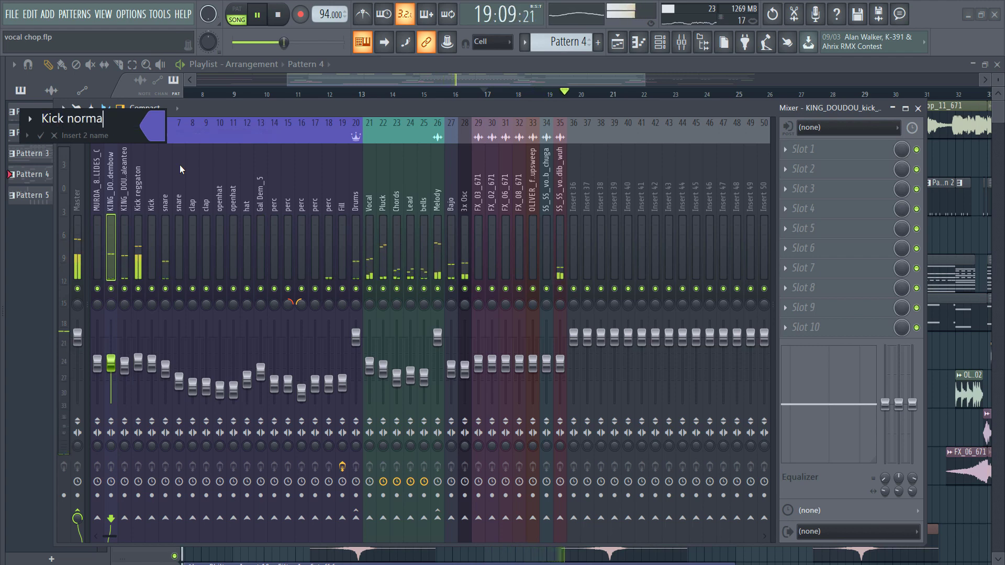
key("Return")
key("space")
key("alt+Right")
key("alt+Right")
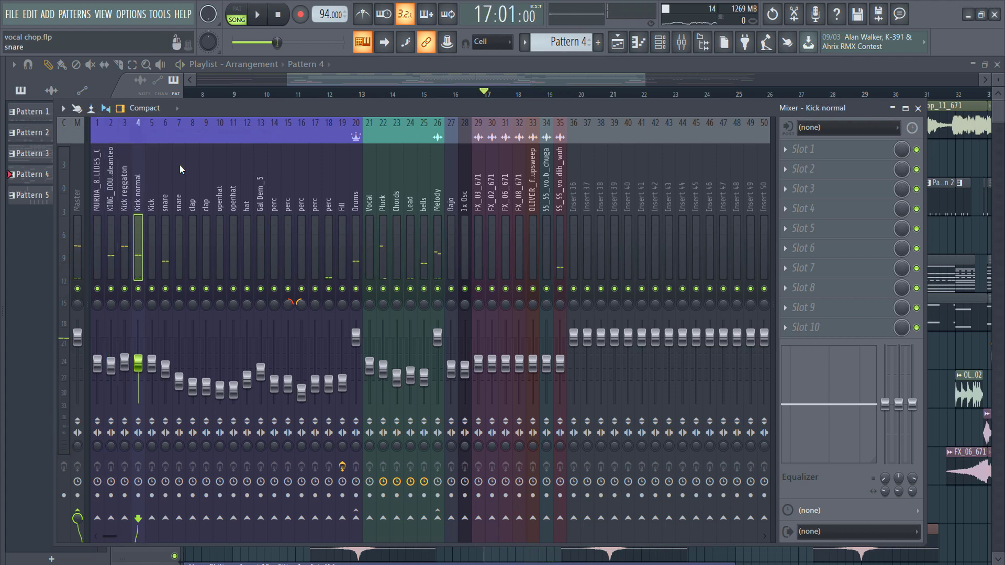
Rename the KING_DOUDOU snare track as "Snare reggaeton" and move it to slot 5, after the kicks.
right_click(112, 156)
left_click(124, 130)
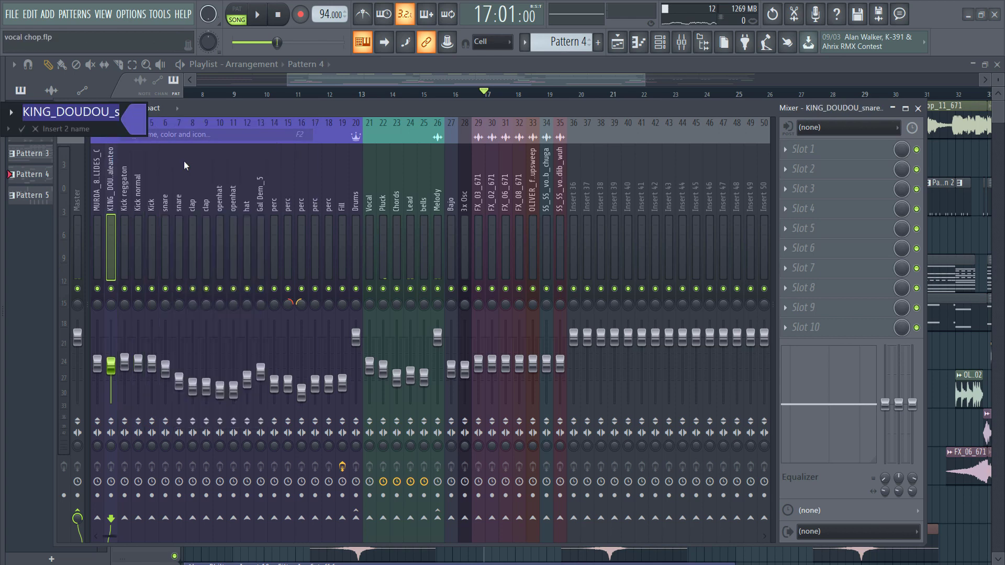
type("Snare reg")
key("BackSpace")
type("reggeato")
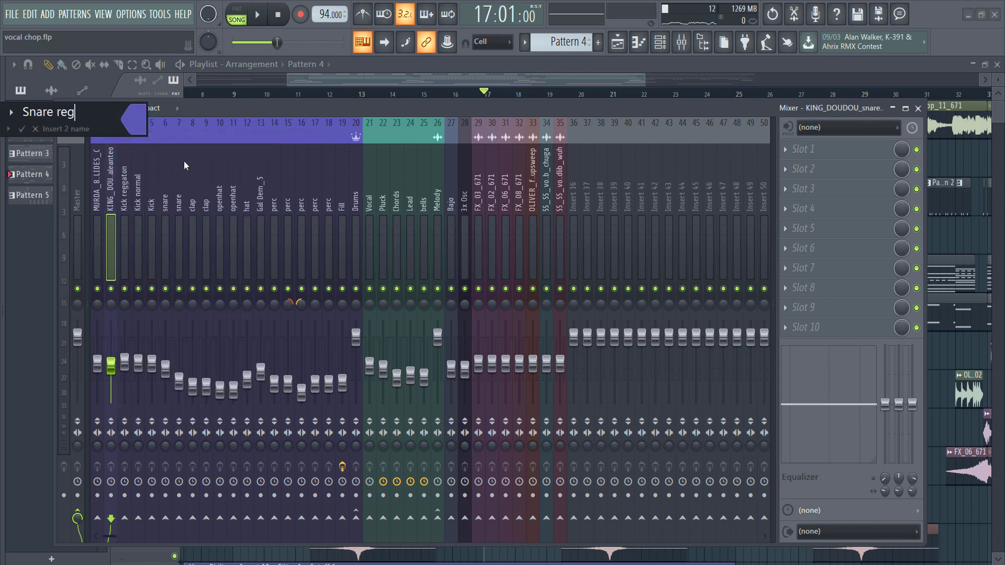
key("BackSpace")
key("BackSpace")
key("BackSpace")
key("BackSpace")
type("aeton")
key("Return")
key("alt+Right")
key("alt+Right")
key("alt+Right")
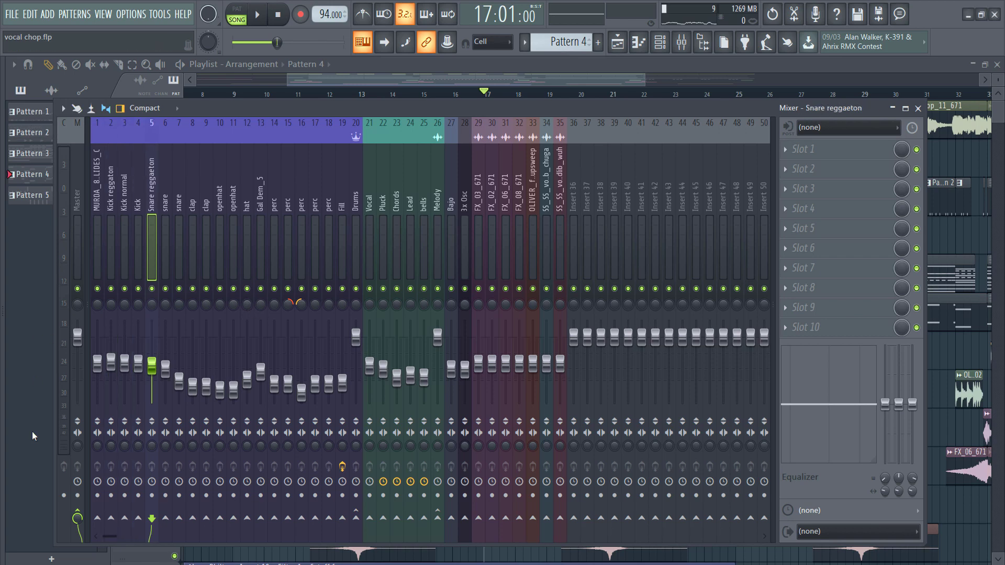
right_click(97, 187)
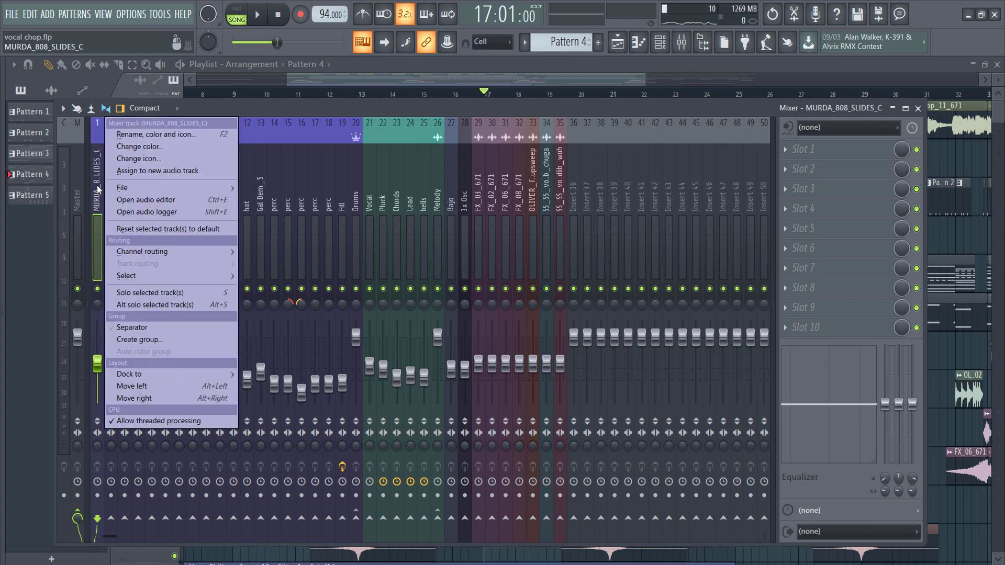
left_click(127, 229)
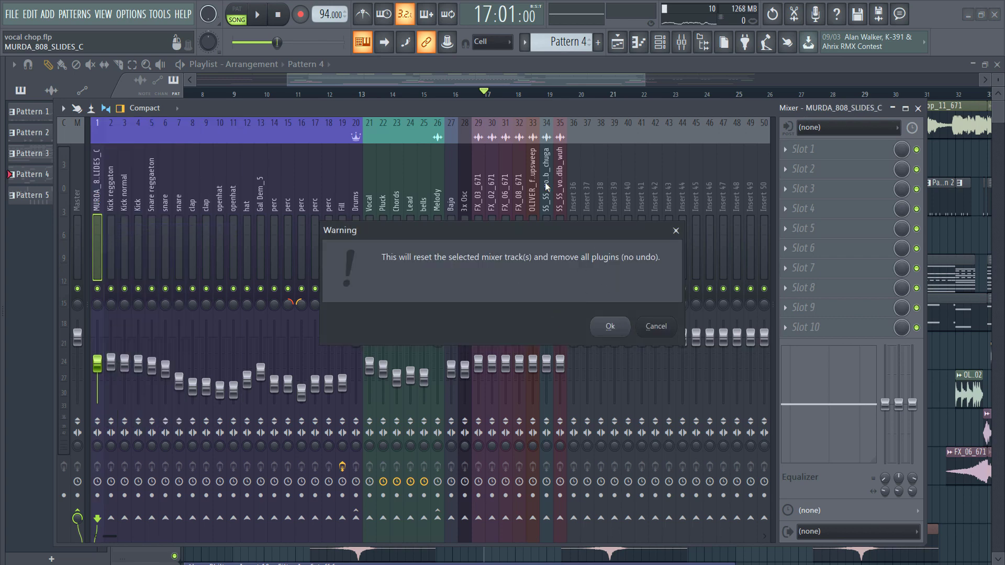
left_click(654, 333)
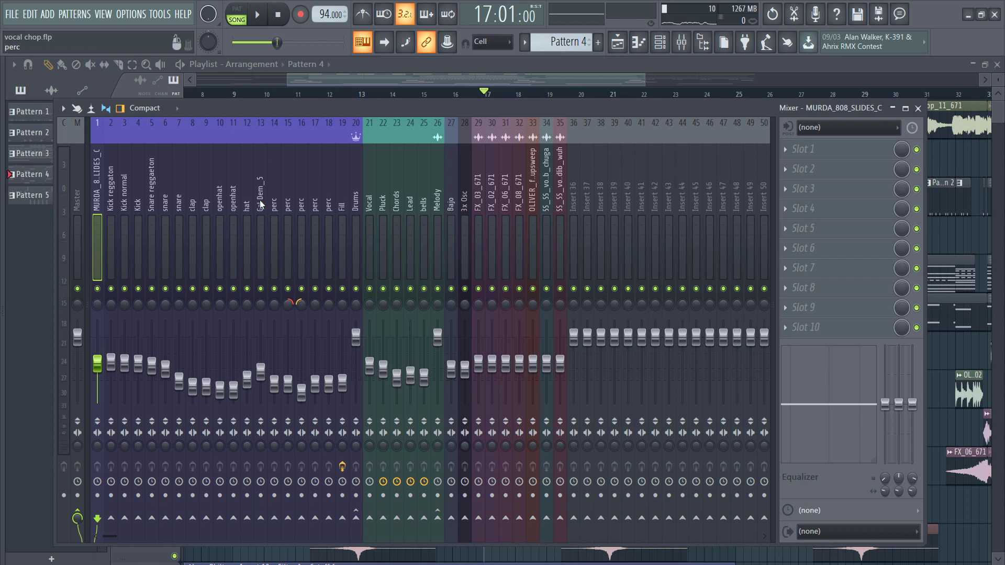
Reset the MURDA_808_SLIDES_C mixer track to default.
right_click(98, 183)
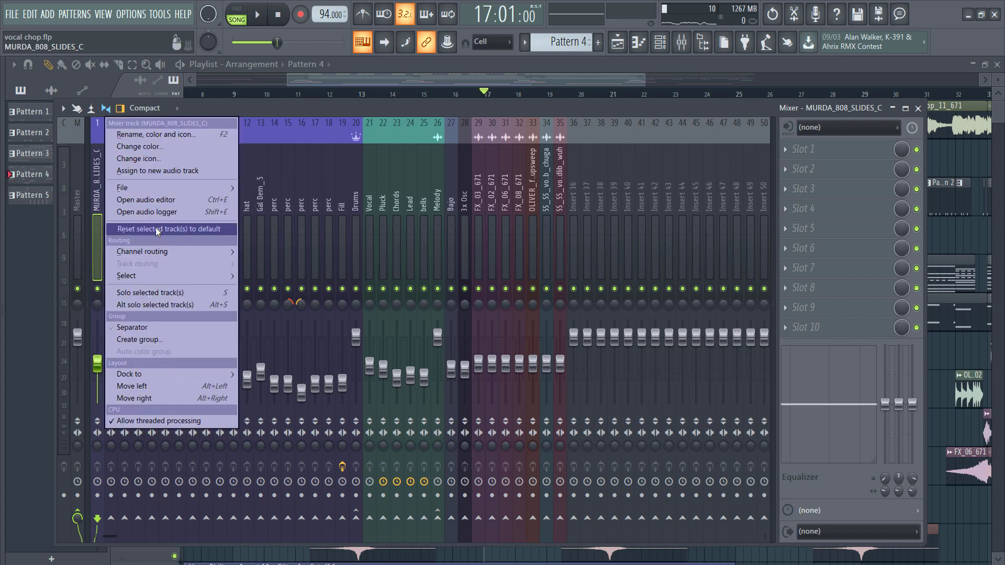
left_click(156, 229)
left_click(610, 326)
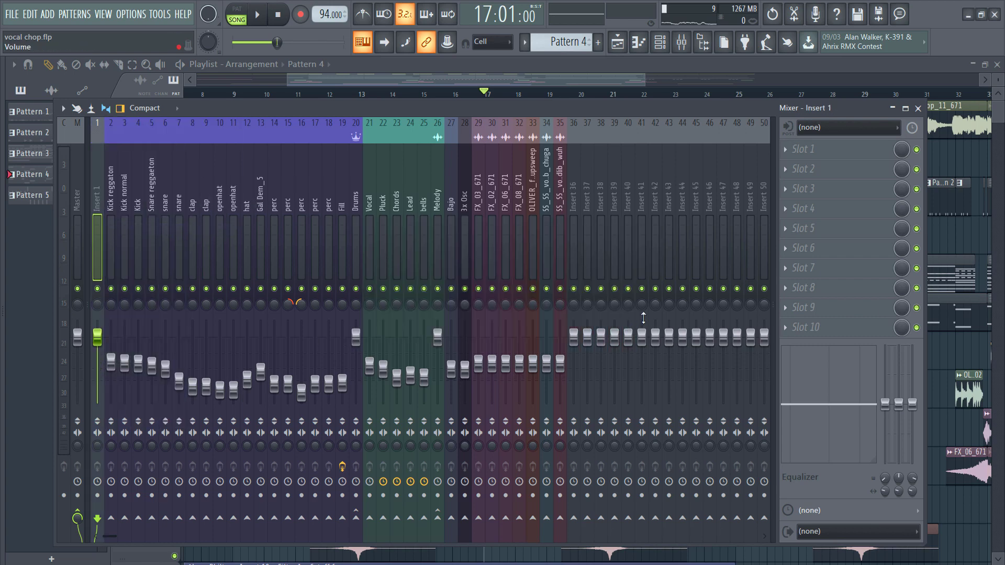
Move the emptied track out of the drum group to slot 35, after all the named tracks.
key("alt+Right")
key("alt+Right")
key("alt+Right")
key("alt+Right")
key("alt+Right")
key("alt+Right")
key("alt+Right")
key("alt+Right")
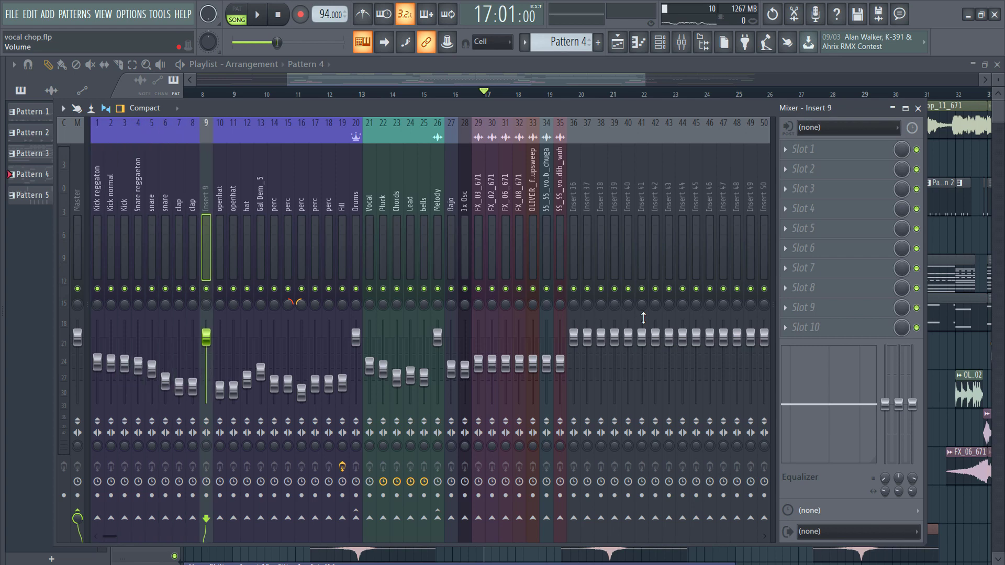
key("alt+Right")
key("alt+Right")
key("alt+Right")
key("alt+Right")
key("alt+Right")
key("alt+Right")
key("alt+Right")
key("alt+Right")
key("alt+Right")
key("alt+Right")
key("alt+Right")
key("alt+Right")
key("alt+Right")
key("alt+Right")
key("alt+Right")
key("alt+Right")
key("alt+Right")
key("alt+Right")
key("alt+Right")
key("alt+Right")
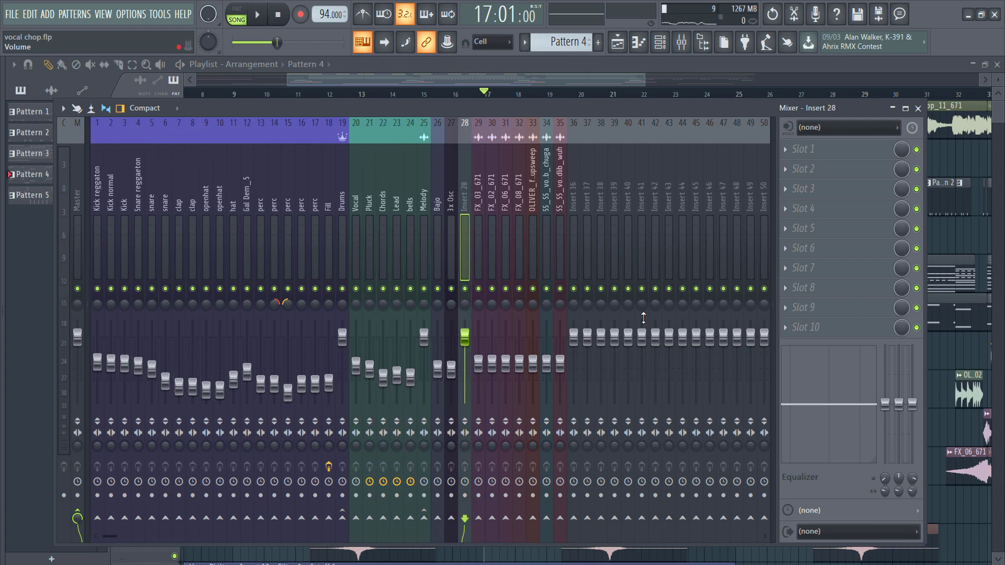
key("alt+Right")
key("alt+Right")
key("alt+Right")
key("alt+Right")
key("alt+Right")
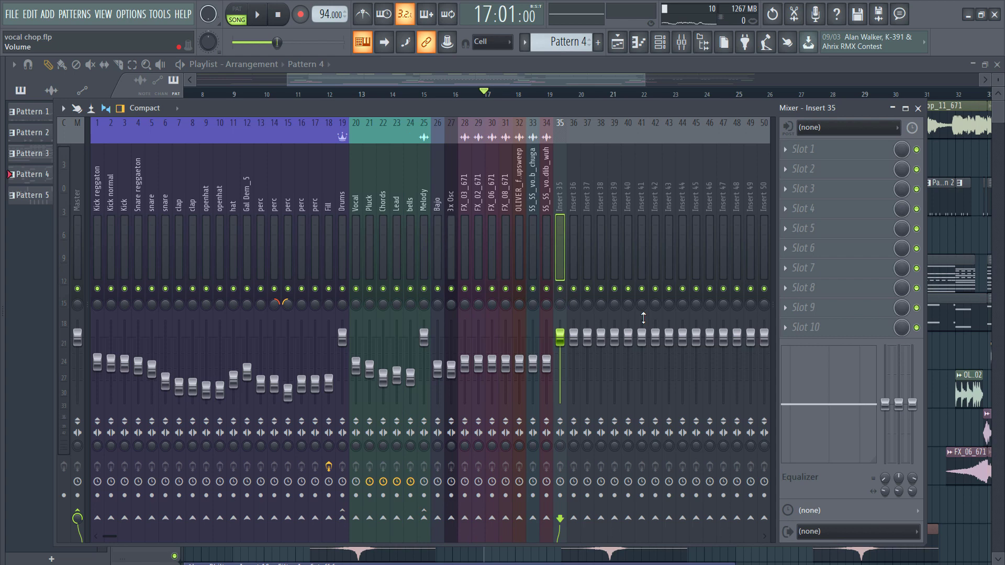
Add a separator before the Vocal track and rename the Drums track as "bus Drums".
right_click(354, 198)
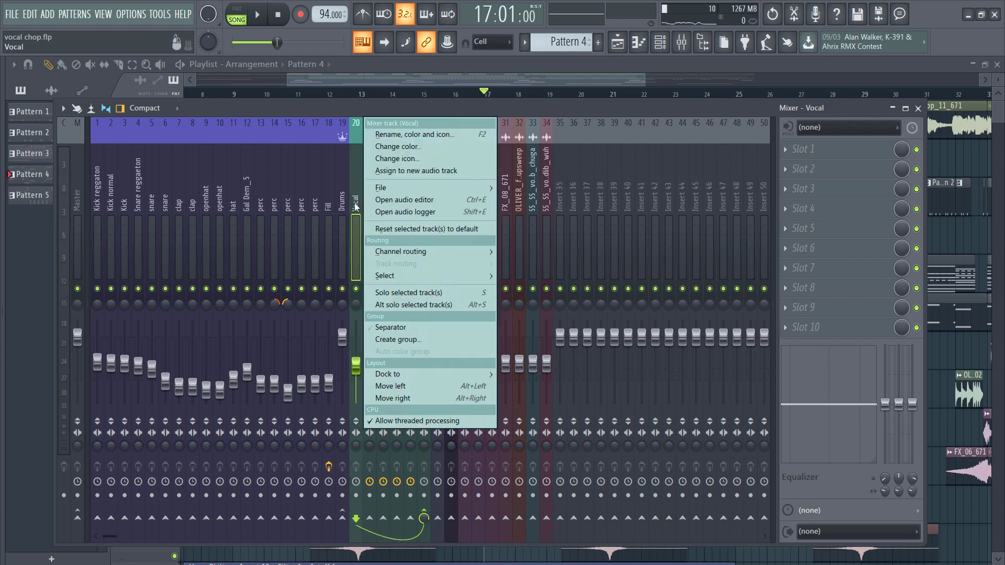
left_click(398, 327)
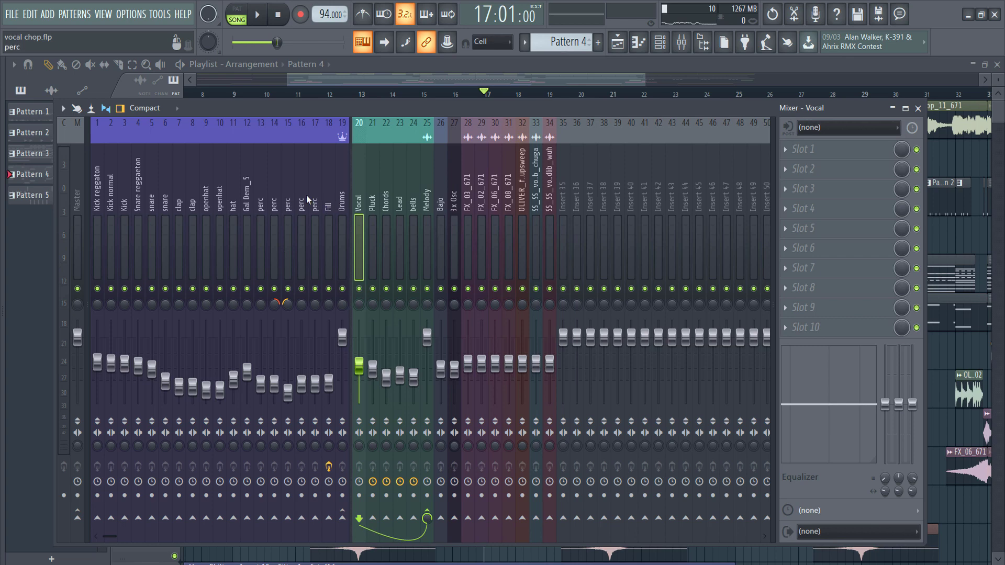
right_click(341, 200)
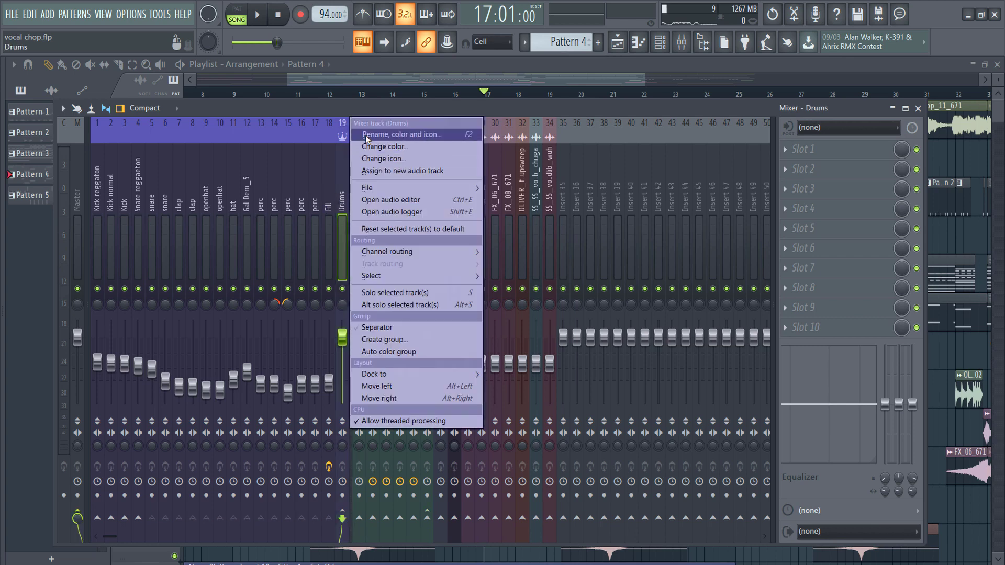
left_click(361, 131)
key("Home")
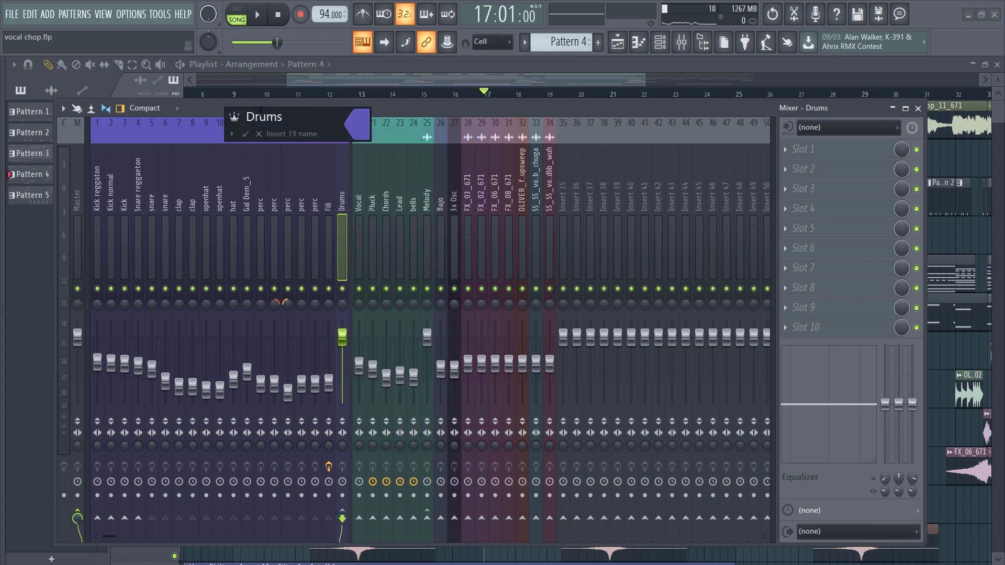
type("bus")
key("Return")
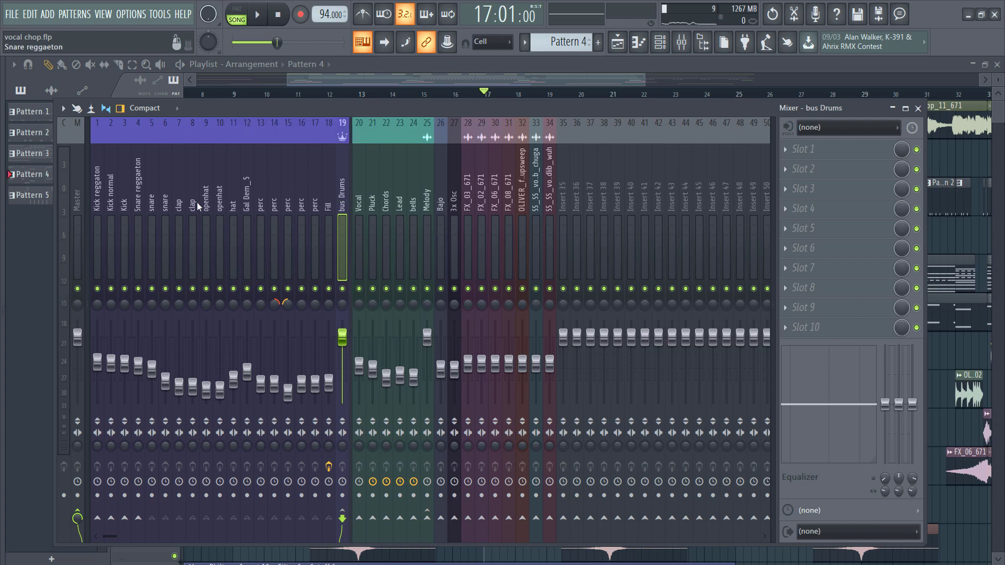
Color the empty mixer tracks 35 and 36 purple like the drum group, leaving their names blank.
left_click_drag(564, 201, 577, 202)
right_click(576, 201)
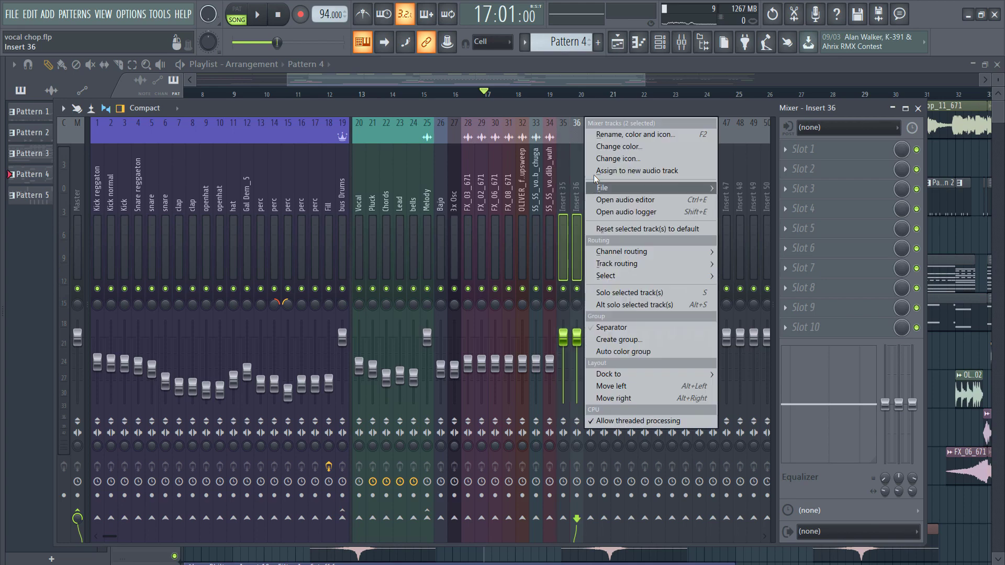
left_click(607, 134)
left_click(492, 124)
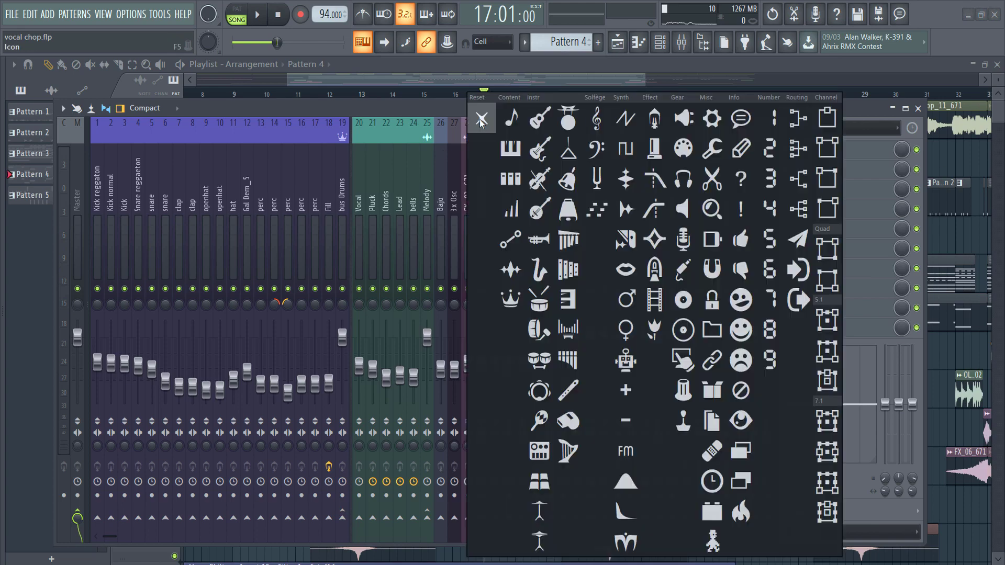
left_click(477, 127)
left_click(474, 133)
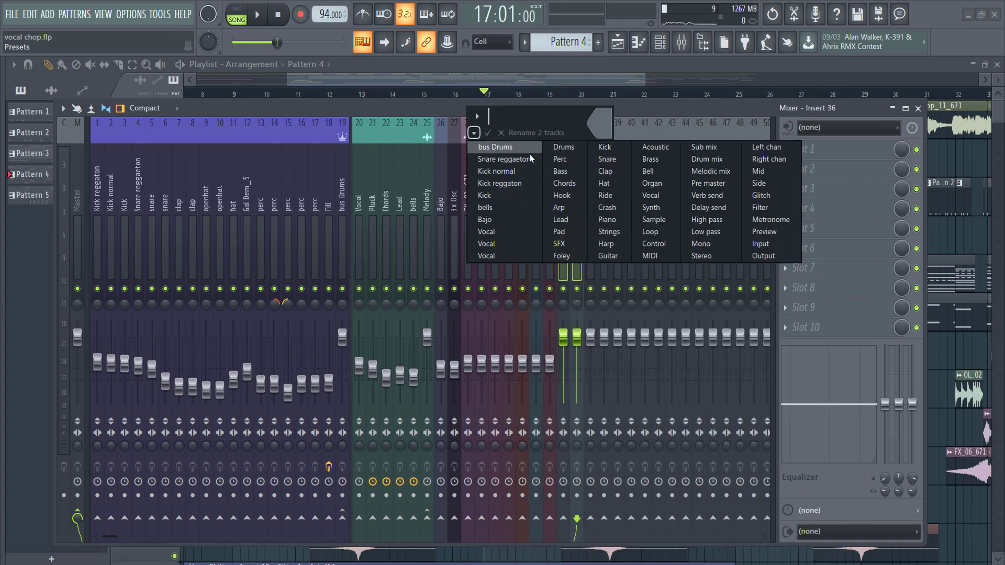
left_click(597, 121)
left_click(715, 113)
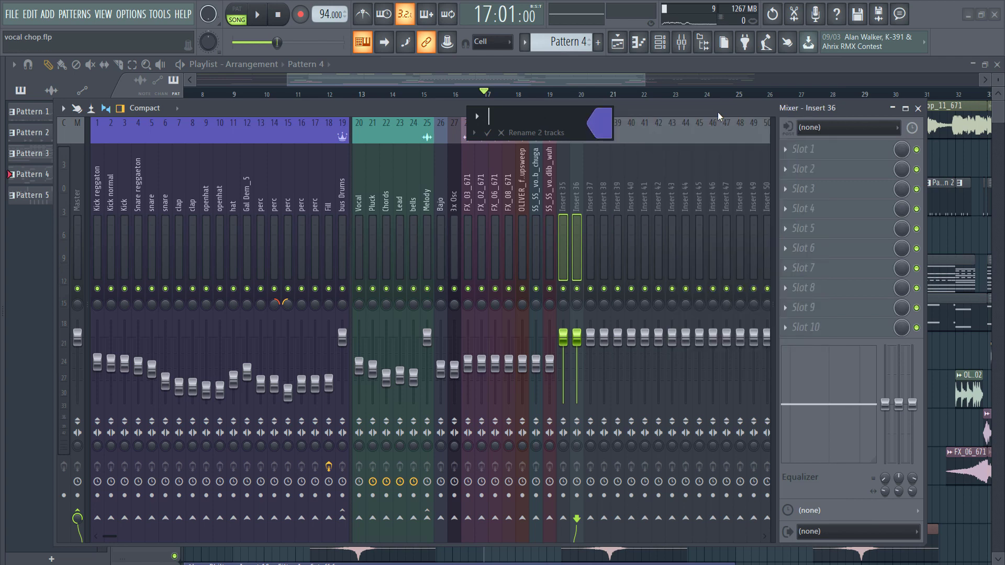
key("Return")
Move the two purple empty tracks together into the drum group, to slots 5 and 6 after Snare reggaeton.
key("alt+Left")
key("alt+Left")
key("alt+Left")
key("alt+Left")
key("alt+Left")
key("alt+Left")
key("alt+Left")
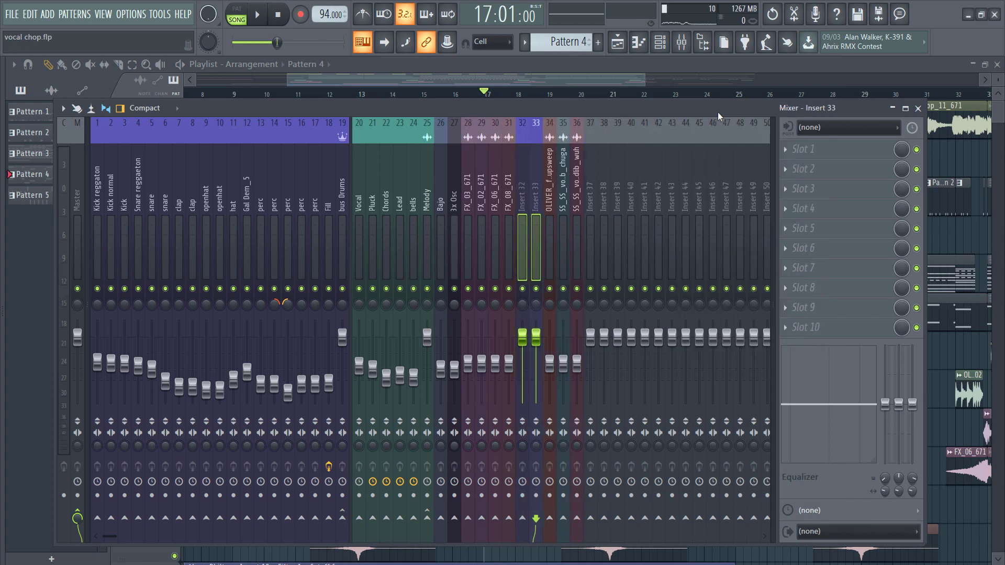
key("alt+Left")
key("alt+Left")
key("alt+Left")
key("alt+Left")
key("alt+Left")
key("alt+Left")
key("alt+Left")
key("alt+Left")
key("alt+Left")
key("alt+Left")
key("alt+Left")
key("alt+Left")
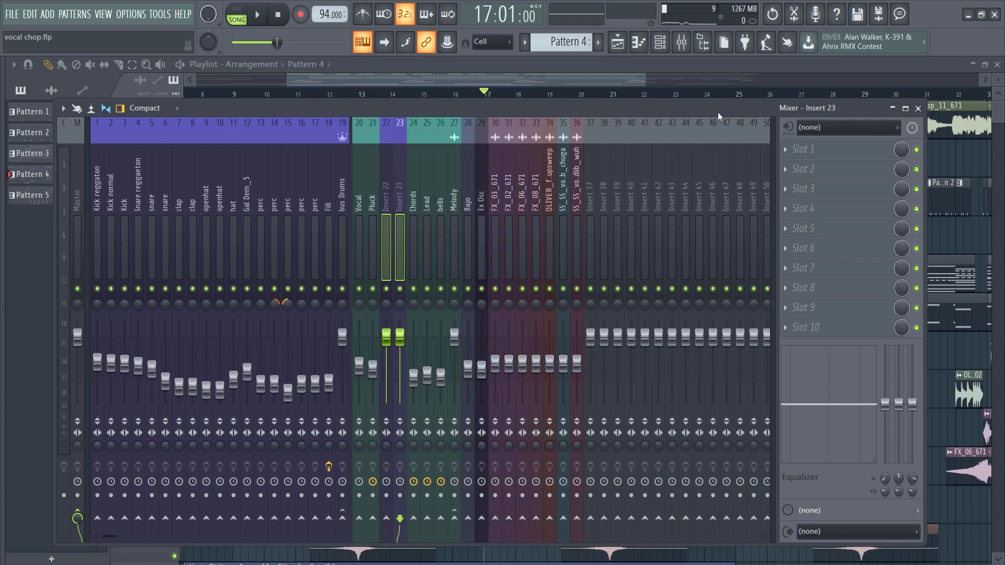
key("alt+Left")
key("alt+Left")
key("alt+Left")
key("alt+Left")
key("alt+Left")
key("alt+Left")
key("alt+Left")
key("alt+Left")
key("alt+Left")
key("alt+Left")
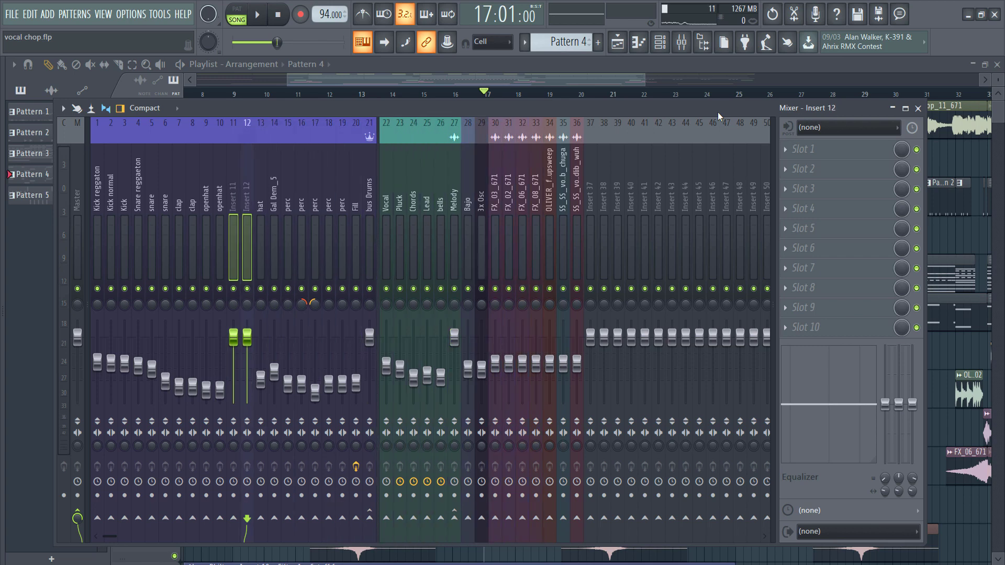
key("alt+Left")
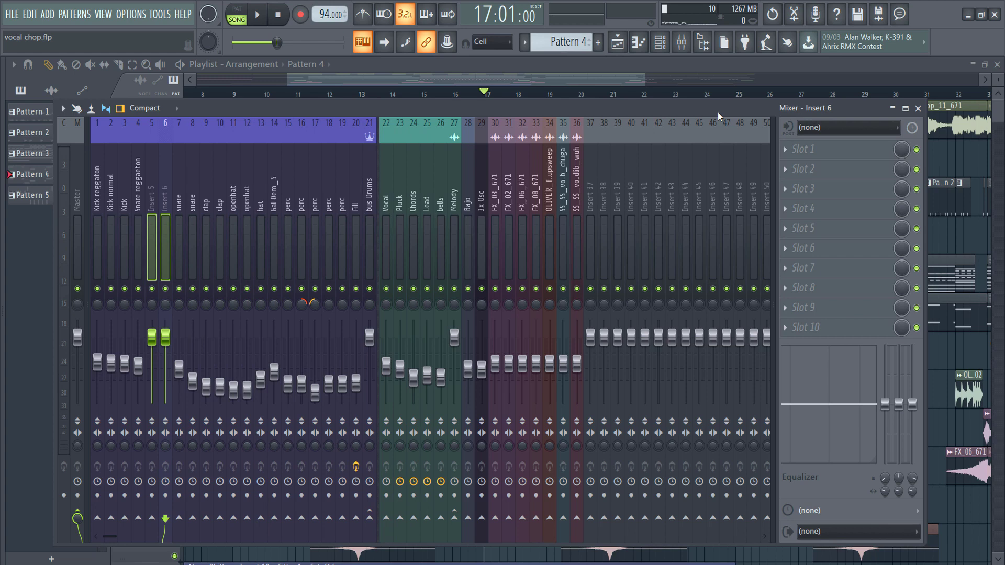
Shift the two empty tracks past the snares, leaving one at slot 8 and returning the other to slot 5.
key("alt+Right")
key("alt+Right")
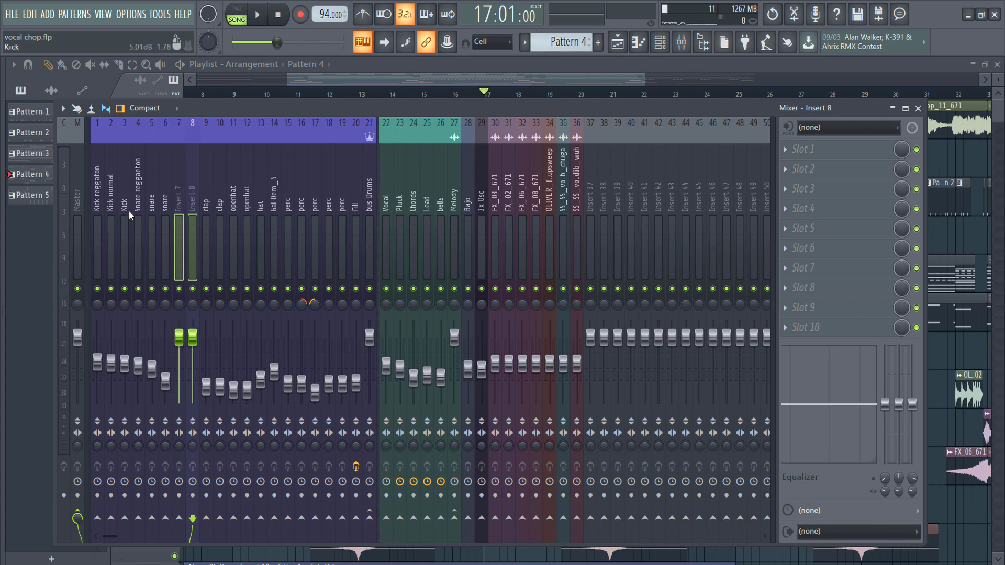
left_click(174, 186)
key("alt+Left")
key("alt+Left")
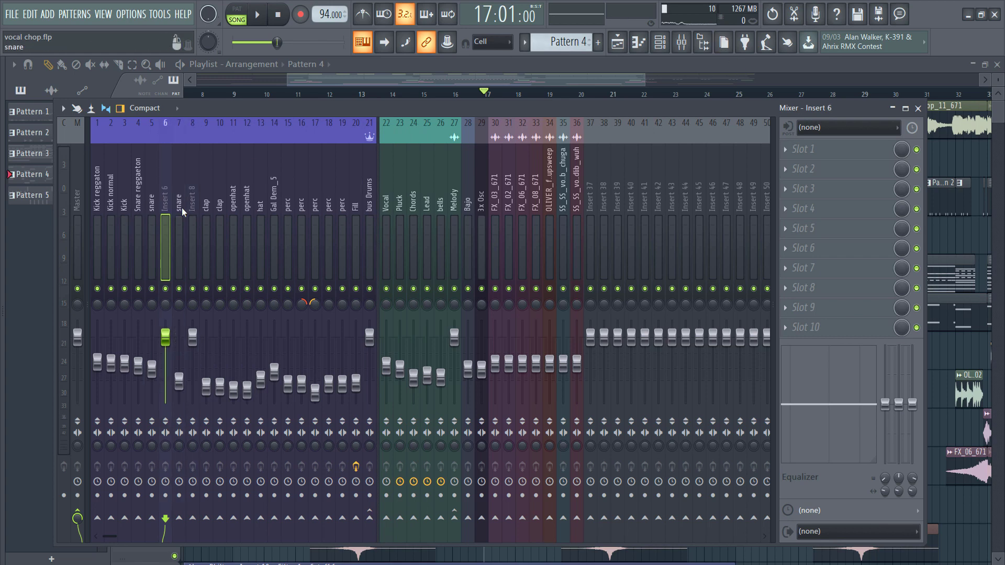
Rename the empty track in slot 5 as "bus kick" and give it the crown icon.
right_click(153, 146)
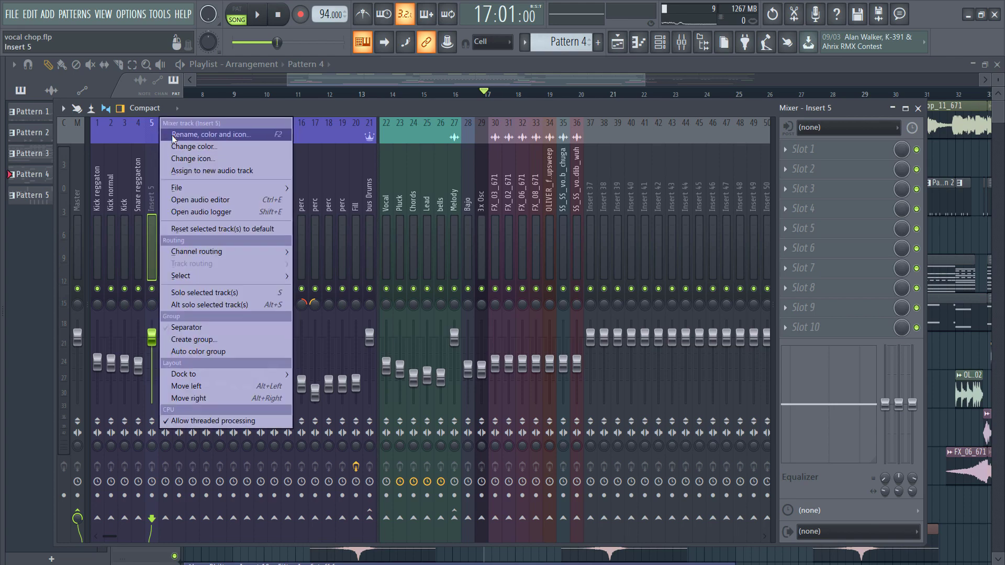
left_click(172, 135)
type("bus kick")
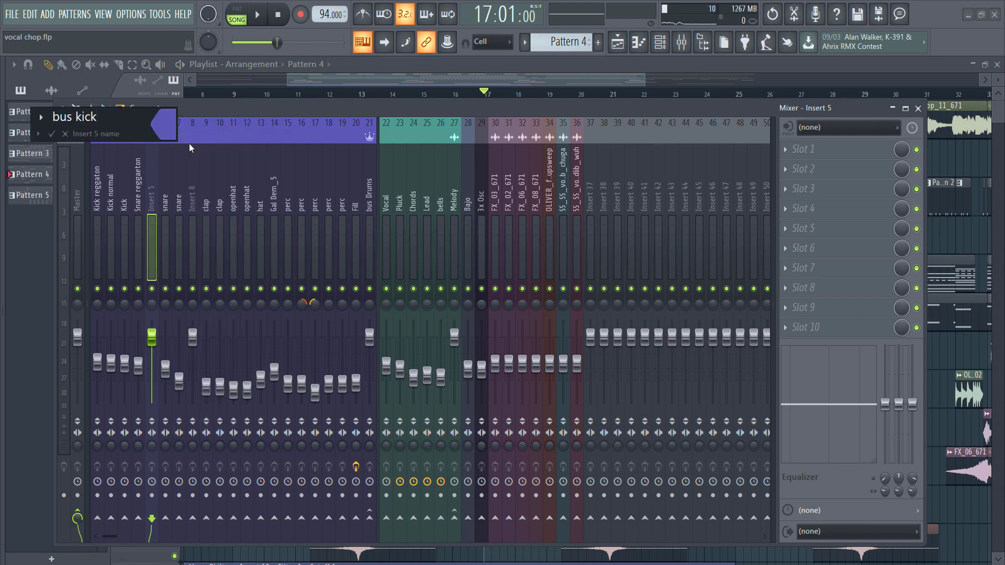
left_click(42, 126)
left_click(79, 301)
Rename the empty track in slot 8 as "bus snare" and give it the crown icon.
left_click(193, 199)
right_click(192, 199)
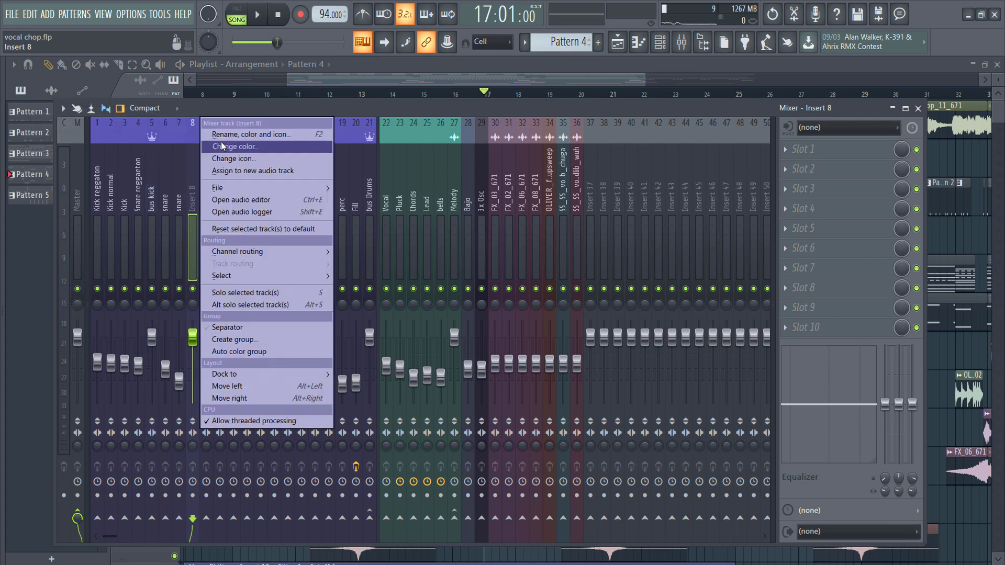
left_click(225, 130)
type("bus snare")
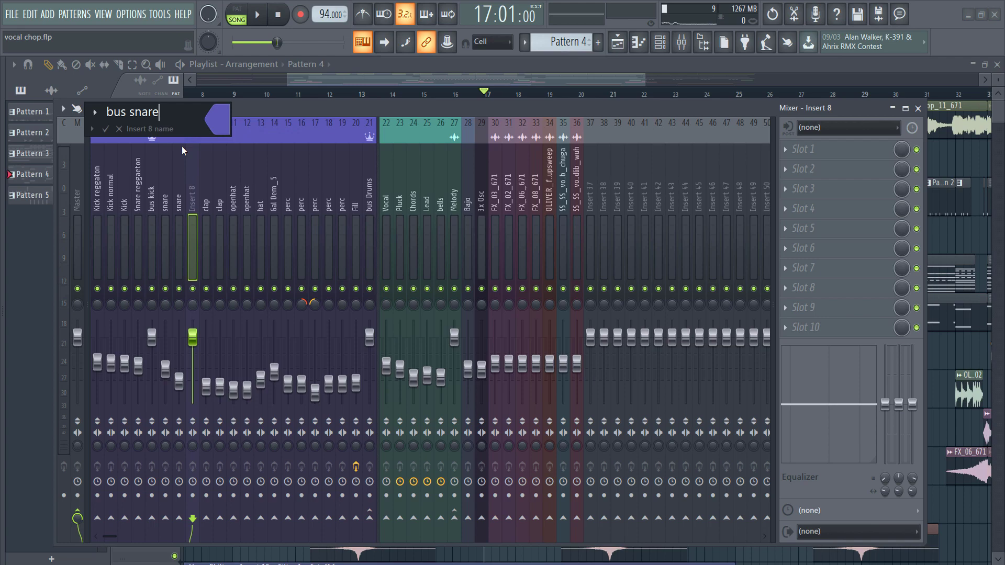
key("Return")
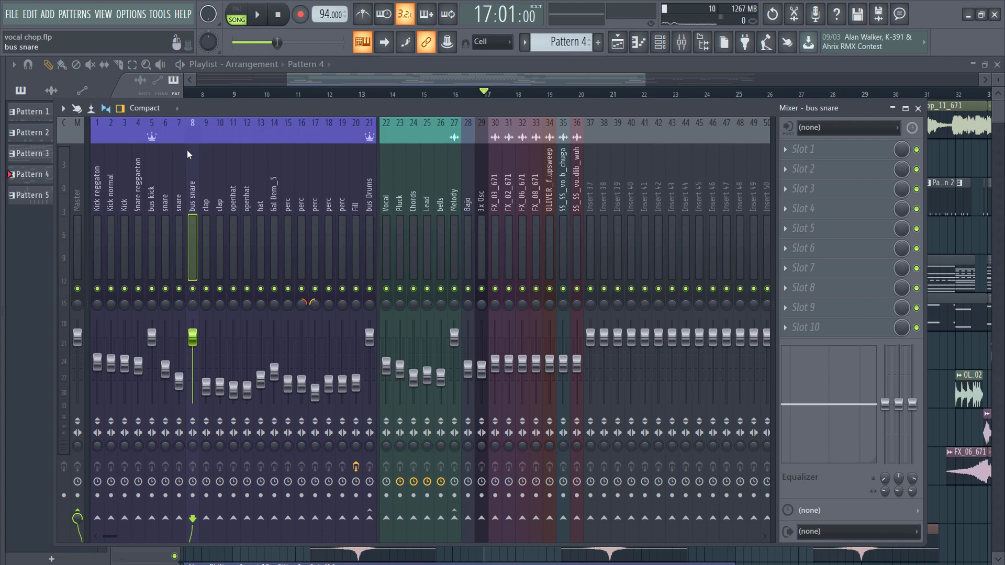
right_click(188, 149)
left_click(209, 131)
left_click(72, 121)
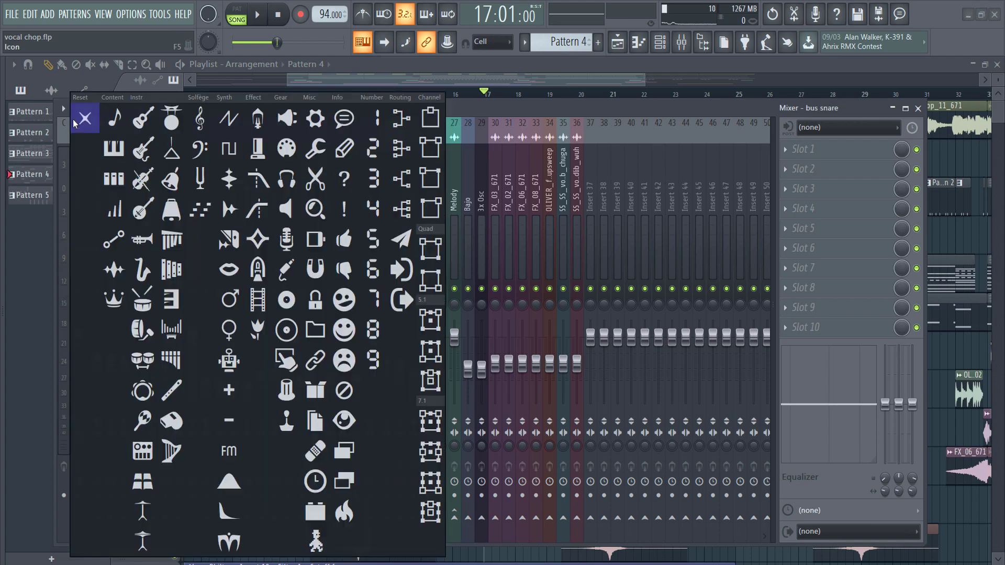
left_click(109, 293)
key("Return")
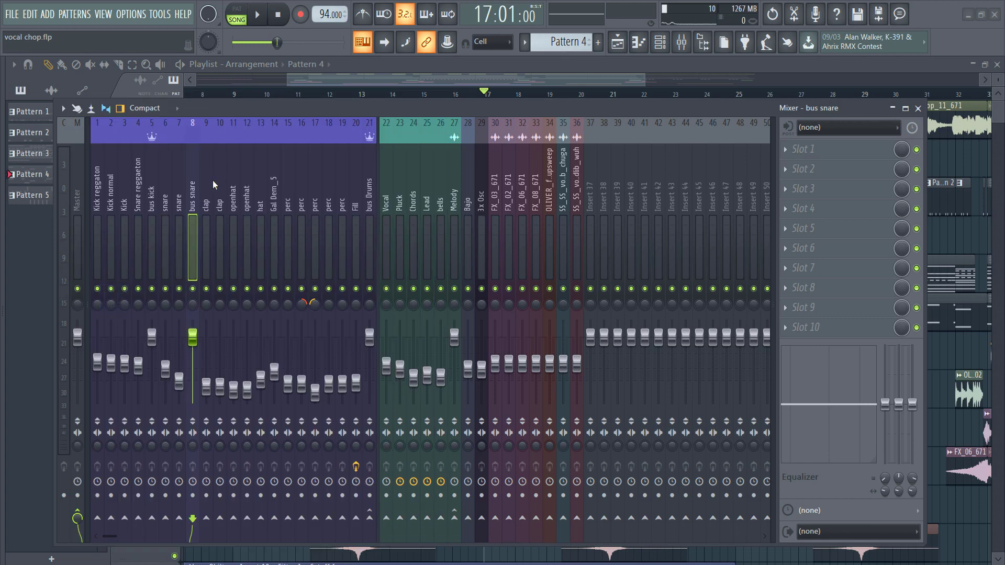
Add a separator before the first clap track in slot 9.
left_click(212, 180)
right_click(211, 180)
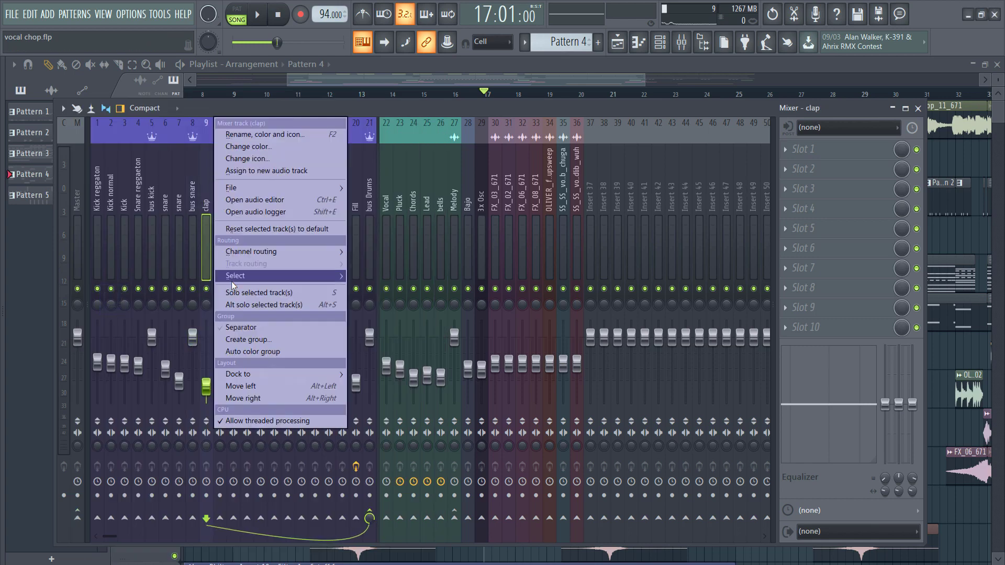
left_click(237, 327)
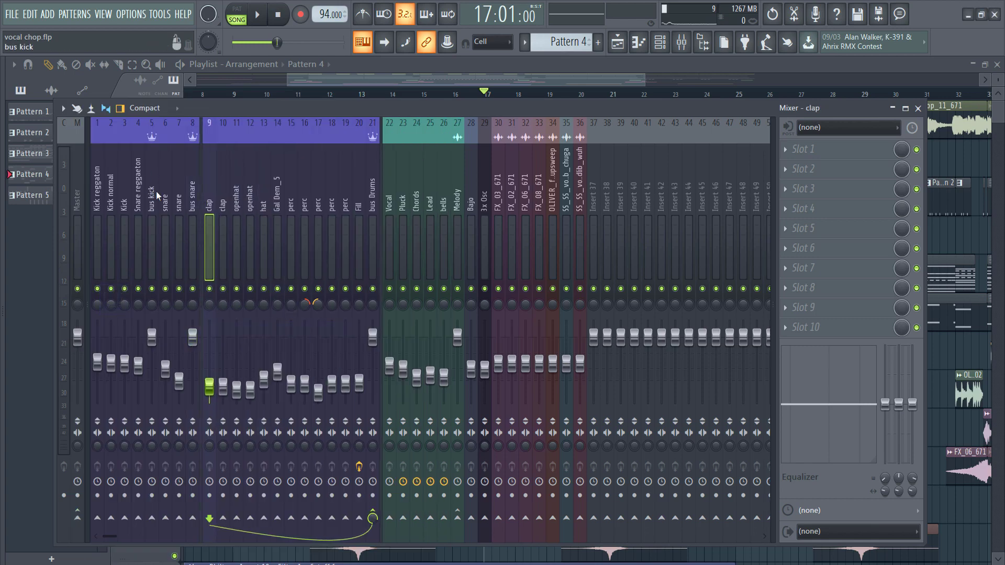
Add a separator before the snare track in slot 6, right after the kick bus.
left_click(162, 190)
right_click(162, 190)
left_click(199, 326)
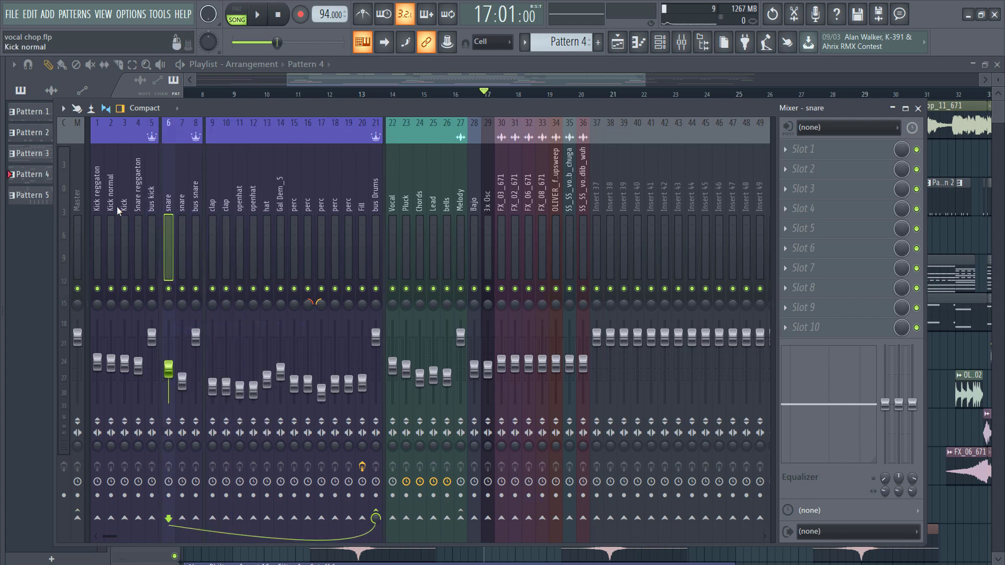
Move the Snare reggaeton track out of the kick group to slot 7, directly before the snare bus.
left_click(142, 204)
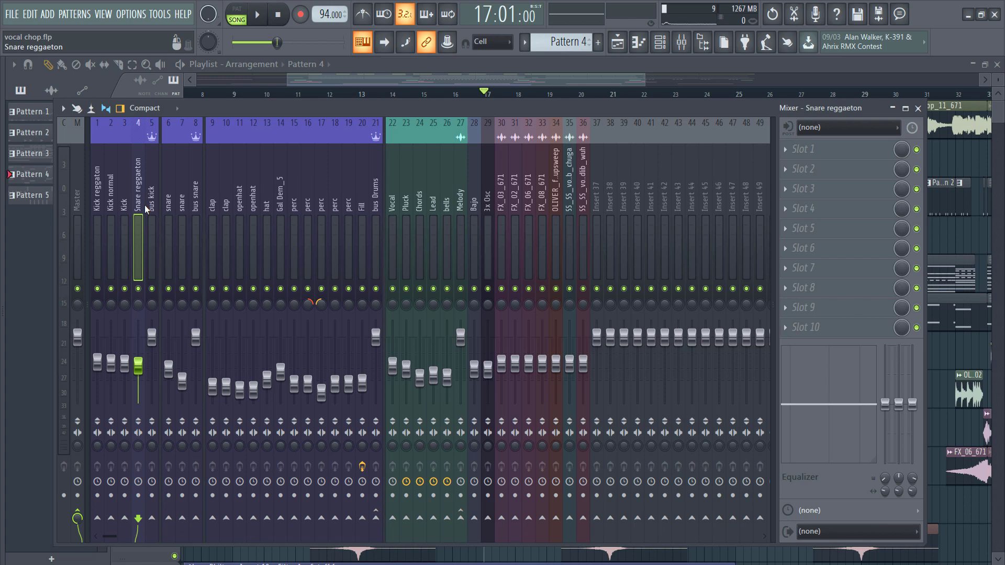
key("alt+Right")
key("alt+Right")
key("alt+Right")
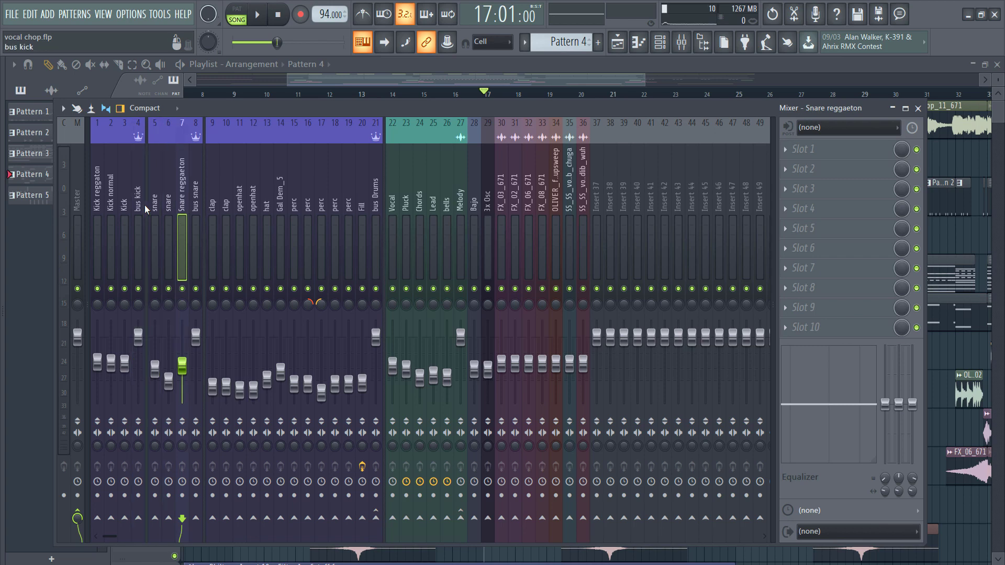
key("alt+Left")
key("alt+Left")
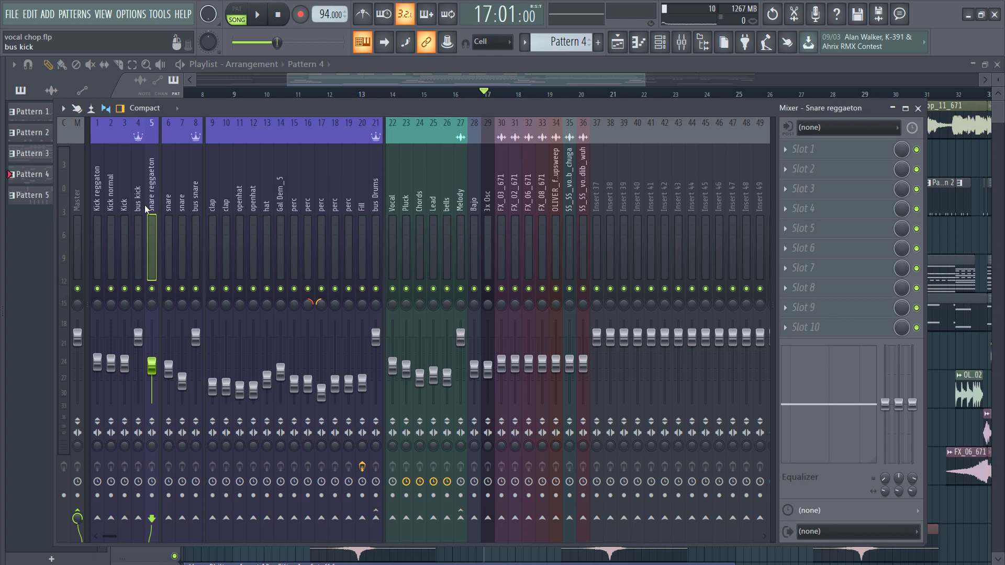
key("alt+Right")
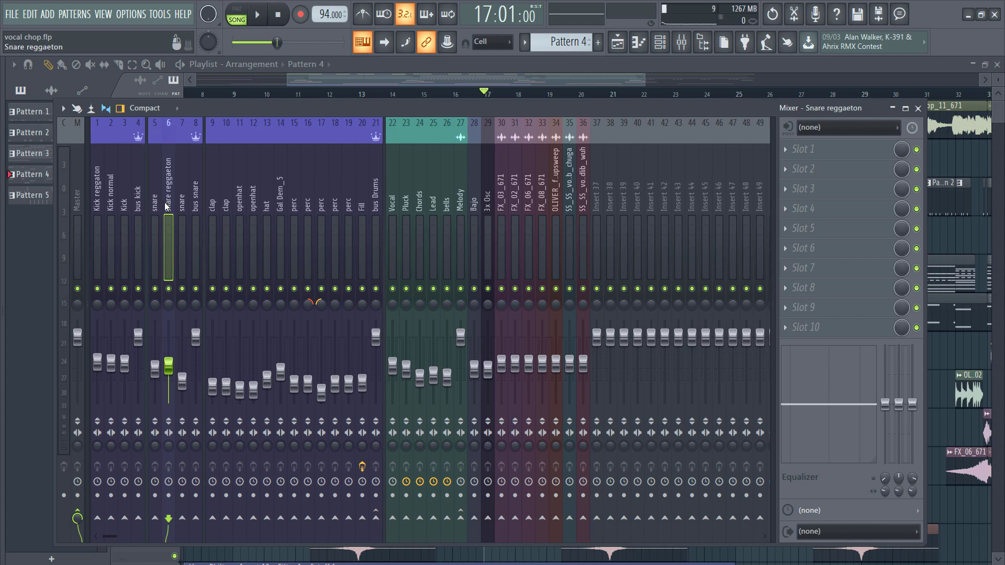
key("alt+Right")
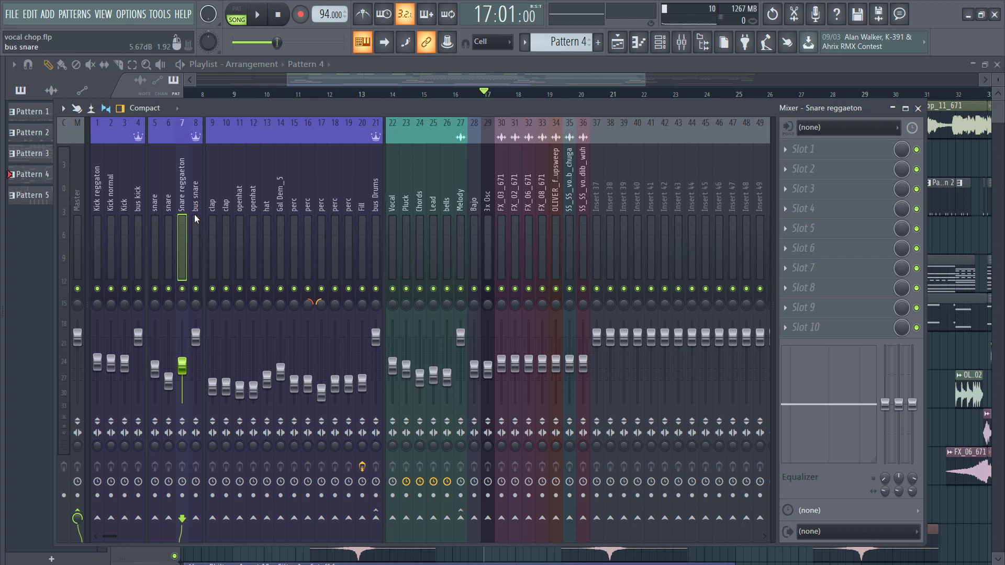
Select the snare, snare and Snare reggaeton mixer tracks and route them only to the bus snare track.
left_click_drag(182, 207, 159, 209)
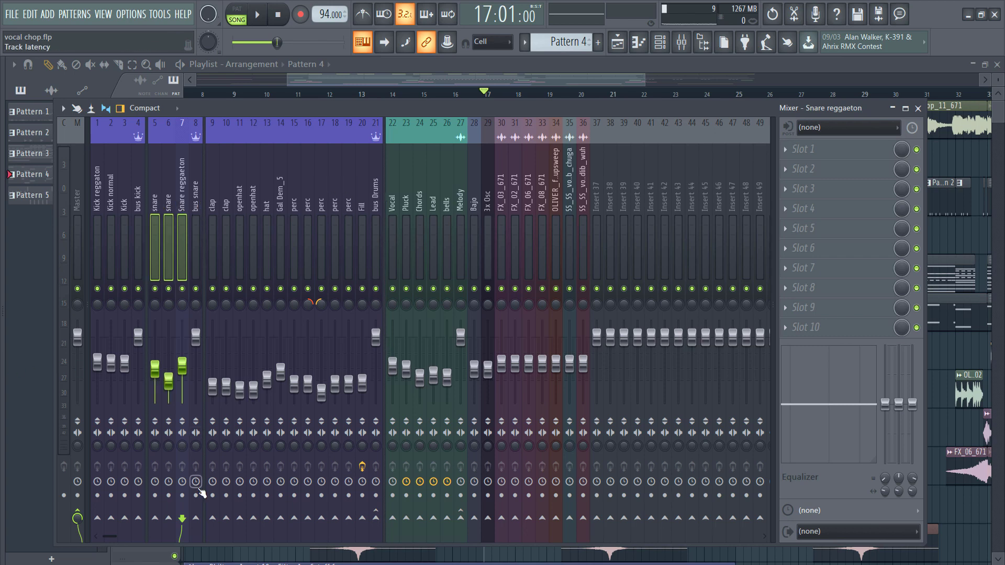
right_click(196, 517)
left_click(205, 520)
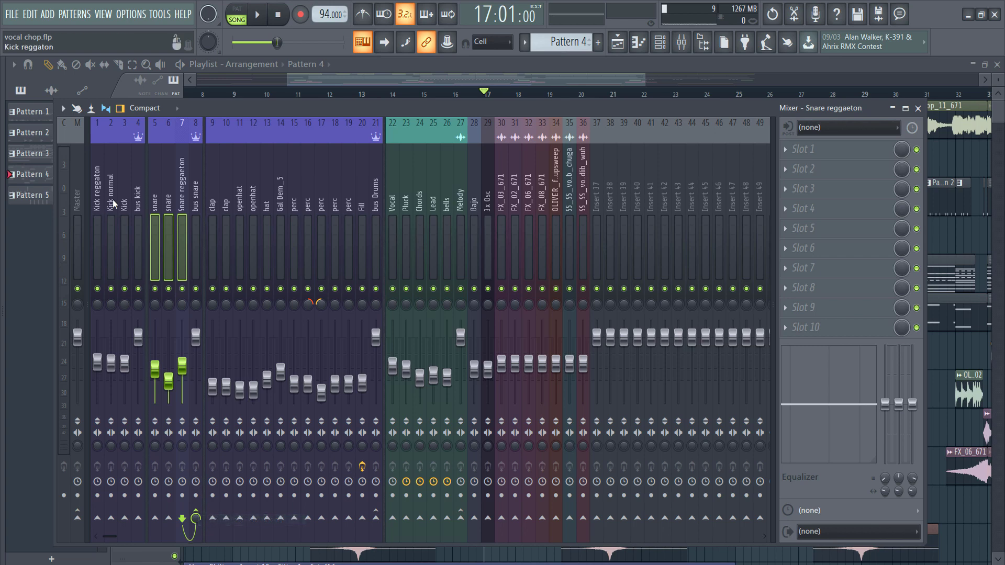
Route the Kick reggaton, Kick normal and Kick mixer tracks only to the bus kick track.
left_click_drag(124, 201, 98, 202)
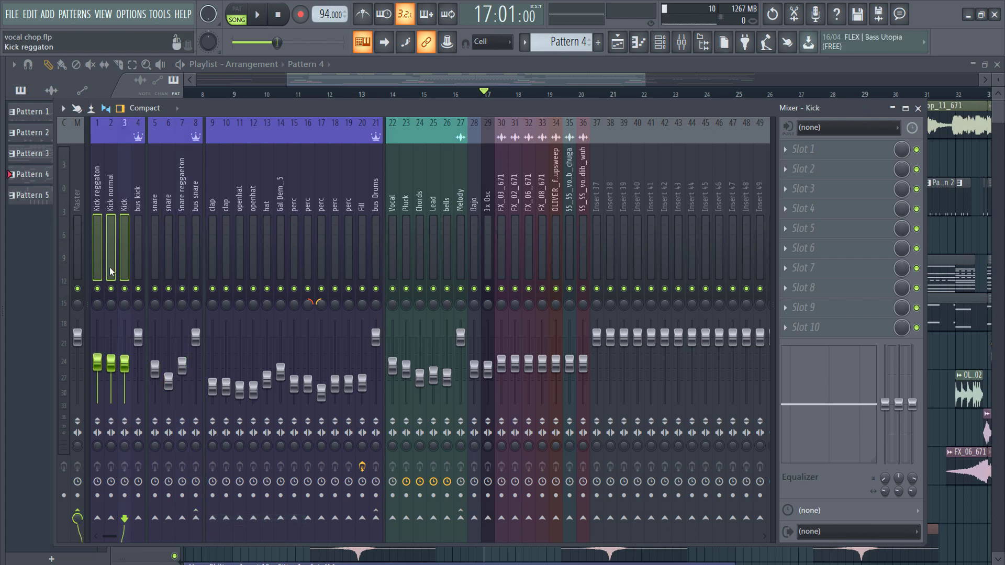
right_click(138, 518)
left_click(147, 521)
left_click(117, 197)
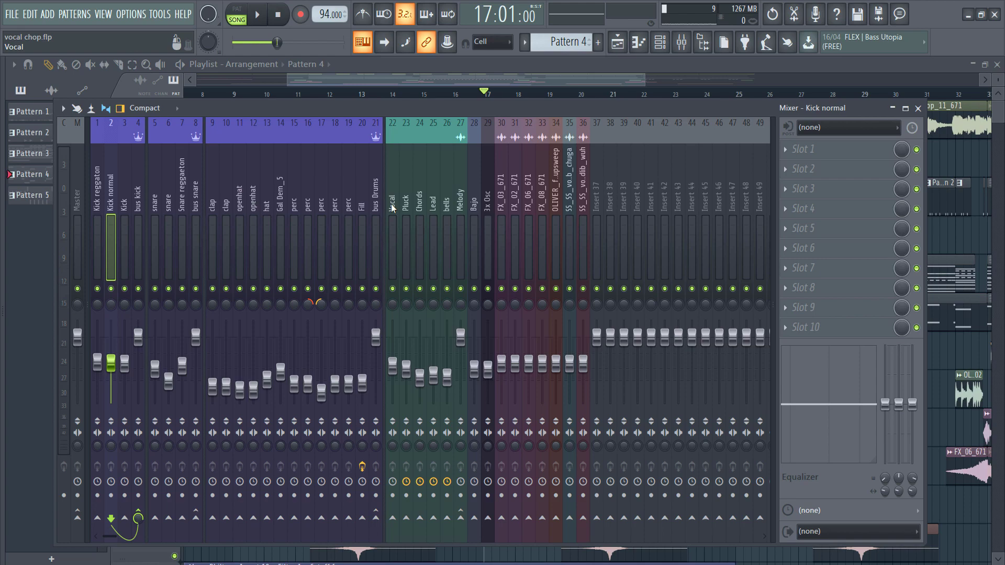
Close the mixer and place the playlist's song position at the start of bar 9.
left_click(322, 78)
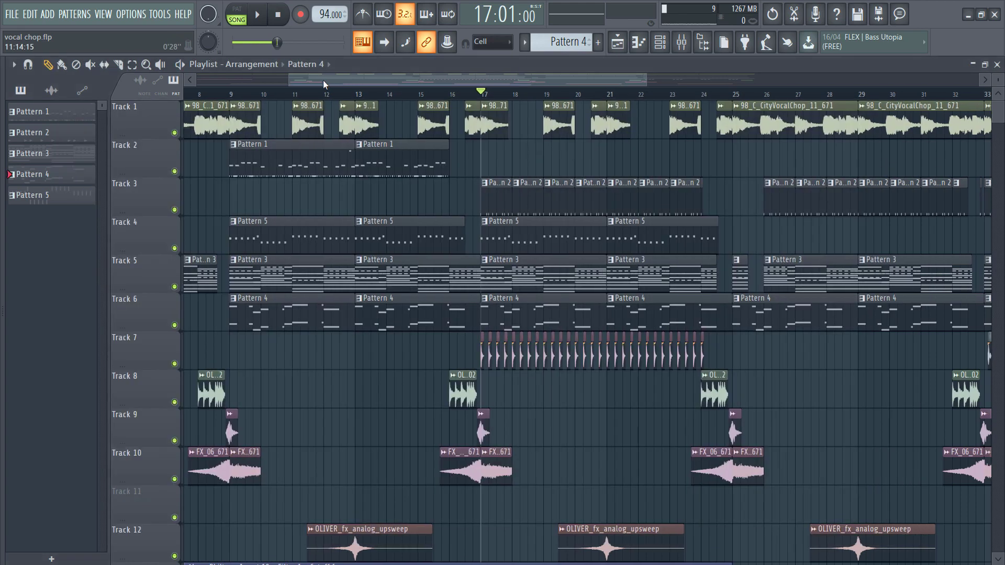
scroll(415, 97, "down", 3)
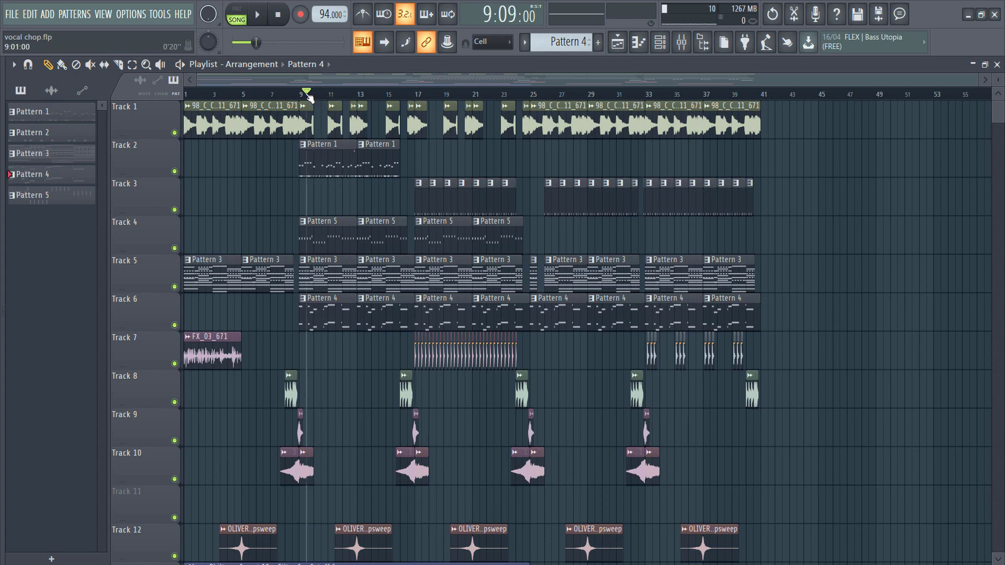
scroll(306, 99, "up", 3)
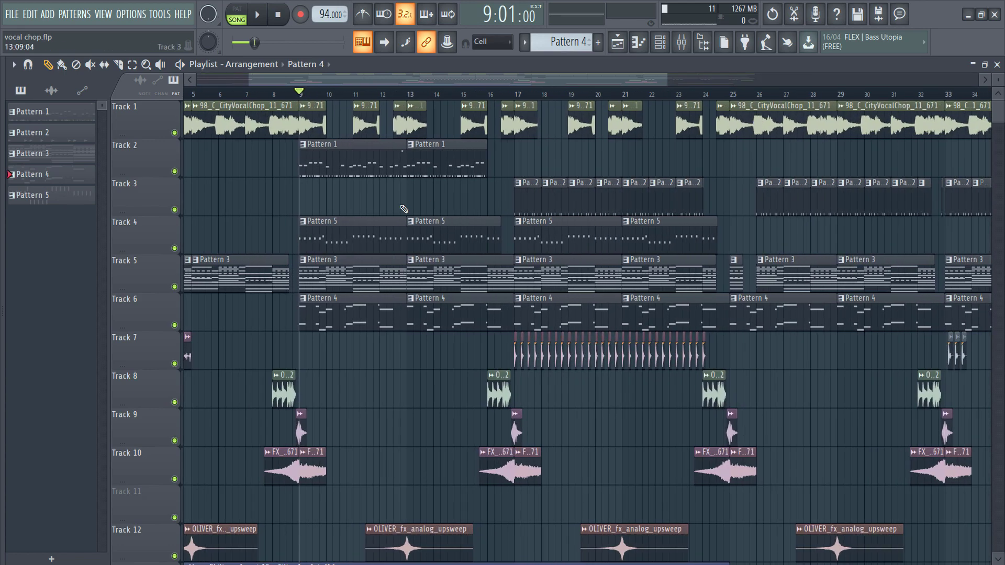
scroll(401, 209, "down", 4)
scroll(295, 244, "up", 4)
Open the mixer and add separators to the Bajo and 3x Osc tracks.
left_click(681, 45)
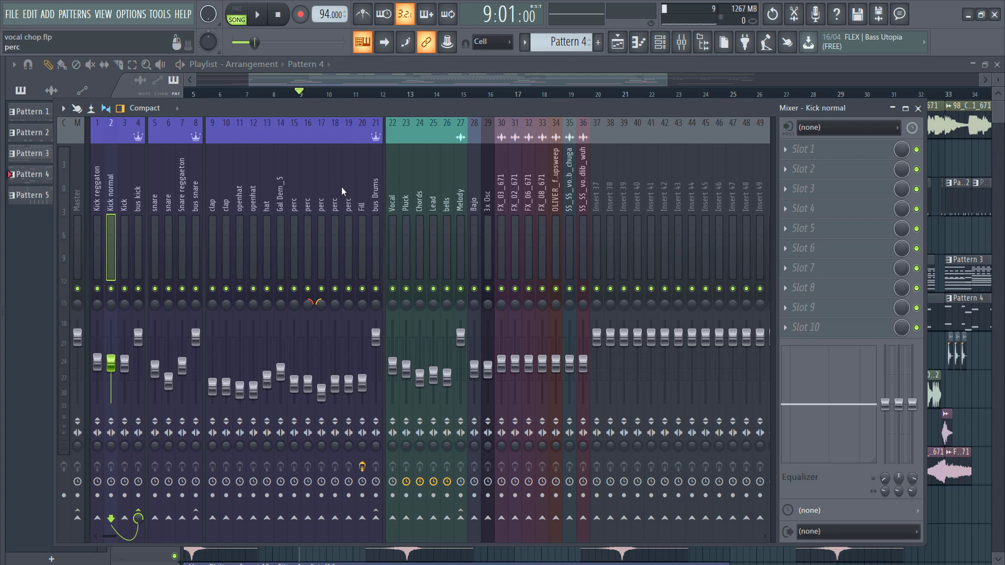
left_click_drag(491, 202, 475, 202)
right_click(474, 199)
left_click(472, 189)
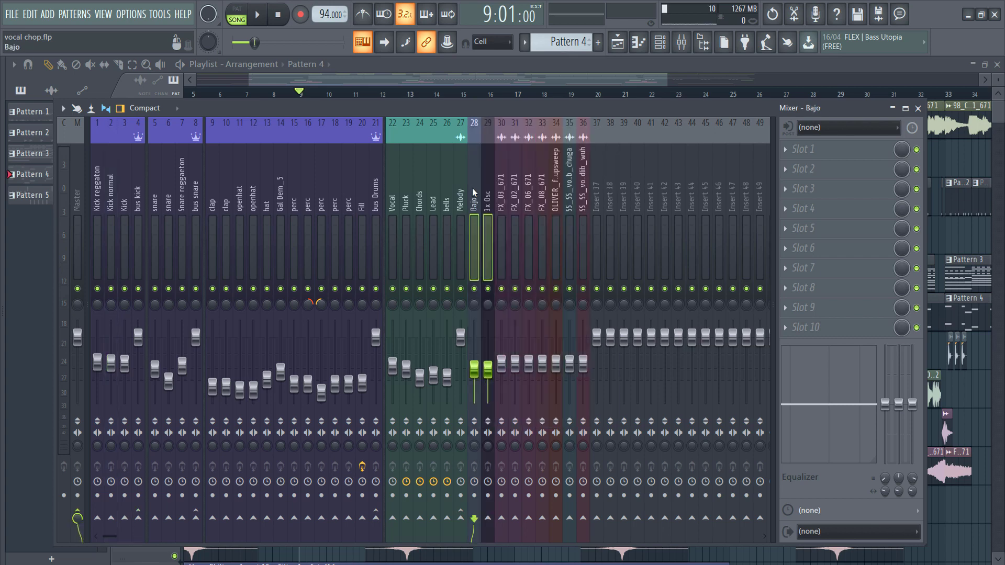
right_click(473, 188)
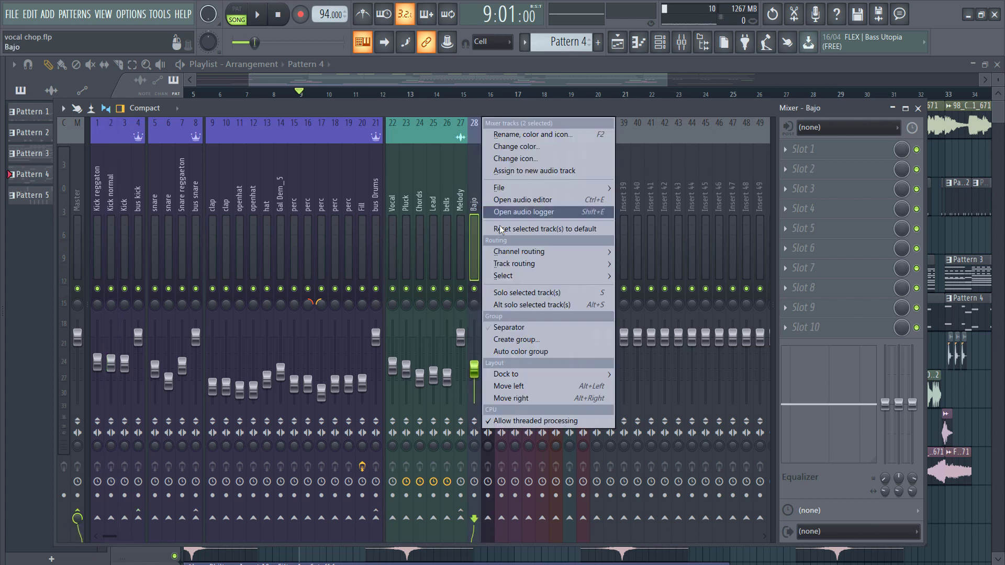
left_click(513, 328)
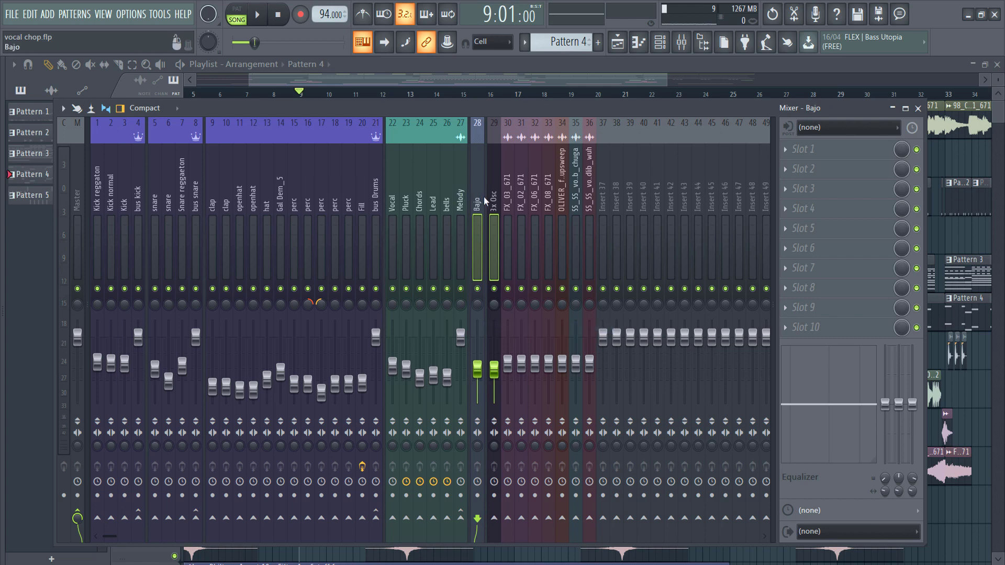
Remove the separator between the Bajo and 3x Osc mixer tracks.
left_click(488, 199)
right_click(488, 200)
left_click(520, 326)
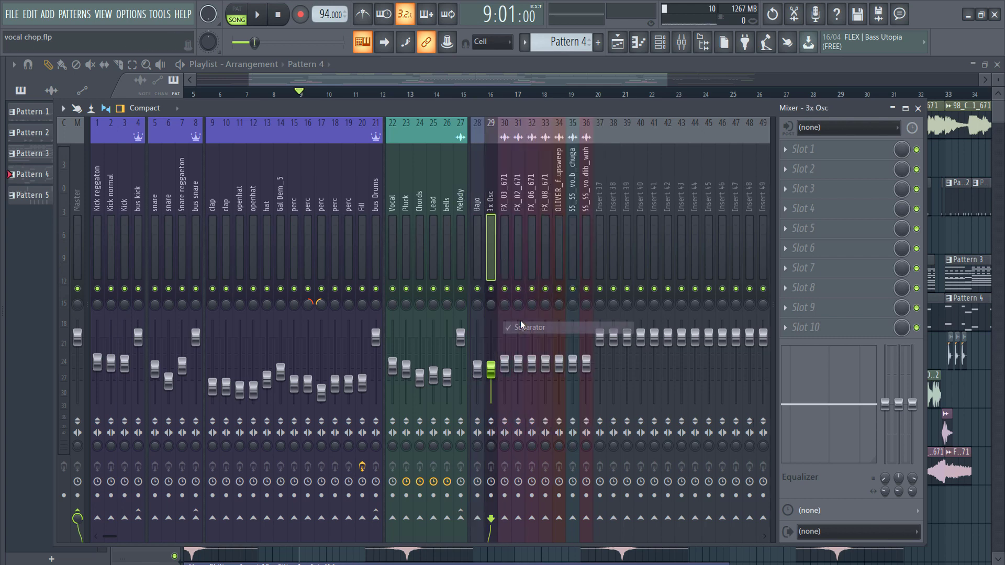
Select the Bajo and 3x Osc mixer tracks together and rename both as bajo.
left_click(479, 205, "ctrl")
right_click(478, 204)
left_click(543, 135)
type("ba")
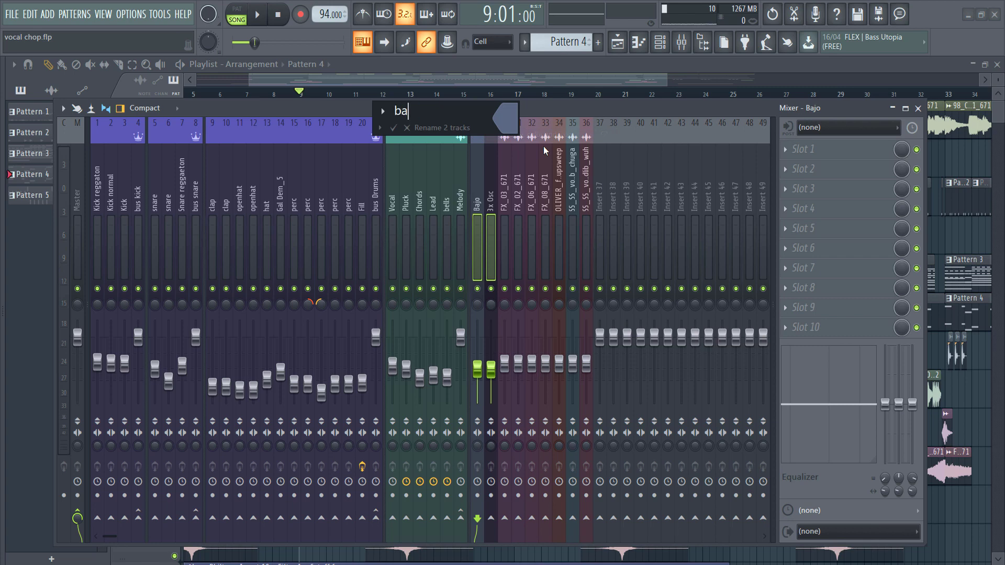
type("jo")
key("Return")
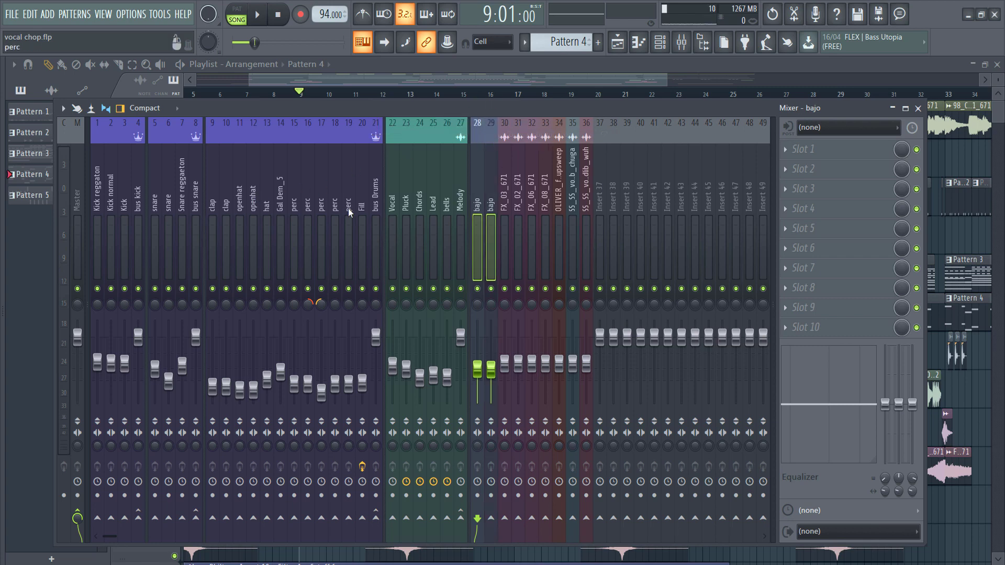
Play the song from bar 9, restart playback from bar 1, and return to the mixer's Vocal track.
left_click(460, 199)
key("space")
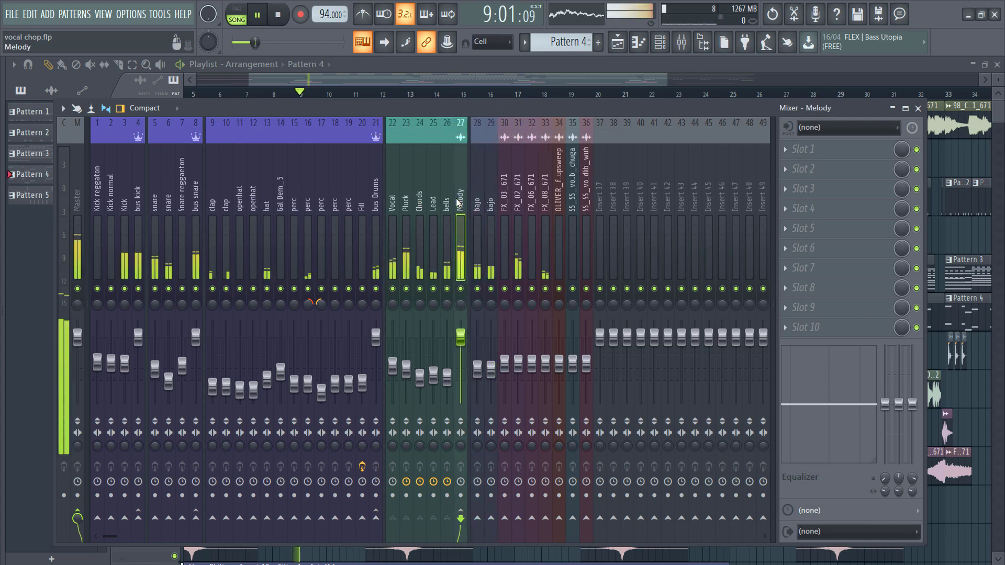
left_click(363, 87)
left_click_drag(210, 92, 4, 99)
left_click(686, 48)
left_click(396, 200)
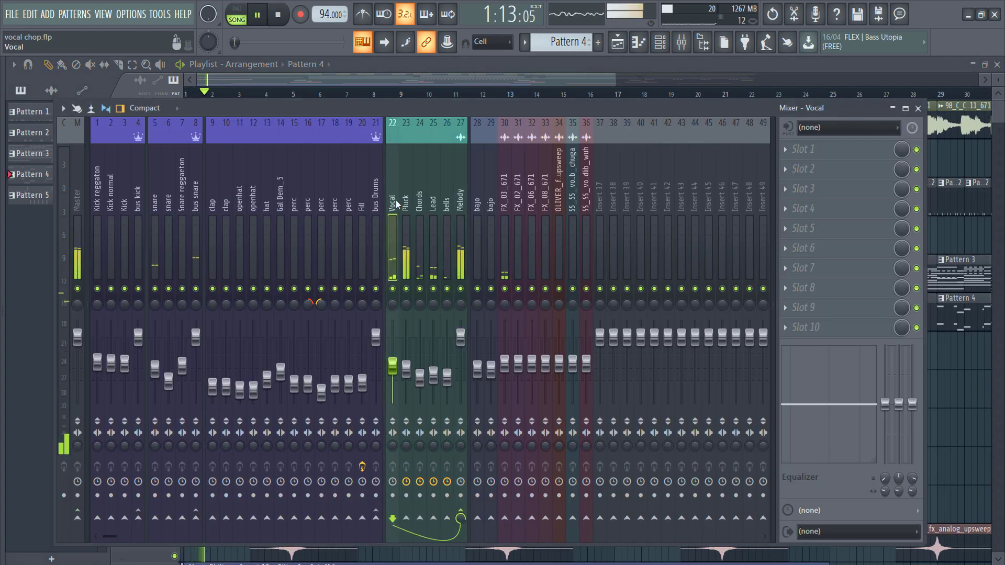
Insert Fruity Parametric EQ 2 in the Pluck track's first effect slot and load its Classic preset.
left_click(404, 200)
left_click(796, 150)
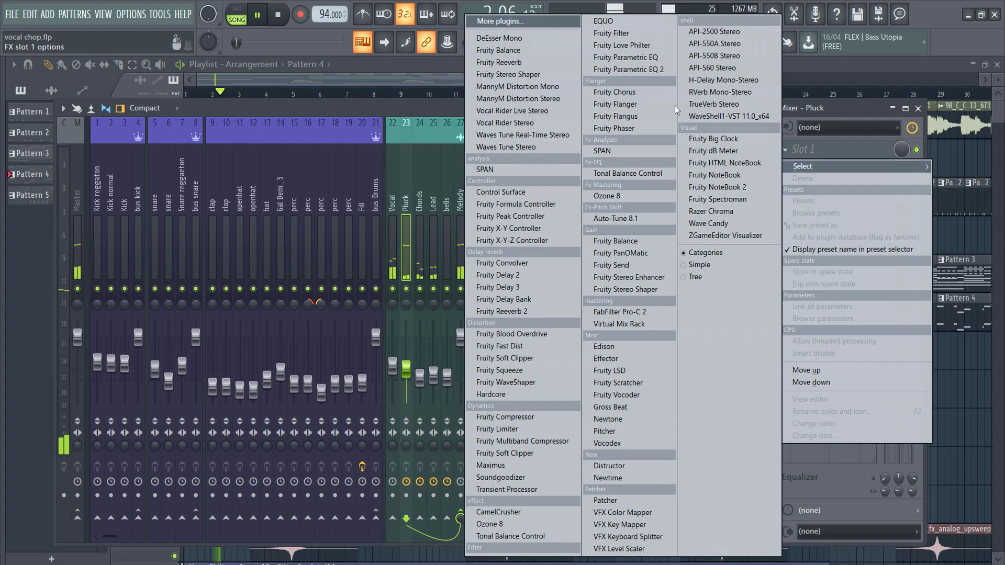
left_click(632, 72)
left_click(84, 186)
left_click(100, 245)
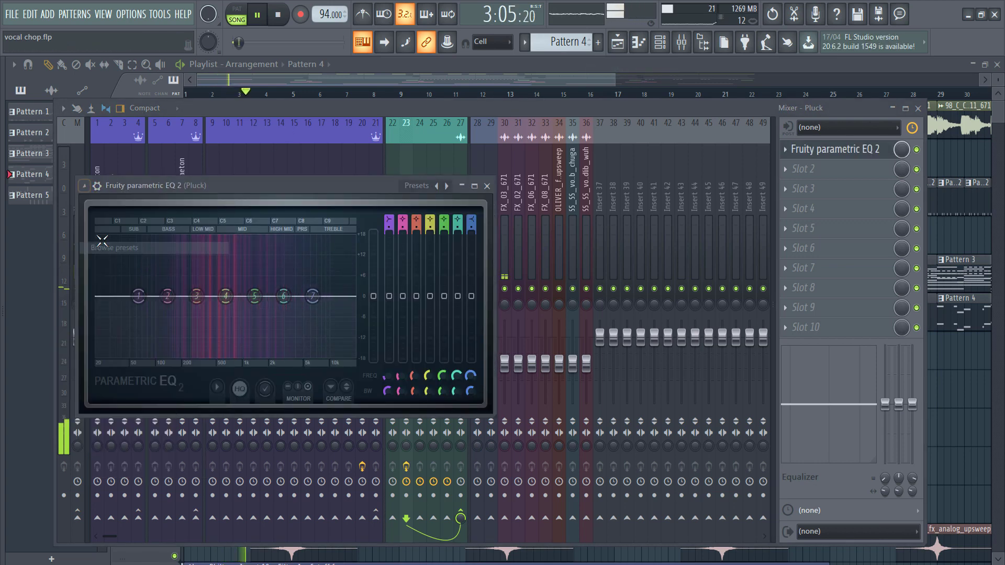
left_click(84, 186)
mouse_move(184, 236)
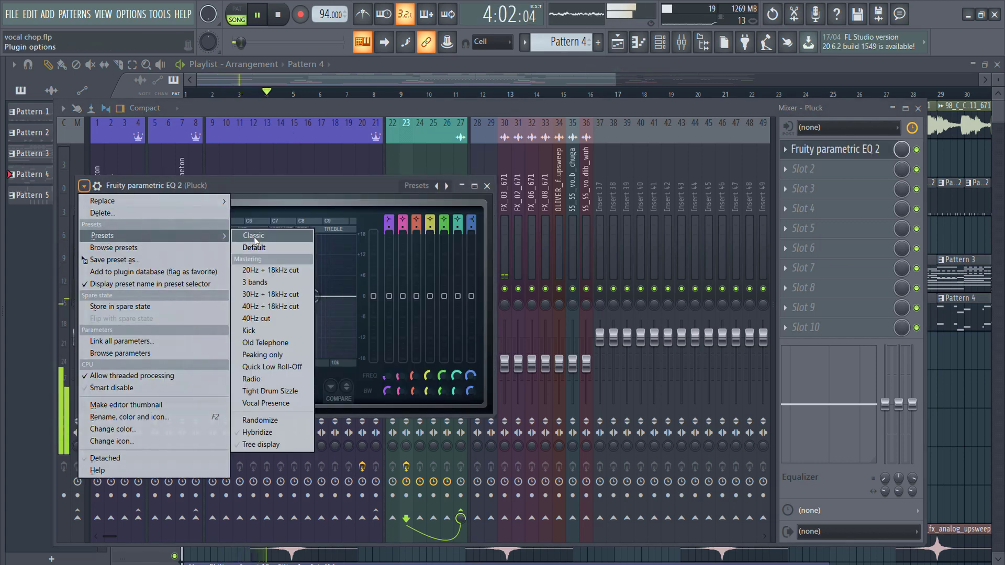
left_click(253, 238)
Set the Pluck EQ's band 1 high-pass slightly below 216 Hz and its band 7 low-pass to about 5915 Hz.
left_click_drag(104, 295, 185, 295)
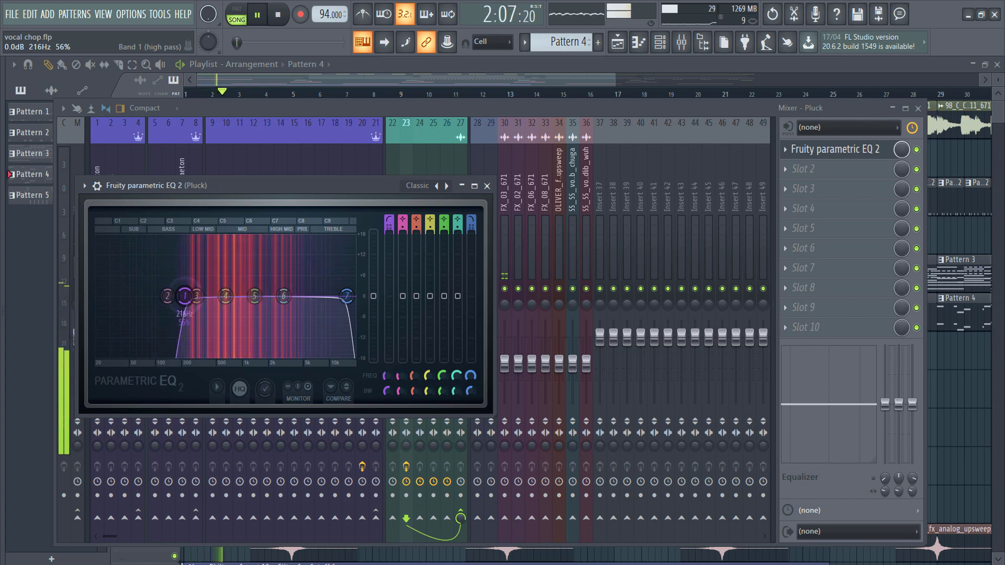
left_click_drag(346, 296, 310, 296)
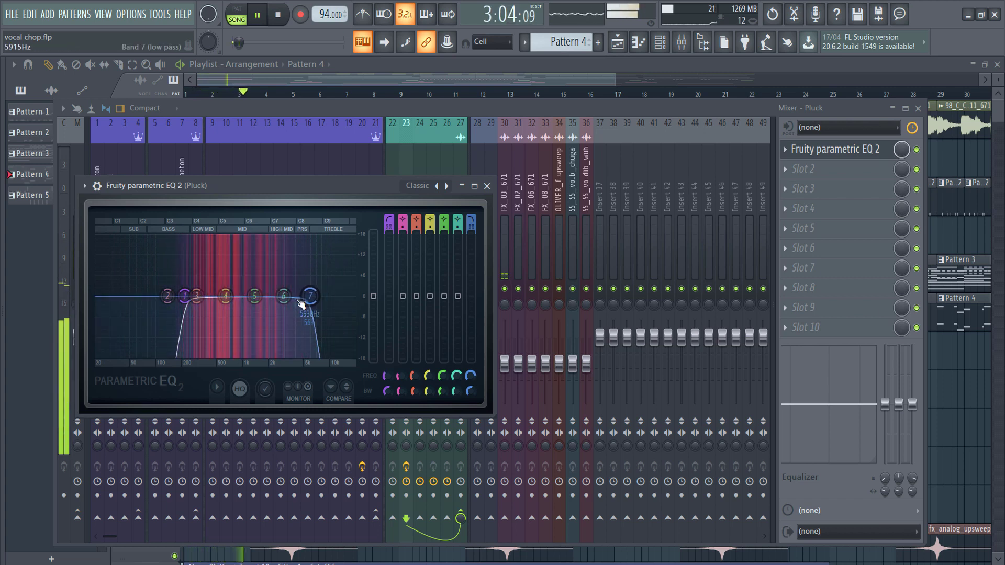
left_click_drag(185, 296, 181, 296)
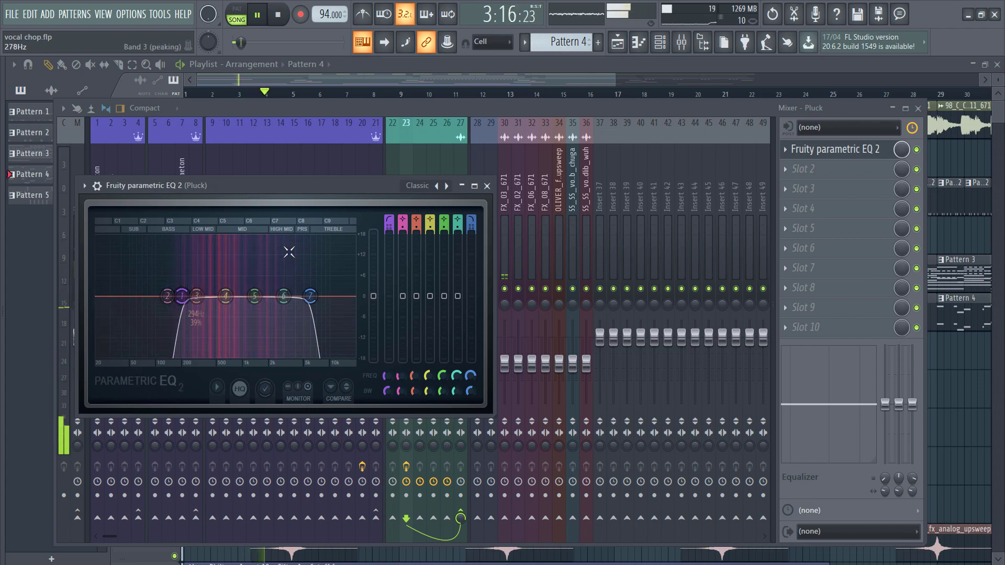
key("Escape")
Insert Fruity Parametric EQ 2 in the Vocal track's first effect slot and load its Classic preset.
left_click(391, 196)
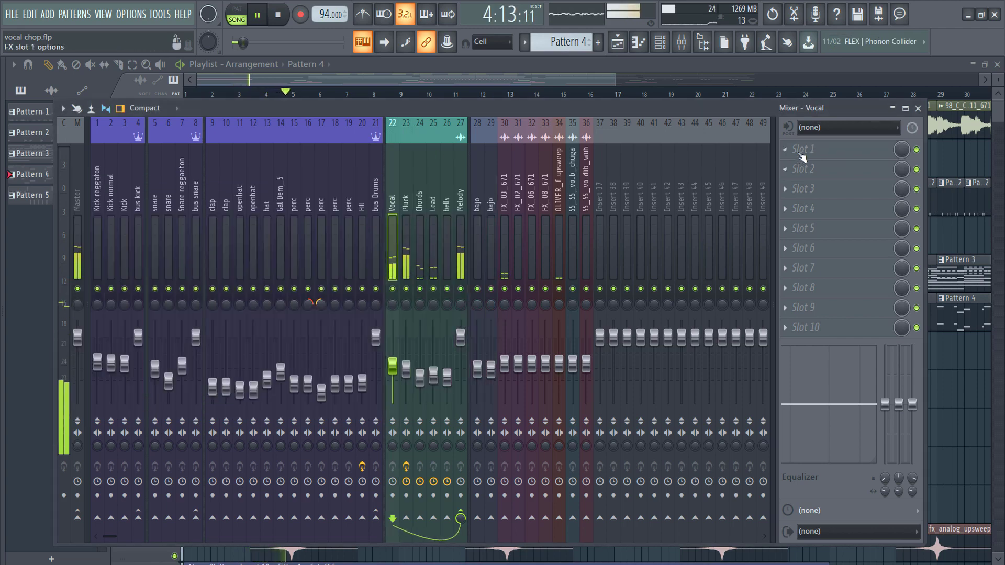
left_click(801, 149)
left_click(650, 70)
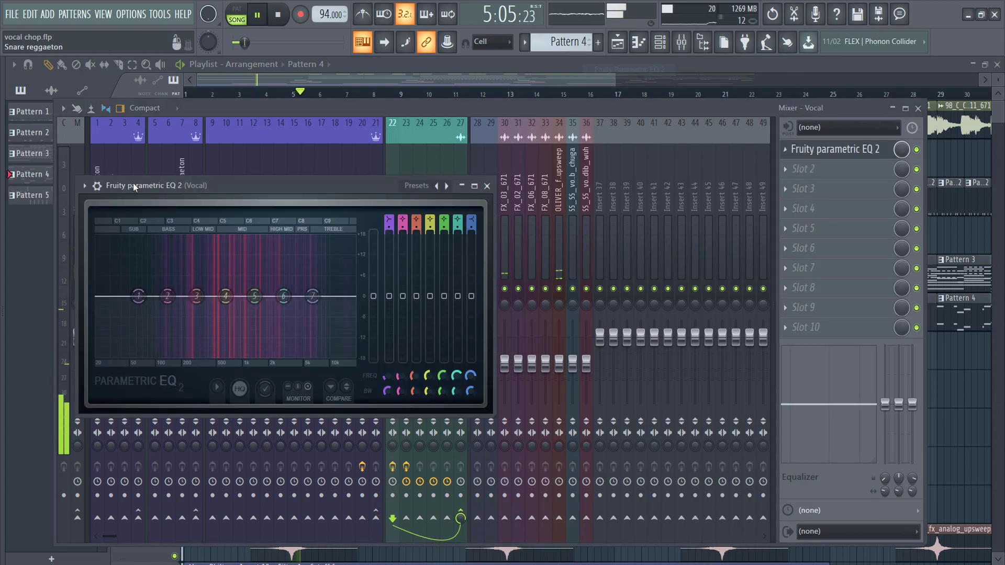
left_click(84, 186)
mouse_move(157, 236)
left_click(266, 236)
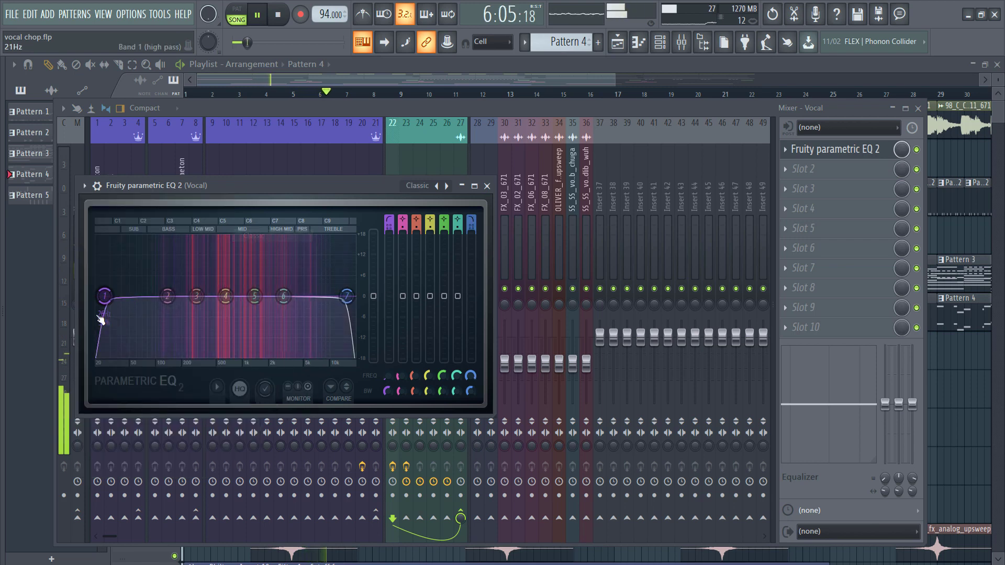
Give the Vocal EQ's band 1 high-pass a gentler slope raised to the low mids, and set the band 7 low-pass to about 9918 Hz.
right_click(104, 296)
mouse_move(130, 346)
left_click(171, 372)
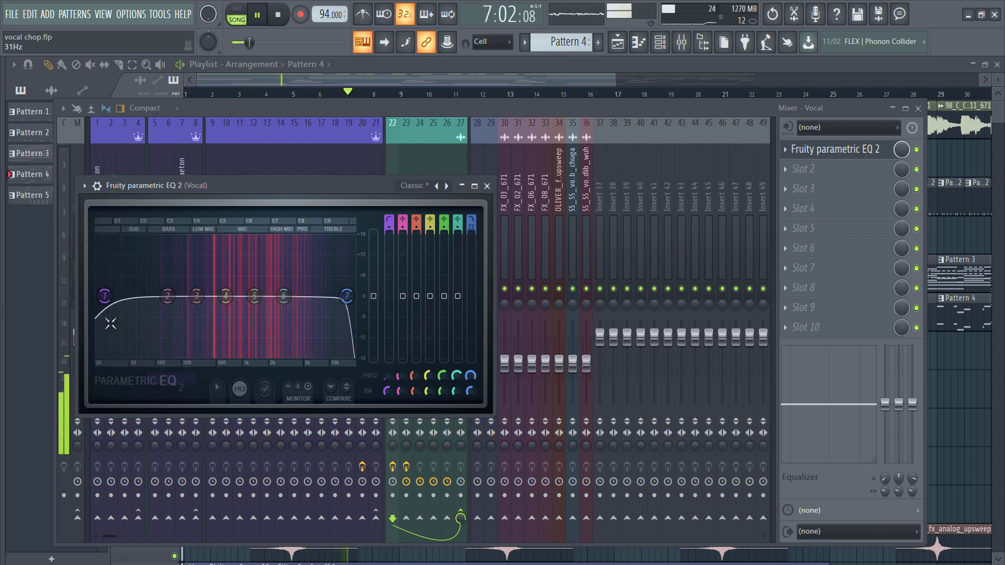
left_click_drag(104, 297, 187, 296)
mouse_move(347, 296)
left_mouse_down()
mouse_move(282, 296)
mouse_move(343, 296)
mouse_move(330, 296)
left_mouse_up()
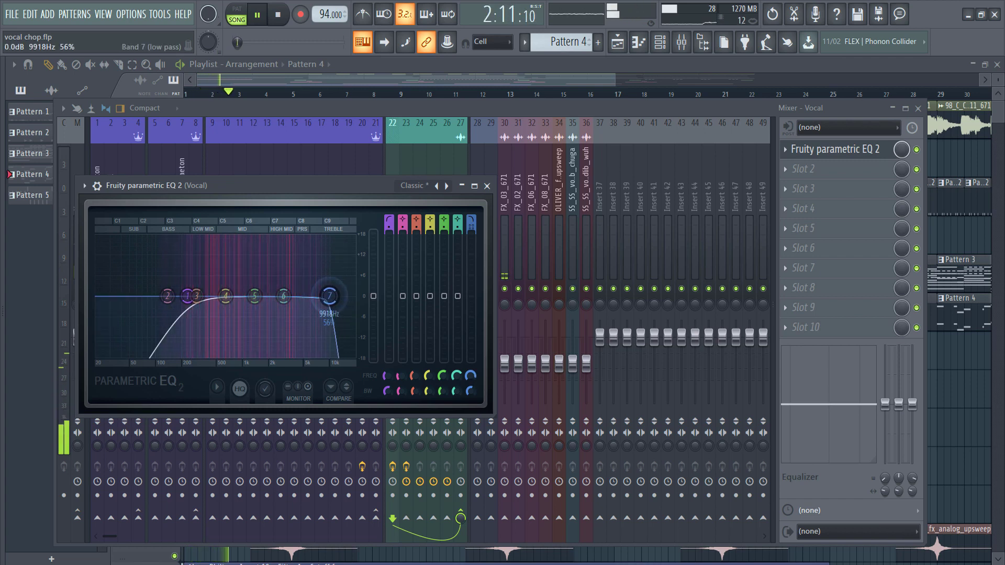
left_click(469, 109)
Insert Fruity Parametric EQ 2 in the Chords track's first effect slot and load its Classic preset.
left_click(422, 220)
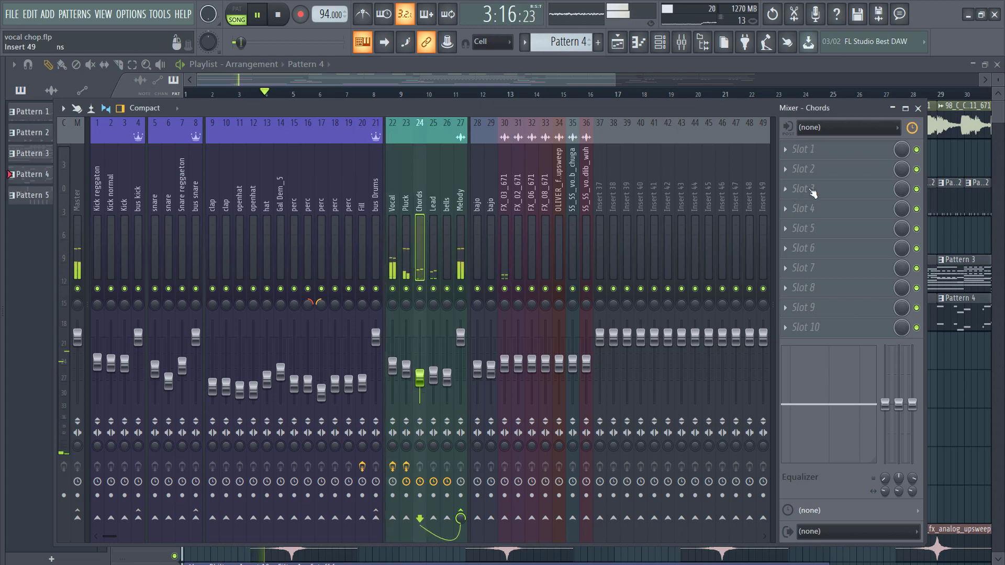
left_click(829, 156)
left_click(645, 75)
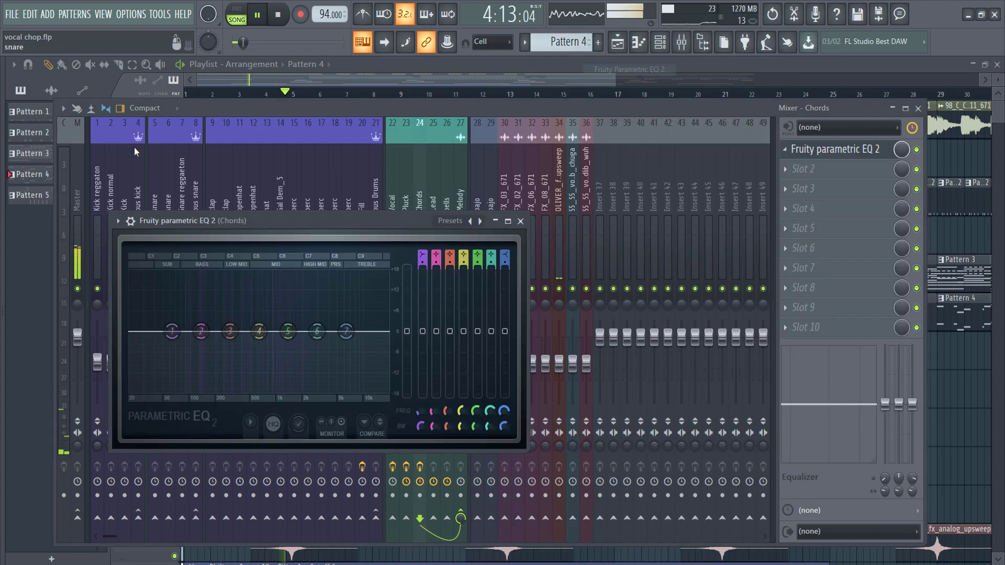
left_click(118, 221)
mouse_move(148, 271)
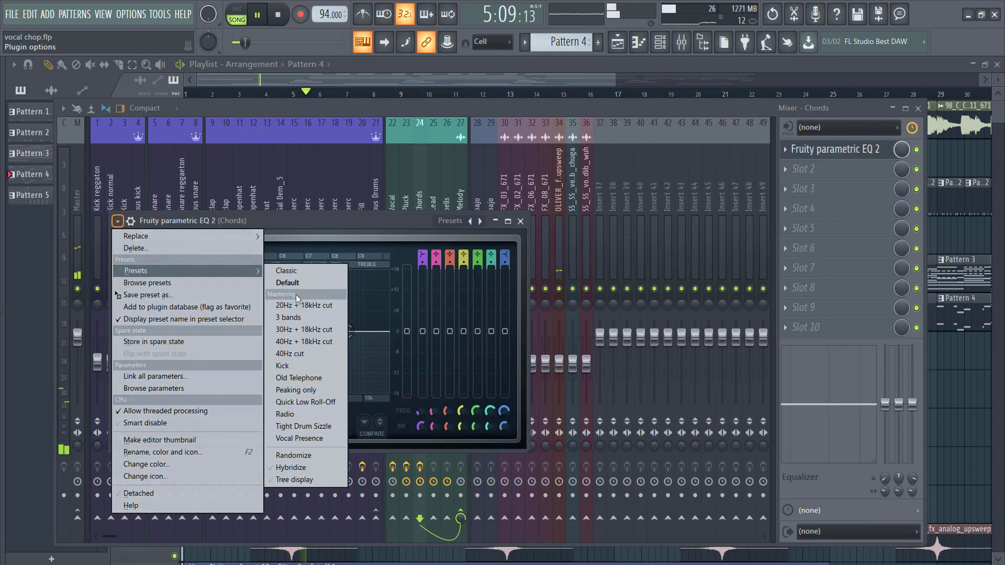
left_click(298, 275)
Set the Chords EQ's band 1 high-pass to a gentler slope at about 221 Hz and lower the band 7 low-pass cutoff.
right_click(139, 330)
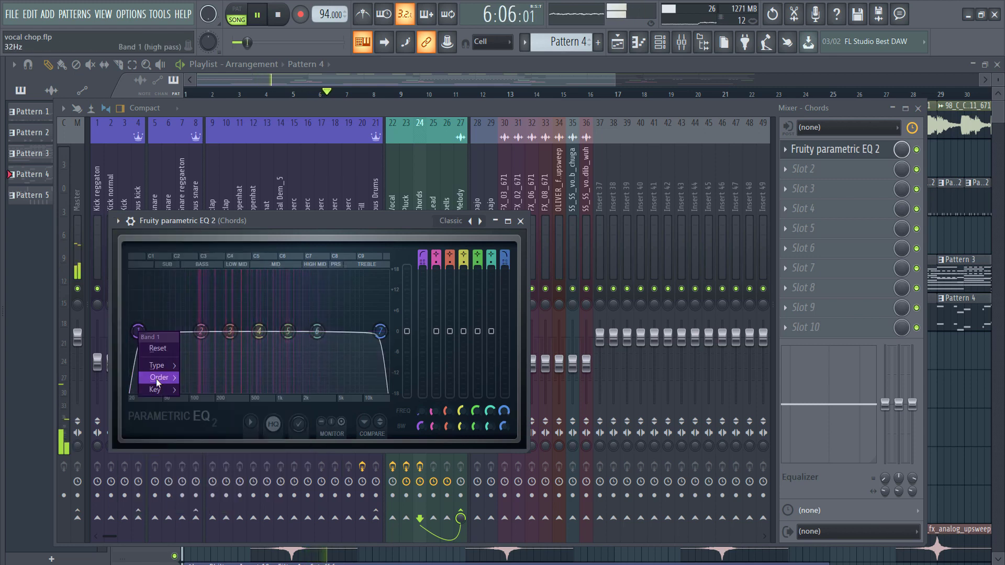
mouse_move(156, 379)
left_click(196, 404)
left_click_drag(138, 331, 209, 331)
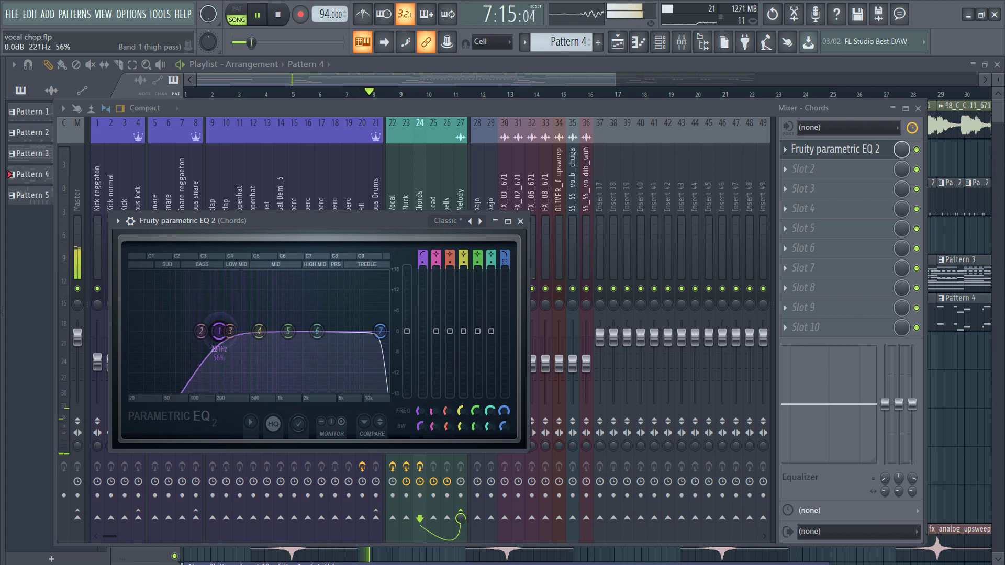
left_click_drag(381, 330, 363, 319)
key("space")
key("space")
left_click(442, 101)
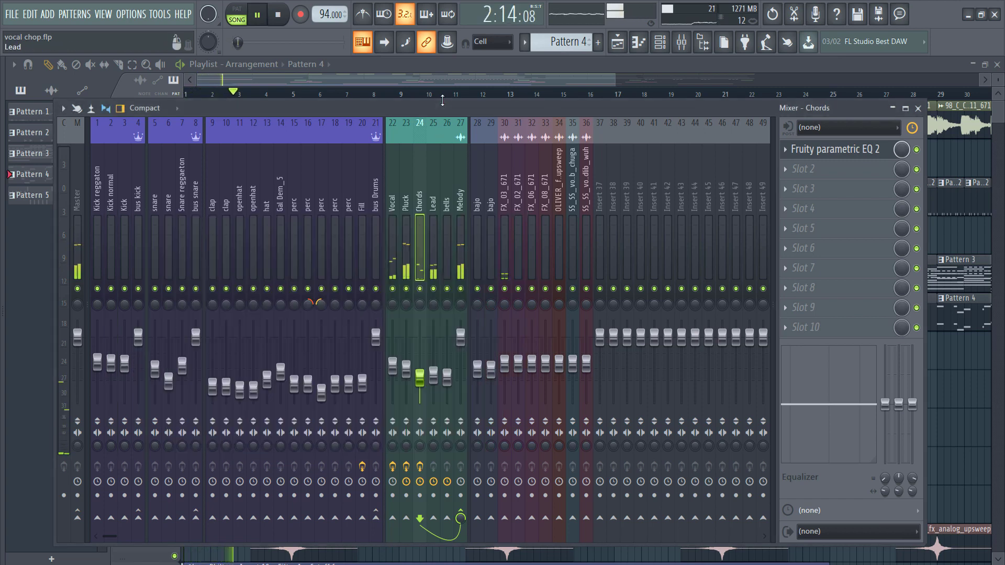
Insert Fruity Parametric EQ 2 in the Lead track's first effect slot and load its Classic preset.
left_click(437, 218)
left_click(817, 150)
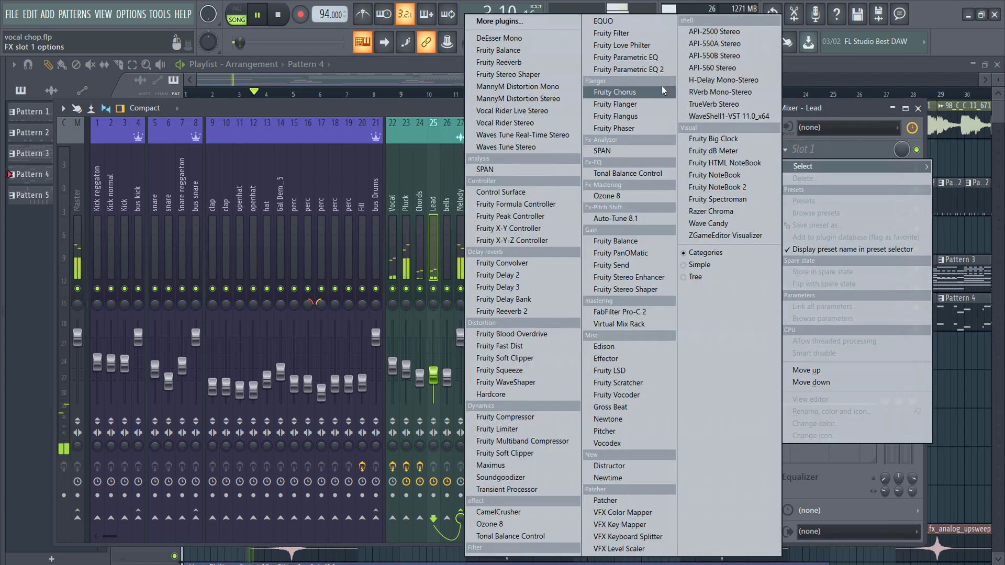
left_click(645, 74)
left_click(83, 186)
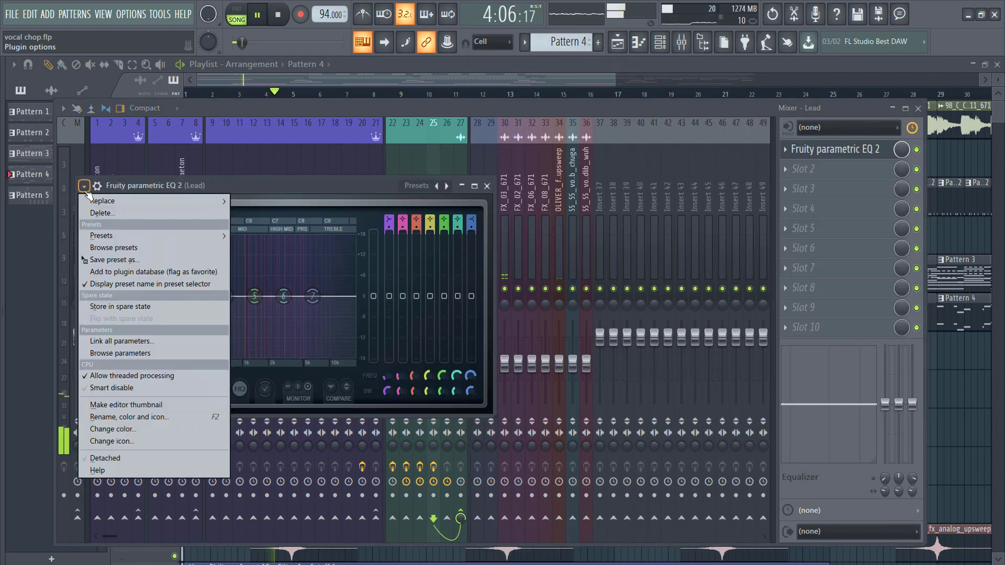
mouse_move(107, 237)
left_click(277, 245)
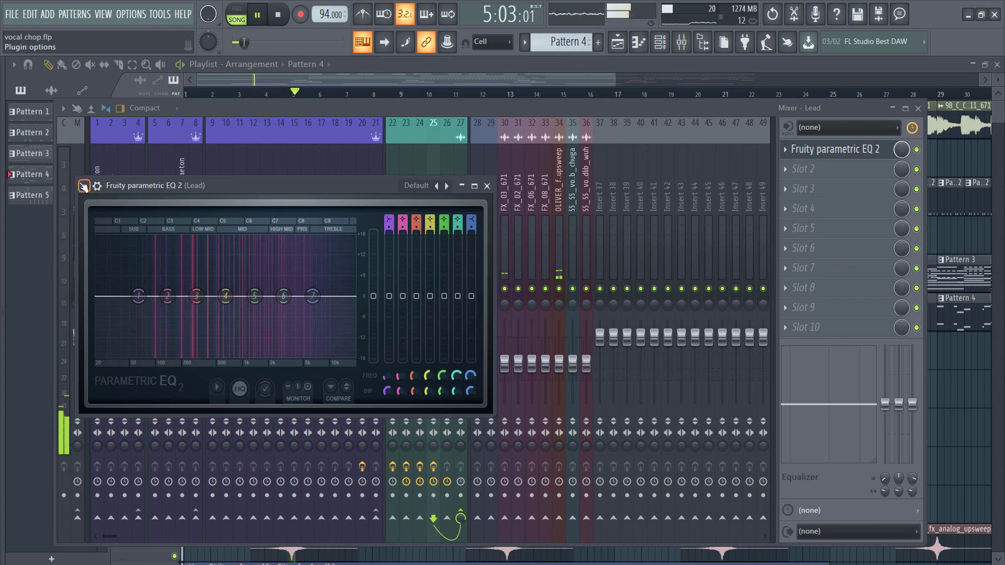
left_click(84, 185)
left_click(268, 238)
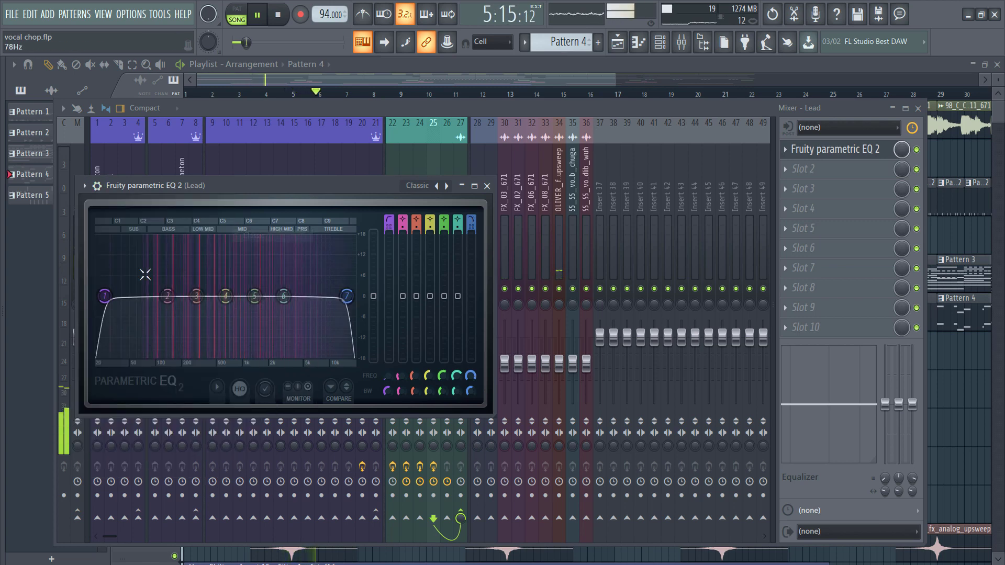
Give the band 1 high-pass in the Lead EQ a gentler slope and close the EQ.
right_click(105, 296)
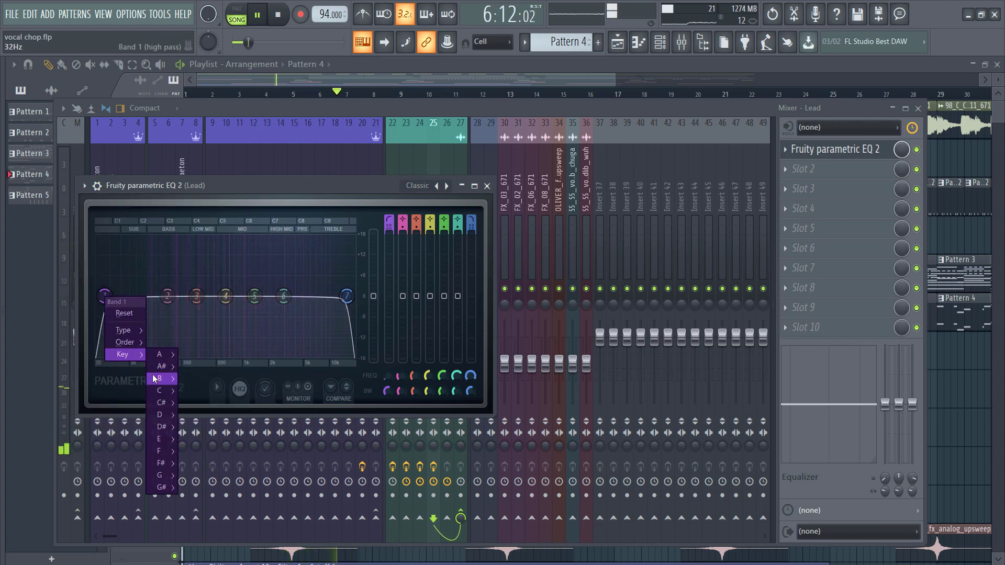
left_click(155, 378)
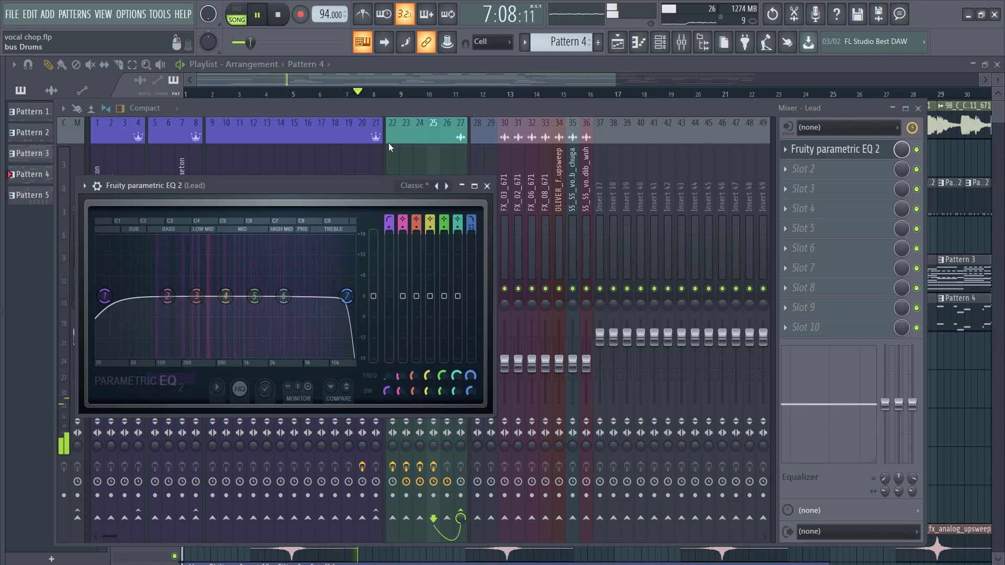
left_click(415, 105)
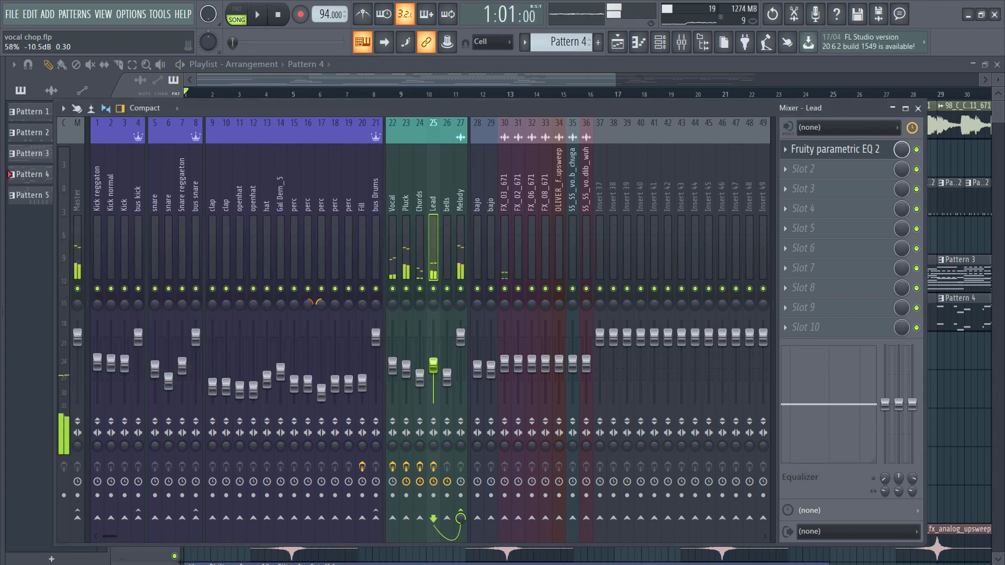
Reshape the Lead EQ by raising the band 1 high-pass, shifting band 3 to about 193 Hz, and slightly boosting bands 5 and 6.
left_click(870, 156)
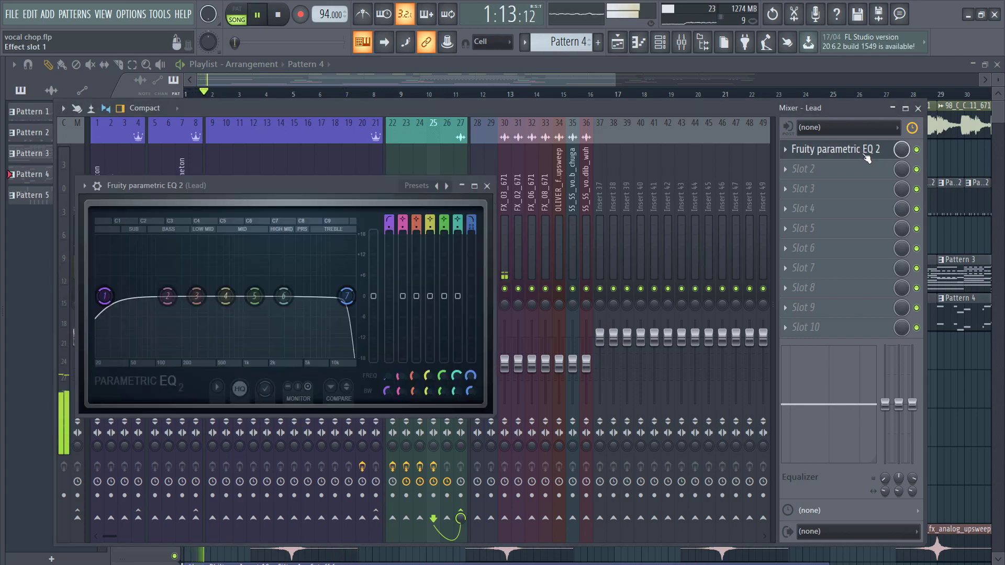
left_click_drag(105, 296, 192, 296)
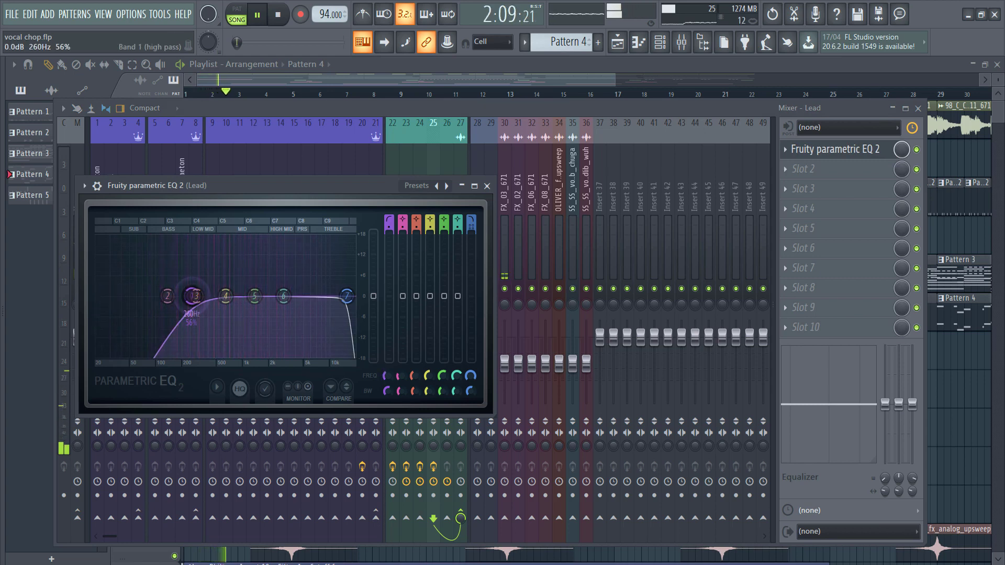
left_click_drag(254, 297, 179, 295)
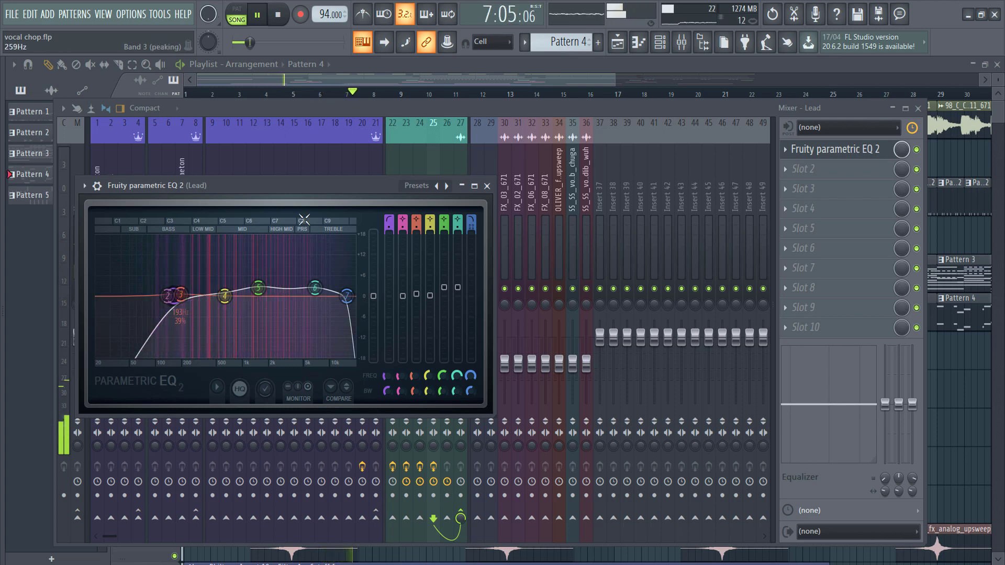
left_click(504, 108)
Rename the empty Insert 37 mixer track as bus bajo.
left_click(500, 173)
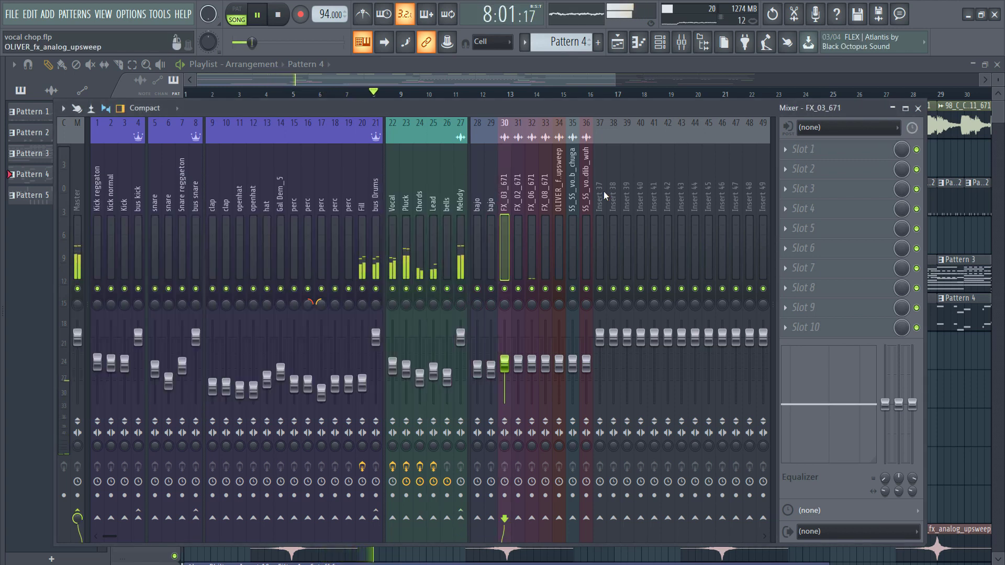
left_click(604, 190)
right_click(606, 118)
left_click(660, 137)
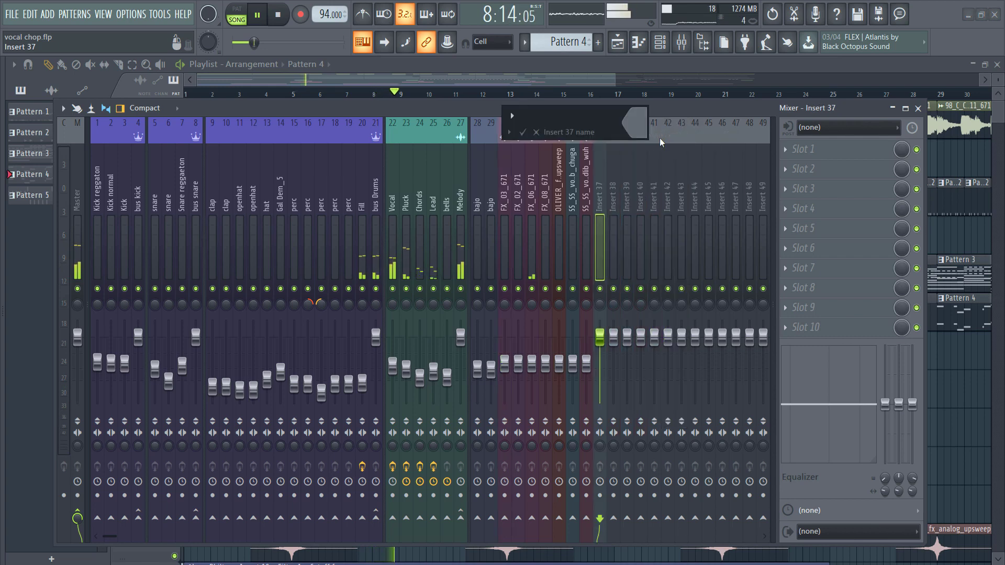
type("bus bajo")
key("Return")
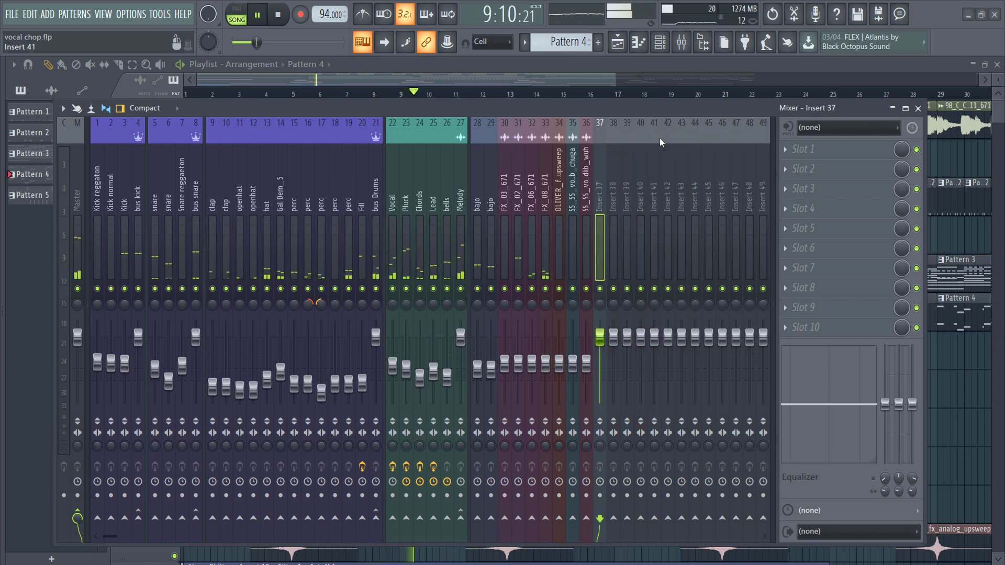
Move the bus bajo track seven positions left so it sits directly after the two bajo tracks.
key("alt+Left")
key("alt+Left")
key("alt+Left")
key("alt+Left")
key("alt+Left")
key("alt+Left")
key("alt+Left")
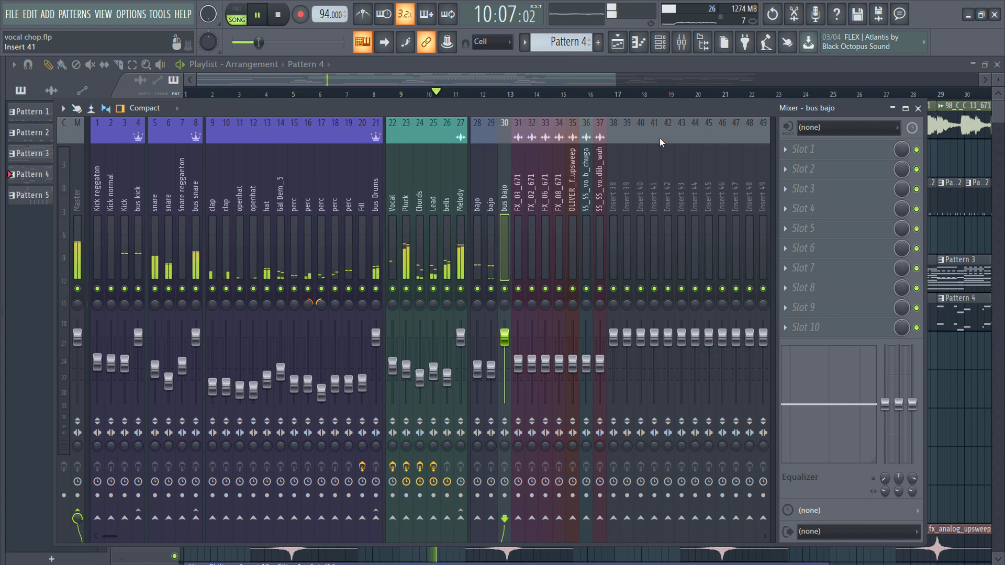
Select both bajo tracks and route them only to the bus bajo track.
left_click(493, 203)
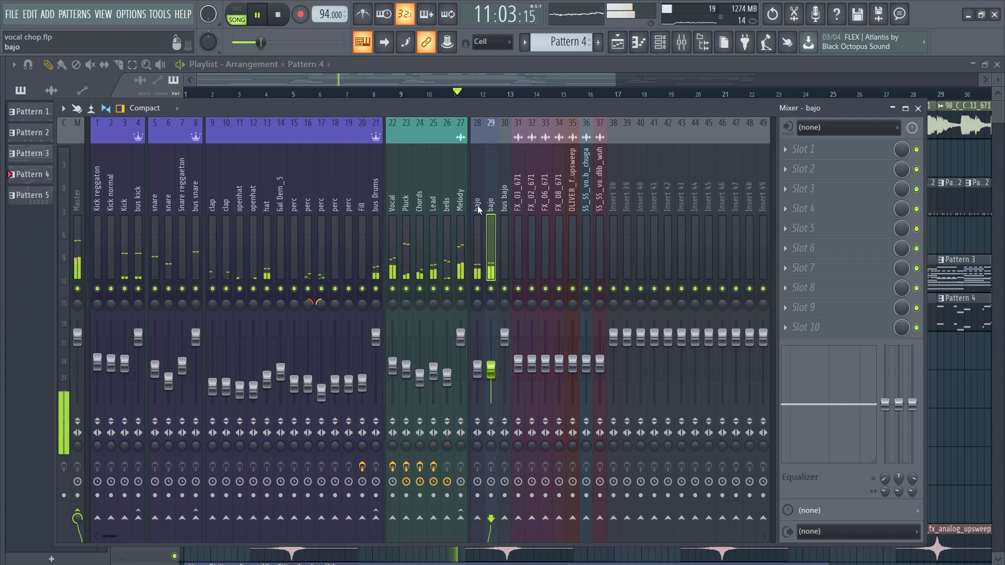
right_click(504, 518)
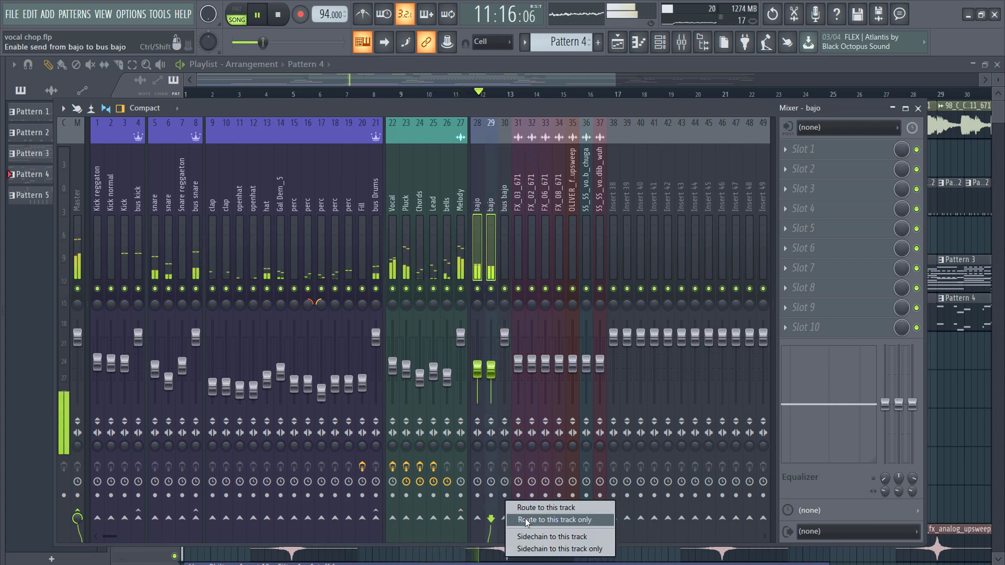
left_click(518, 509)
left_click(506, 224)
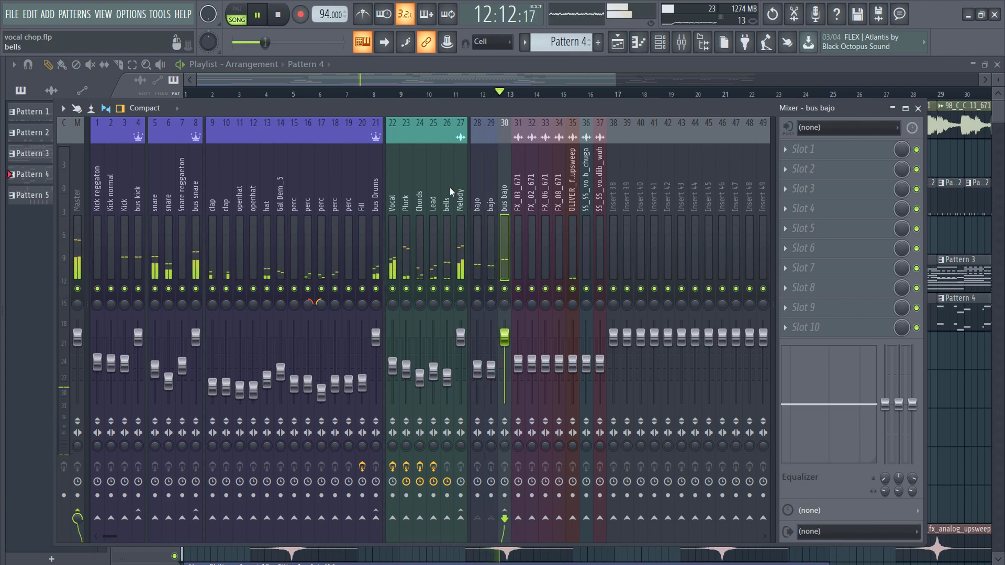
Insert Fruity Parametric EQ 2 in the first bajo track's first effect slot and load its Classic preset.
left_click(480, 206)
left_click(801, 149)
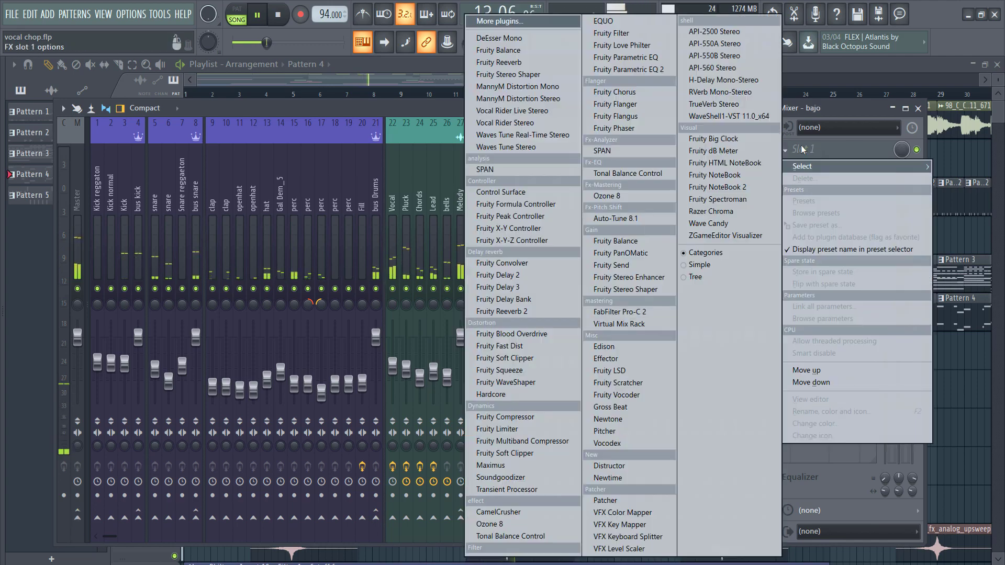
left_click(605, 71)
left_click(17, 116)
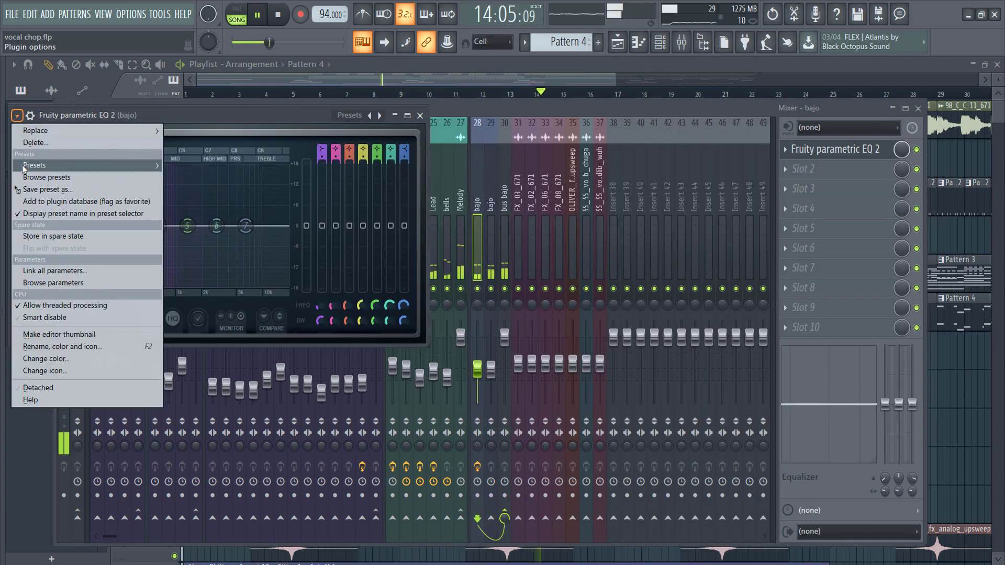
mouse_move(131, 165)
left_click(197, 165)
Give the first bajo EQ's band 7 low-pass a gentler slope and lower its cutoff into the bass range.
right_click(280, 226)
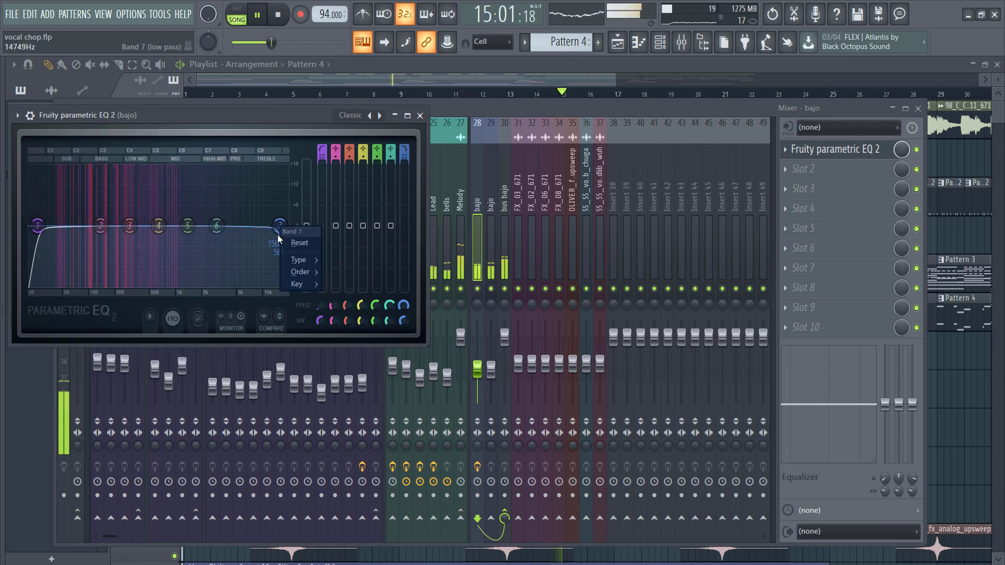
mouse_move(293, 268)
left_click(347, 272)
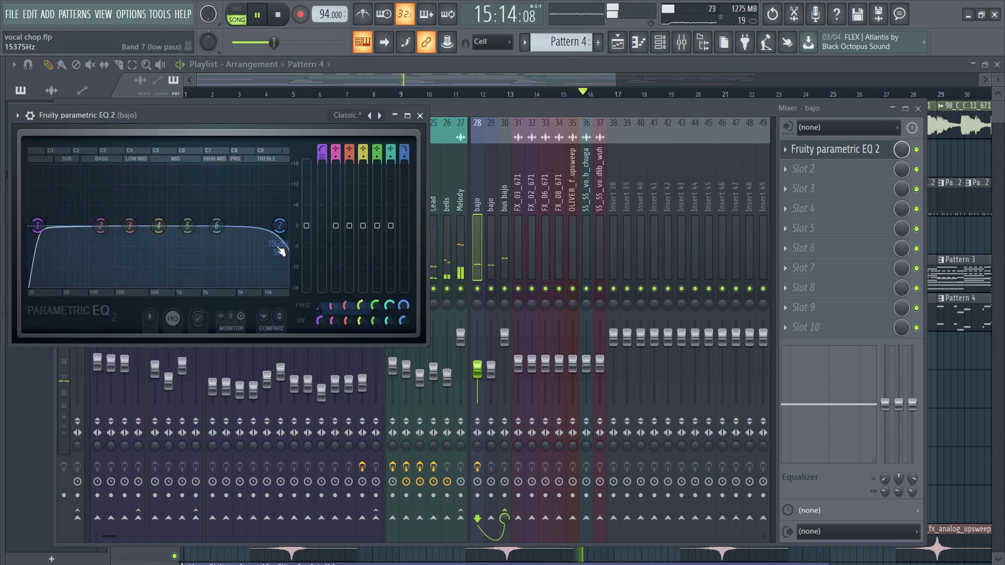
left_click_drag(280, 225, 86, 215)
Add Fruity Parametric EQ 2 with the Classic preset to the second bajo track and lower its band 7 low-pass into the bass range.
left_click(492, 238)
left_click(819, 149)
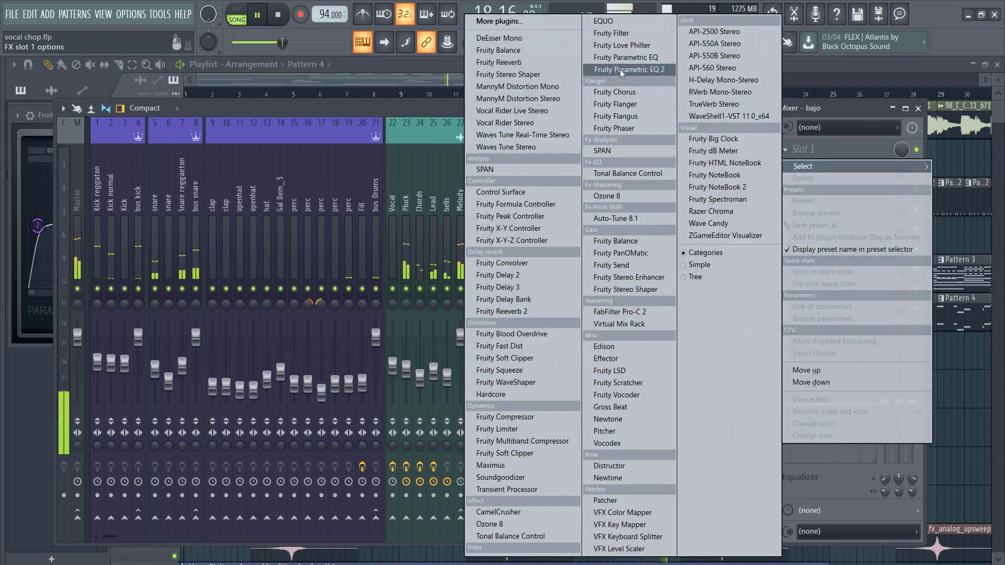
left_click(607, 68)
left_click(17, 115)
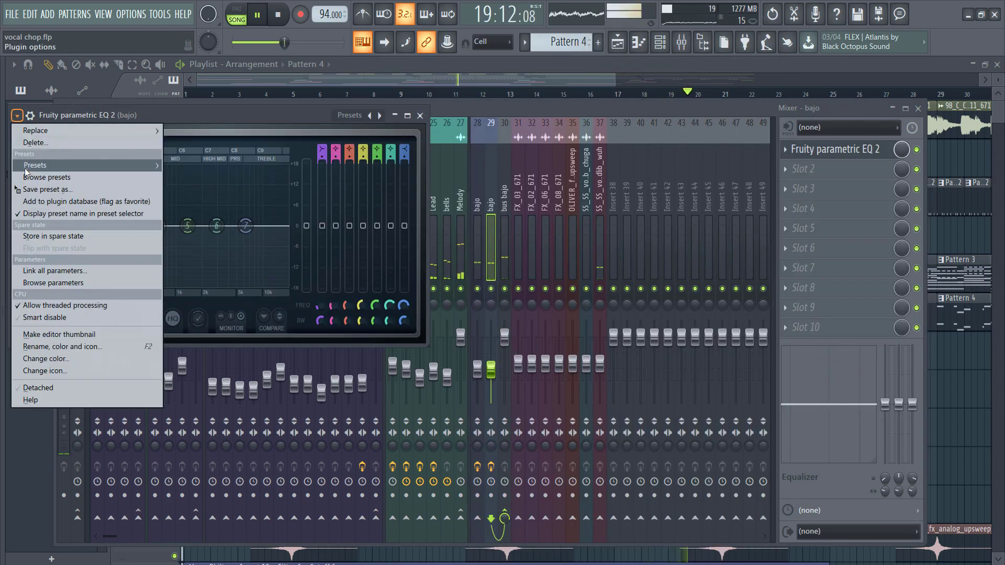
mouse_move(131, 165)
left_click(176, 169)
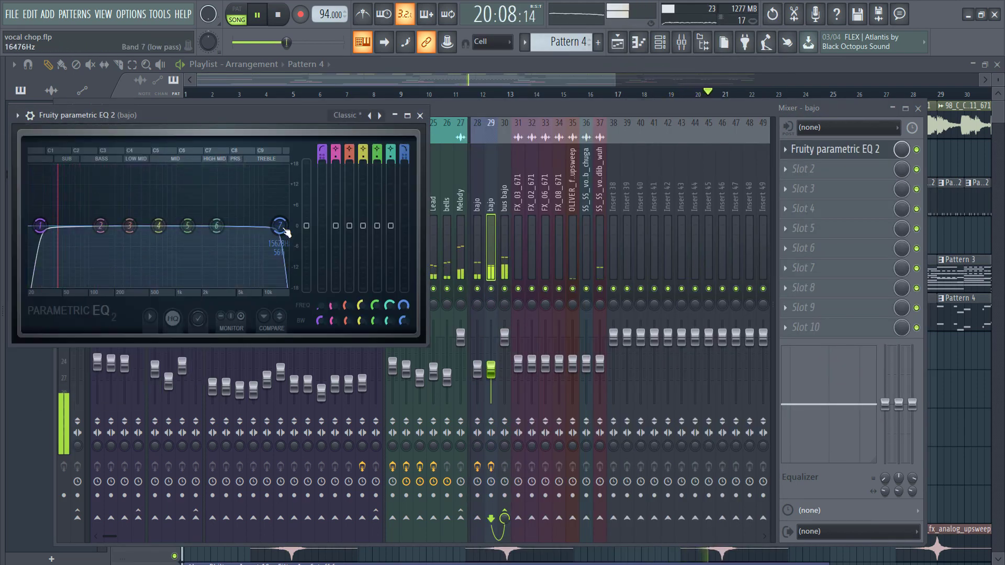
left_click_drag(280, 226, 97, 227)
left_click(605, 111)
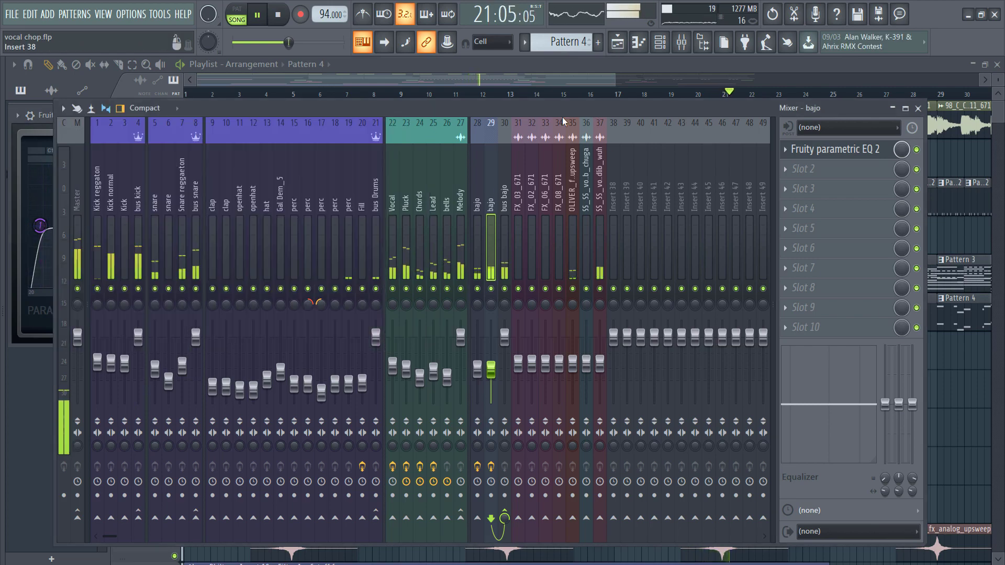
Insert Fruity Parametric EQ 2 in the Melody bus's first effect slot and load its Classic preset.
left_click(461, 198)
left_click(798, 148)
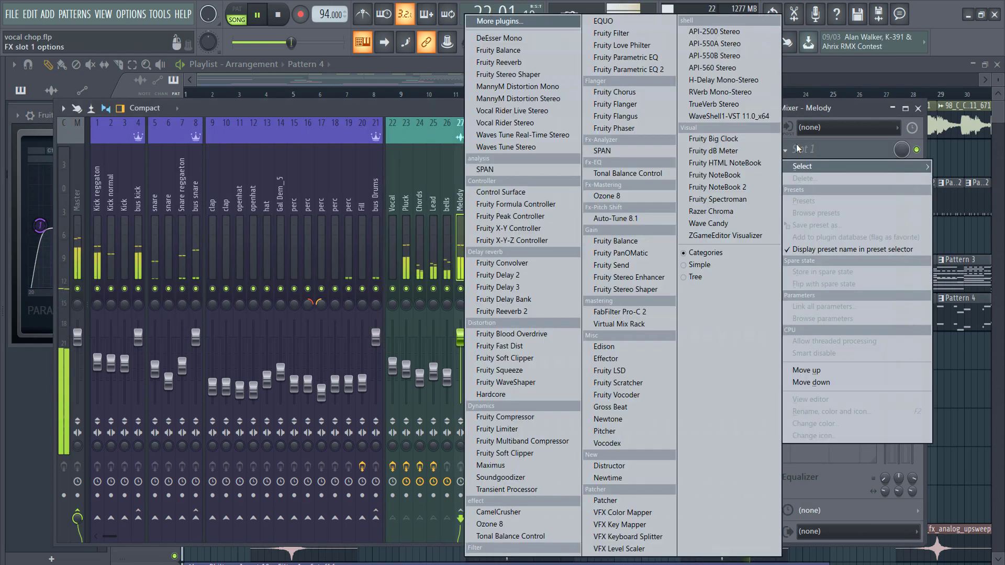
left_click(628, 69)
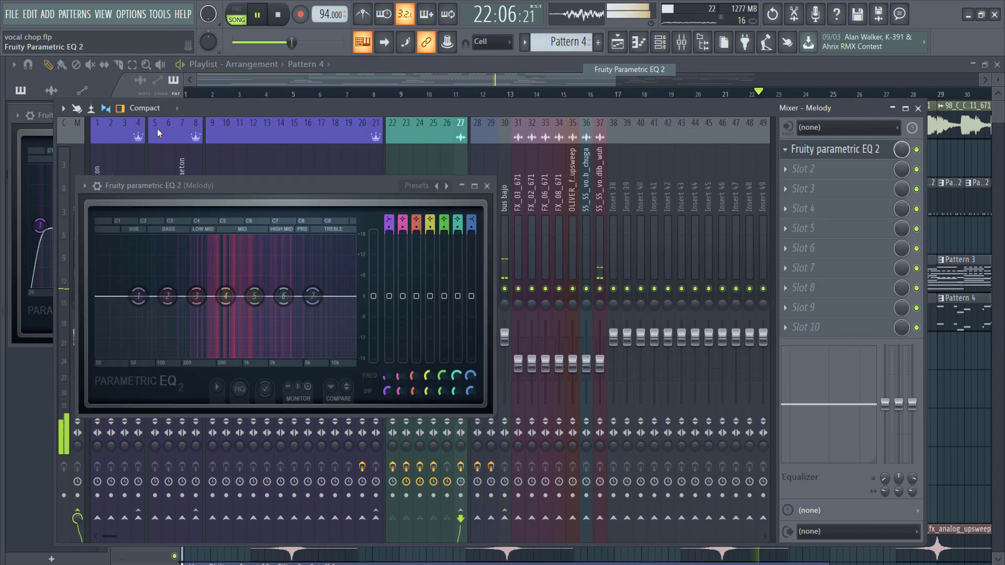
left_click(84, 186)
mouse_move(100, 236)
left_click(251, 237)
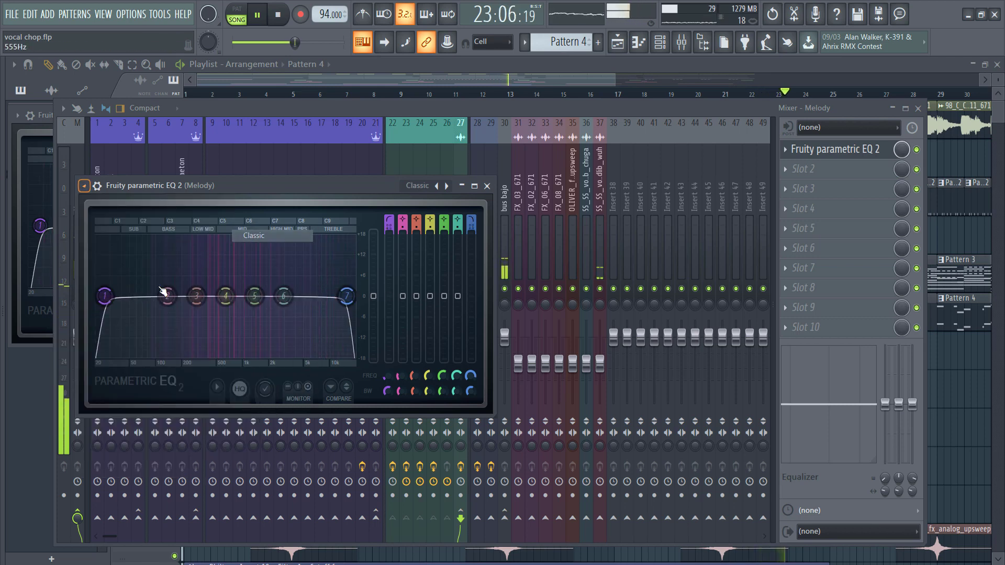
Raise the Melody EQ's band 1 high-pass with a gentler slope, slightly lower the band 7 low-pass, and boost band 6 at about 10525 Hz.
right_click(105, 296)
left_click(160, 362)
left_click_drag(104, 296, 164, 296)
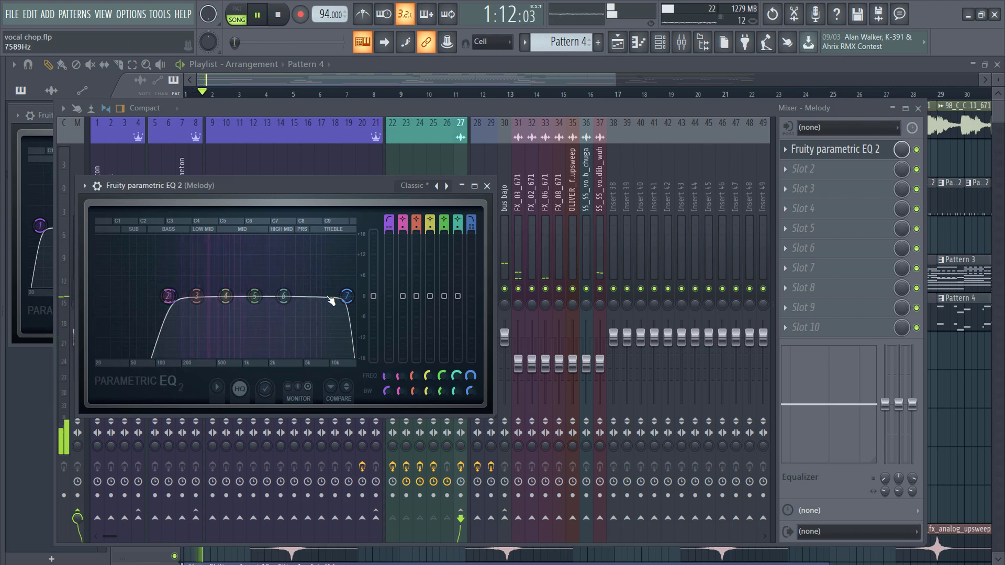
mouse_move(347, 296)
left_mouse_down()
mouse_move(292, 287)
mouse_move(325, 281)
mouse_move(333, 294)
left_mouse_up()
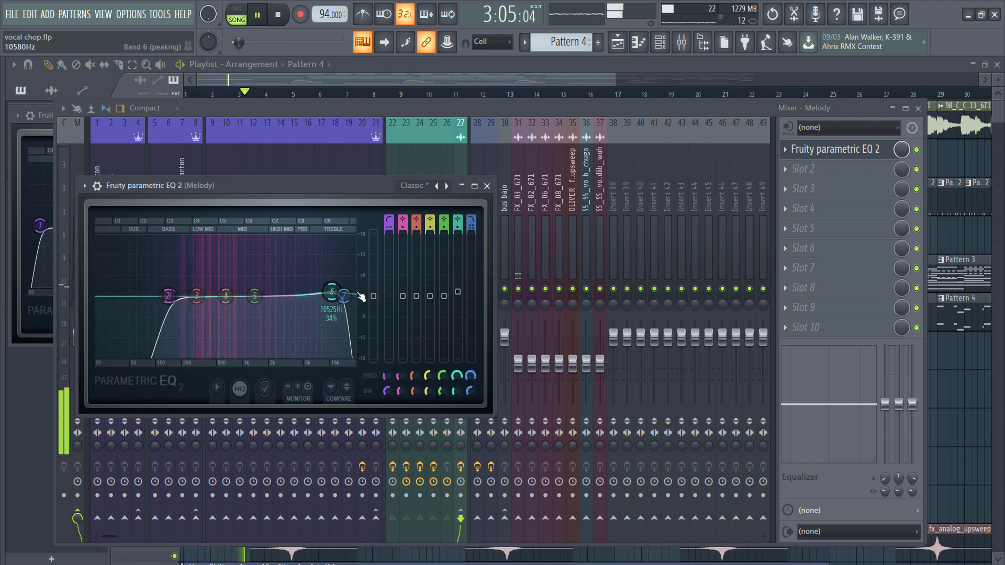
left_click(574, 112)
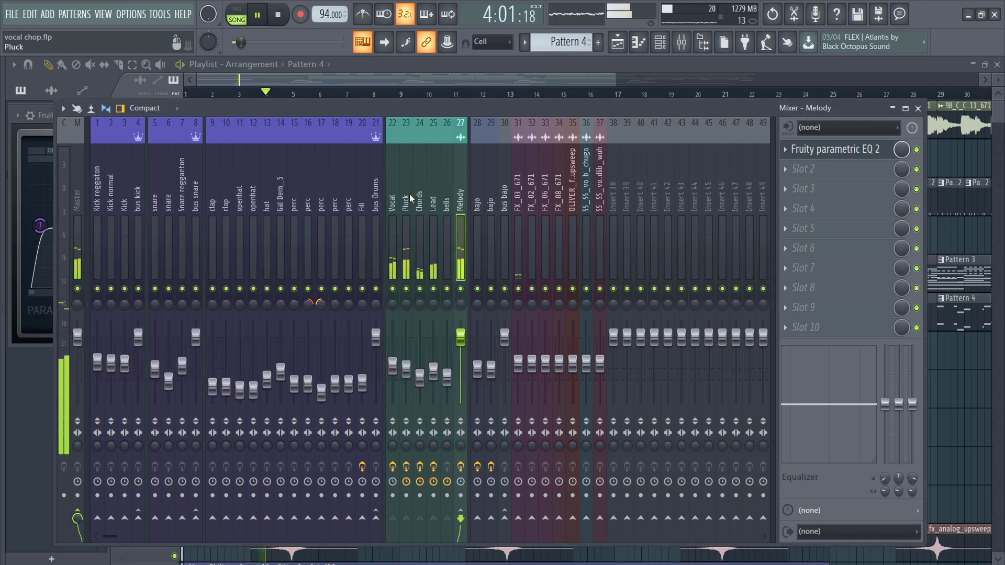
Color the two bajo tracks and the bus bajo track orange.
left_click_drag(511, 199, 480, 200)
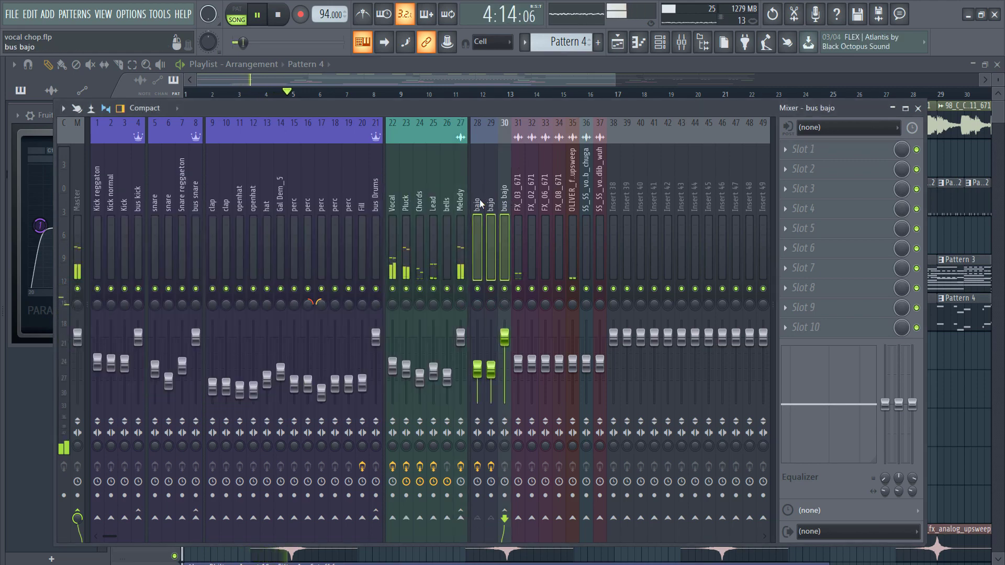
right_click(480, 200)
left_click(534, 134)
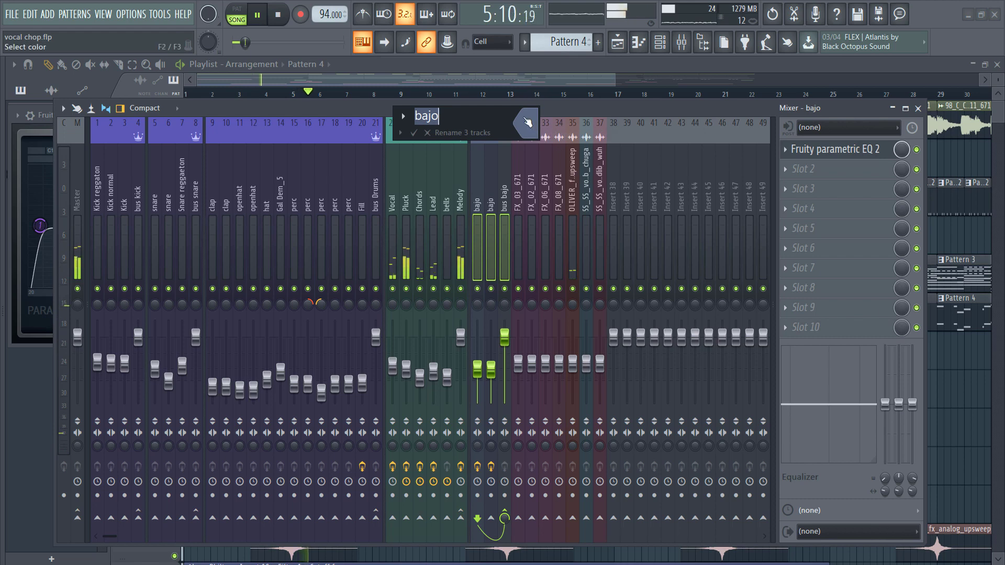
left_click(712, 114)
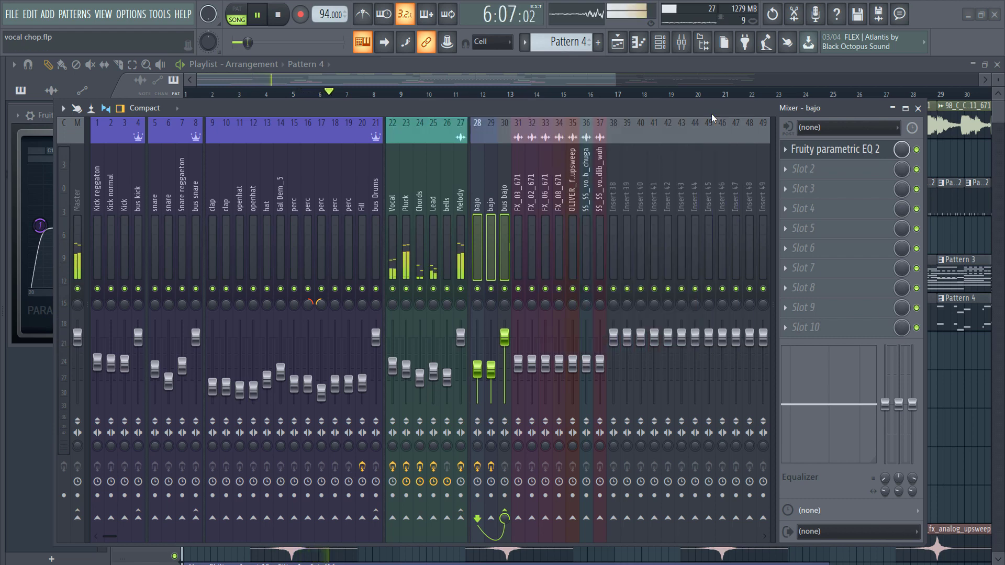
Give the bus bajo track a crown icon and add a mixer separator before the FX_03_671 track.
right_click(502, 189)
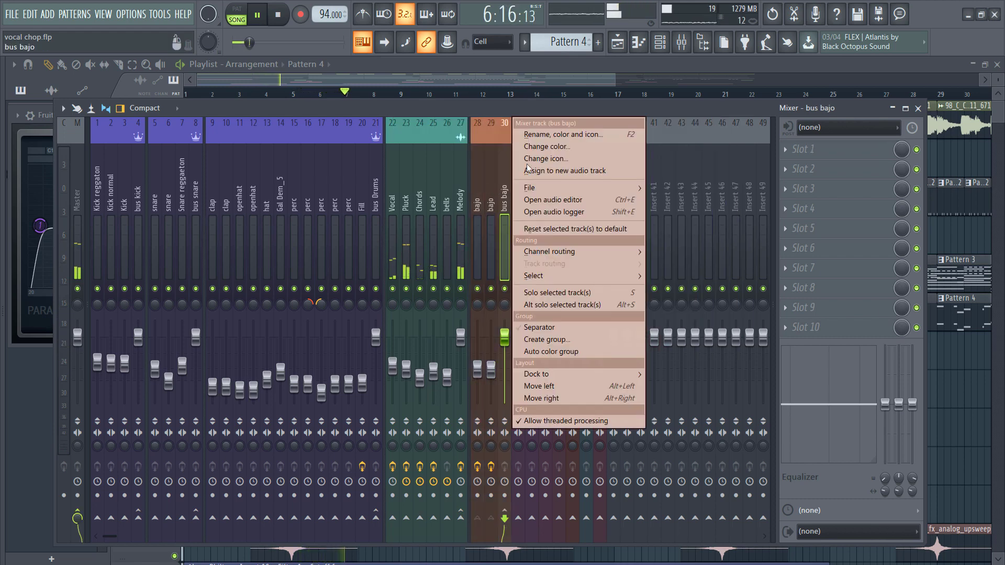
left_click(536, 138)
left_click(406, 120)
left_click(441, 301)
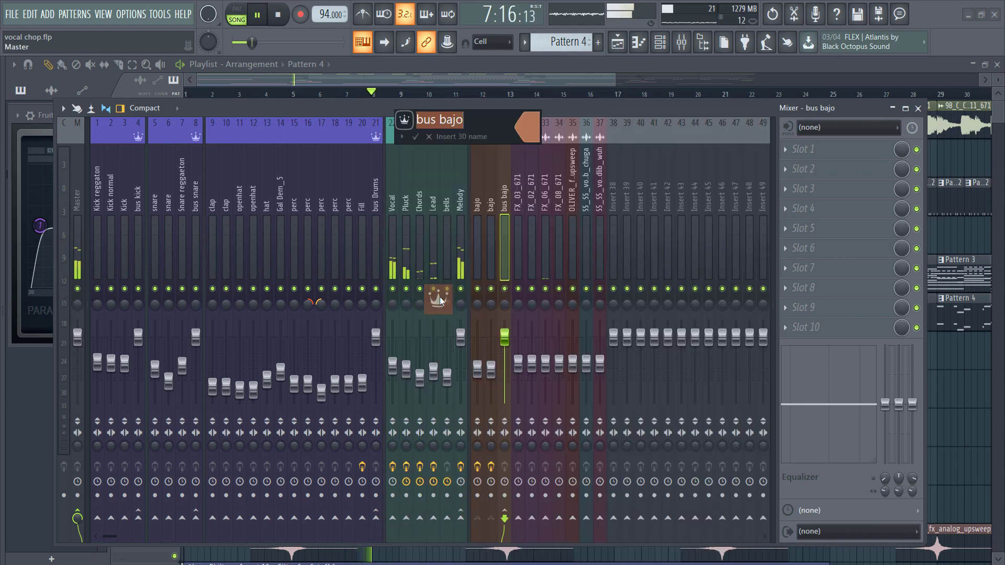
key("Return")
right_click(513, 205)
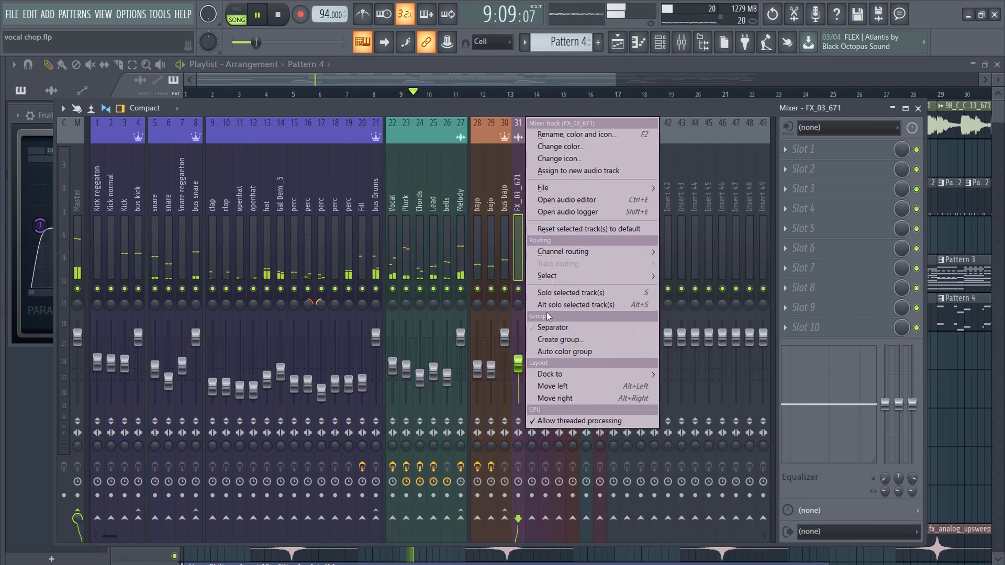
left_click(552, 327)
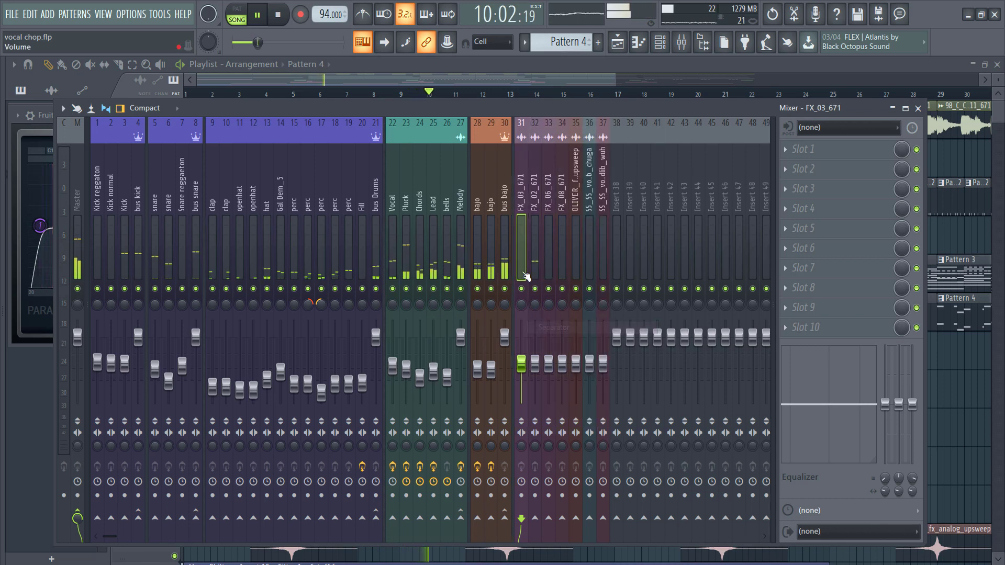
Stop playback, select the bus kick mixer track and restart the song from bar 17 in the playlist.
left_click(494, 192)
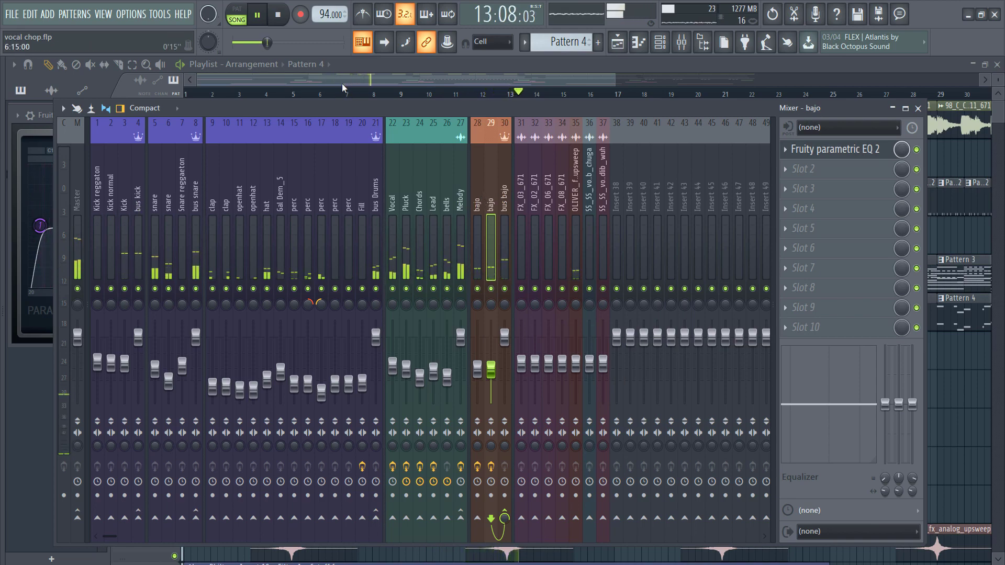
key("F5")
key("space")
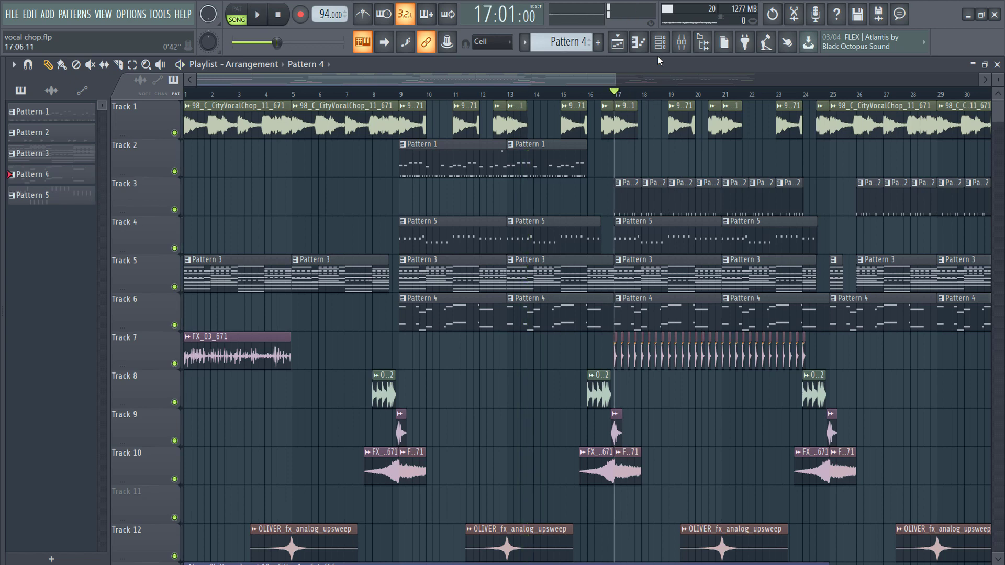
left_click(683, 43)
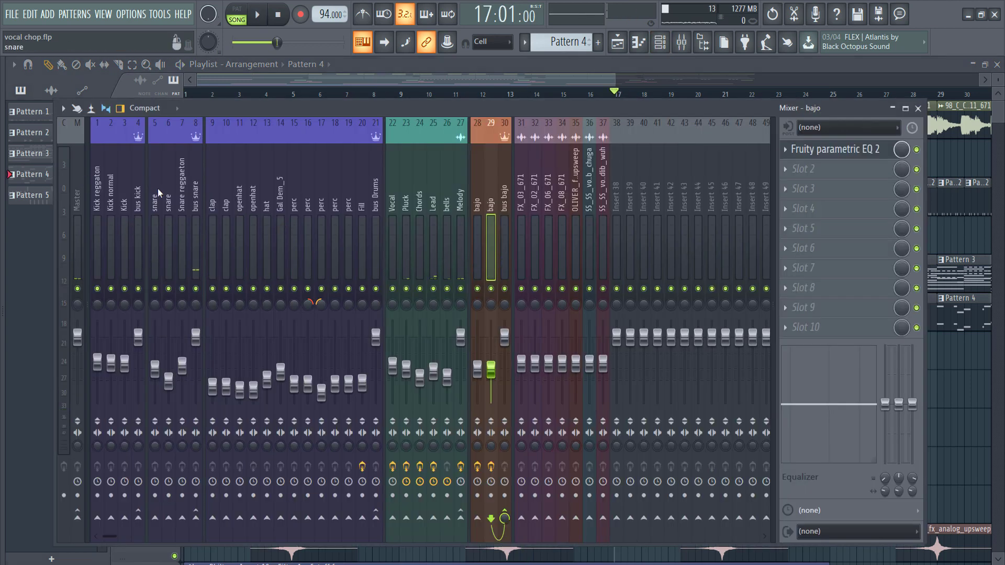
left_click(138, 194)
left_click(502, 81)
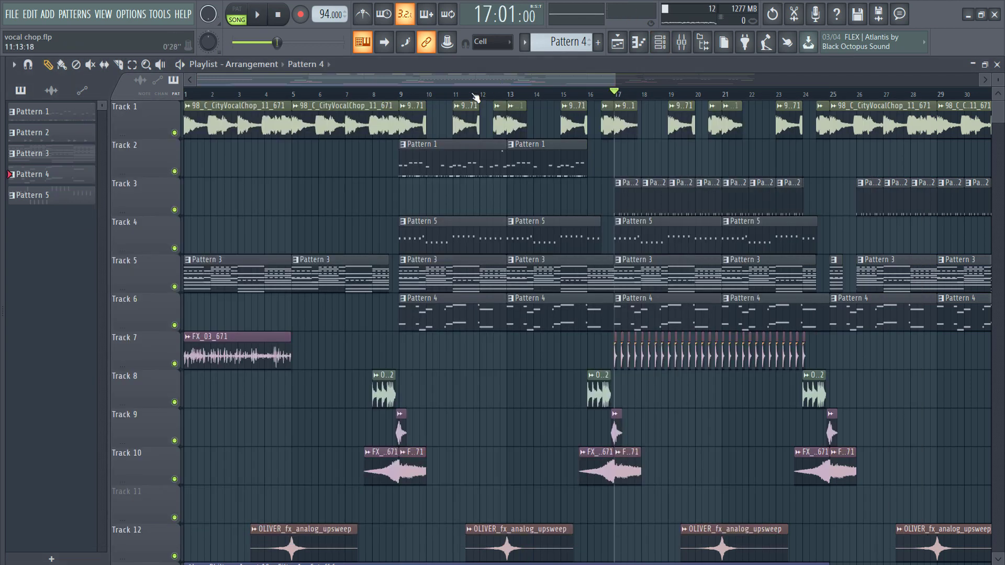
left_click(447, 94)
key("space")
Insert Fruity Parametric EQ 2 in the bus kick's first effect slot and load its Classic preset.
left_click(683, 43)
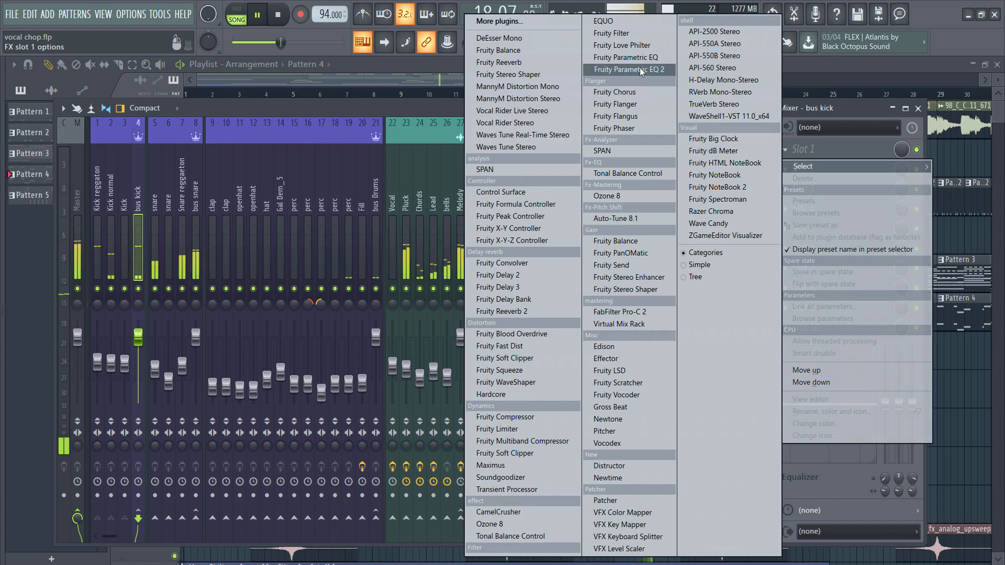
left_click(641, 70)
left_click(50, 151)
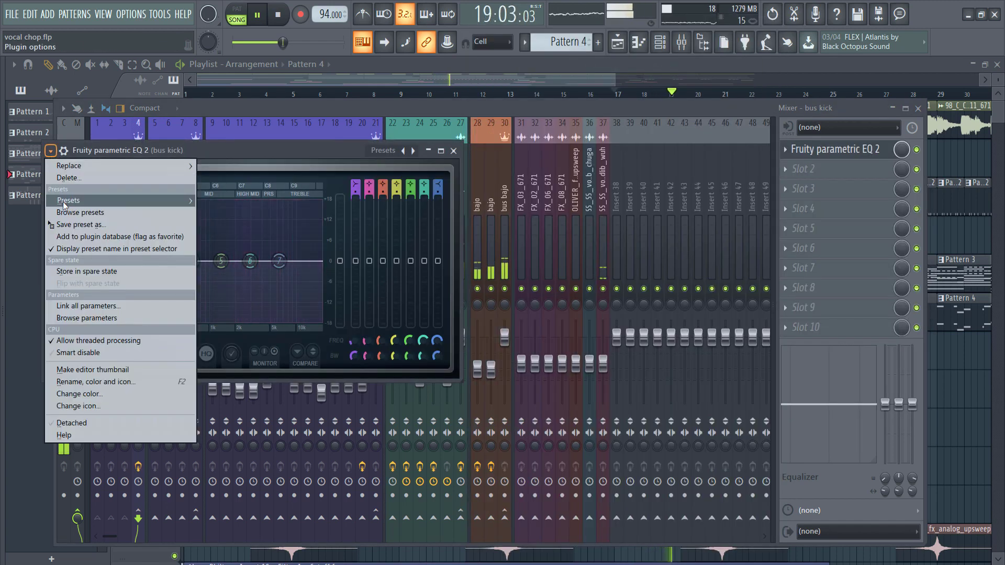
mouse_move(64, 203)
left_click(239, 201)
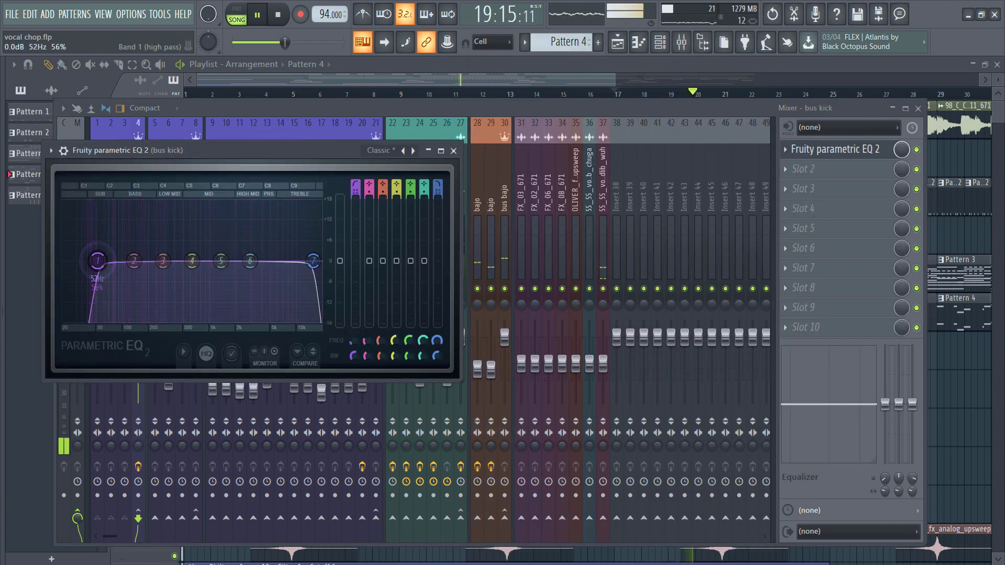
On the bus kick EQ, lower band 1's high-pass, boost band 6 in the high mids, and raise band 3 by 1.3 dB at 137 Hz.
left_click_drag(94, 260, 88, 260)
left_click_drag(221, 260, 265, 253)
left_click_drag(162, 262, 134, 257)
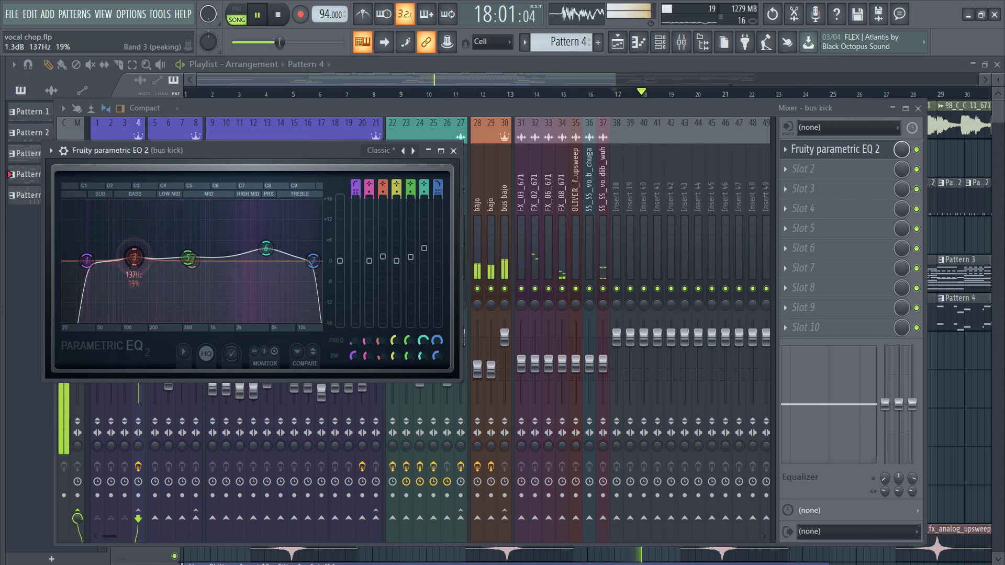
left_click_drag(268, 252, 269, 255)
key("space")
left_click(463, 108)
Add Fruity Limiter to the bus kick's second effect slot, switch it to compressor mode and enlarge its window.
left_click(840, 167)
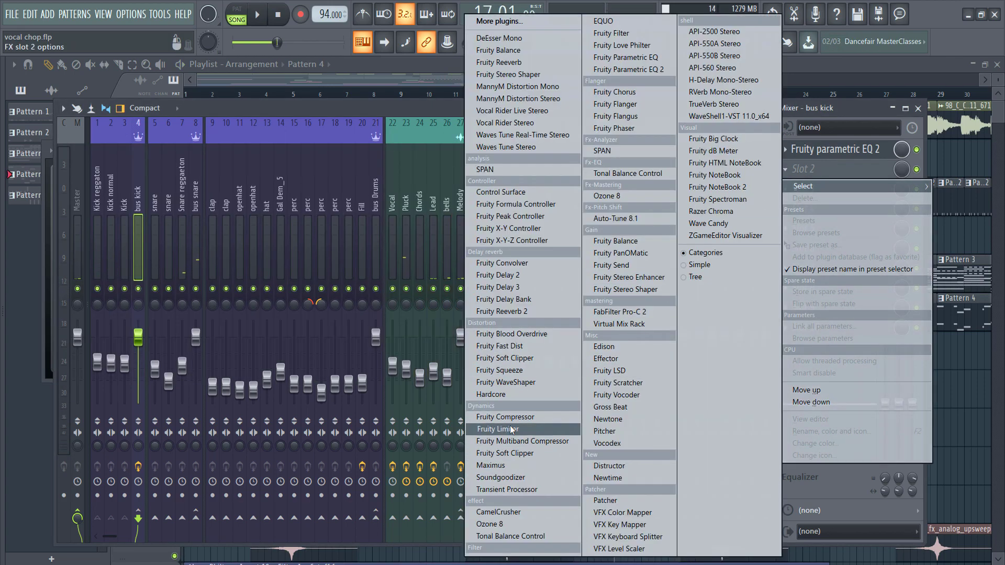
left_click(489, 430)
left_click(176, 373)
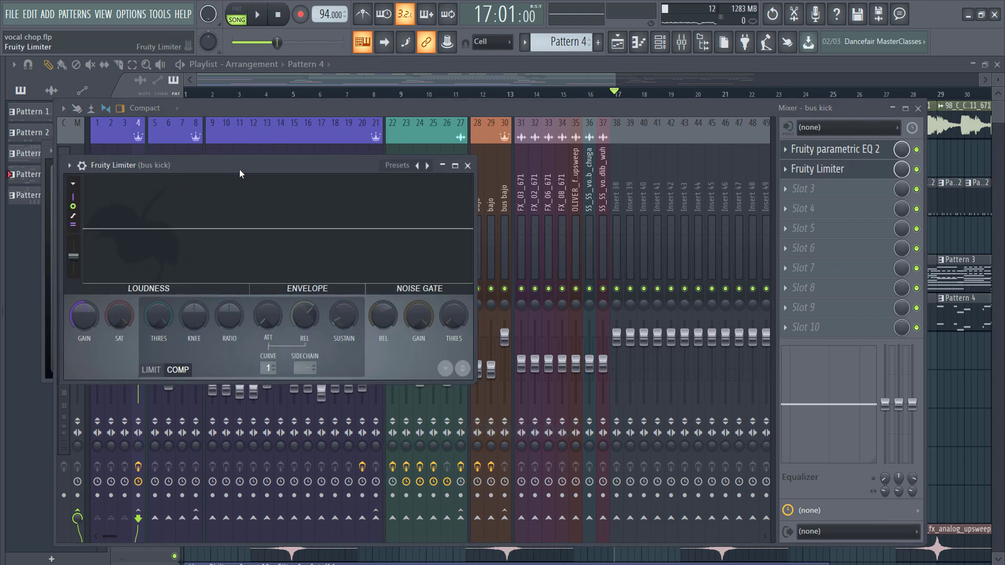
left_click_drag(238, 177, 309, 122)
left_click_drag(300, 329, 304, 490)
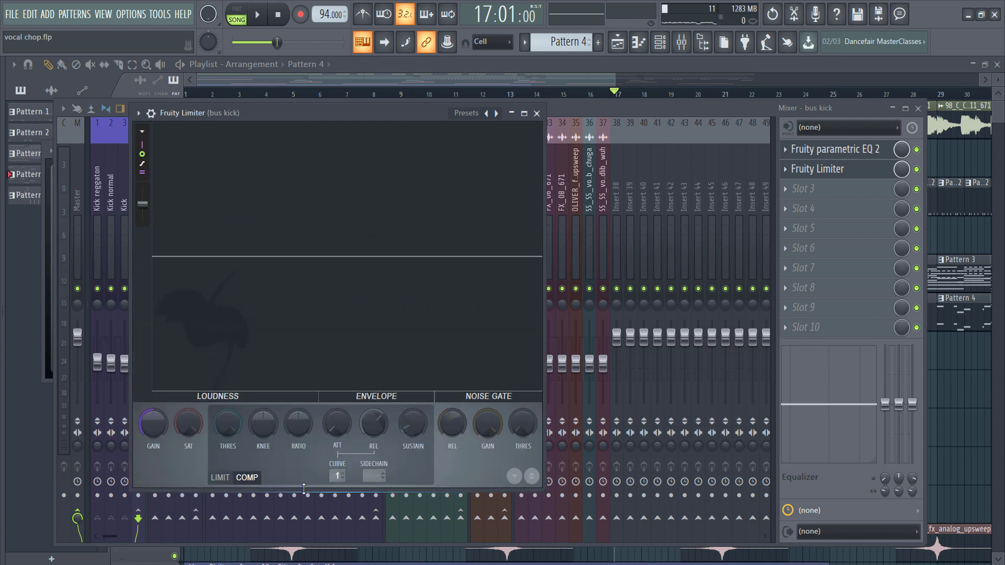
Set the bus kick compressor's threshold to about -27.8 dB and ratio to 6.2:1, and raise its knee, attack and gain.
left_click_drag(233, 426, 233, 403)
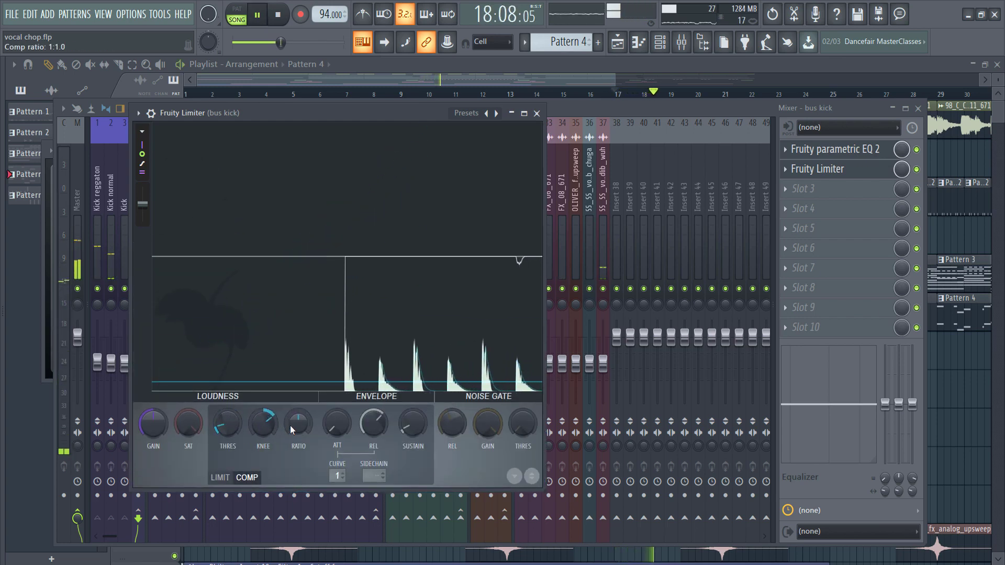
left_click_drag(292, 429, 294, 377)
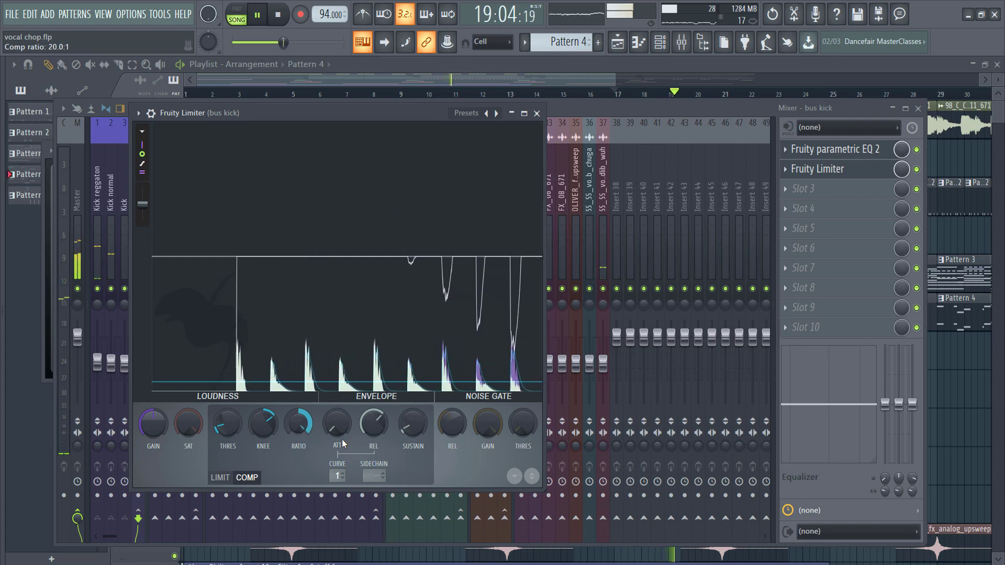
left_click_drag(346, 425, 346, 403)
left_click_drag(154, 424, 153, 402)
left_click_drag(340, 418, 339, 408)
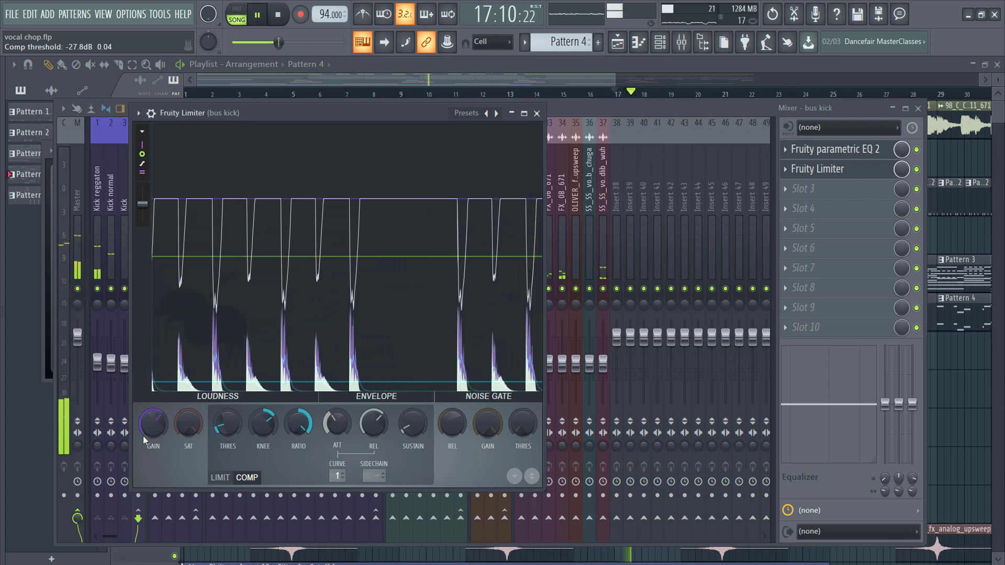
left_click_drag(299, 423, 336, 416)
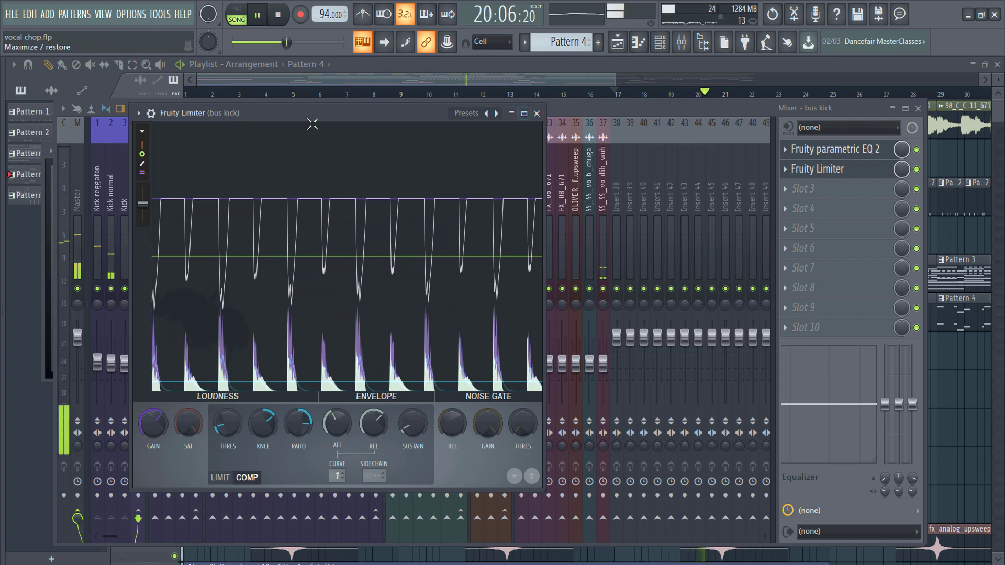
Show Fruity Limiter's plugin on/off controls, solo the bus kick track and play it with the limiter open.
left_click(151, 113)
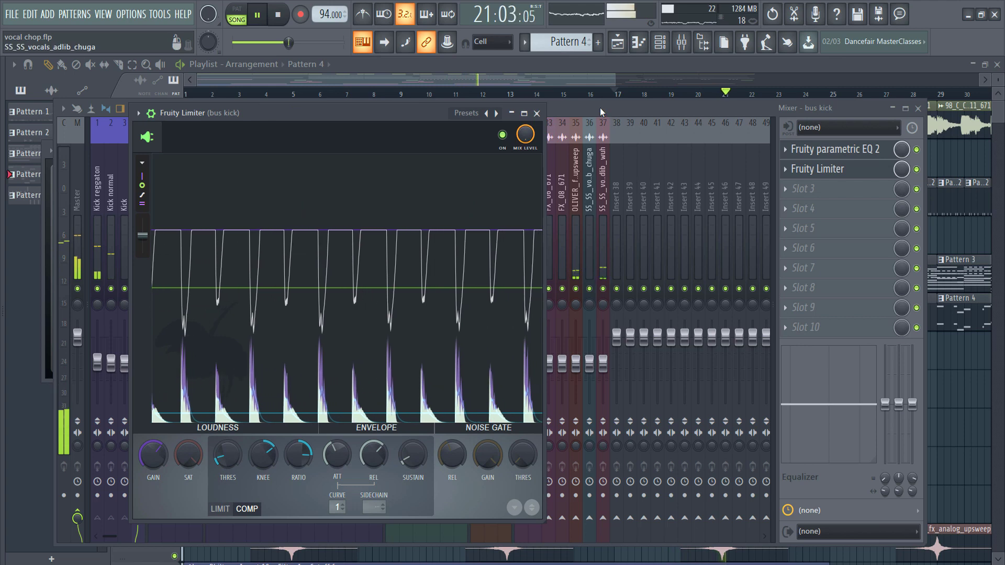
left_click(536, 114)
right_click(138, 289)
key("space")
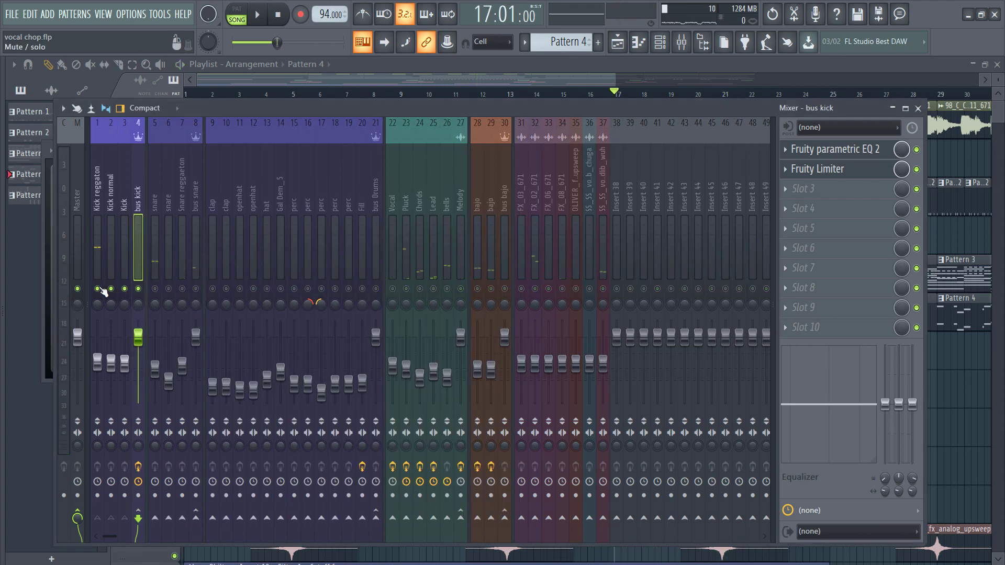
left_click(835, 170)
key("space")
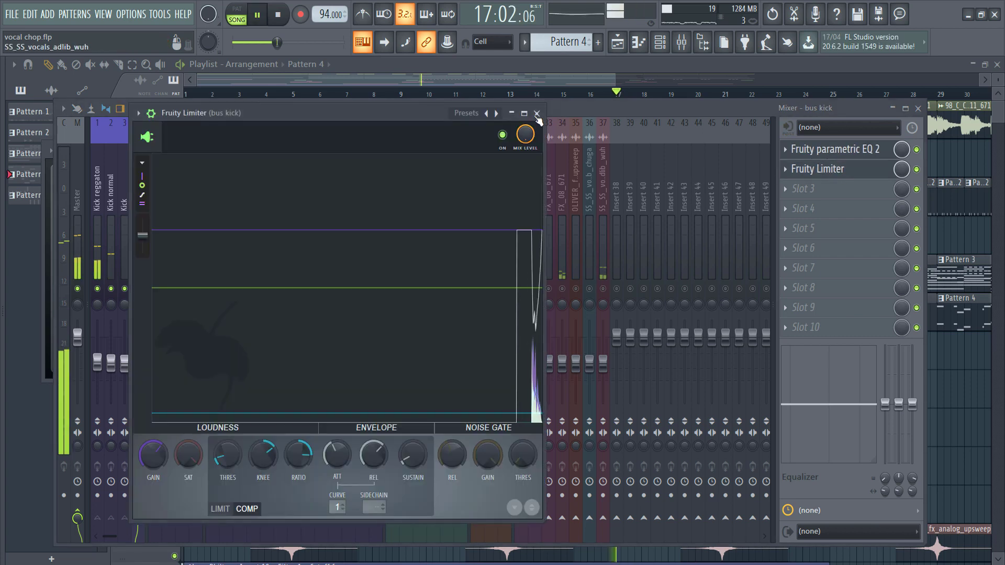
Compare the soloed kick with Fruity Limiter bypassed and enabled, then close the plugin with it switched on.
left_click(503, 135)
key("space")
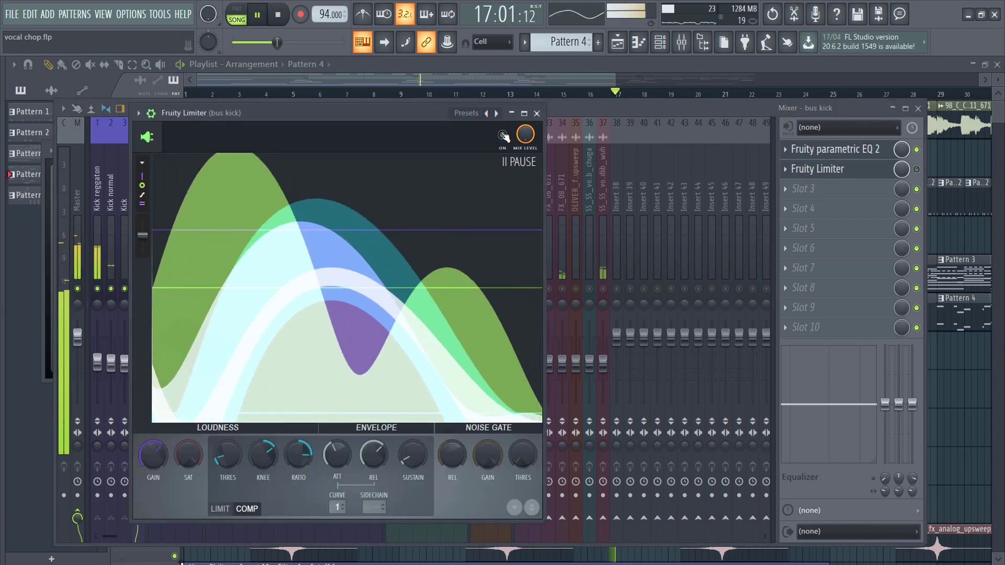
key("space")
left_click(503, 135)
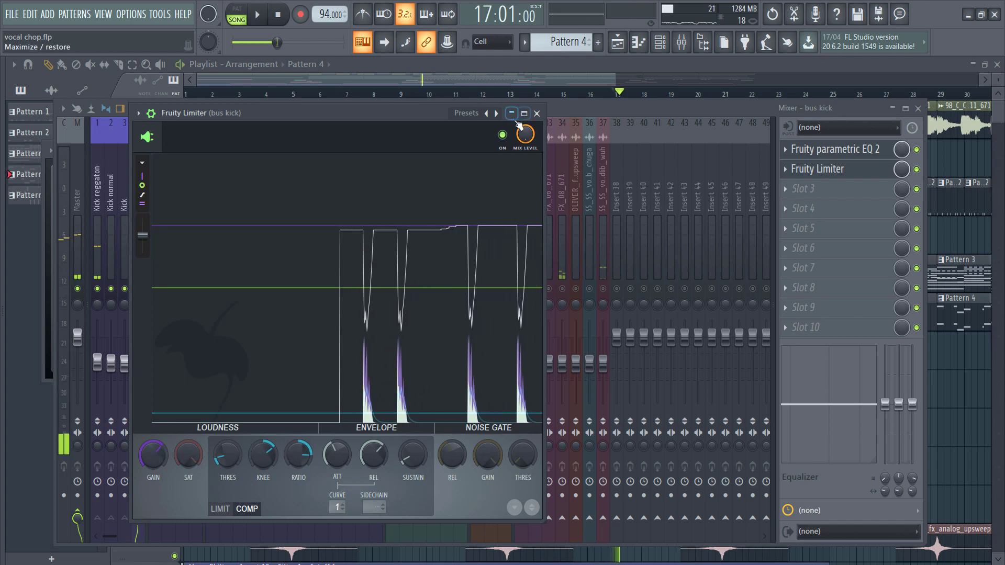
left_click(503, 135)
key("space")
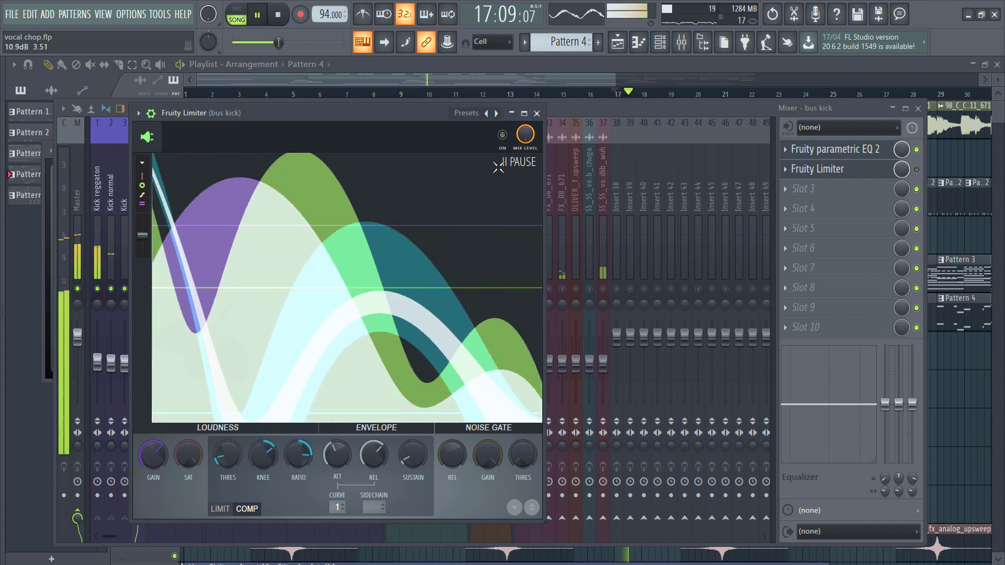
key("space")
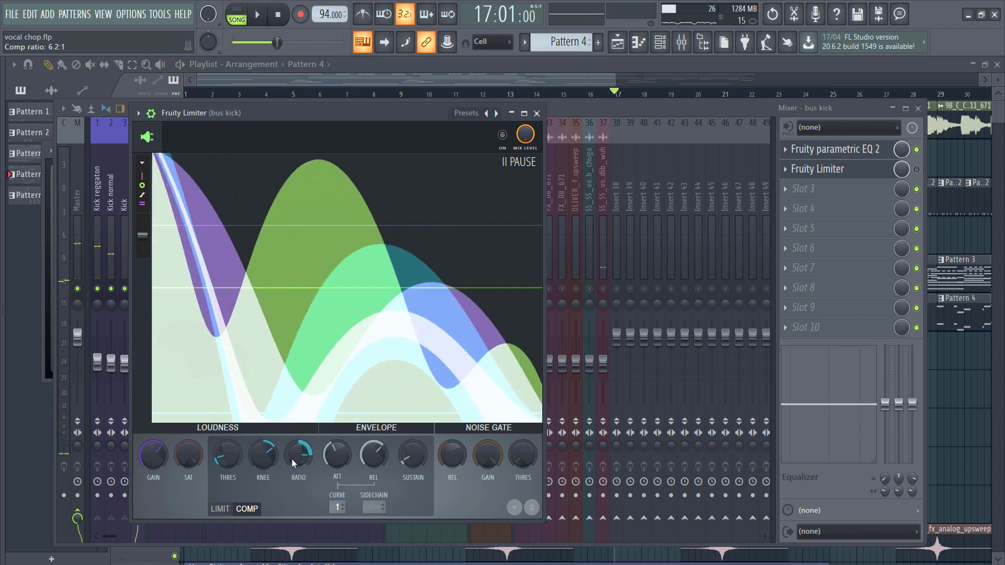
key("space")
key("space")
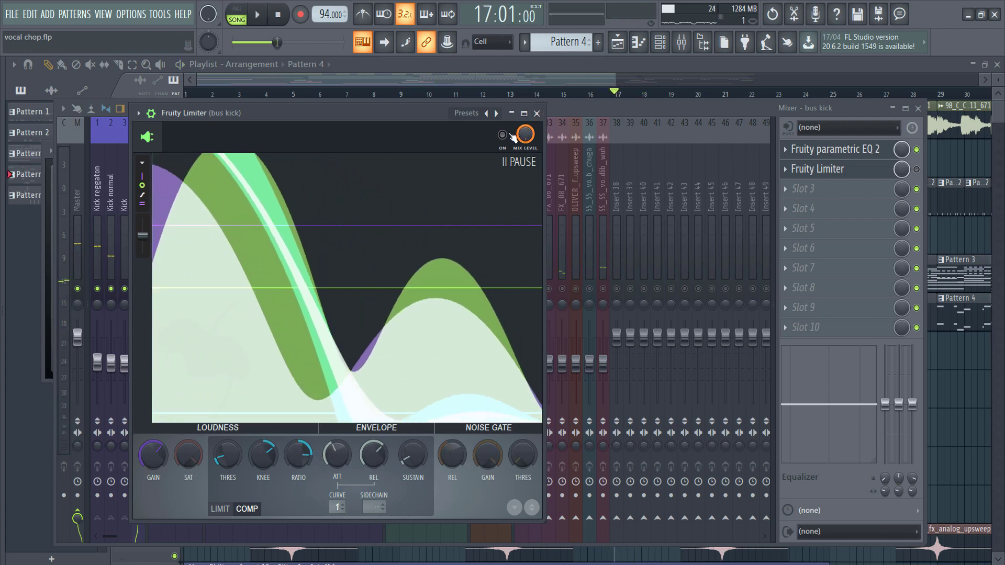
left_click(505, 135)
key("space")
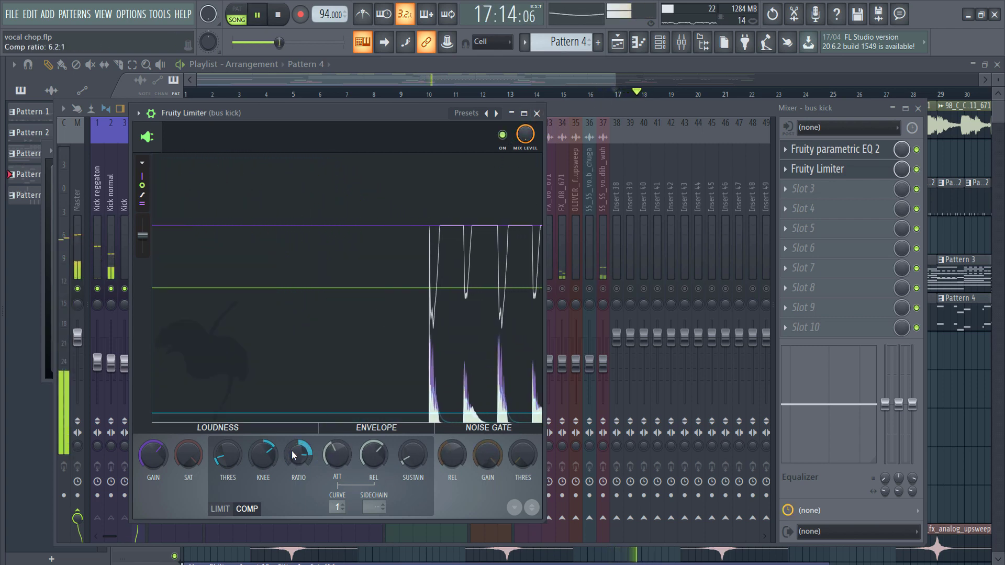
left_click(537, 113)
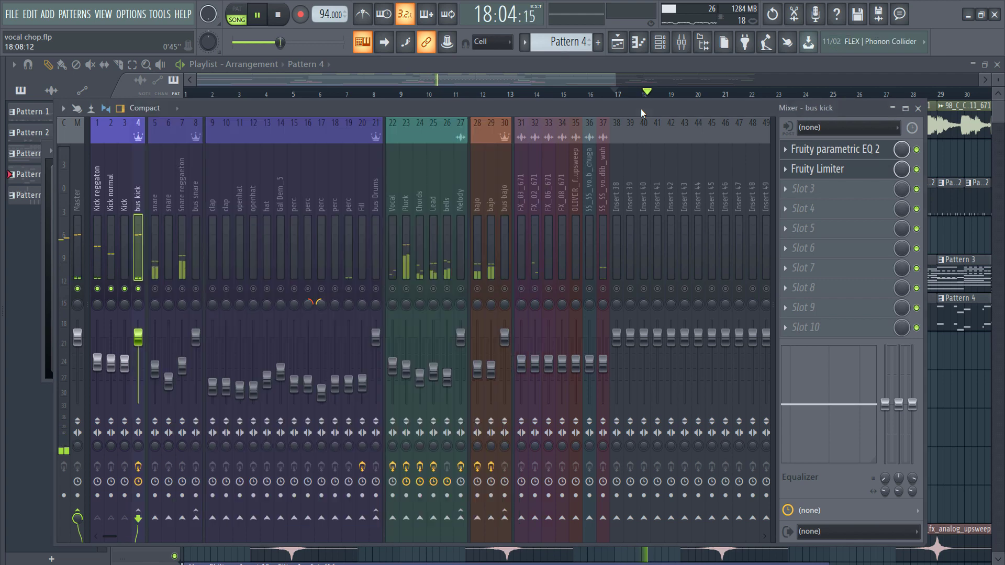
Take the bus kick track out of solo and stop playback.
right_click(137, 290)
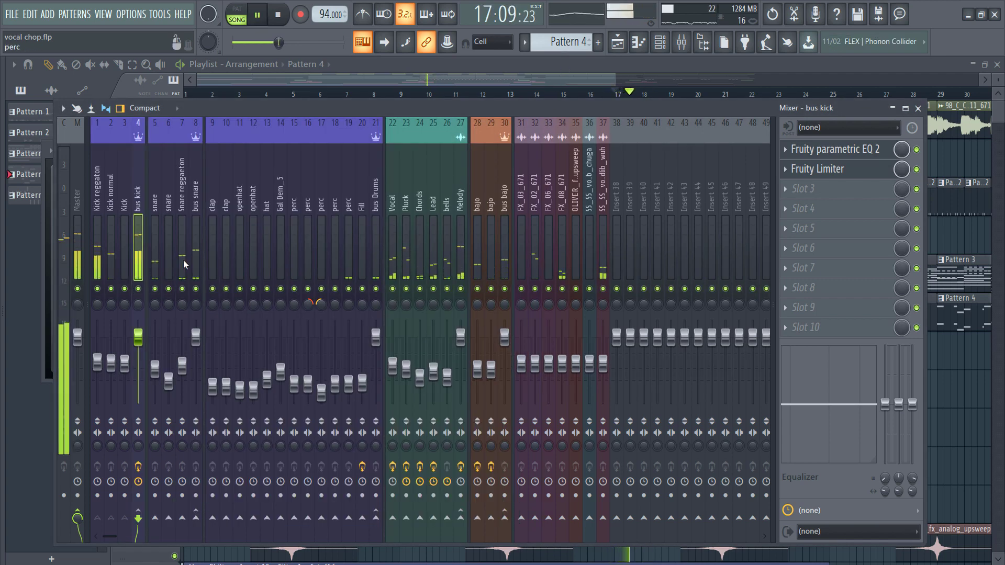
key("space")
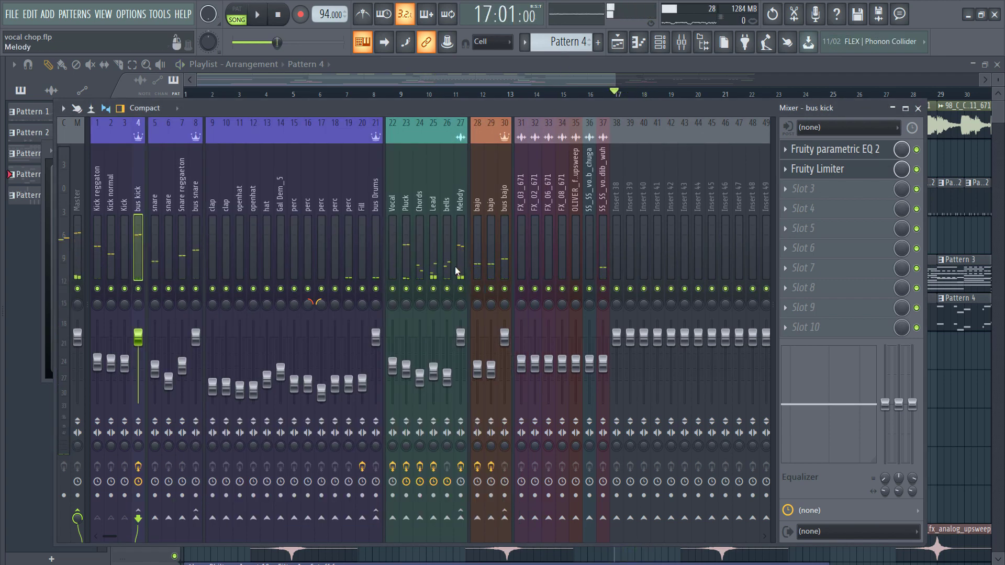
right_click(461, 519)
key("Escape")
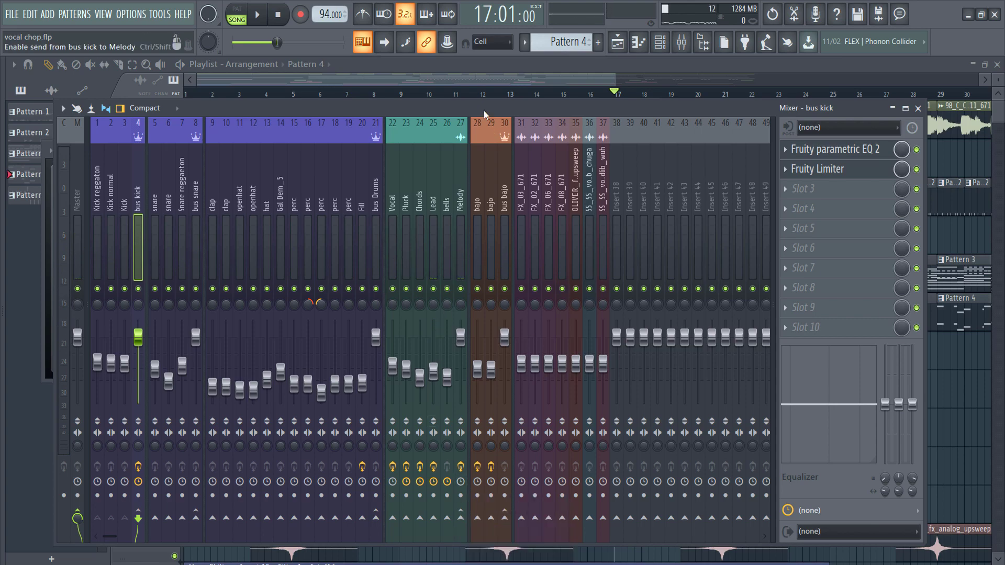
Play the song from bar 17 and create a sidechain send from bus kick to bus bajo.
key("F9")
key("space")
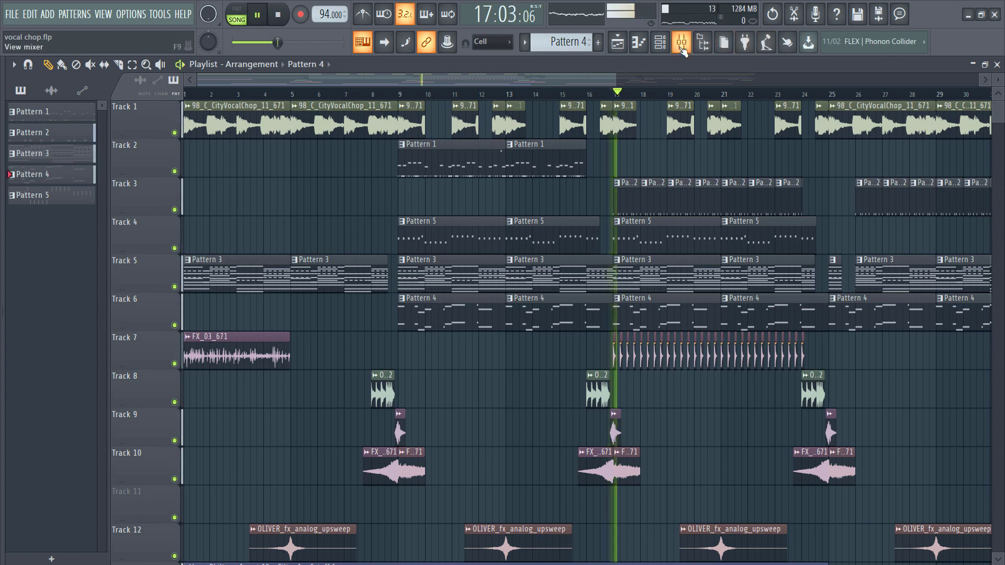
key("F9")
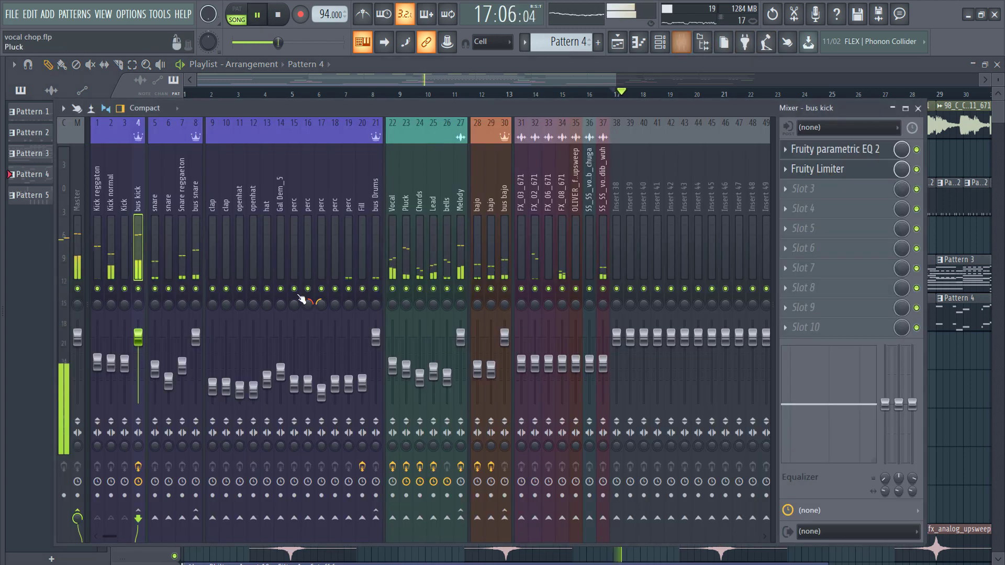
right_click(504, 518)
left_click(518, 546)
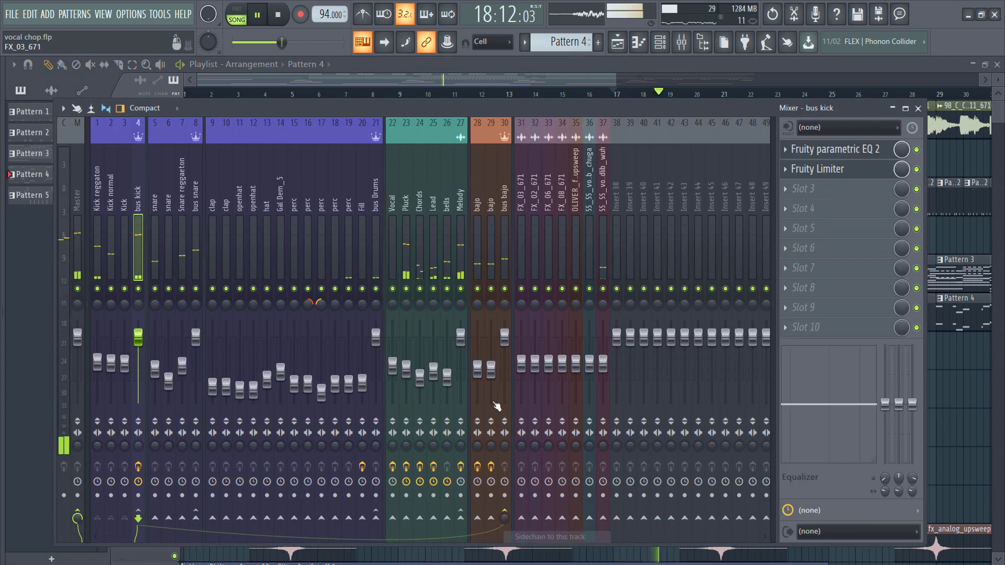
Load Fruity parametric EQ 2 in the first effect slot of bus bajo and apply its Classic preset.
left_click(508, 215)
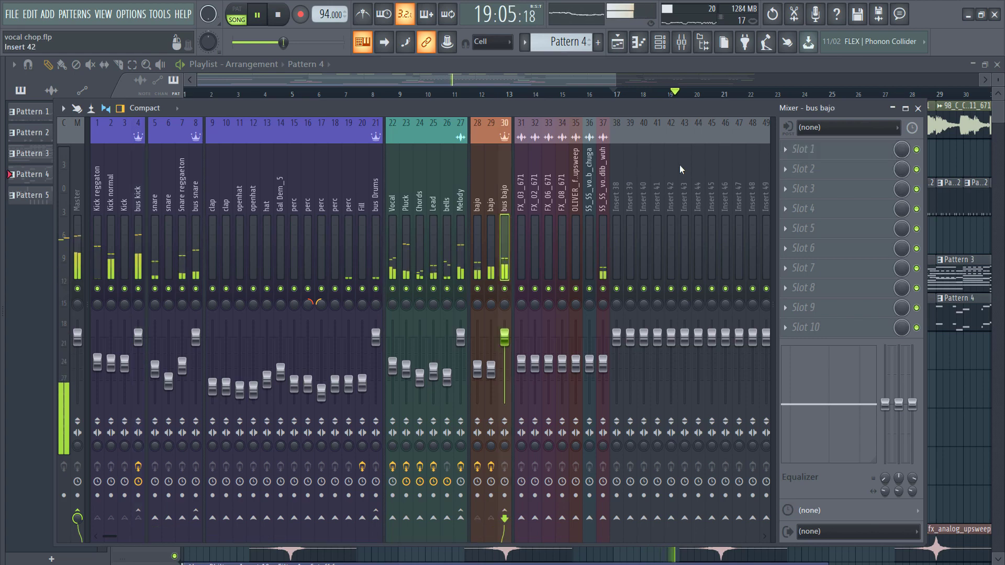
left_click(796, 170)
left_click(799, 150)
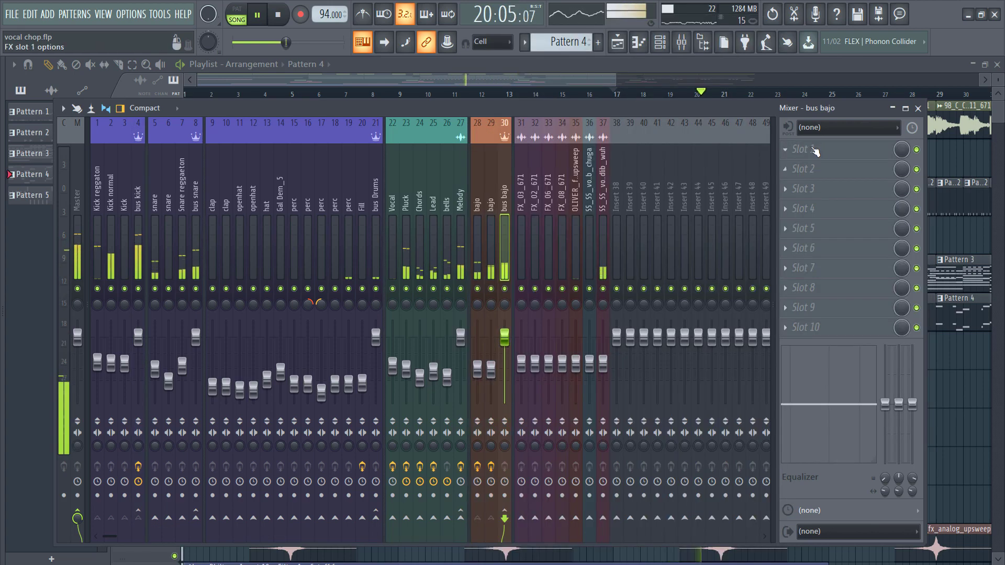
left_click(798, 149)
left_click(636, 70)
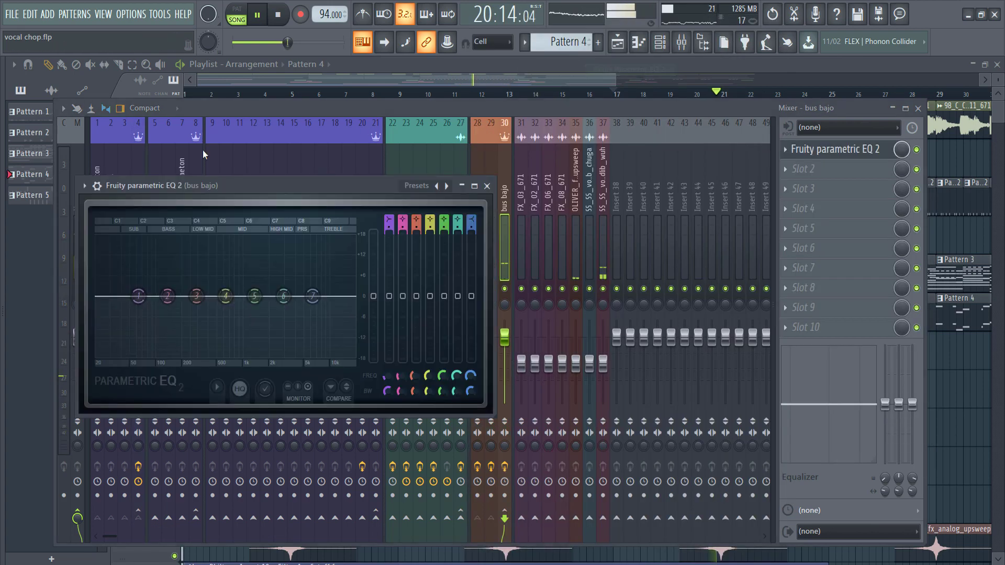
left_click(84, 186)
mouse_move(173, 236)
left_click(253, 236)
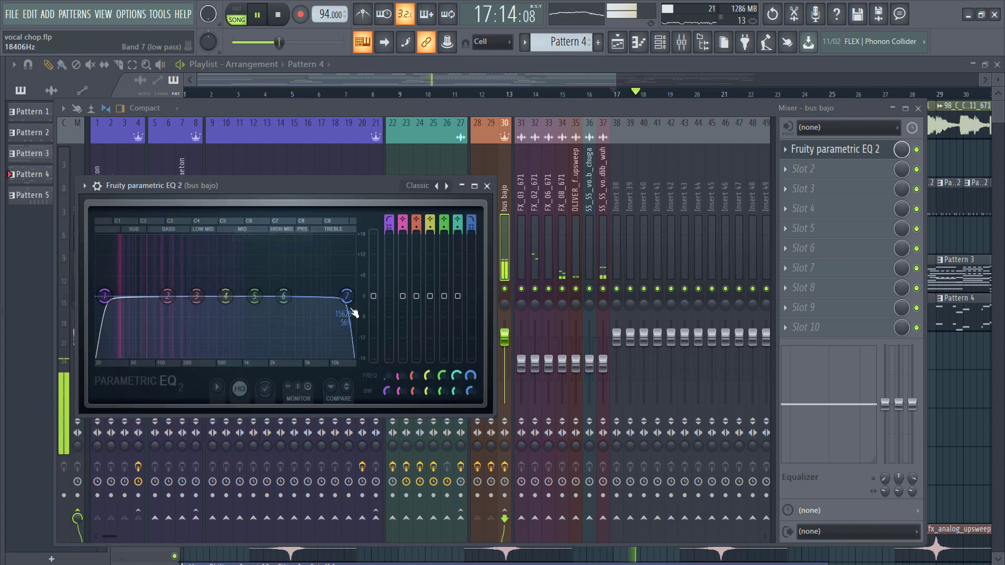
Give the bass EQ's low-pass a gentler slope at around 1 kHz and slightly boost band 4 in the lows and band 3 near 500 Hz.
right_click(346, 297)
mouse_move(369, 342)
left_click(405, 379)
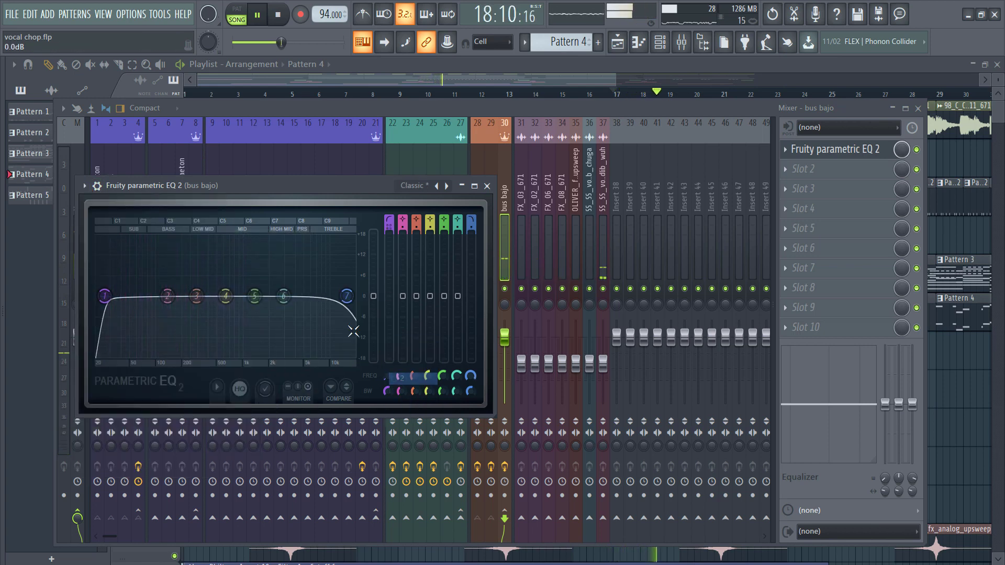
left_click_drag(346, 296, 127, 274)
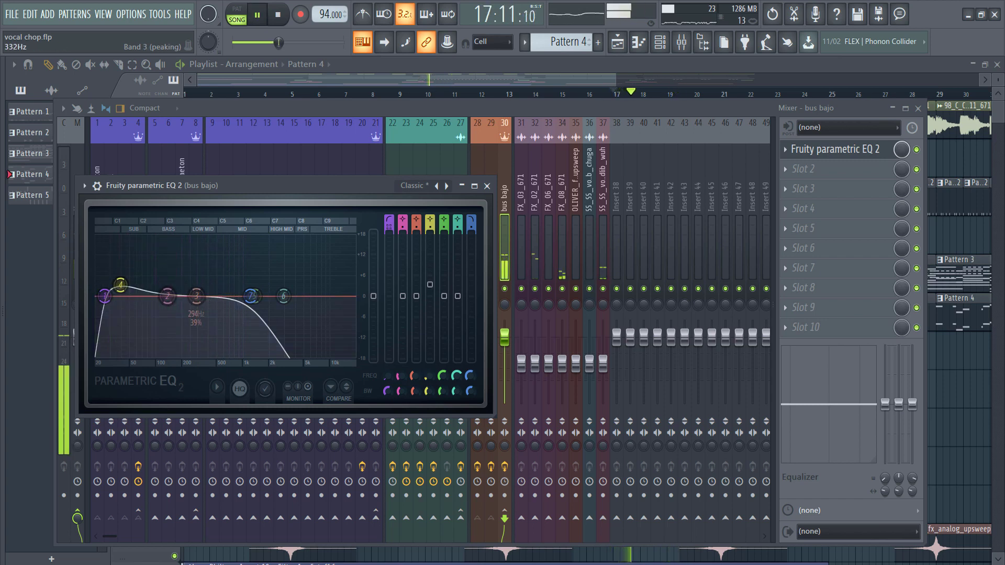
left_click_drag(196, 297, 218, 286)
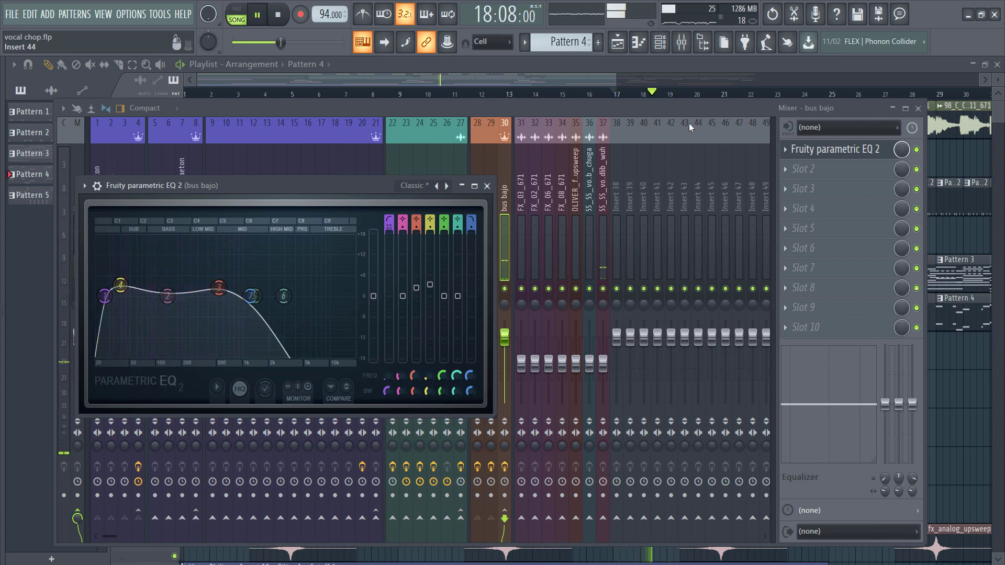
Stop playback and load Fruity Limiter in the second effect slot of bus bajo.
left_click(824, 149)
left_click(816, 168)
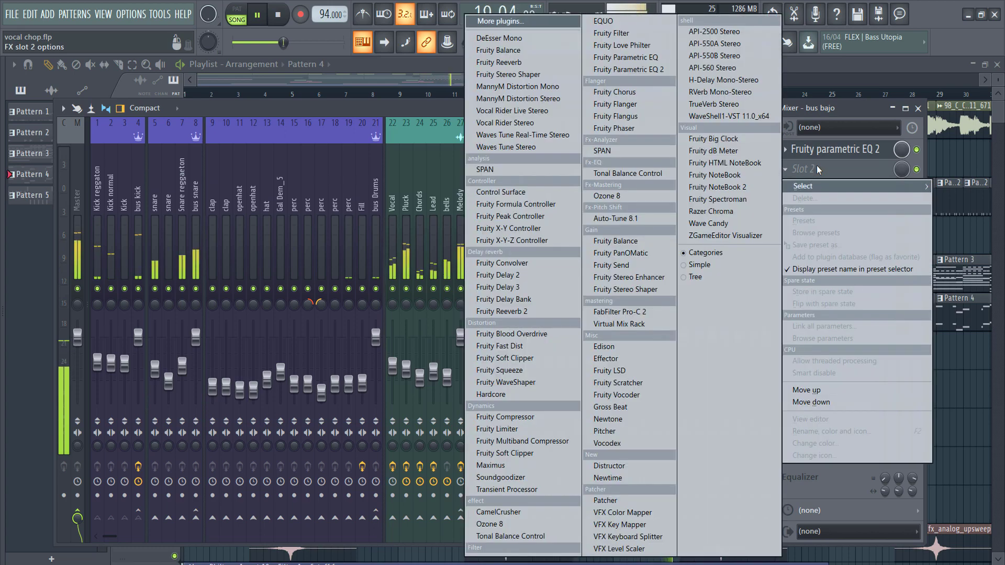
left_click(818, 169)
left_click(820, 170)
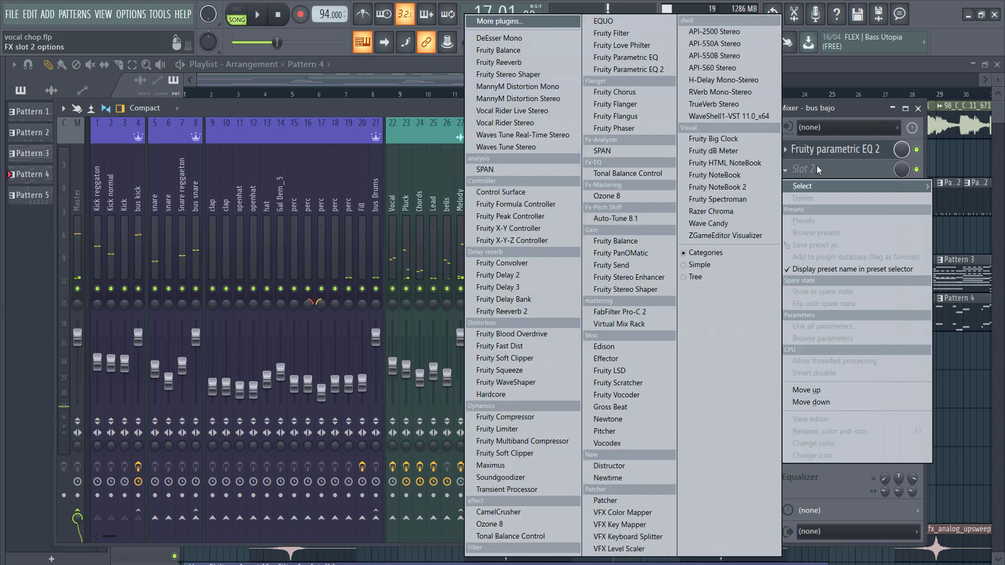
left_click(497, 428)
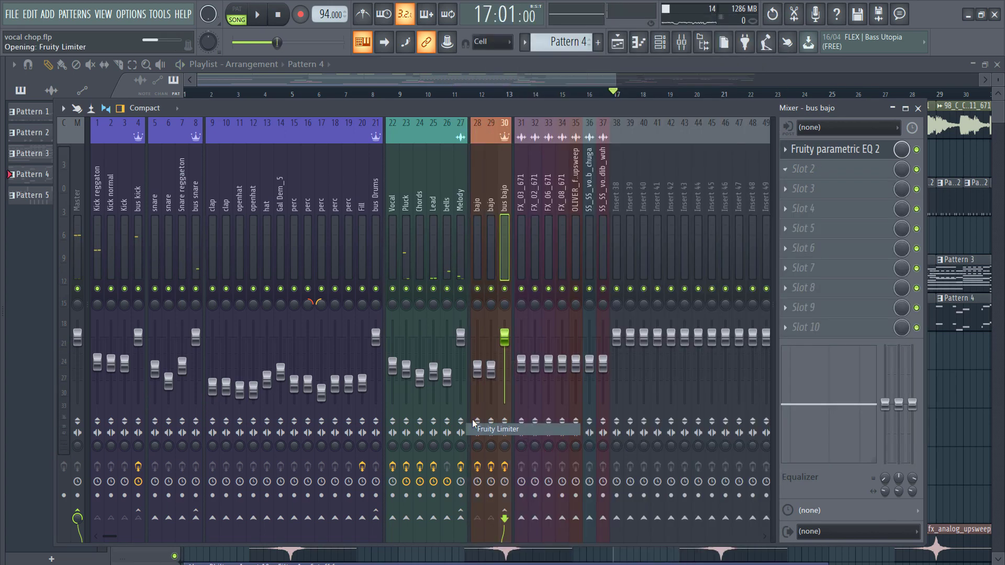
During playback, set the bass limiter to compressor mode with a lowered threshold, 0.00 ms attack, ratio 7.0 and sidechain input 1.
left_click(212, 408)
key("space")
left_click_drag(196, 353, 196, 388)
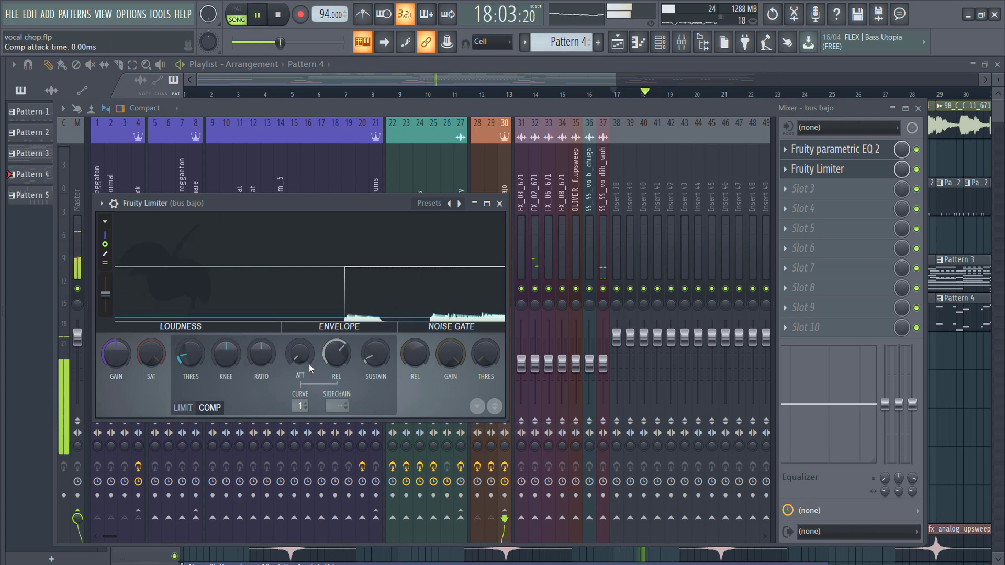
right_click(339, 406)
left_click(345, 425)
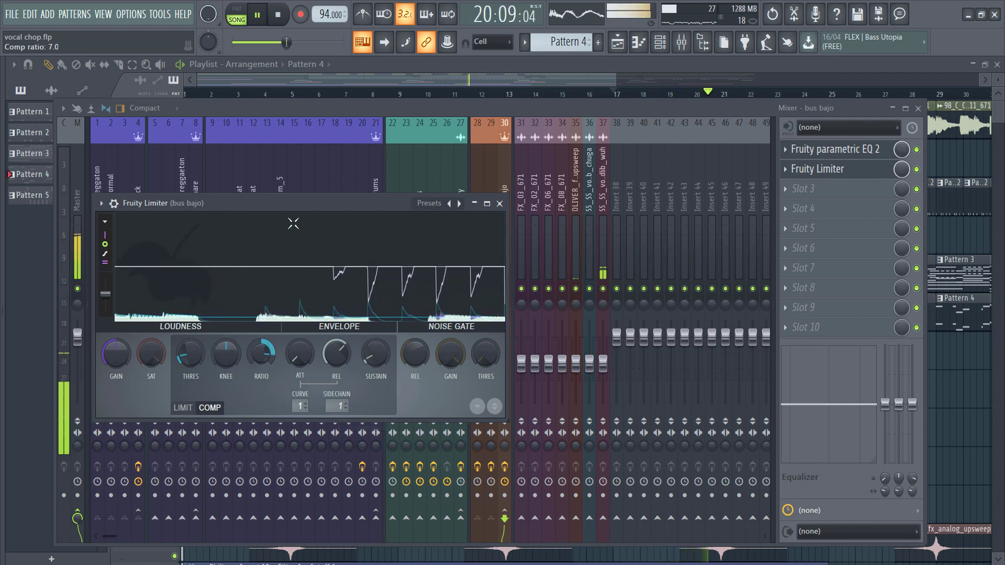
Reopen Fruity Limiter on bus bajo, then reposition and enlarge its window for a taller compression graph.
left_click(305, 193)
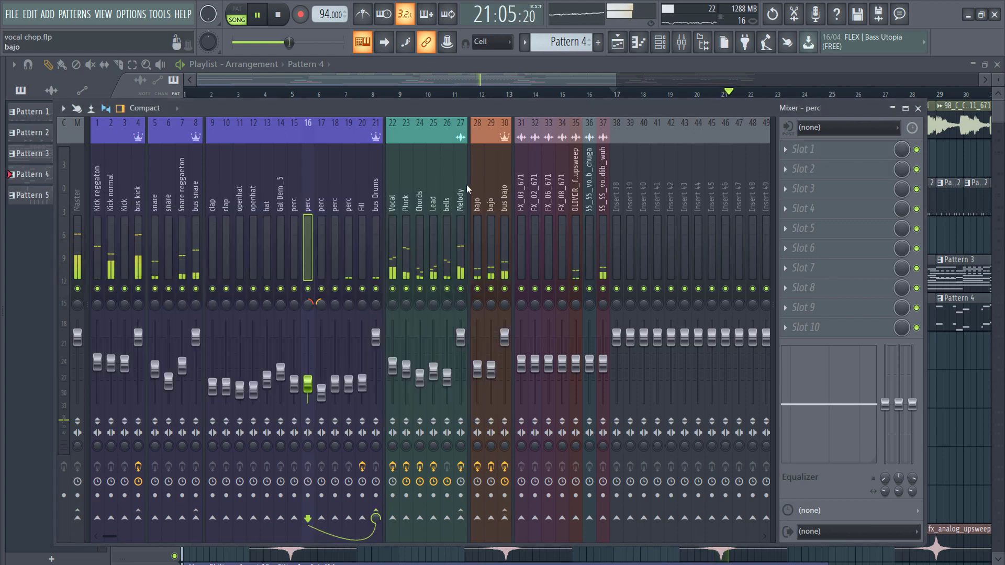
left_click(505, 200)
left_click(814, 169)
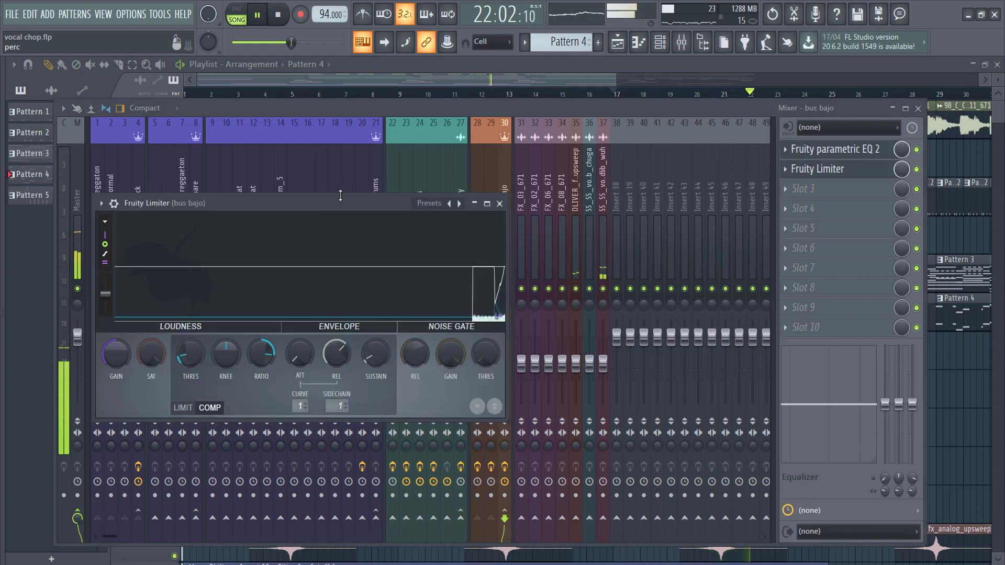
left_click_drag(340, 196, 472, 51)
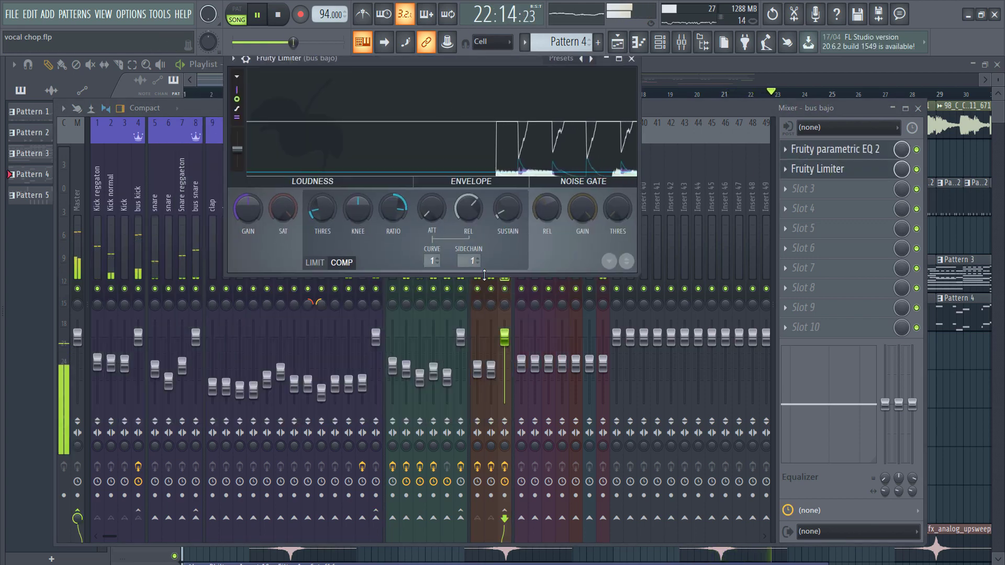
left_click_drag(484, 275, 486, 505)
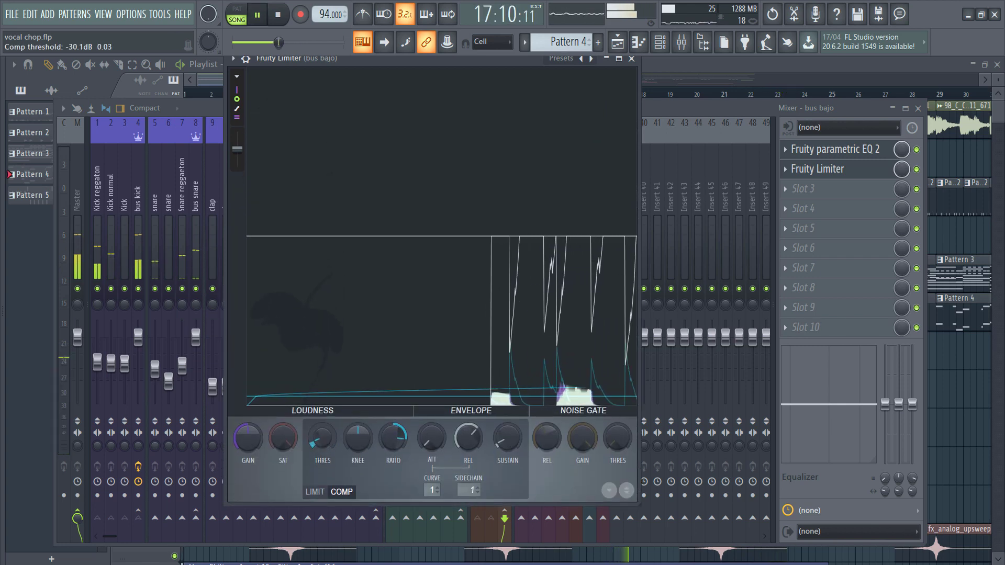
Fine-tune the bass sidechain compression to a 9.1:1 ratio, shorter release and -29.6 dB threshold, then close the plugin.
left_click_drag(391, 439, 391, 436)
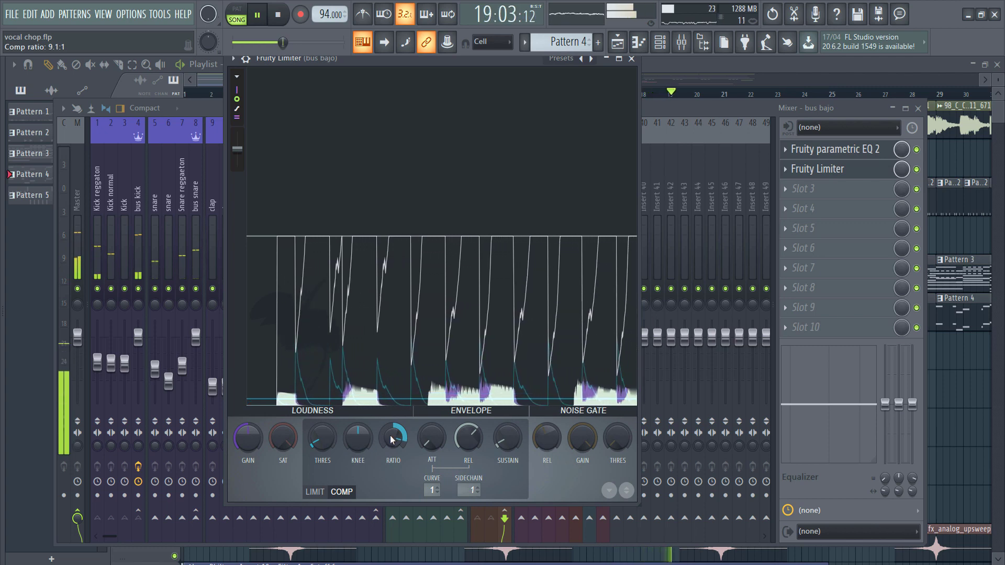
left_click_drag(469, 437, 468, 434)
left_click_drag(317, 437, 318, 435)
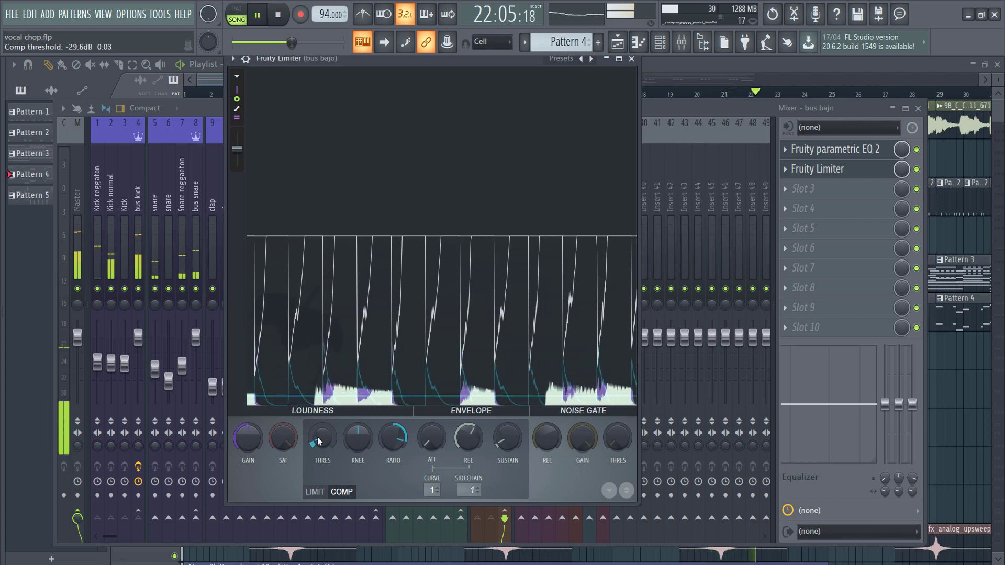
left_click(634, 60)
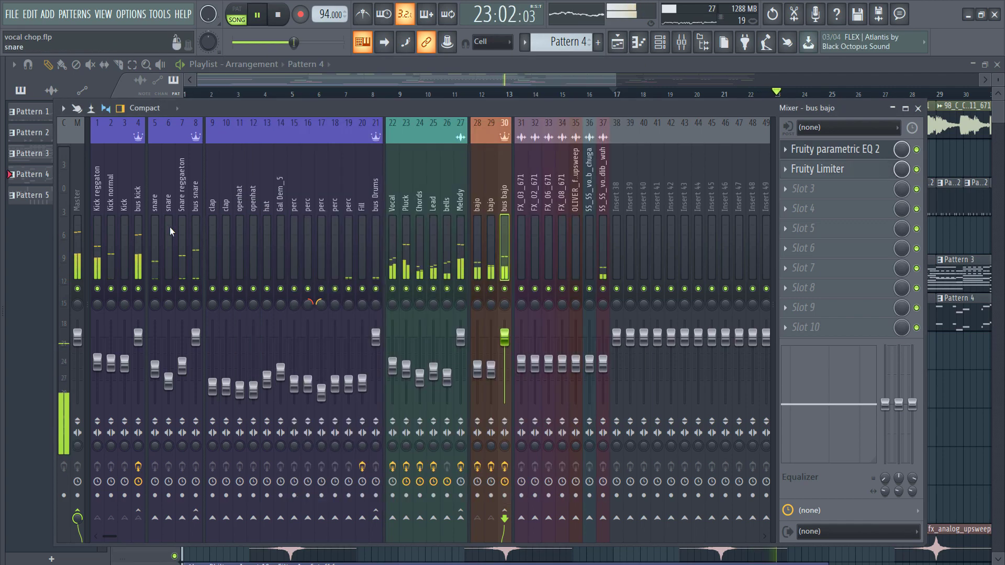
Load Fruity parametric EQ 2 on bus snare and apply its Classic preset with the song playing.
left_click(195, 212)
key("space")
left_click(803, 148)
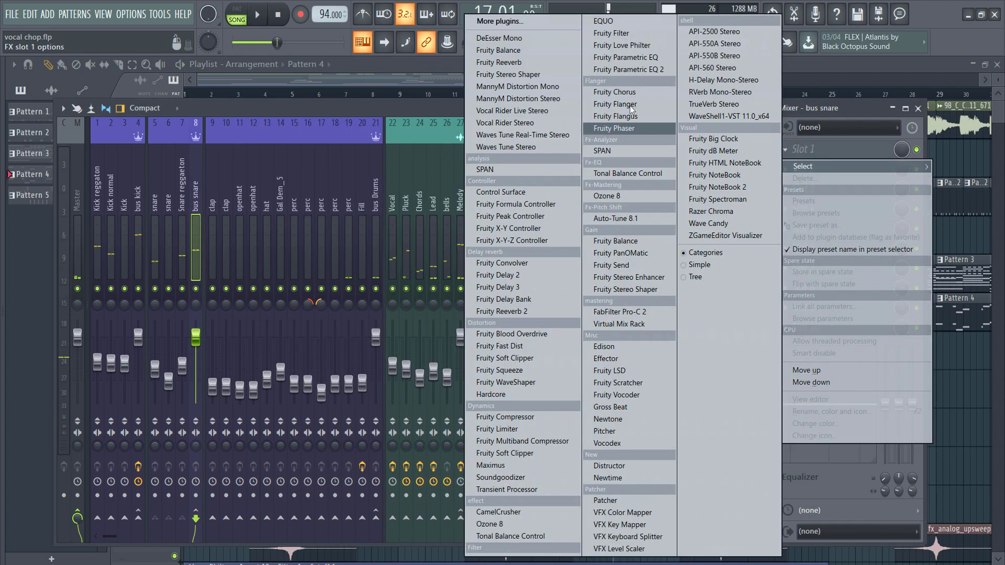
left_click(636, 73)
key("space")
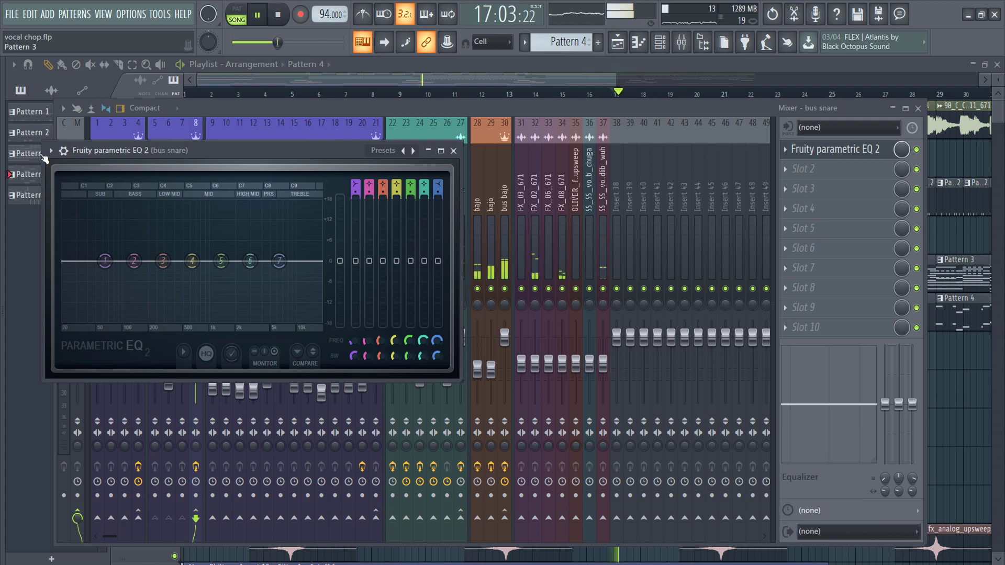
left_click(51, 151)
mouse_move(74, 202)
left_click(225, 200)
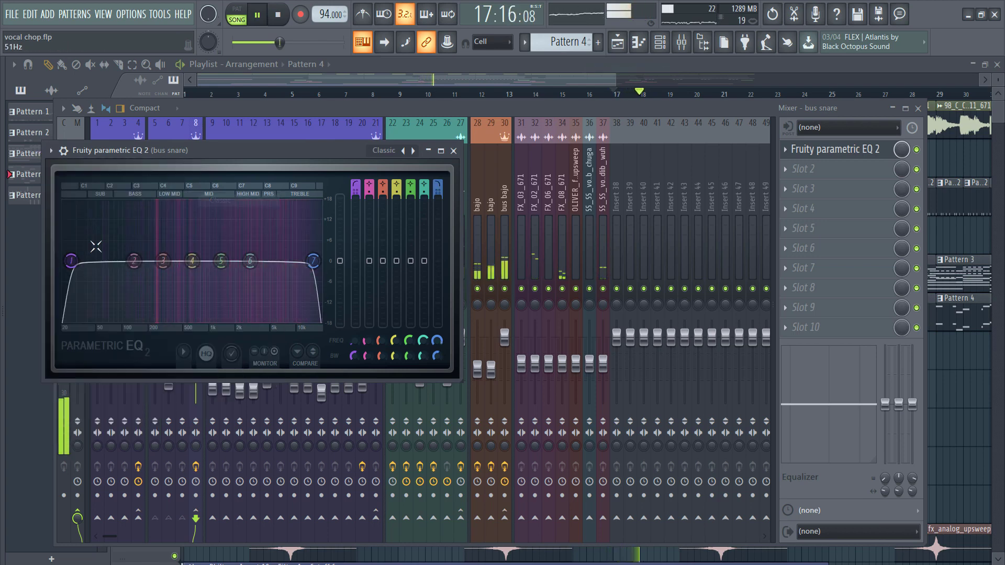
Set the snare EQ's high-pass near 100 Hz with order 2, then boost band 6 about 3 dB at 11380 Hz and band 5 slightly.
left_click_drag(70, 260, 122, 261)
right_click(122, 260)
mouse_move(152, 307)
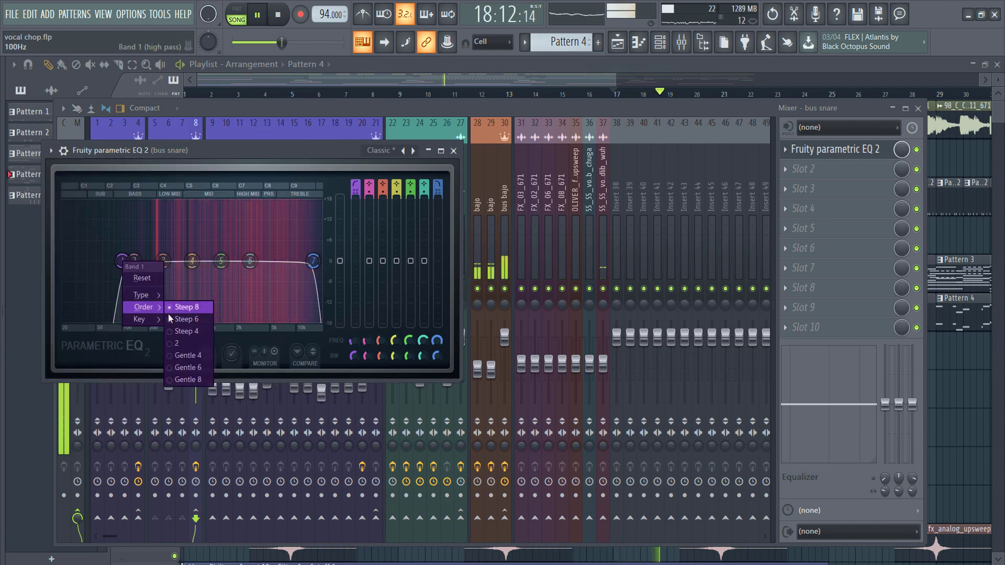
left_click(188, 343)
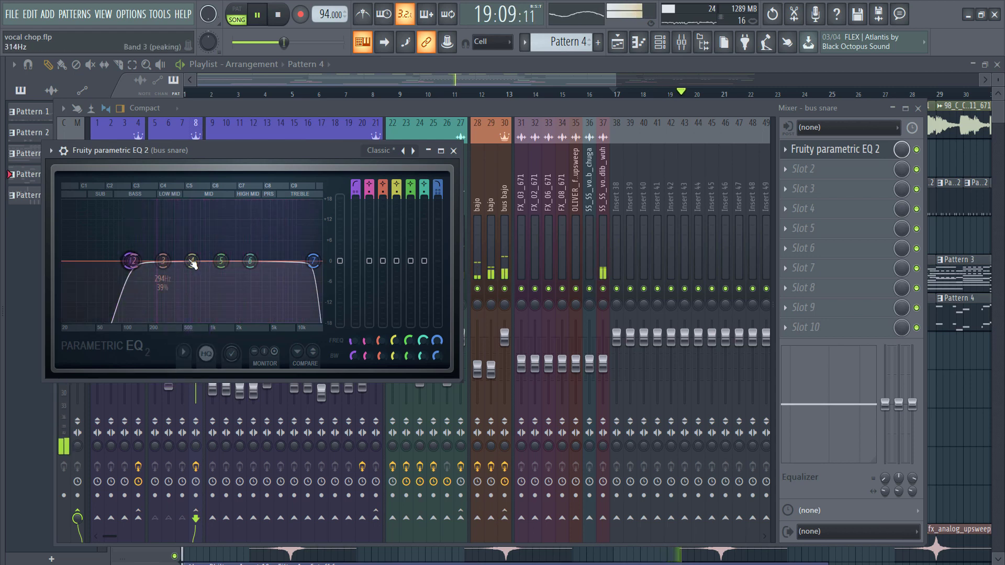
left_click_drag(250, 260, 301, 246)
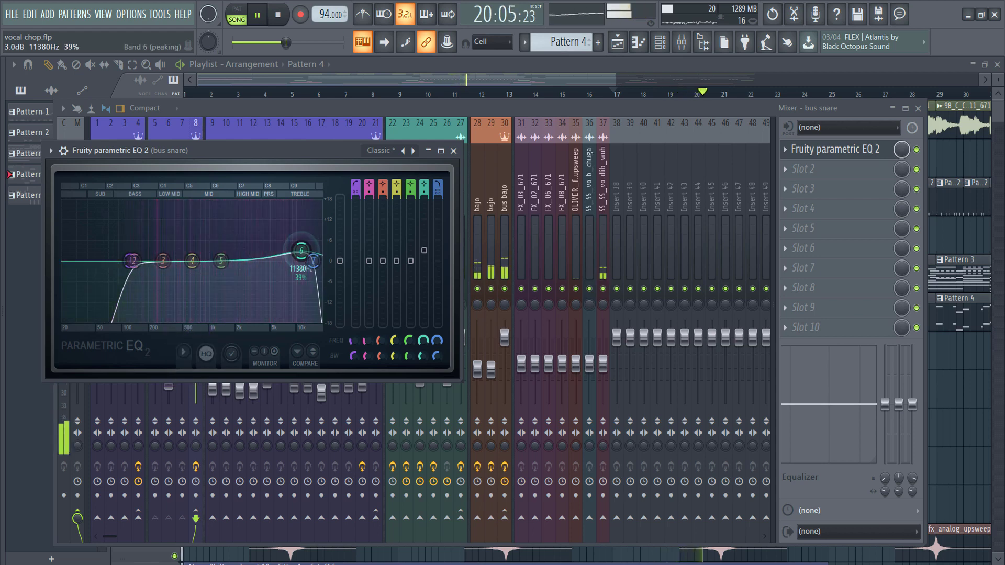
left_click_drag(227, 249, 239, 255)
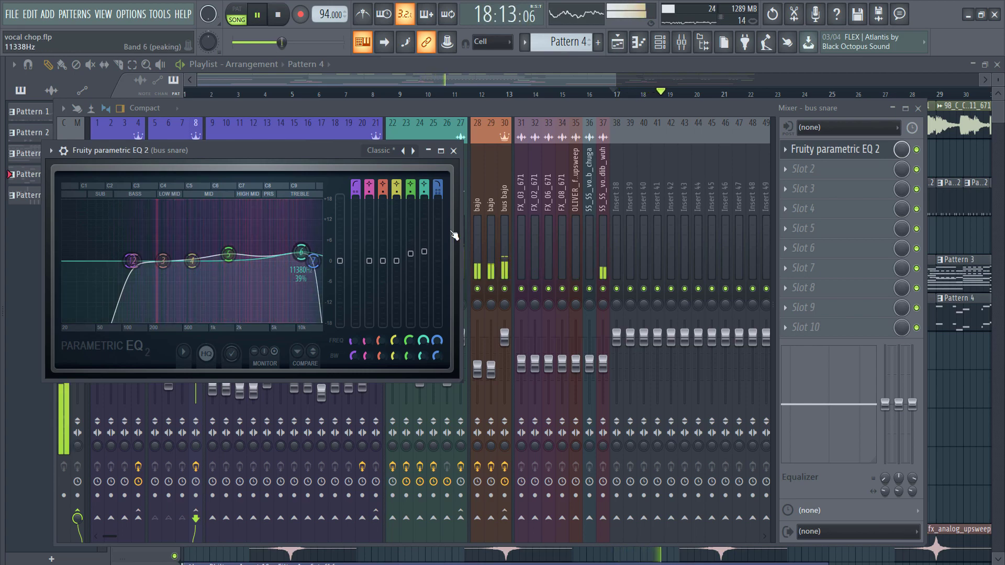
Add Fruity Limiter to bus snare in compressor mode, adjusting threshold and ratio and raising the gain to 5.4 dB.
left_click(799, 176)
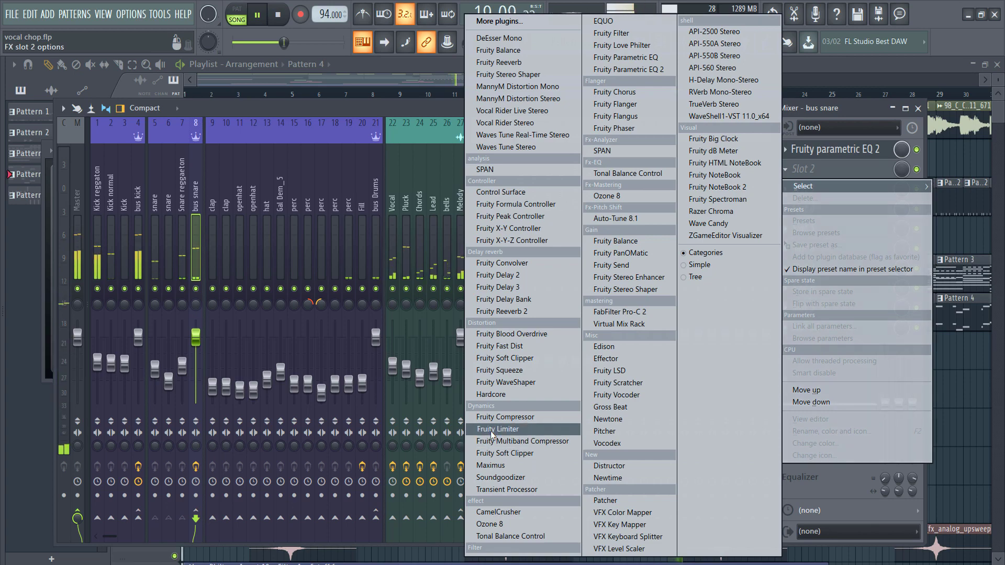
left_click(523, 442)
left_click(176, 373)
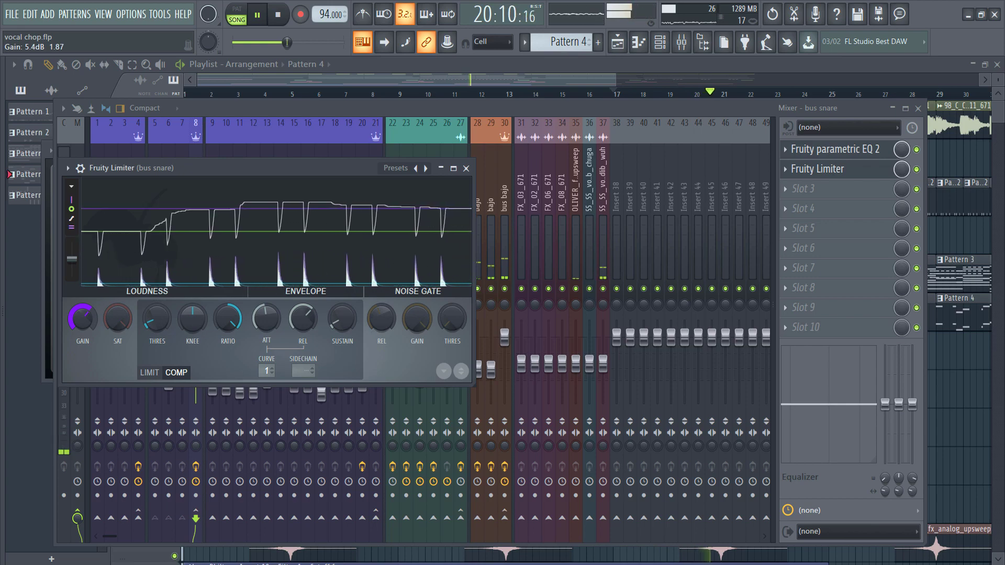
left_click(228, 318)
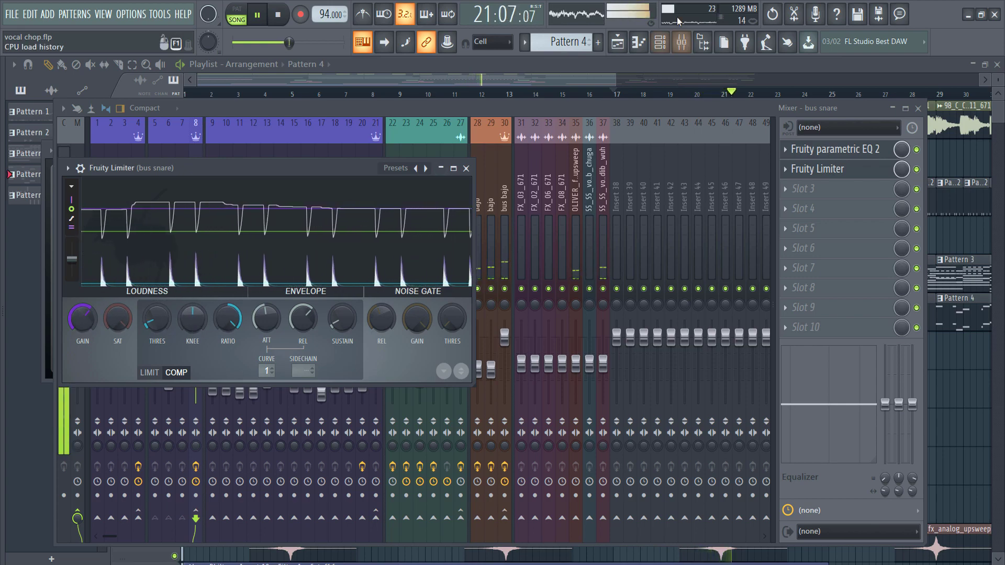
Solo Track 3 in the playlist, play it from bar 17 and mute bus kick in the mixer.
left_click(543, 78)
key("space")
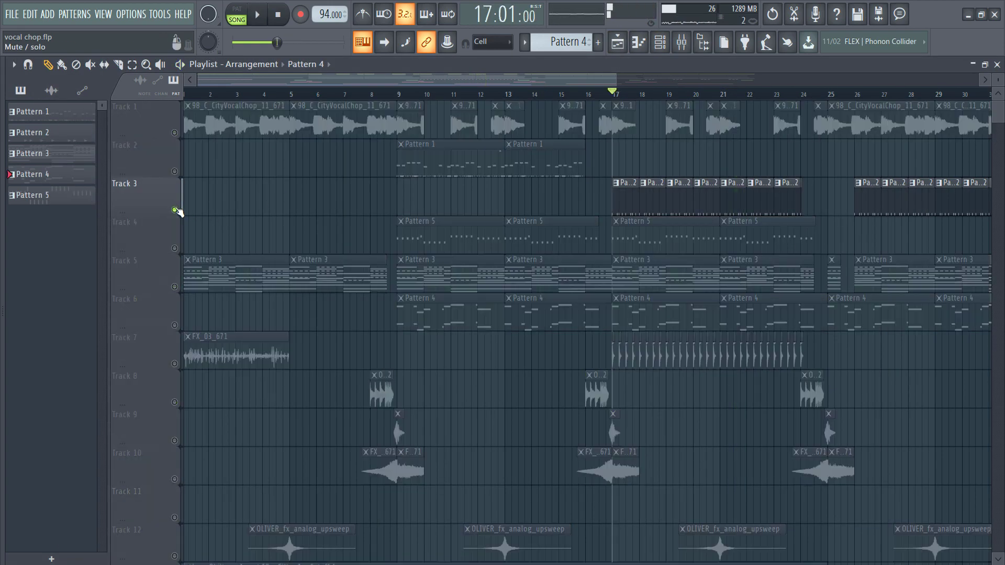
key("space")
key("F9")
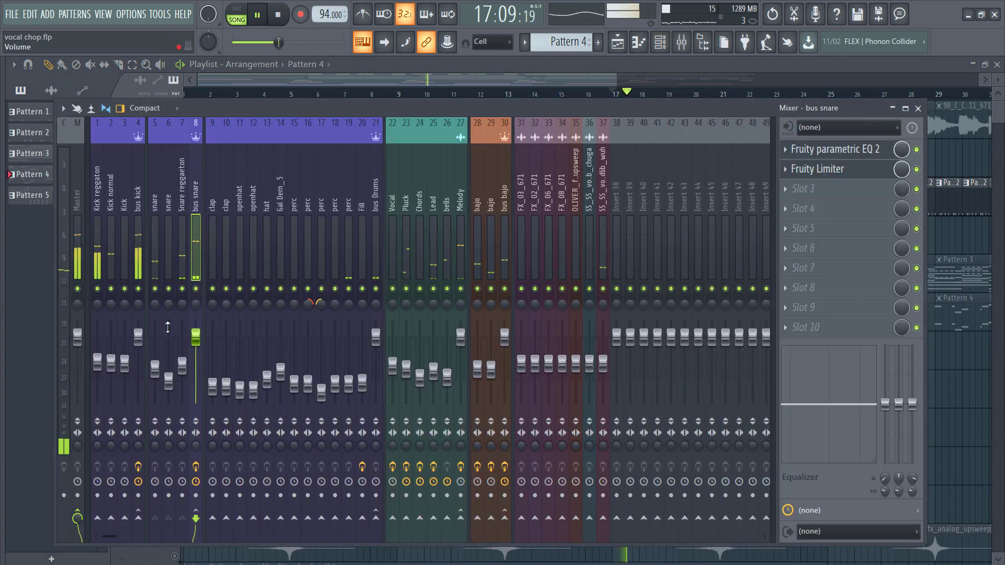
left_click(138, 288)
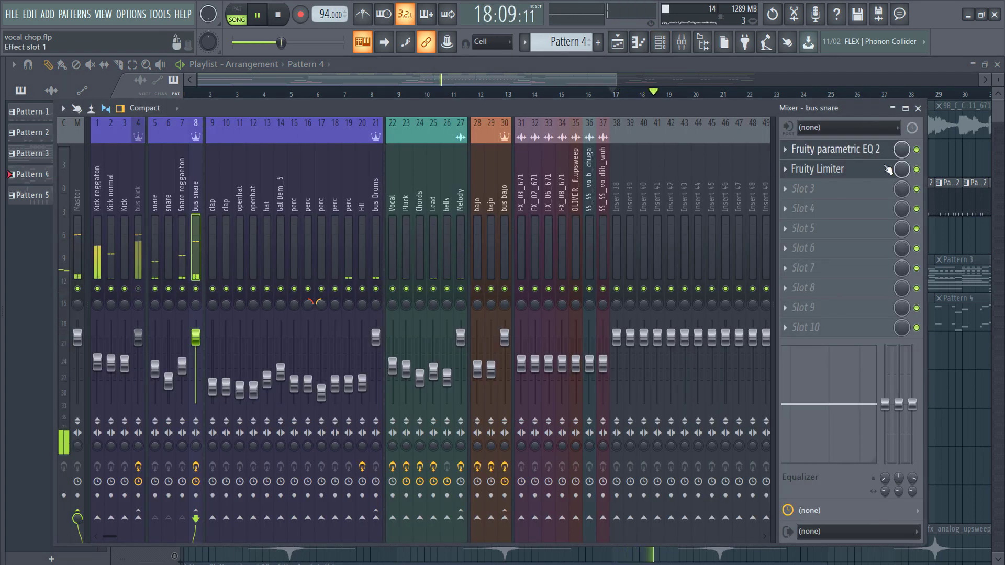
Open bus snare's Fruity Limiter, show its plugin on/off controls and bypass it to hear the uncompressed snare.
left_click(816, 168)
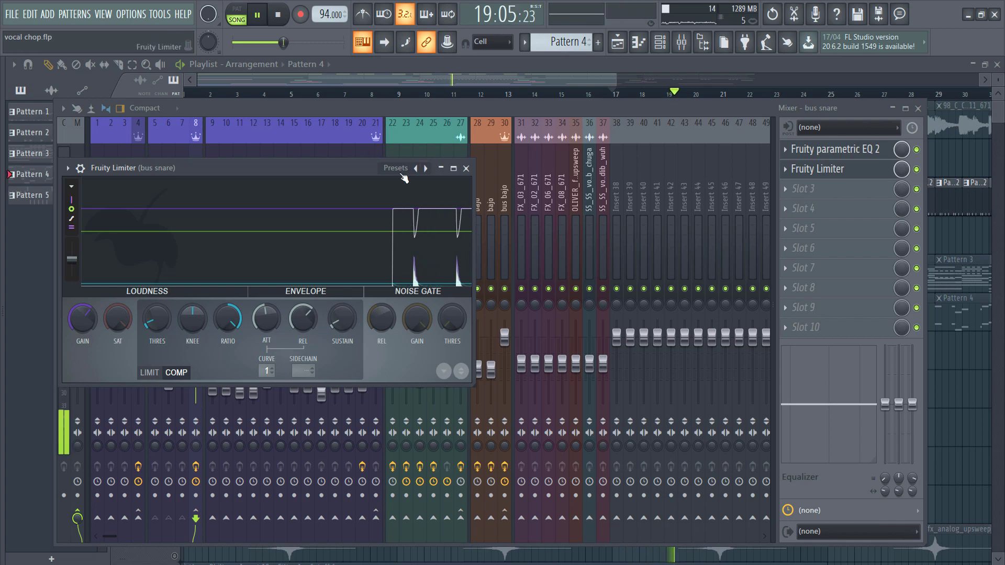
left_click(403, 176)
left_click(259, 179)
left_click(84, 168)
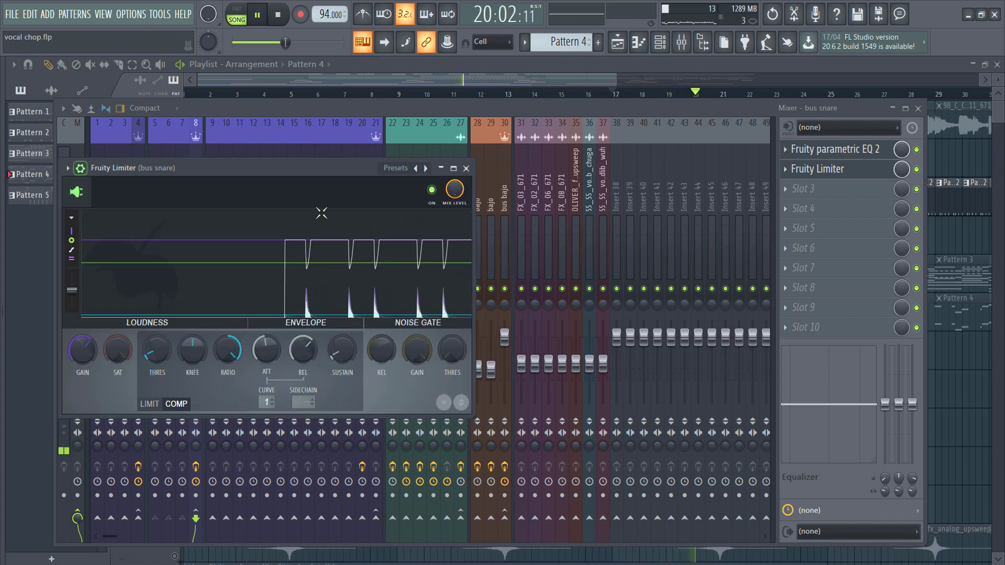
left_click(432, 192)
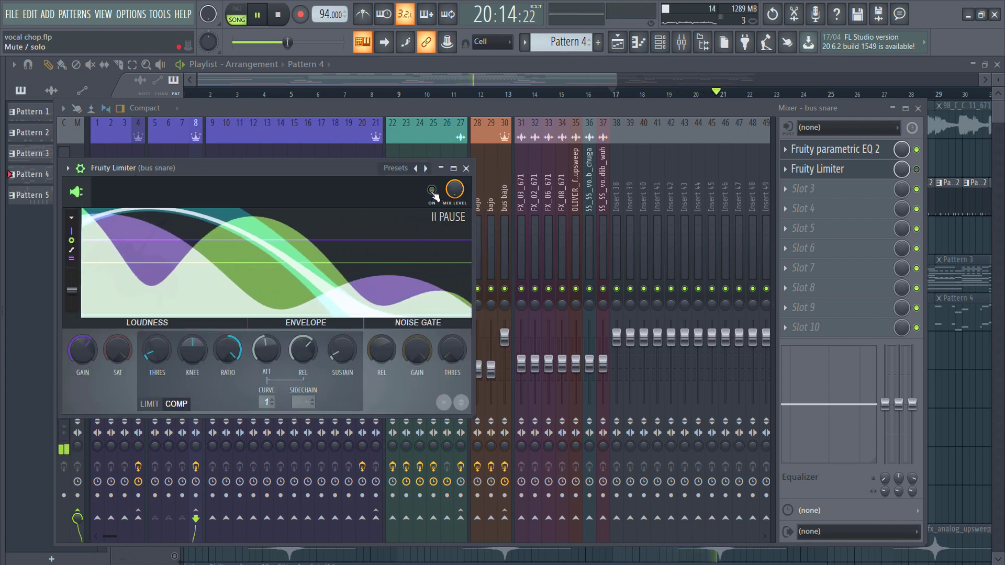
Switch bus snare's Fruity Limiter back on, fine-tune its compressor gain and stop playback.
left_click(433, 191)
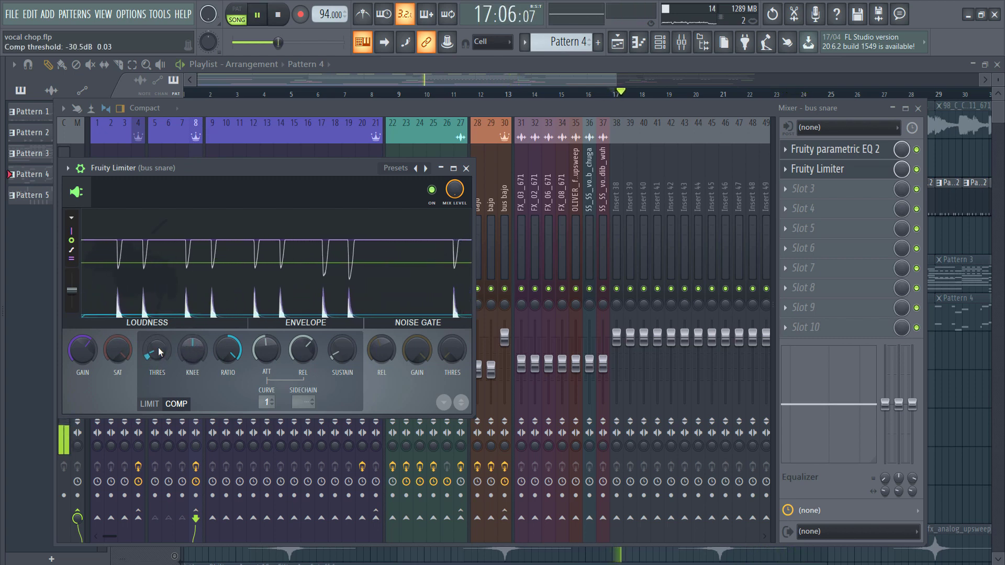
left_click_drag(88, 352, 88, 347)
key("space")
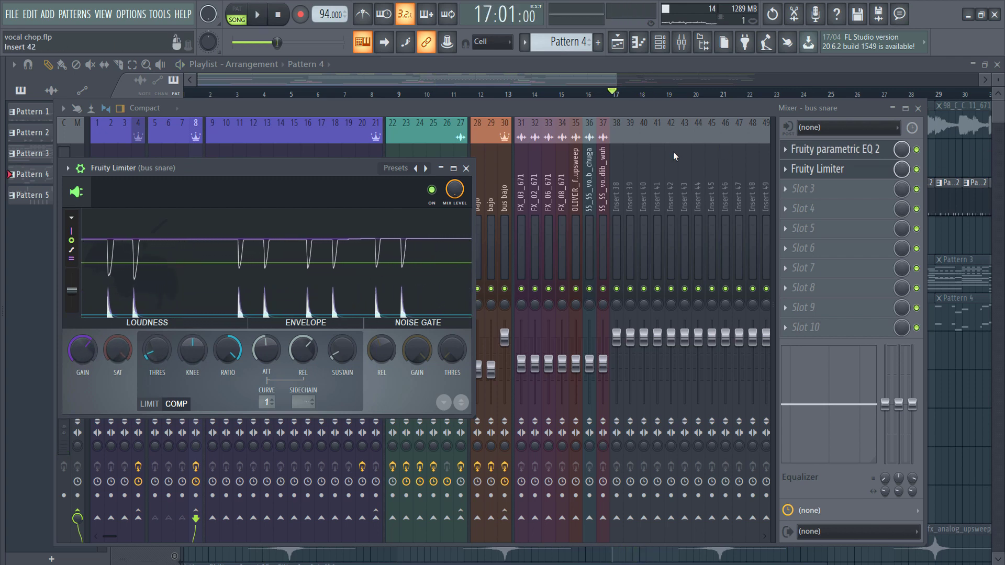
left_click(434, 116)
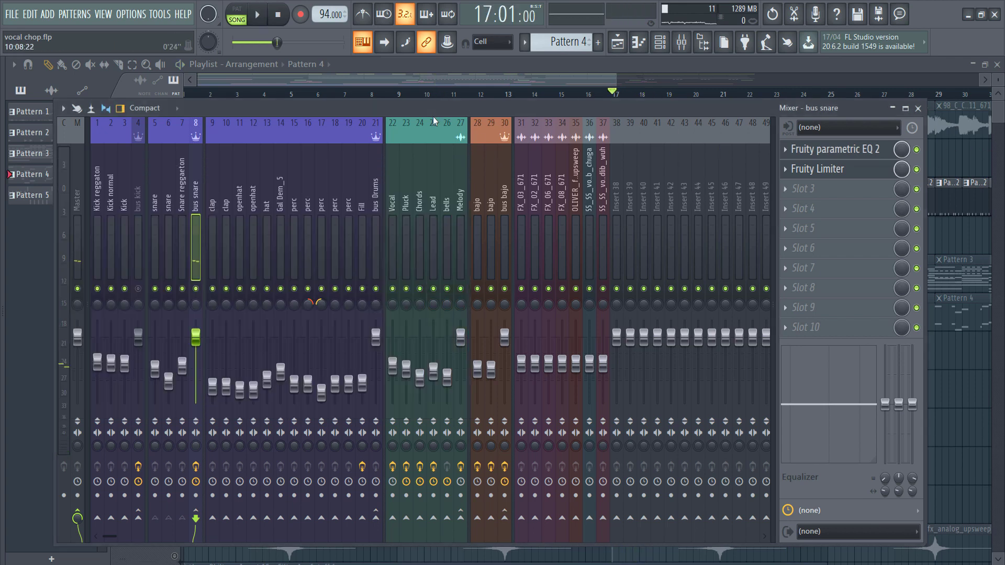
Unmute bus kick in the mixer, unsolo Track 3 in the playlist and play the full arrangement from bar 16.
right_click(195, 288)
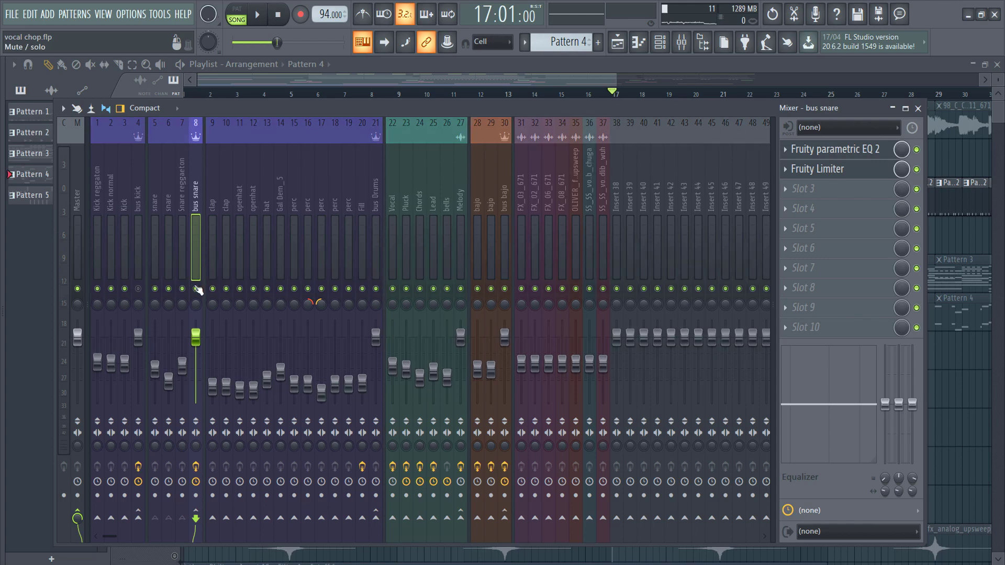
right_click(196, 288)
key("F9")
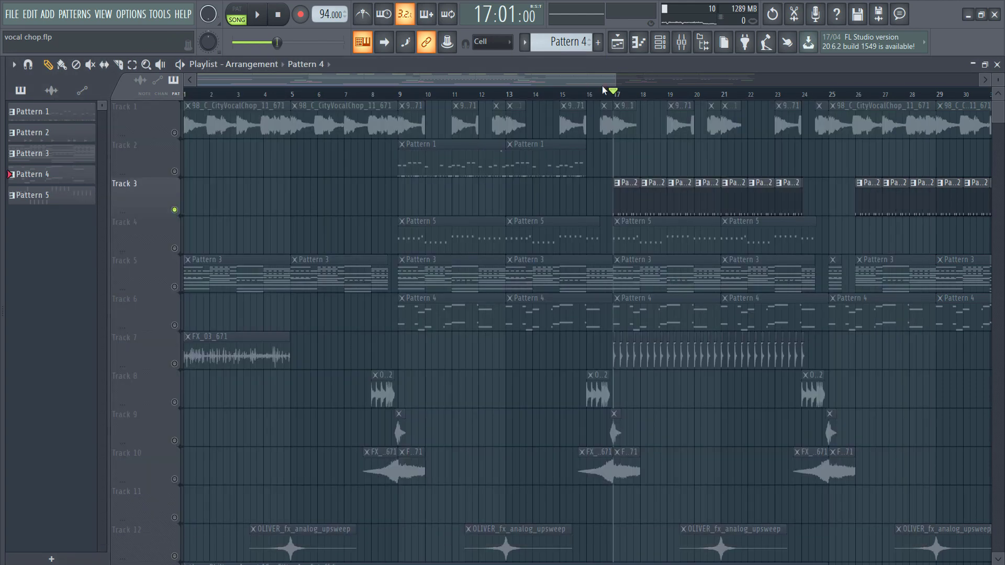
key("space")
key("space")
right_click(175, 210)
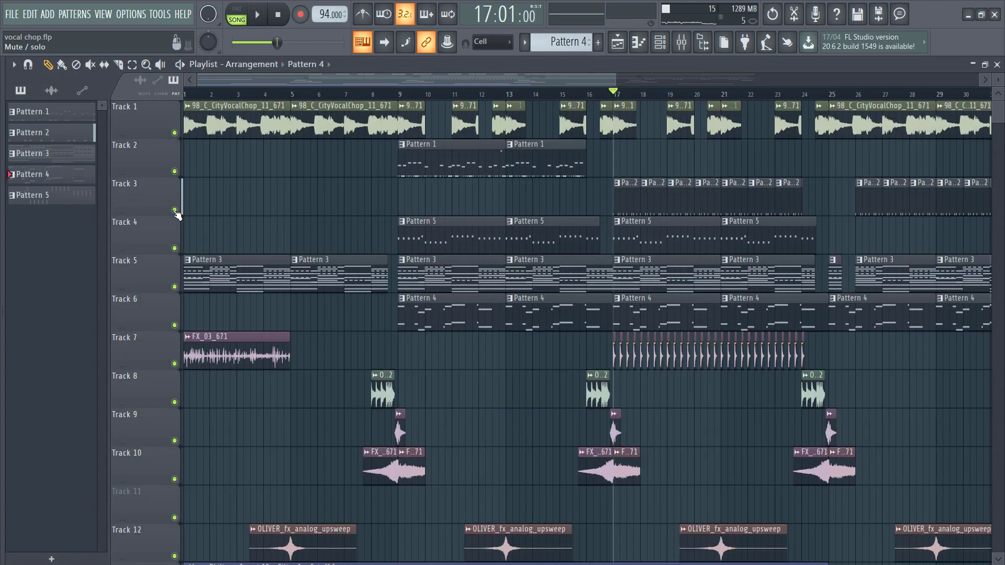
left_click(597, 98)
key("space")
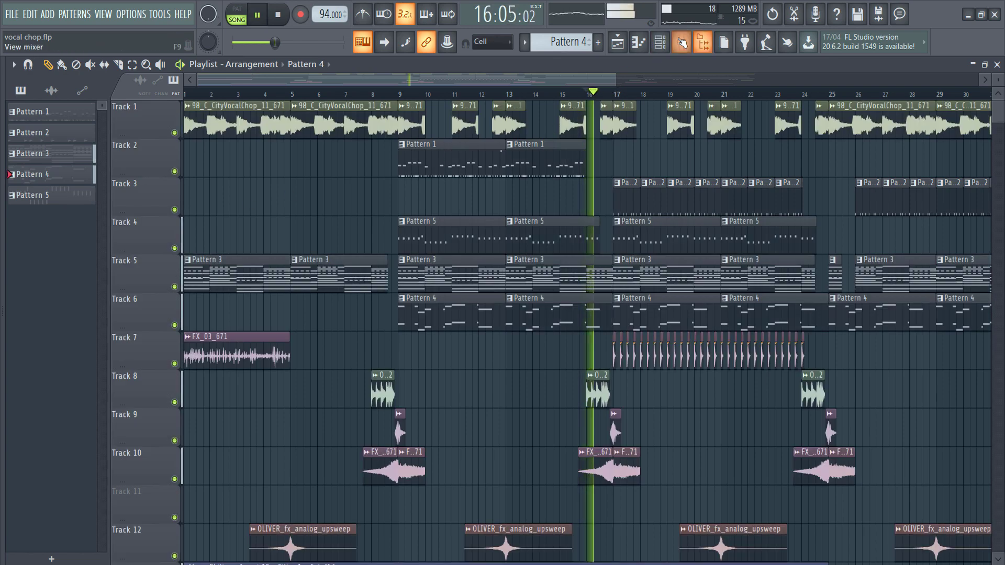
Add Fruity Limiter to slot 2 of the Melody mixer track and switch it to compressor mode.
key("F9")
left_click(459, 204)
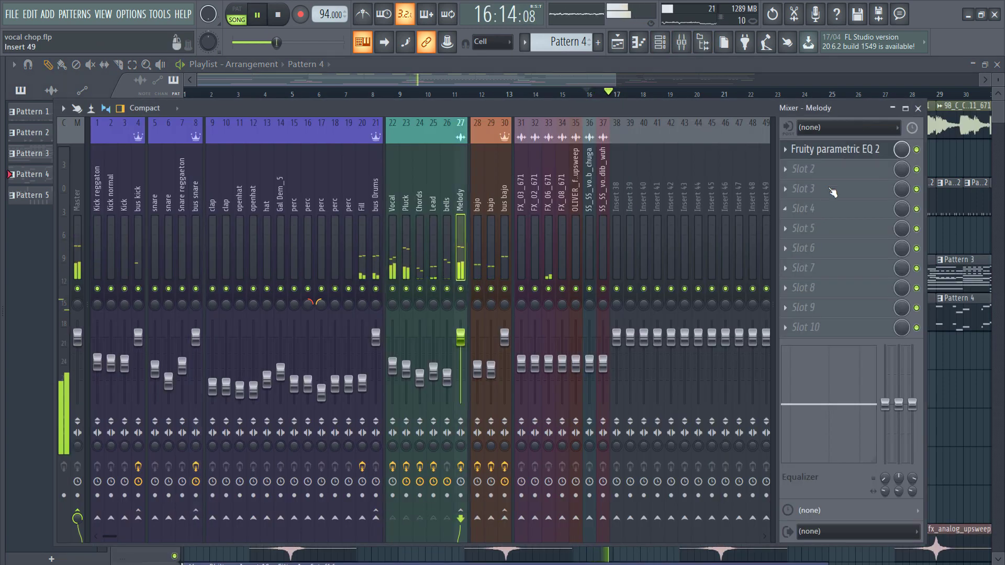
left_click(805, 171)
left_click(492, 429)
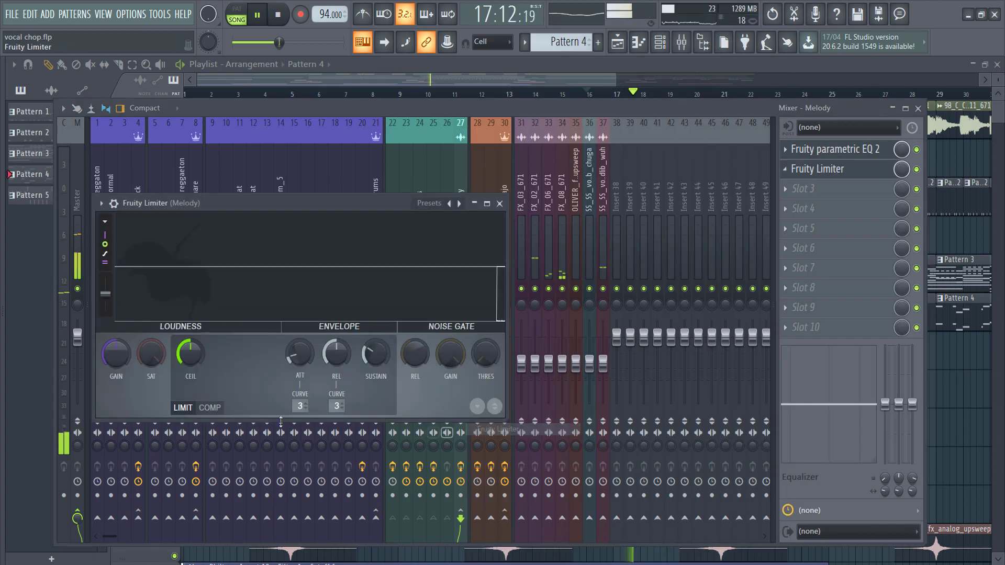
left_click(209, 408)
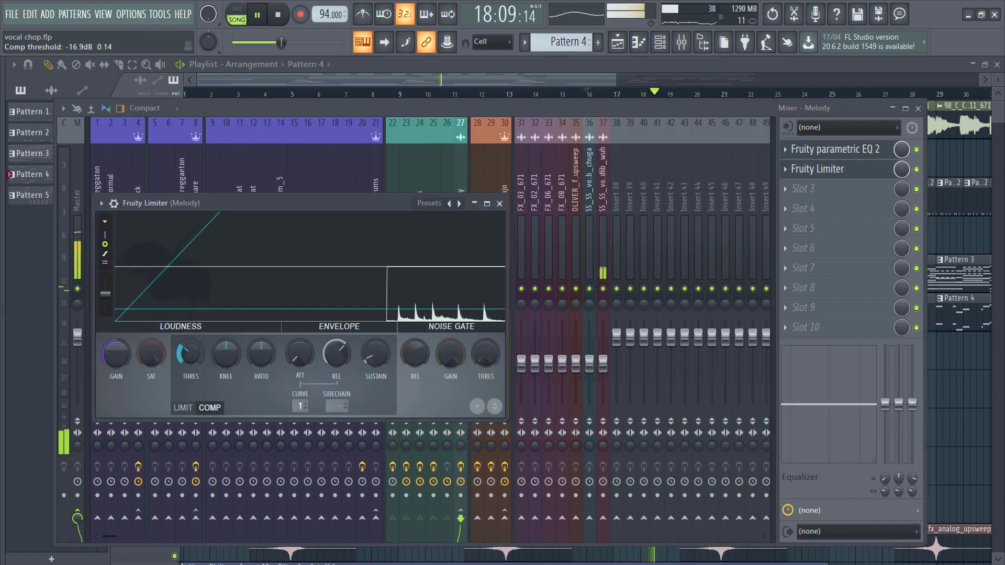
Sidechain bus kick to the Melody track and select it as the sidechain input in Melody's Fruity Limiter.
left_click(337, 405)
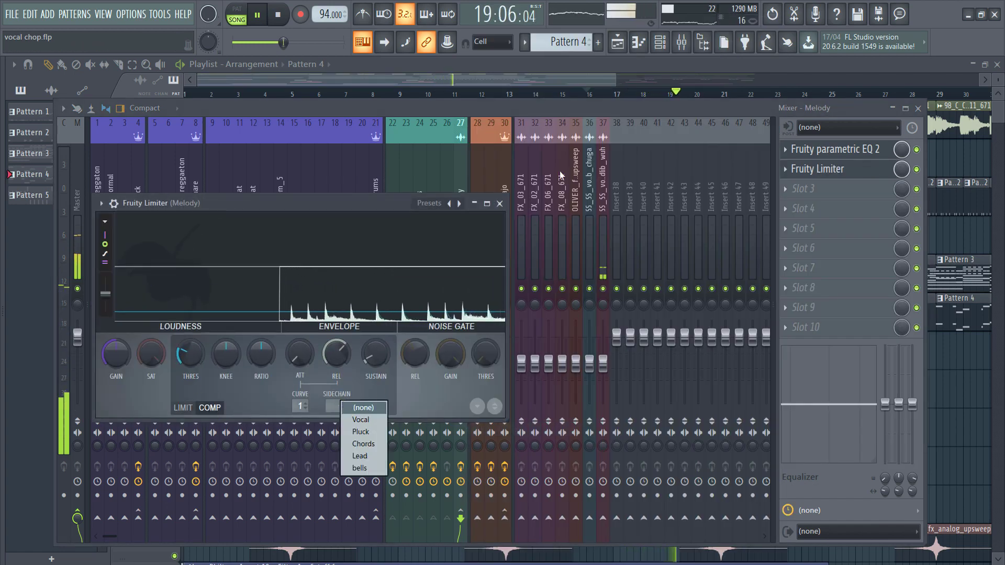
left_click(529, 108)
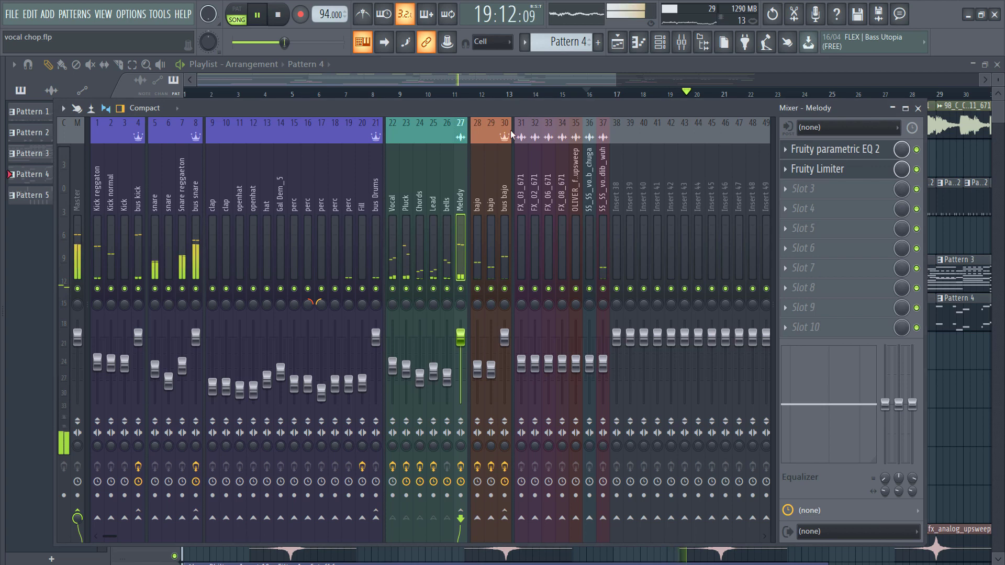
left_click(136, 231)
right_click(461, 518)
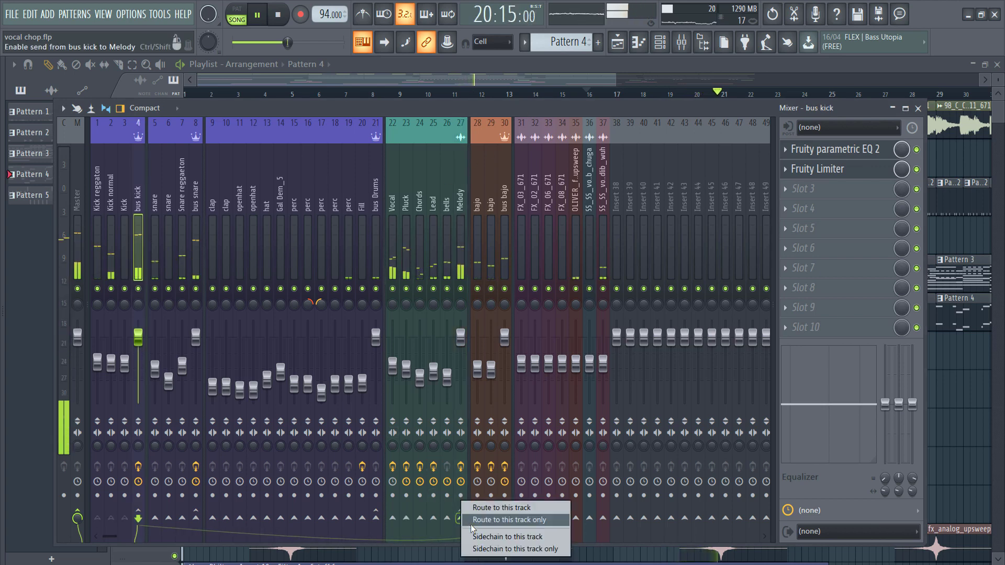
left_click(478, 538)
left_click(461, 222)
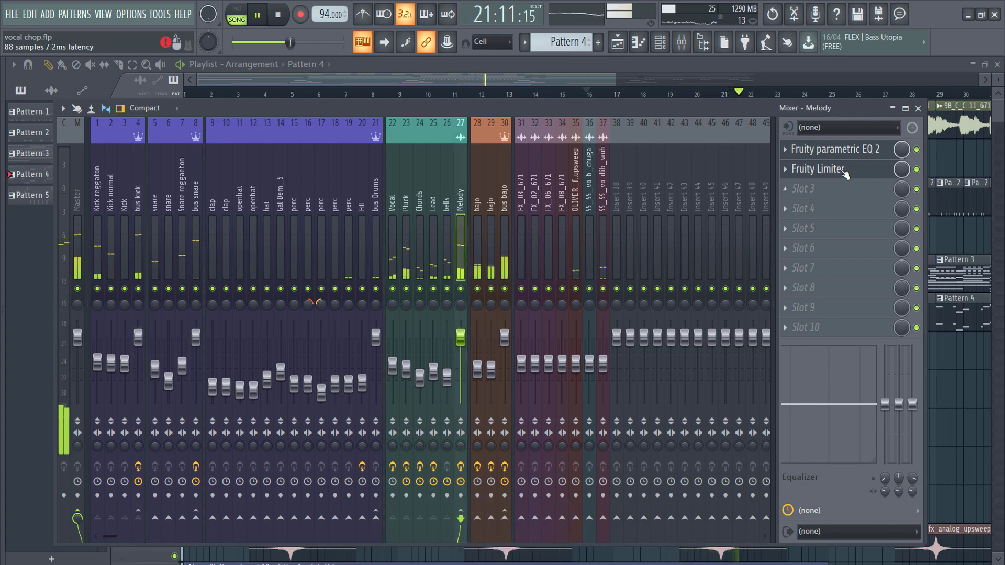
left_click(801, 169)
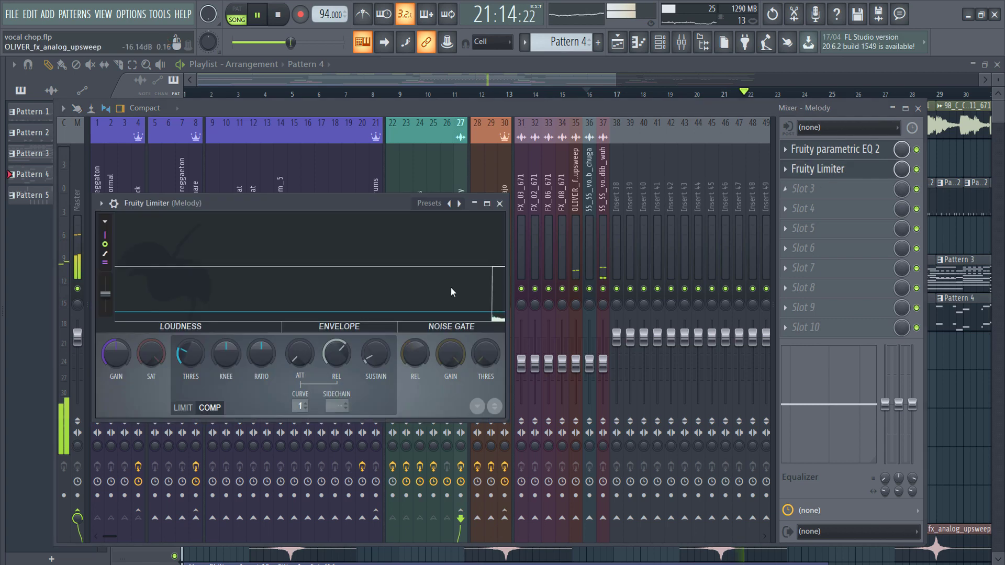
left_click(336, 406)
left_click(358, 418)
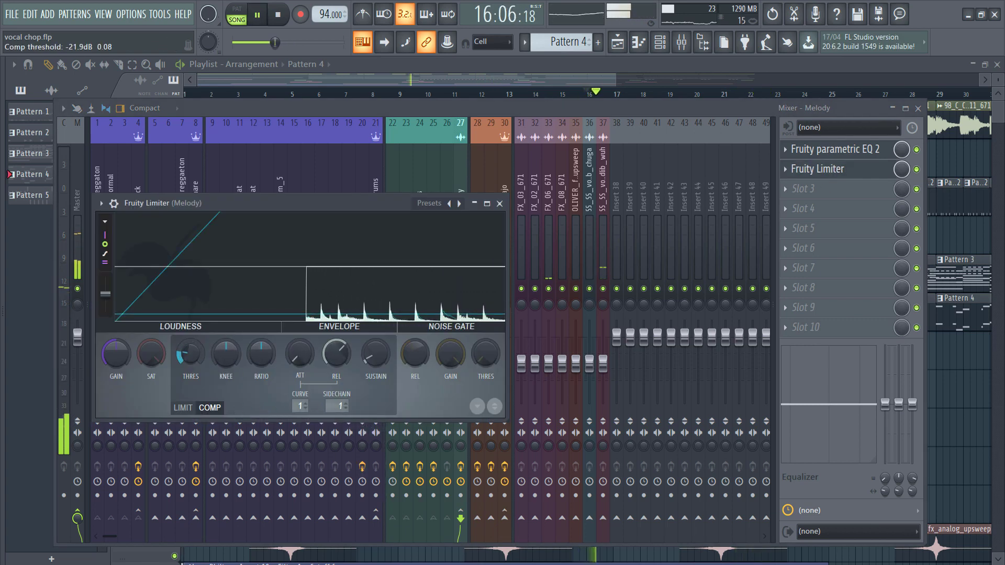
Set the Melody limiter's ratio to 4.5:1, adjust its threshold and check Melody's parametric EQ.
mouse_move(260, 354)
left_mouse_down()
mouse_move(260, 335)
mouse_move(258, 362)
left_mouse_up()
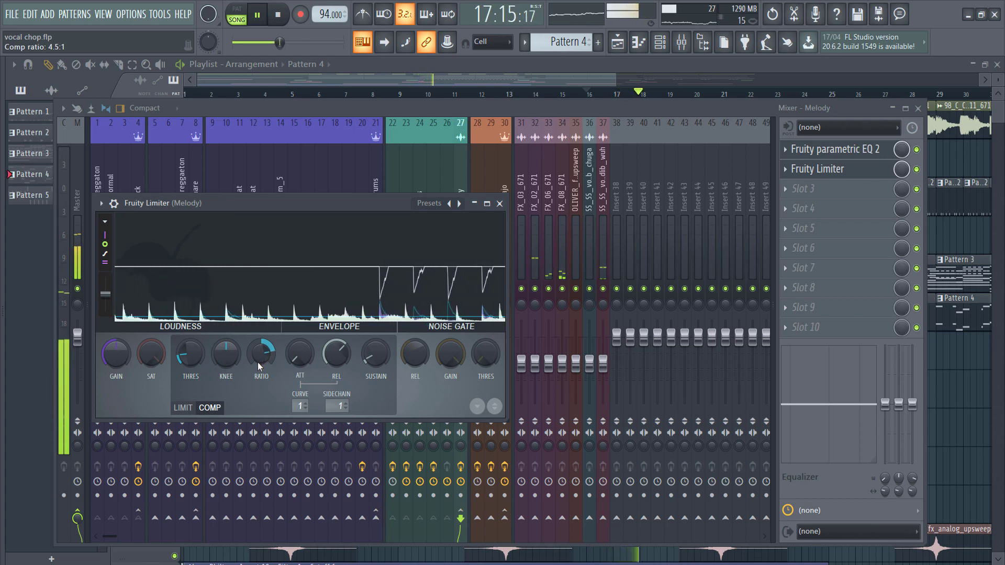
left_click_drag(190, 354, 190, 343)
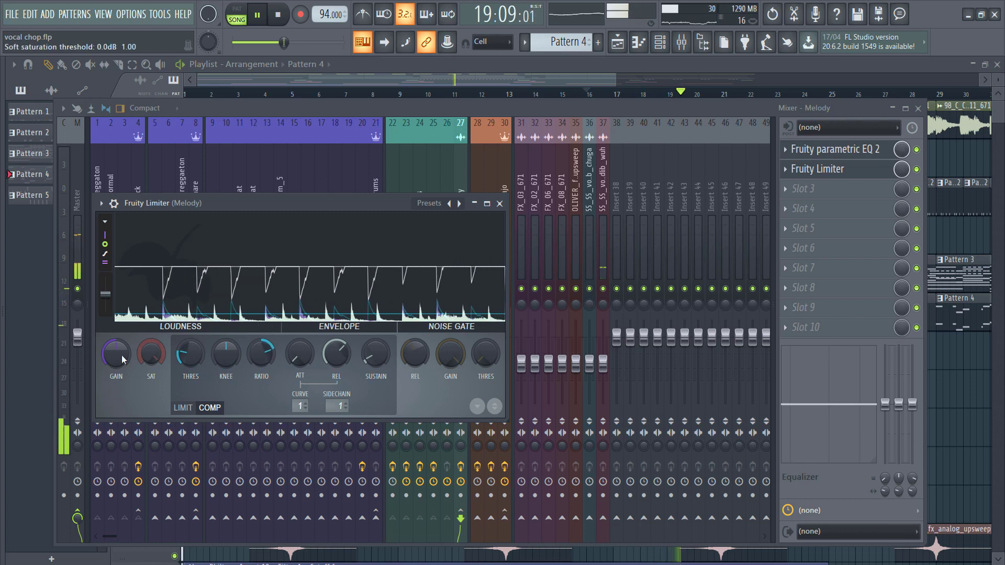
left_click(822, 152)
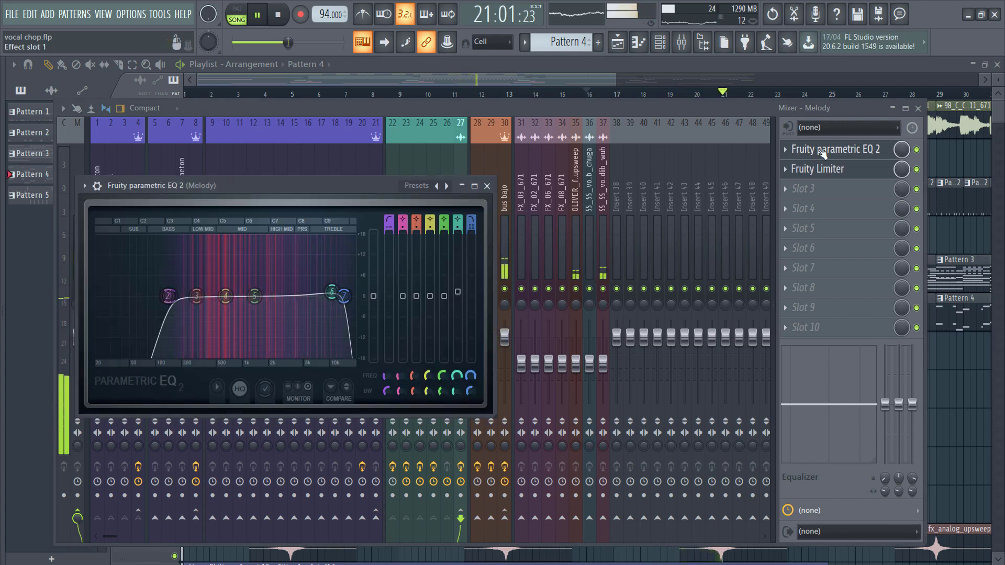
left_click(655, 105)
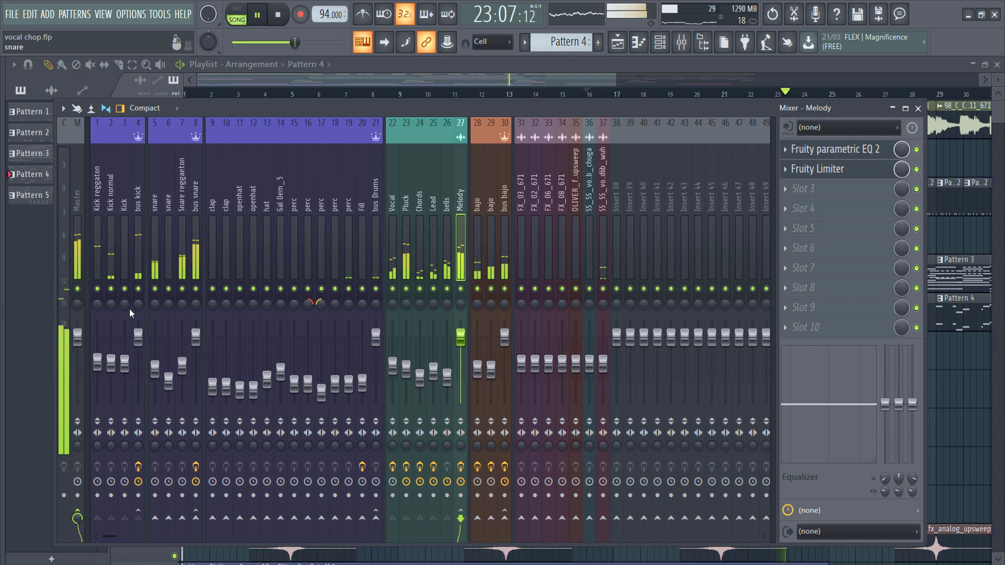
With bus snare muted, balance bus kick against the playing arrangement by lowering its volume to about -5.7 dB.
left_click_drag(138, 346, 138, 371)
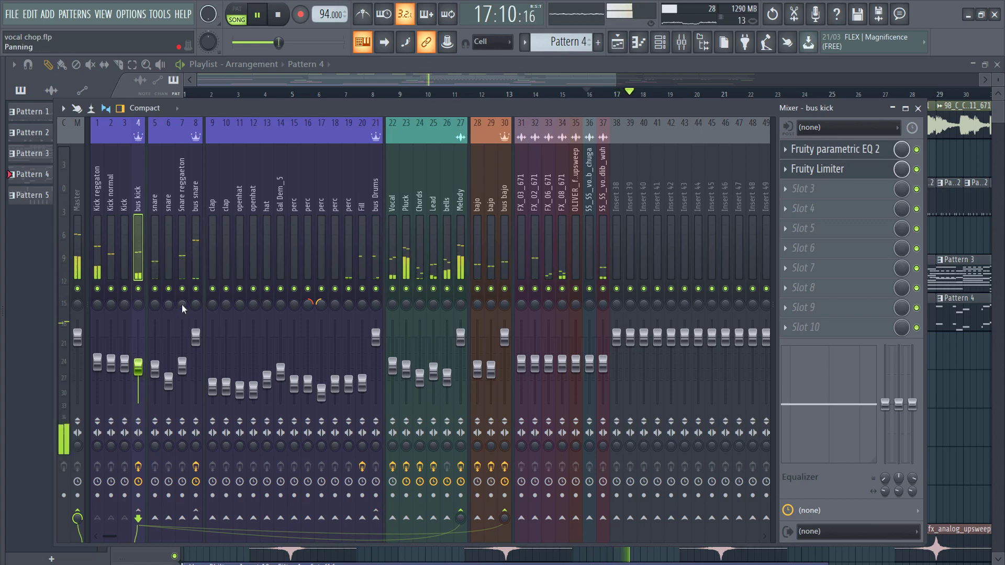
left_click_drag(144, 377, 144, 374)
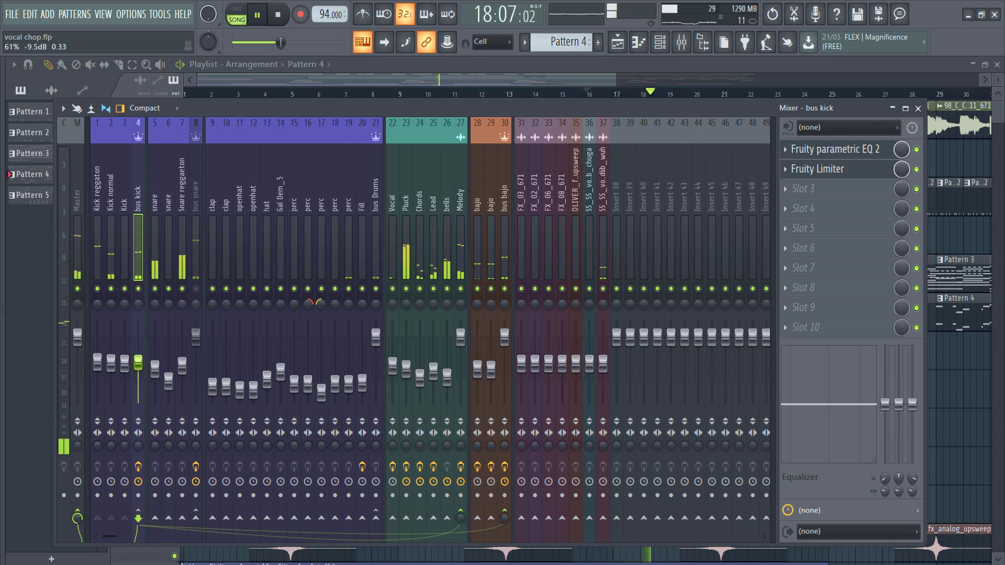
left_click(493, 71)
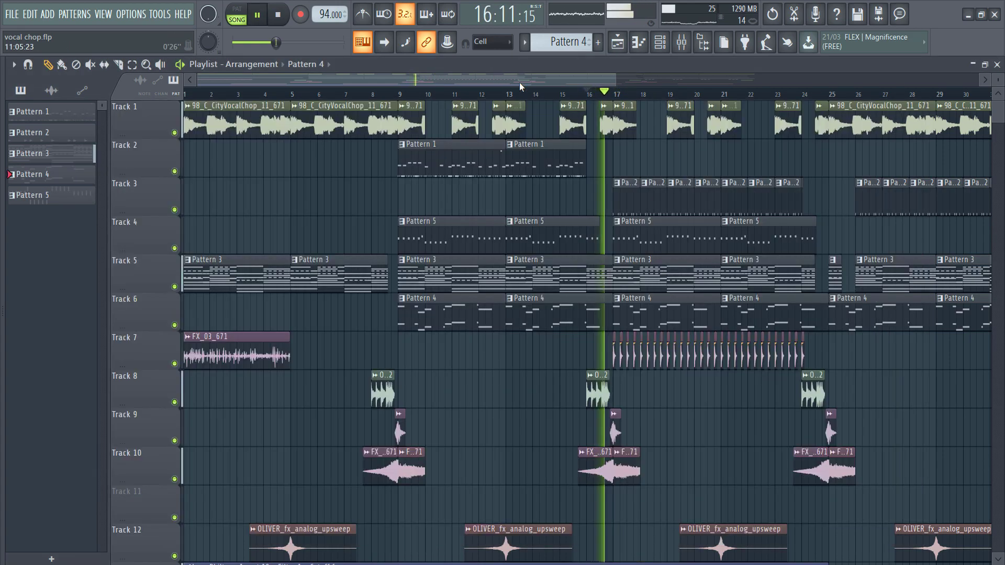
key("space")
key("space")
key("F9")
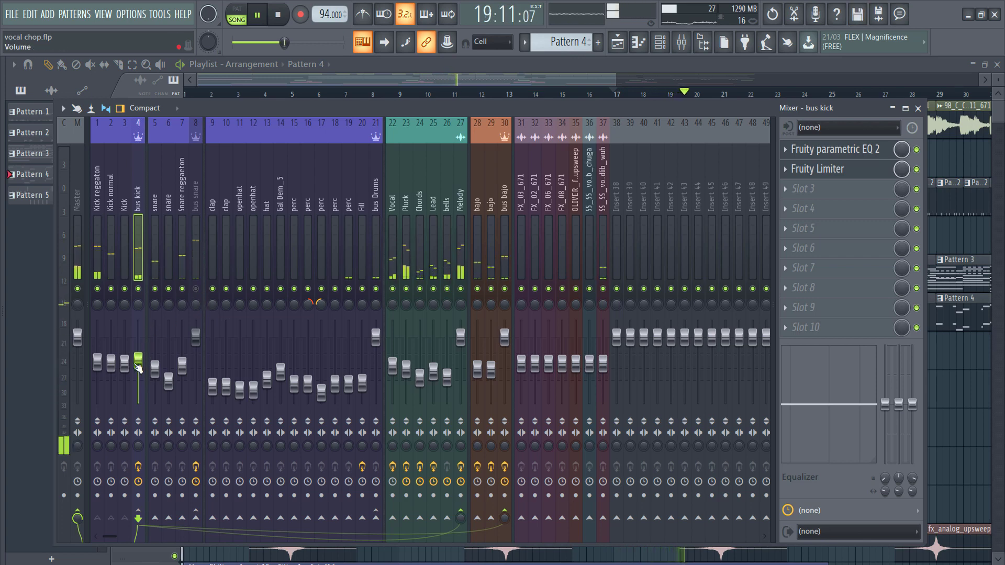
left_click_drag(138, 355, 138, 352)
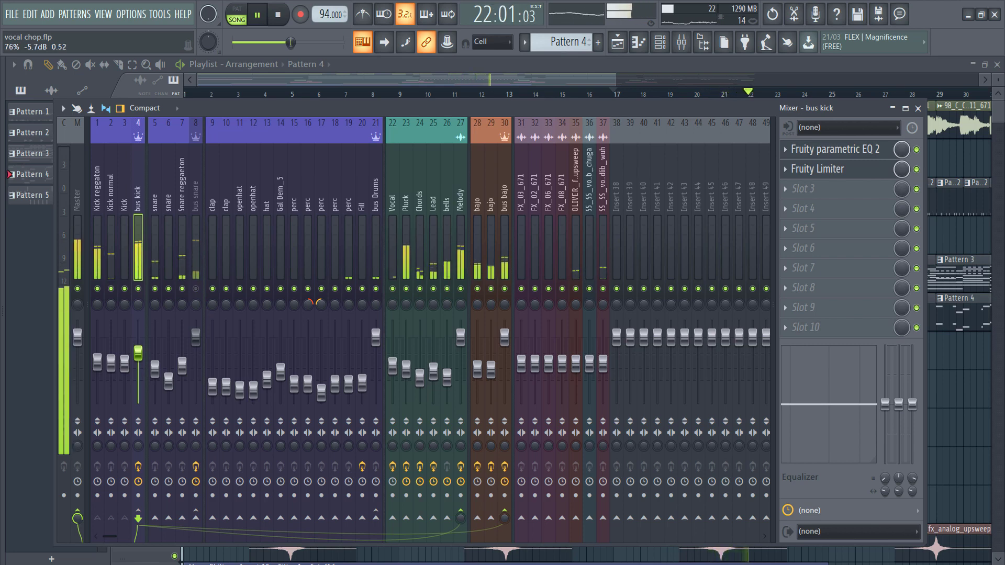
Unmute bus snare, set its volume to about -2.8 dB and nudge bus kick's volume slightly to match.
key("space")
left_click_drag(197, 336, 196, 370)
key("space")
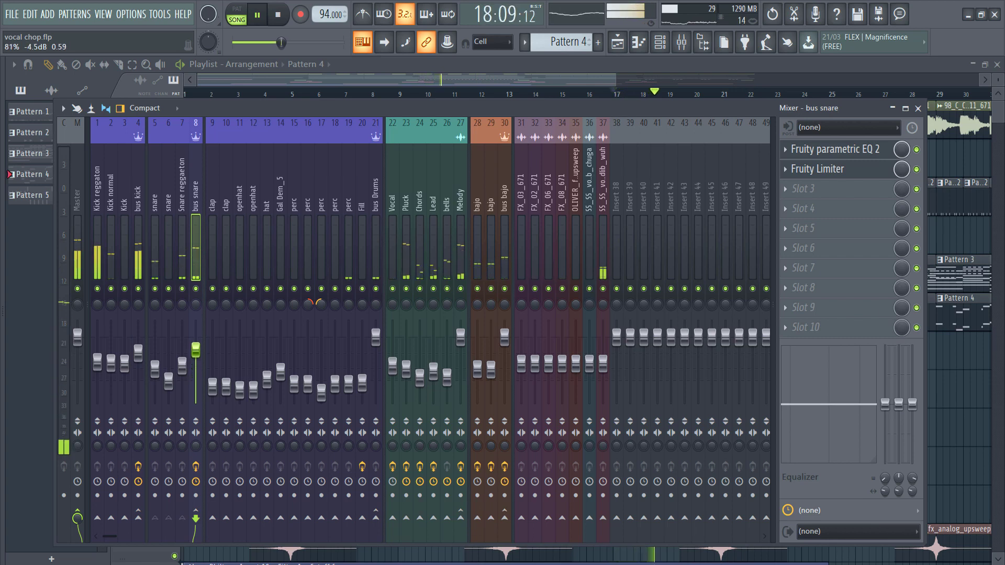
left_click_drag(196, 347, 195, 347)
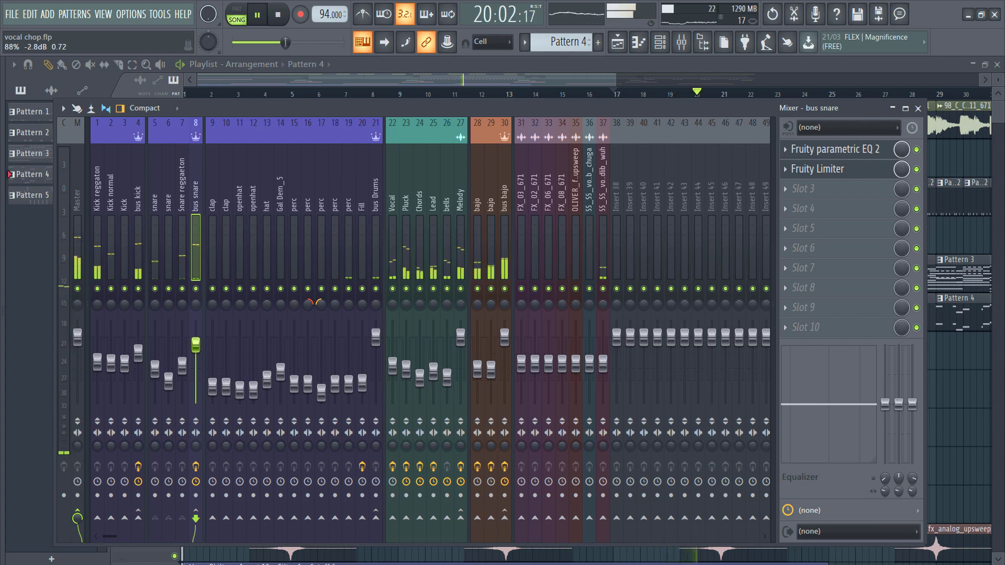
left_click(138, 353)
left_click_drag(139, 353, 139, 352)
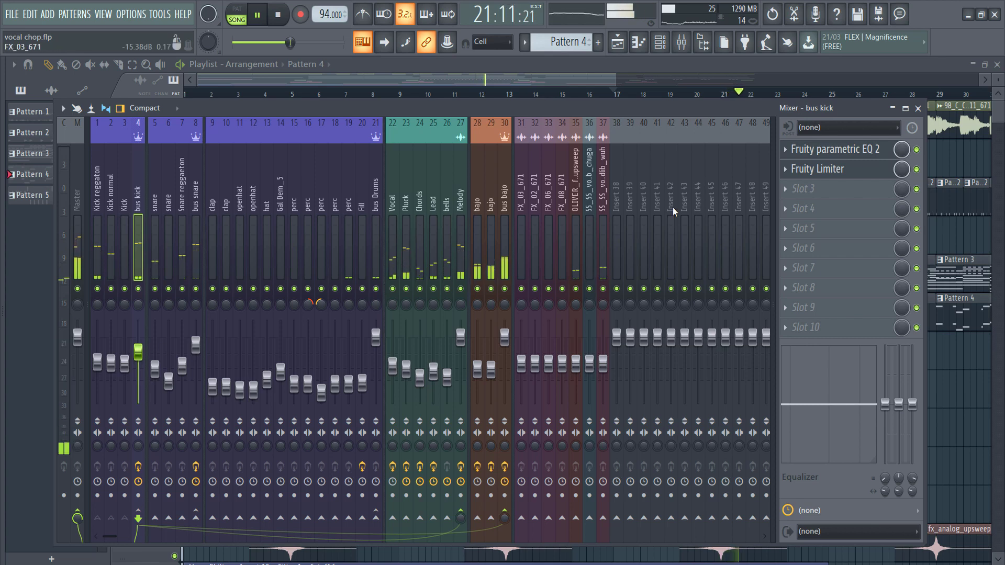
Reduce the band 6 boost in bus kick's EQ, moving it to 4843 Hz, and check bus snare's EQ curve.
left_click(835, 150)
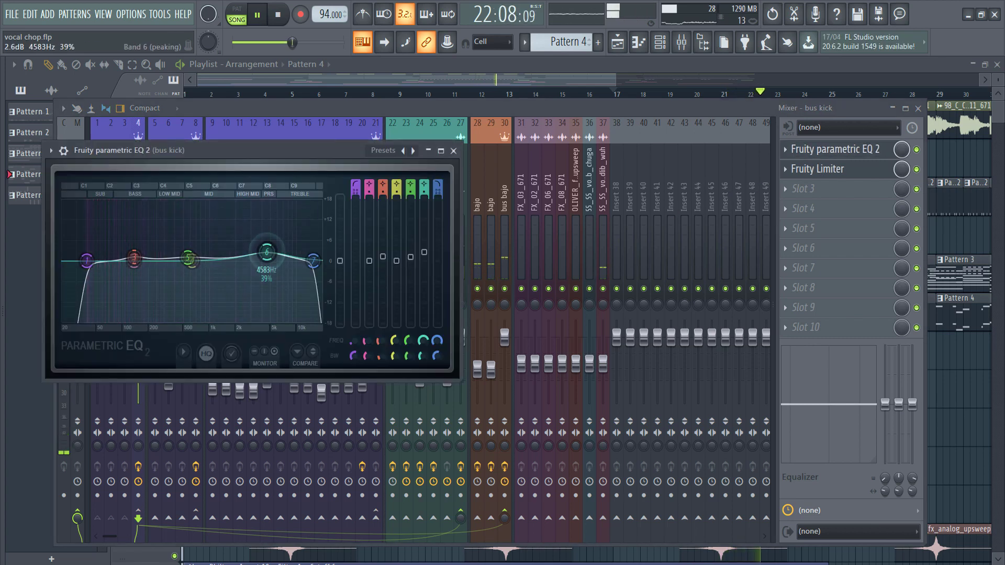
left_click_drag(267, 251, 270, 255)
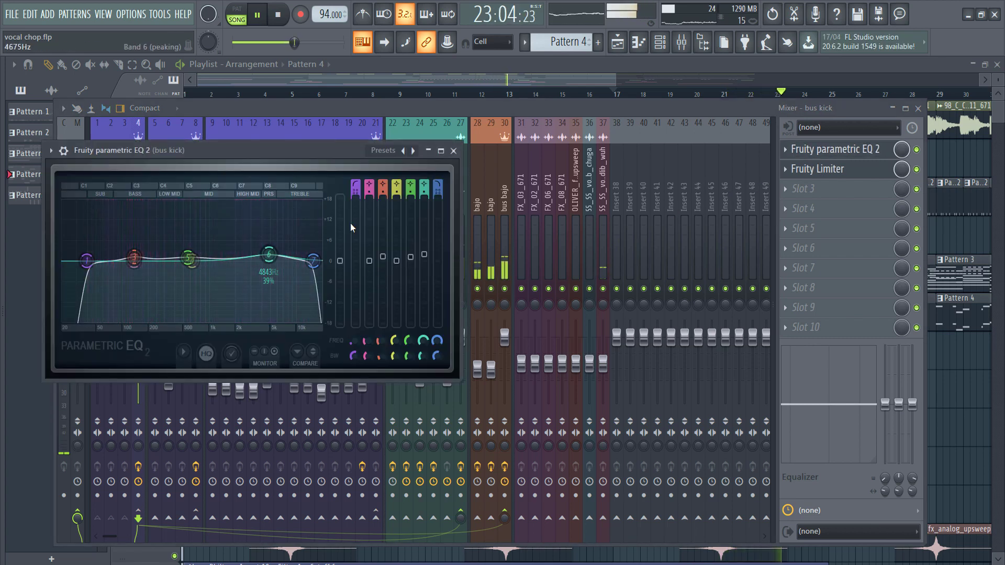
left_click(543, 105)
left_click(192, 254)
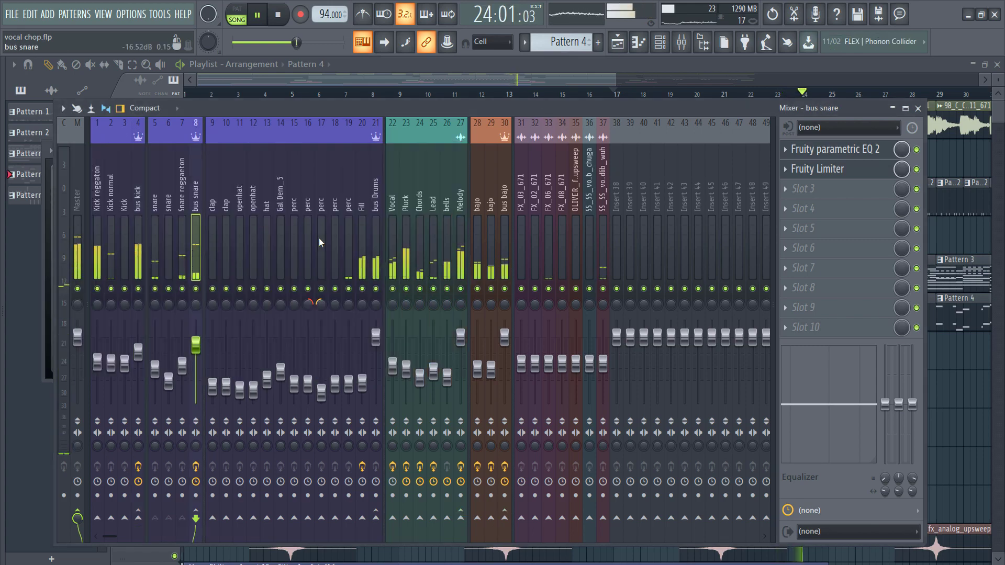
left_click(836, 150)
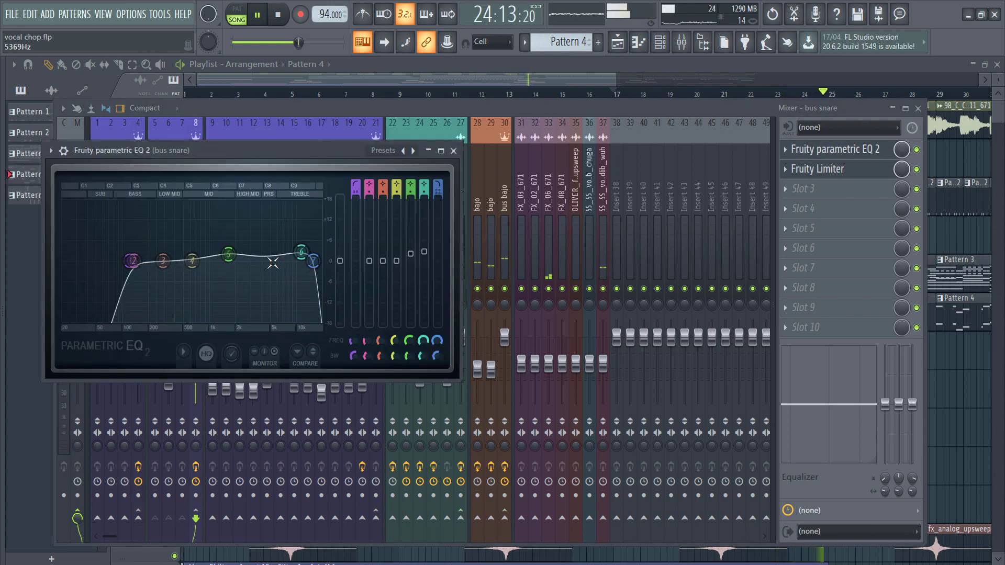
Raise bus kick's volume to about -2.5 dB and nudge bus kick and bus snare slightly higher during the later section.
left_click(501, 79)
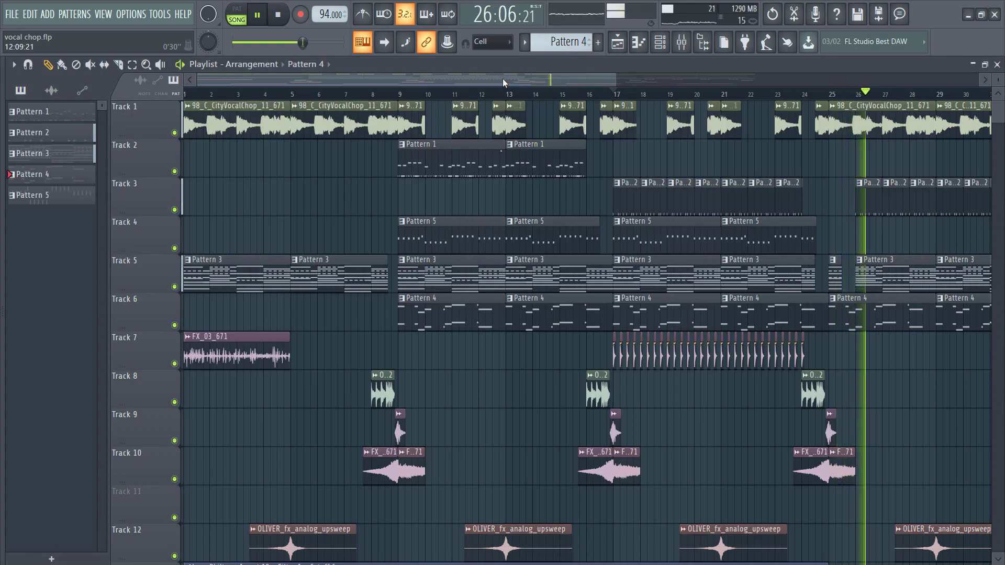
left_click_drag(486, 79, 587, 82)
left_click(682, 42)
left_click_drag(135, 341, 135, 335)
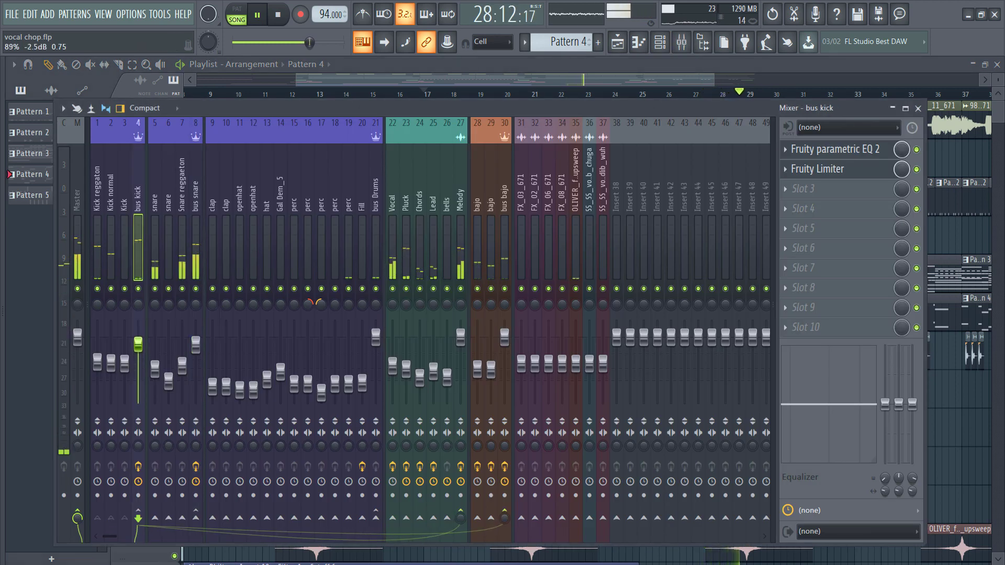
left_click_drag(196, 344, 138, 344)
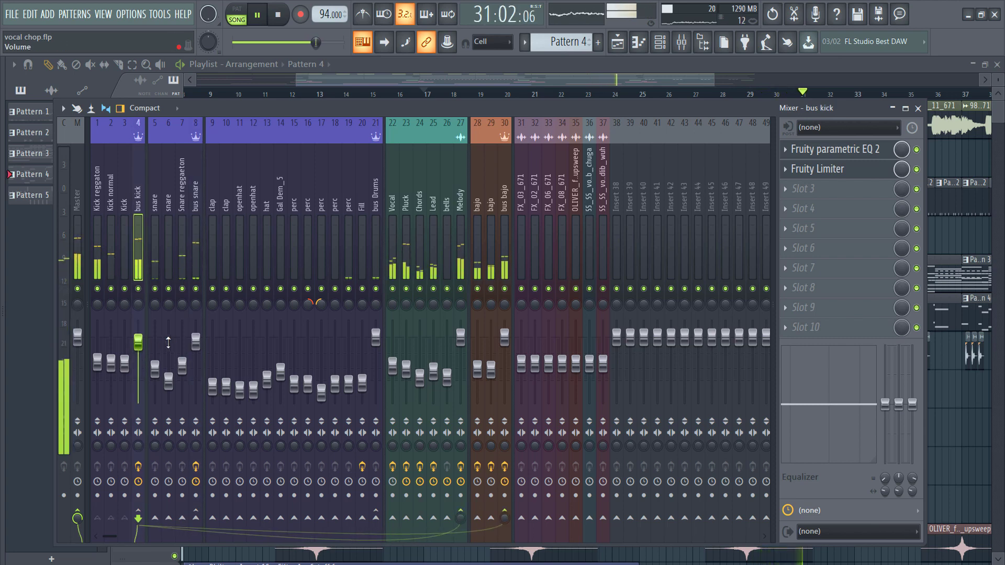
Nudge bus kick's volume slightly higher against bus snare during playback.
left_click(196, 345)
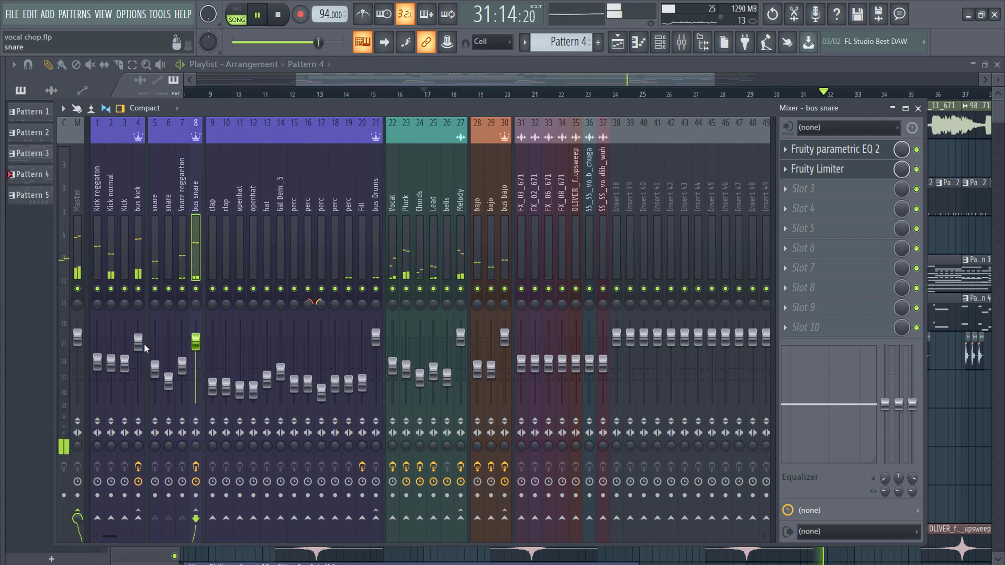
left_click_drag(138, 343, 138, 341)
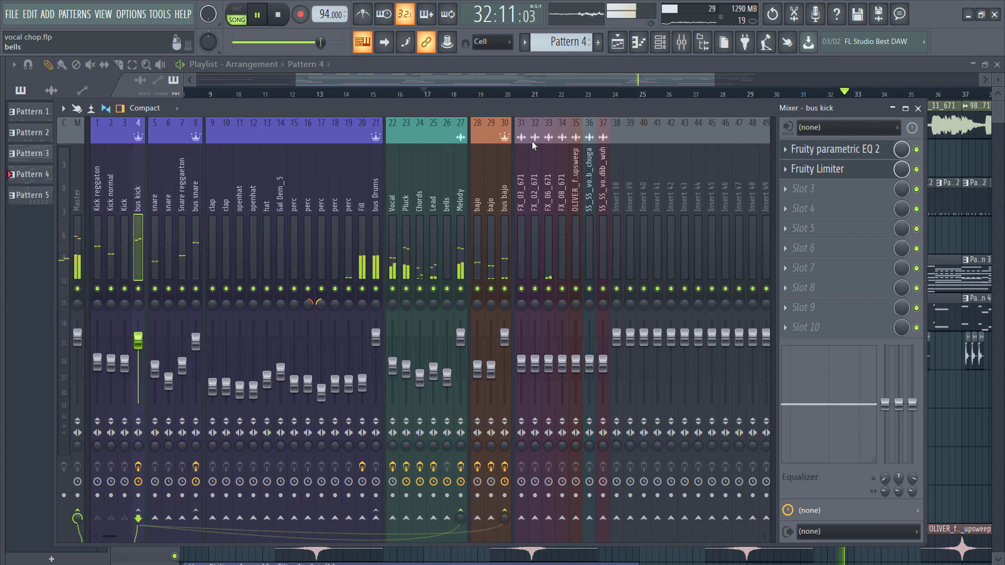
left_click_drag(503, 83, 642, 77)
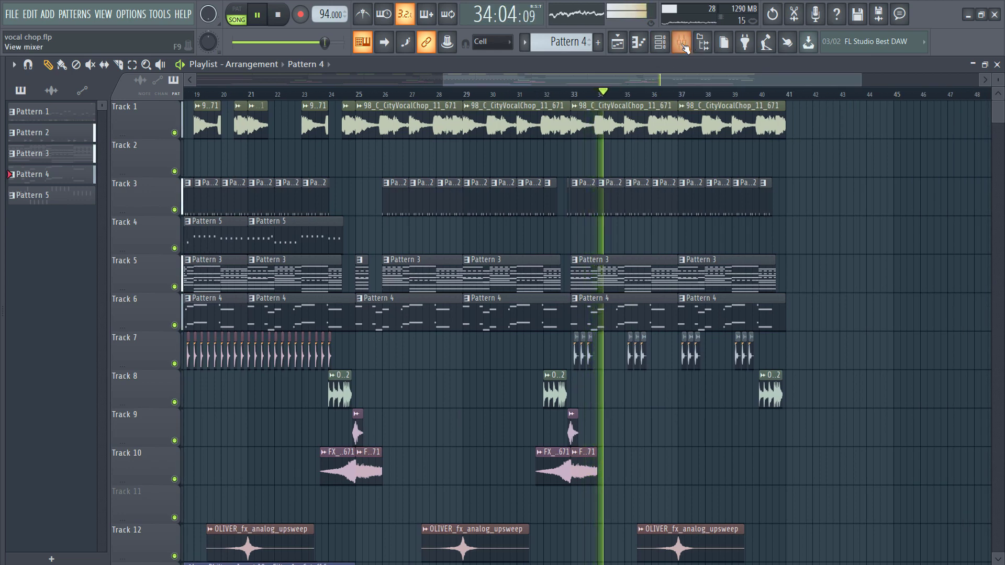
Rename the SS_SS_vocals_adlib_chuga mixer track as chucu.
key("F9")
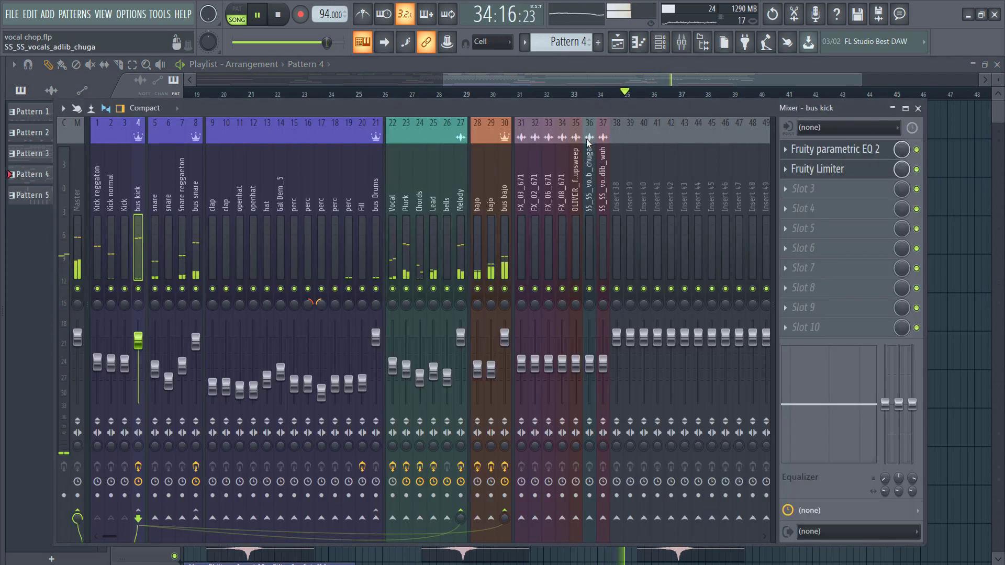
right_click(590, 225)
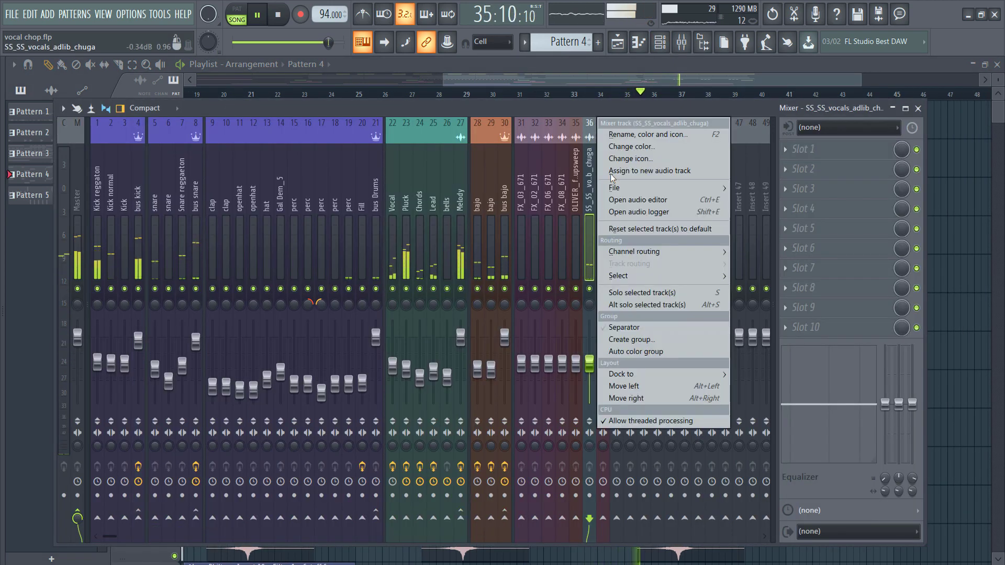
left_click(628, 136)
type("chuc")
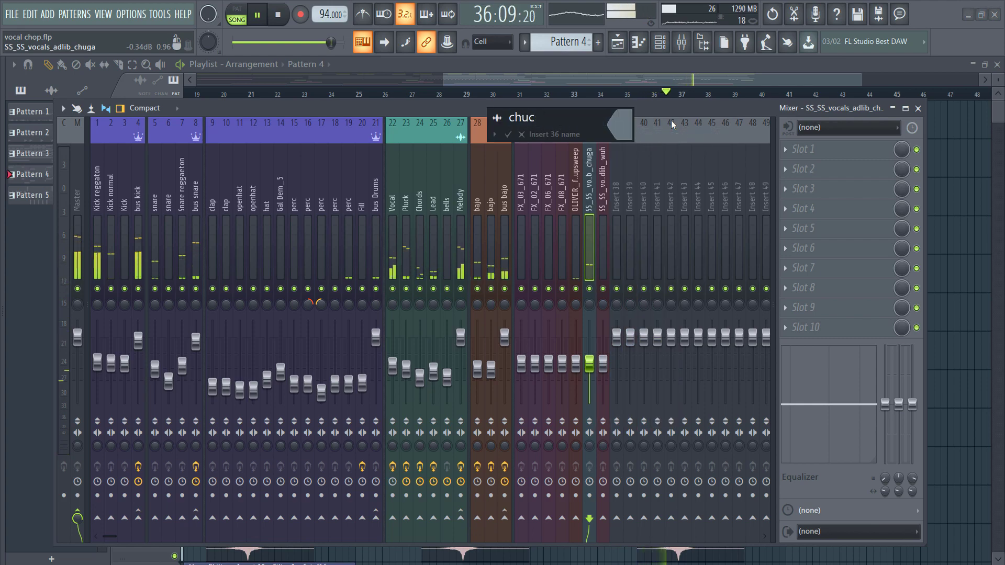
type("u")
key("Return")
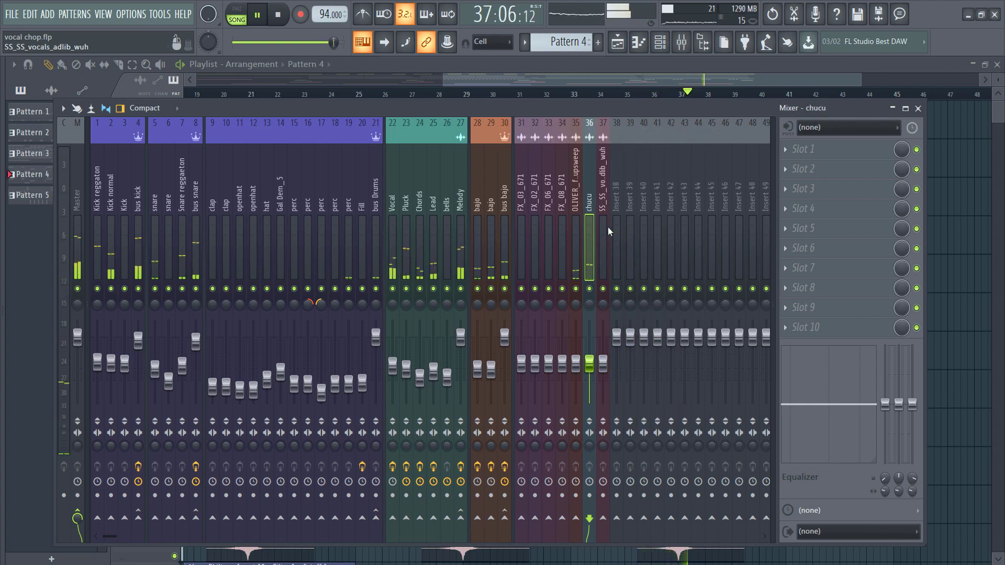
Stop playback, move the playhead back to bar 9 and reopen the mixer.
left_click(566, 93)
key("space")
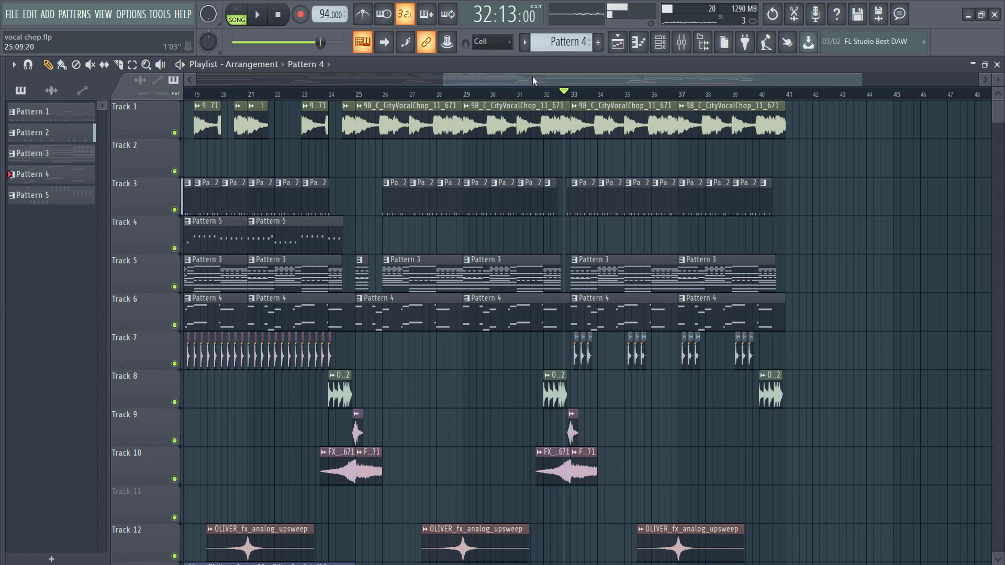
left_click_drag(532, 78, 318, 99)
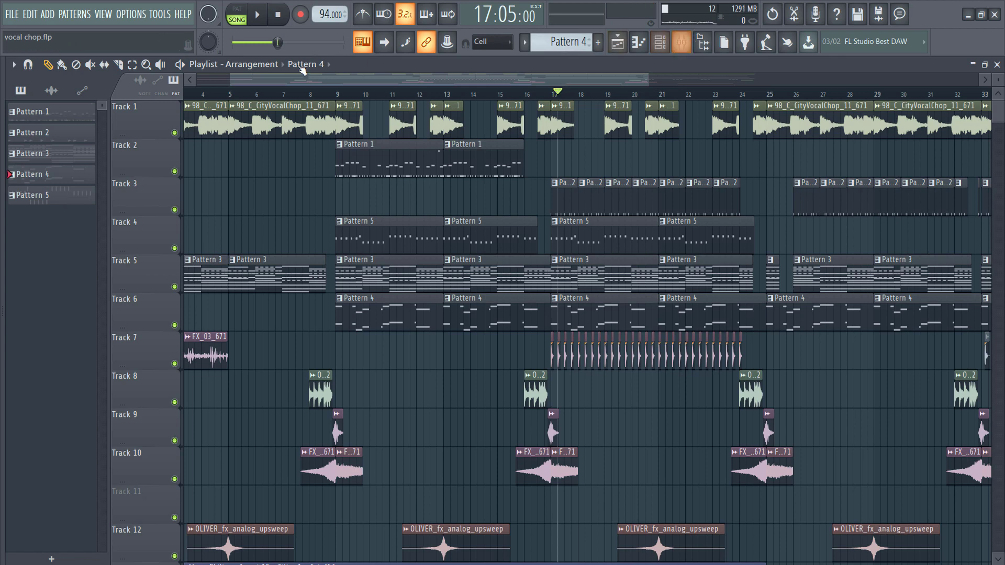
left_click(679, 52)
right_click(730, 167)
left_click(760, 134)
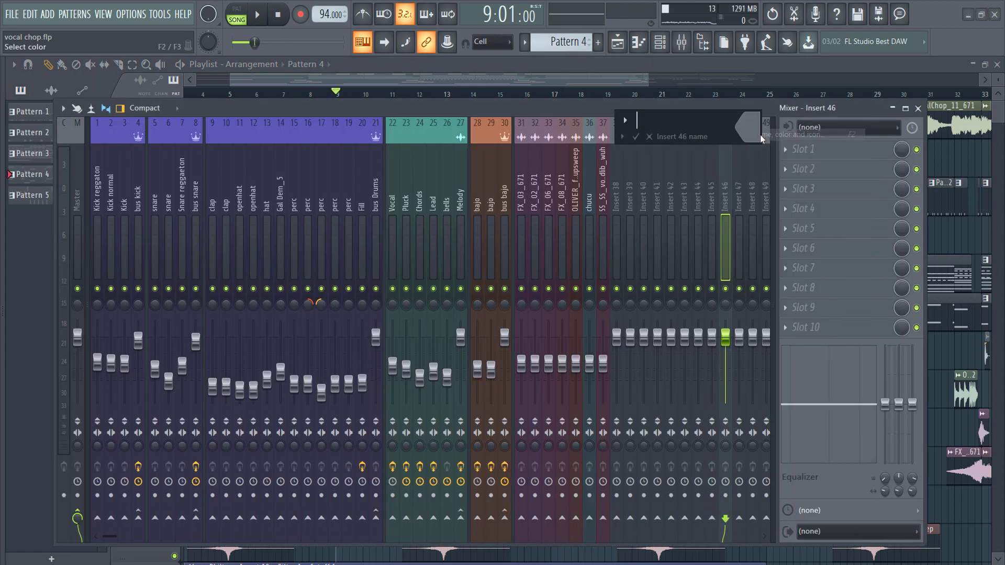
left_click(708, 191)
Dock mixer tracks Insert 44 to Insert 46 together using the Right docking option.
left_click(703, 190)
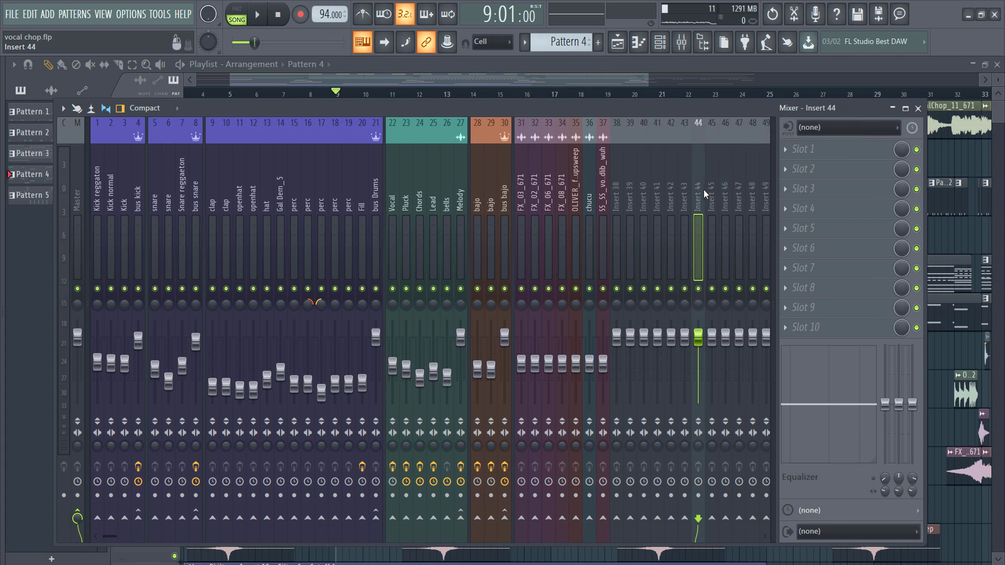
left_click(712, 189, "ctrl")
right_click(717, 189)
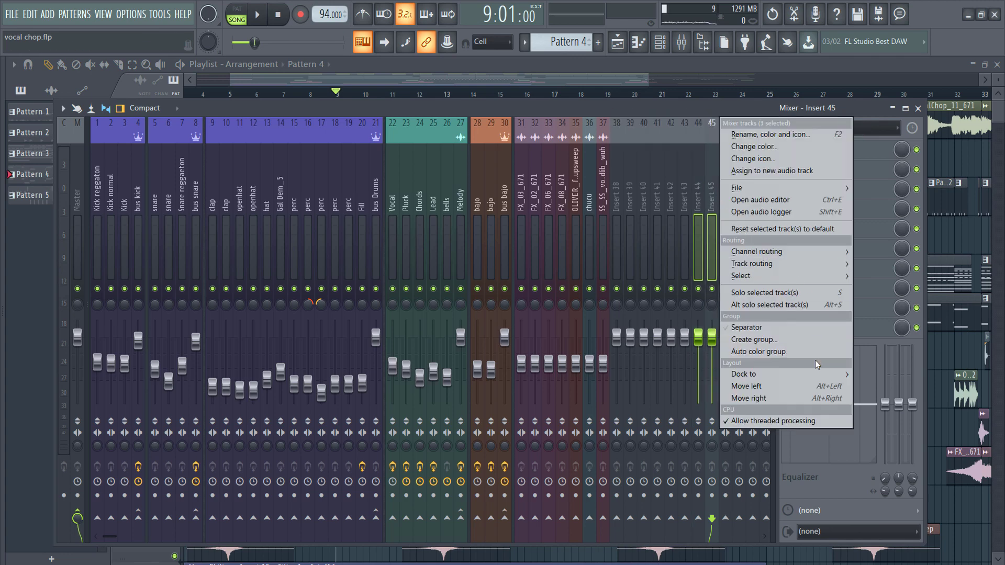
mouse_move(831, 372)
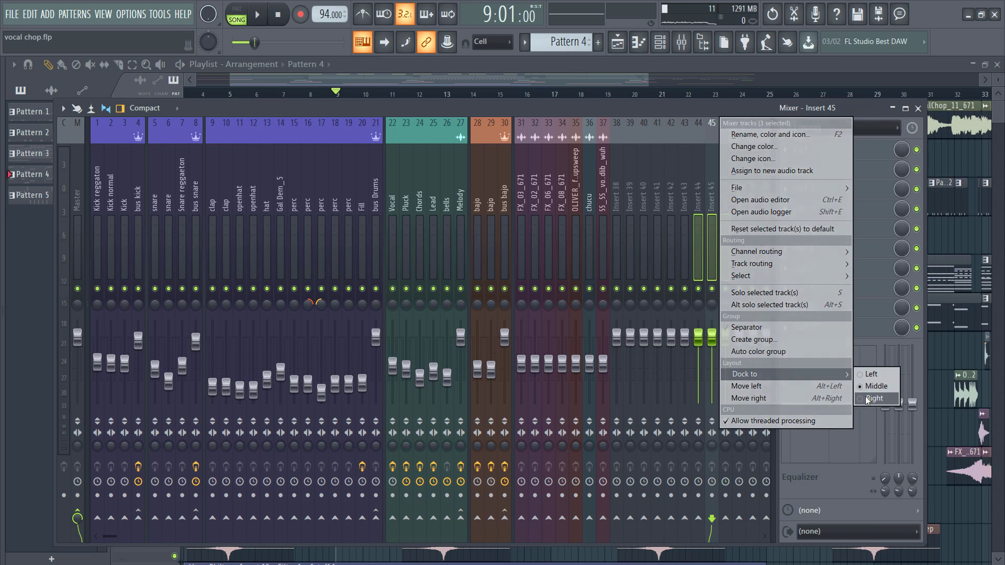
left_click(868, 400)
Name mixer track Insert 44 "Reverb room" and colour it green.
left_click(740, 178)
right_click(739, 177)
left_click(762, 129)
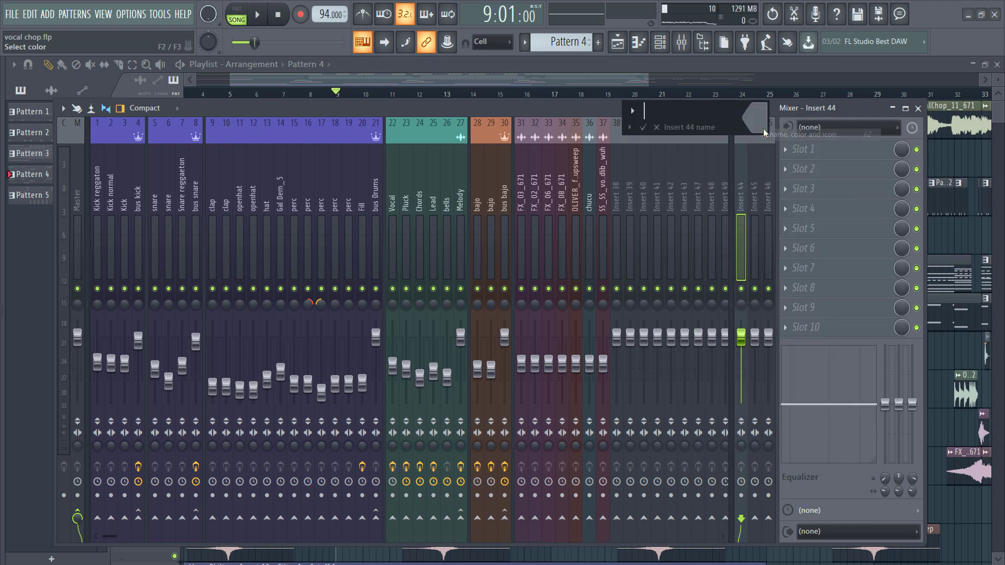
type("Reverb room")
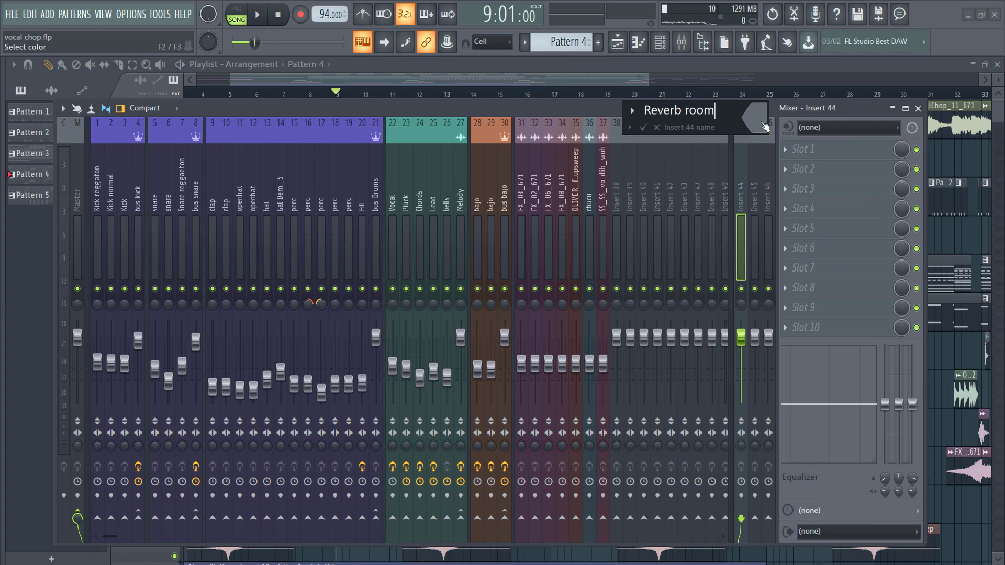
left_click(763, 125)
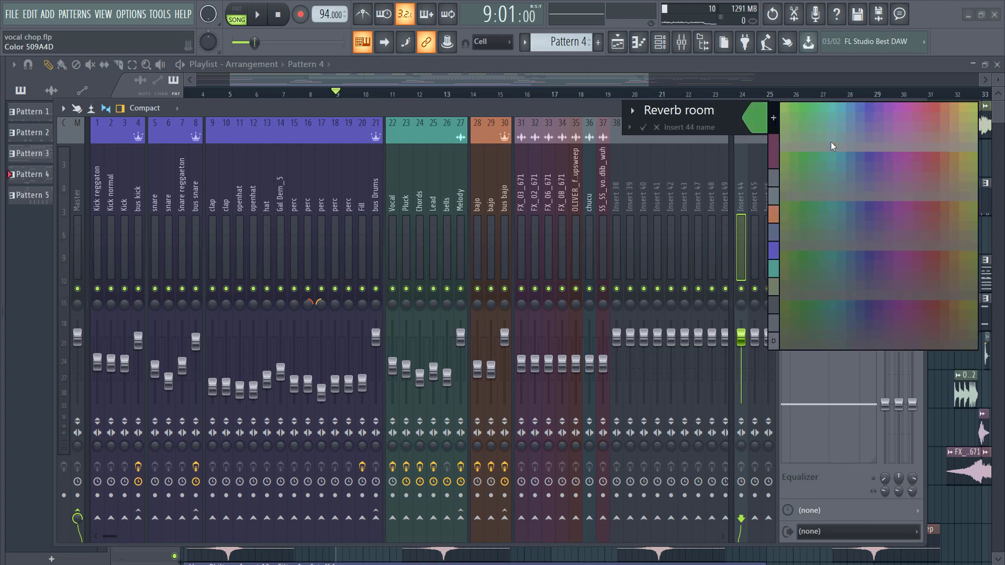
left_click(818, 105)
key("Return")
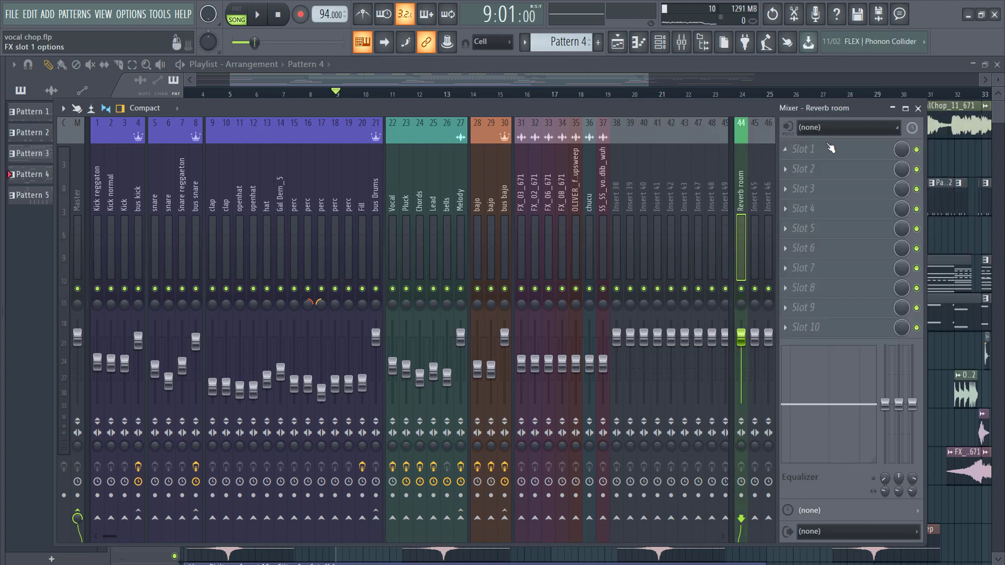
Load TrueVerb Stereo into the first effect slot of Reverb room and apply its Drum room factory preset.
left_click(818, 145)
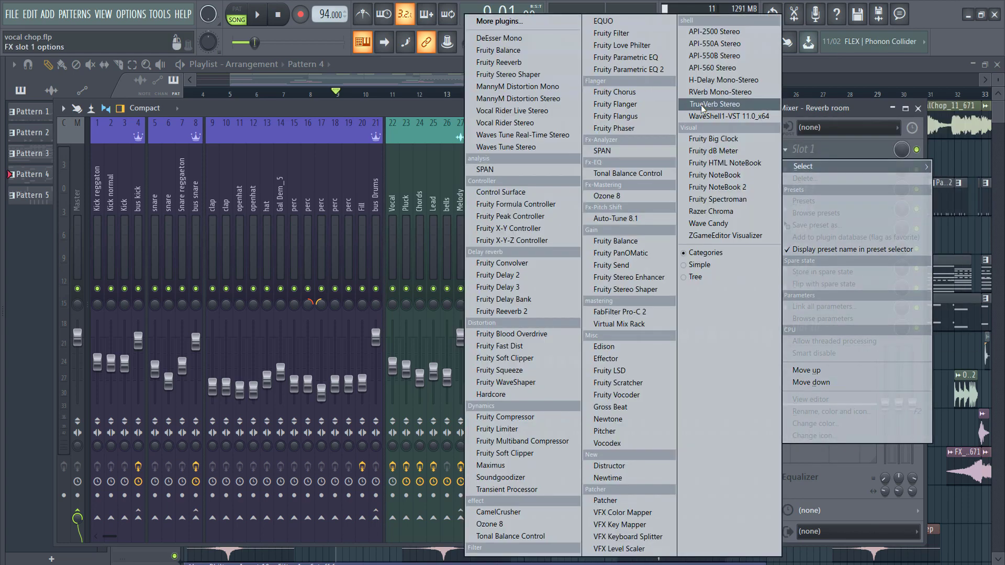
left_click(702, 104)
left_click(338, 165)
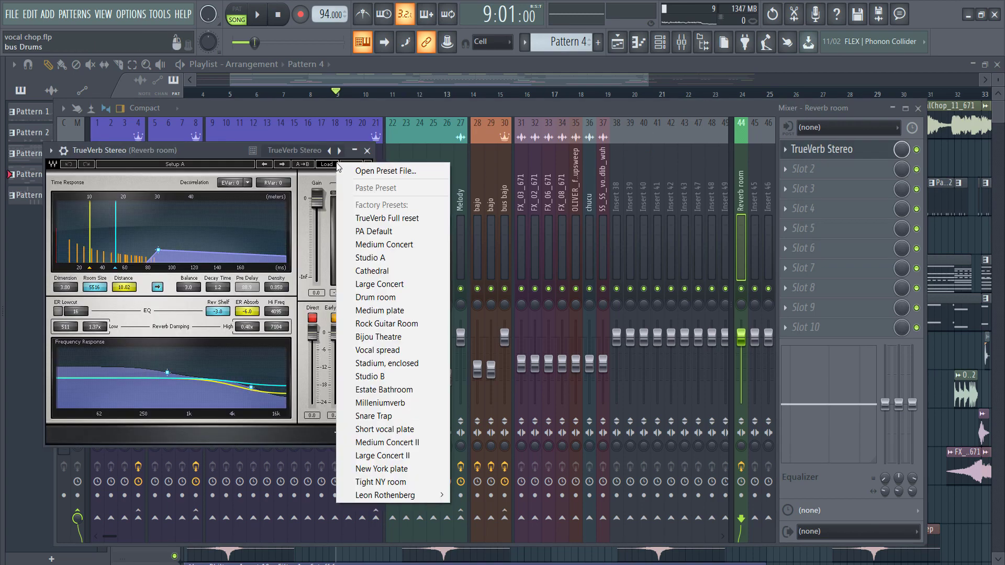
left_click(376, 297)
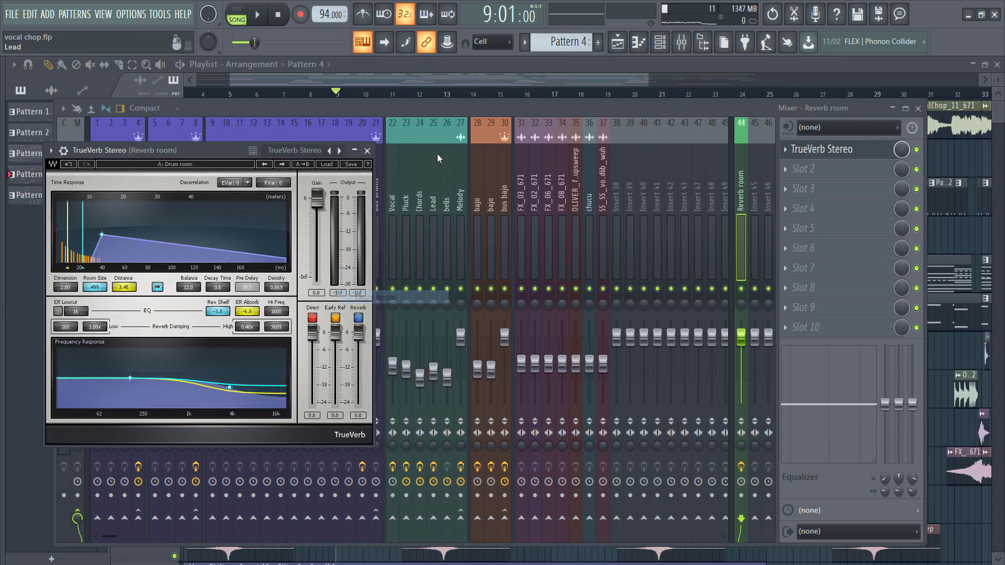
left_click(444, 110)
left_click(822, 150)
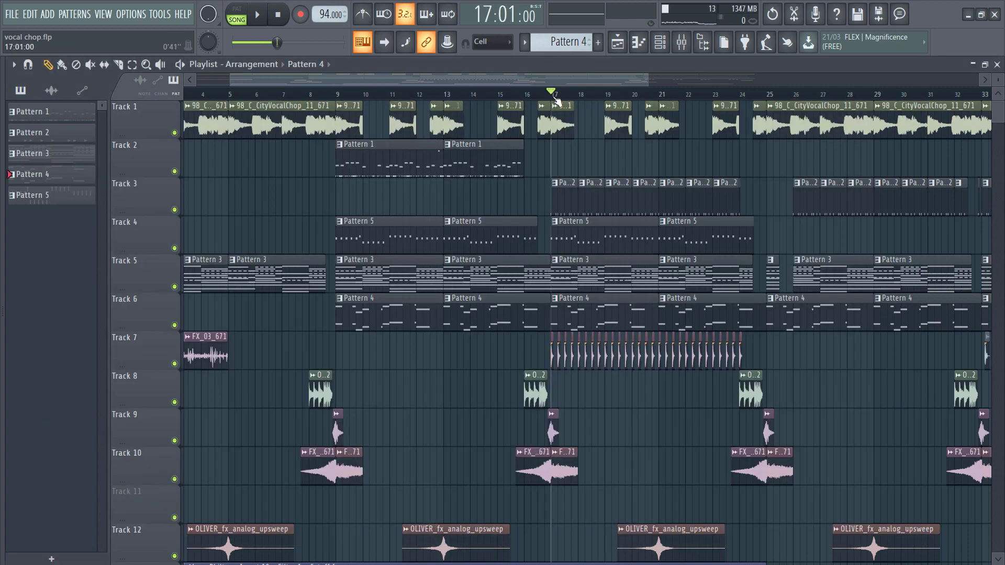
Play the arrangement from bar 9 and send bus Drums to the Reverb room track.
key("space")
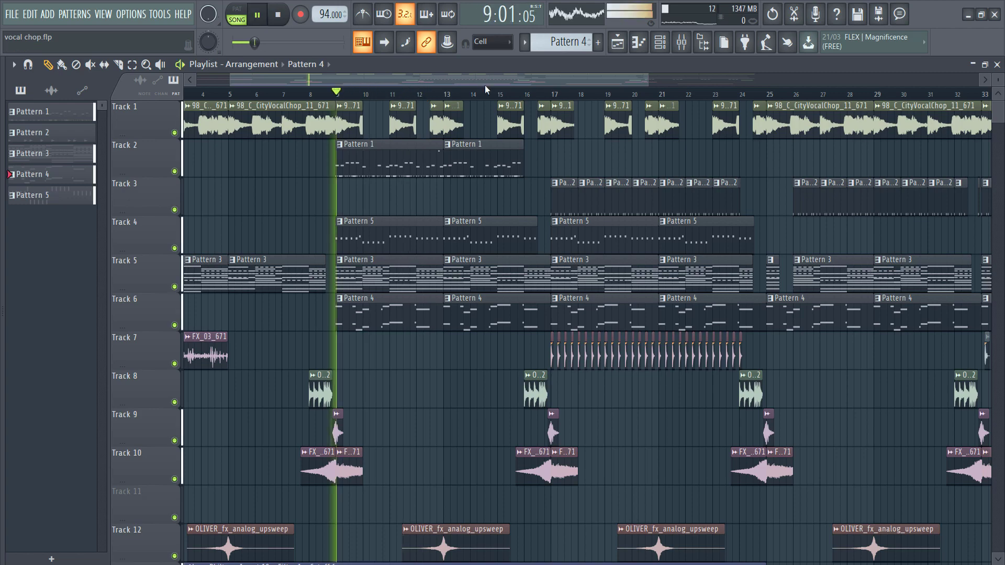
key("F6")
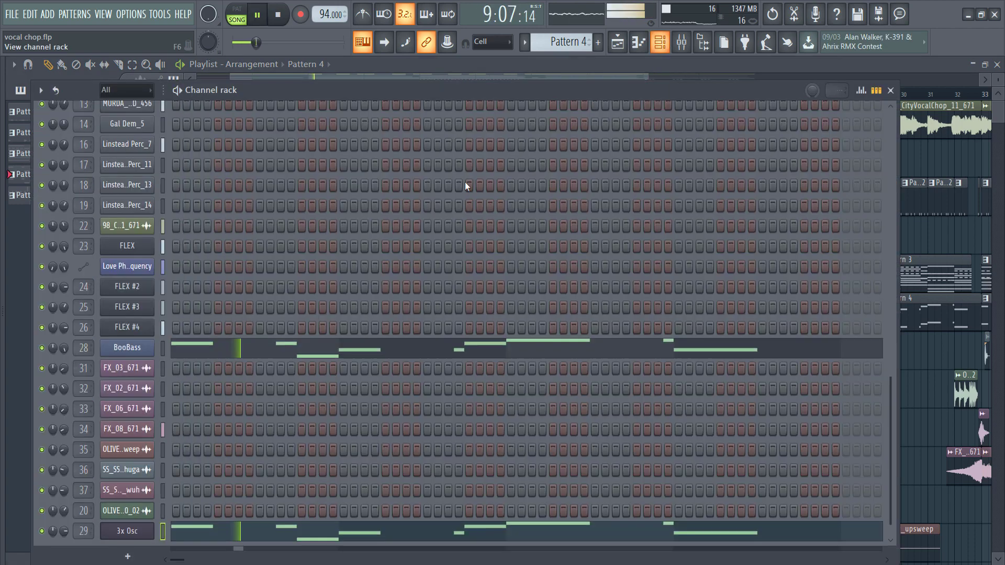
left_click(681, 42)
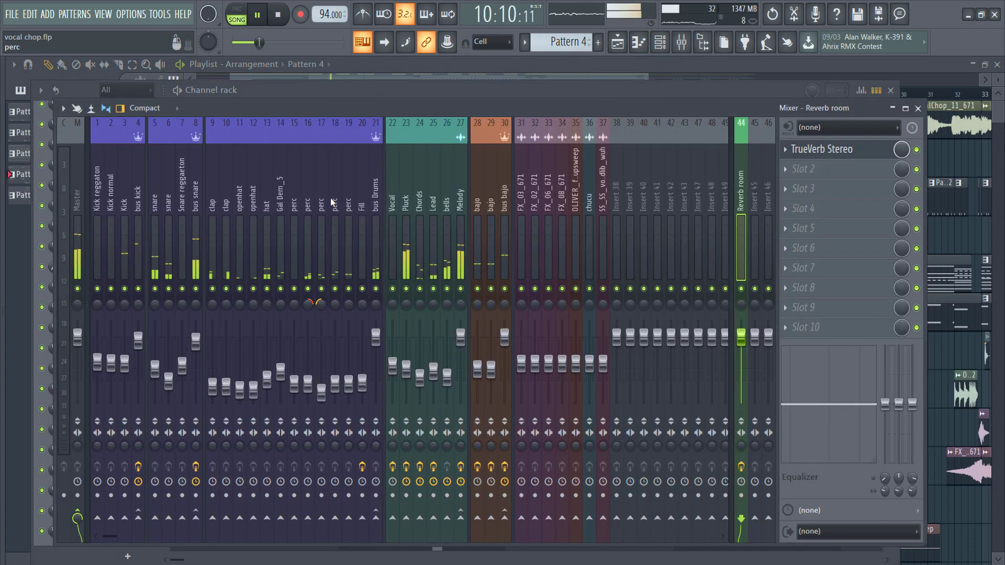
left_click(376, 210)
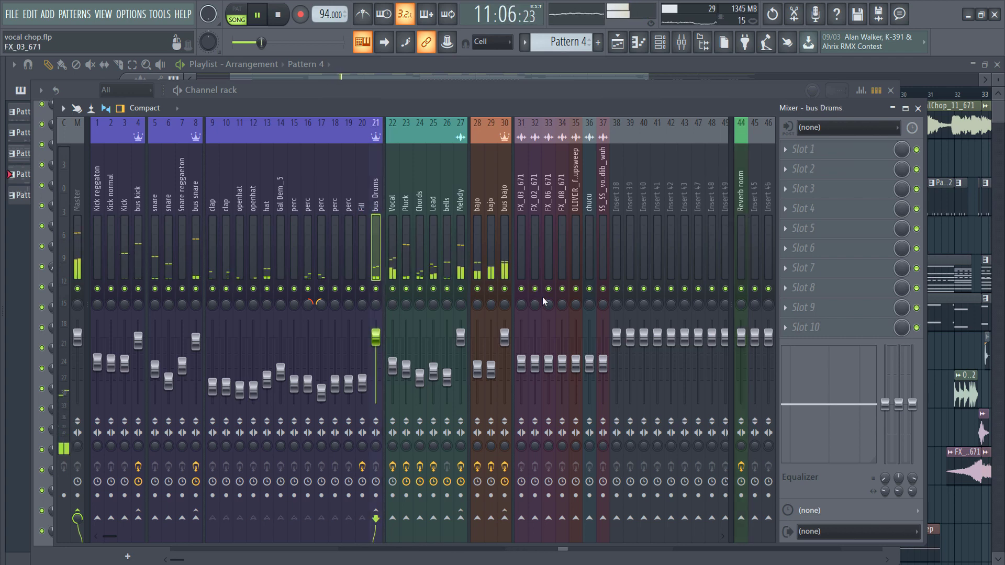
left_click(741, 518)
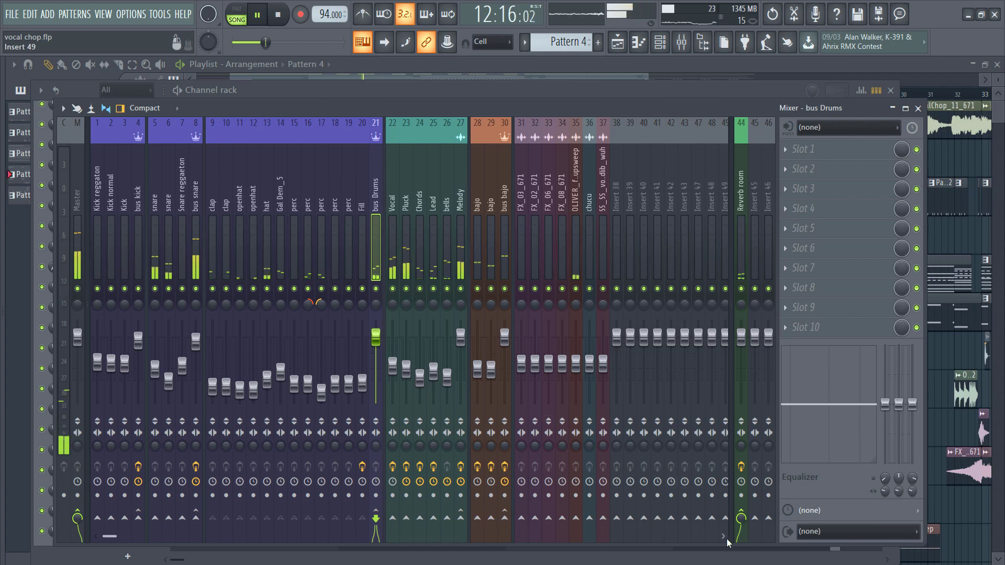
Route bus snare only to bus Drums.
left_click(200, 257)
right_click(376, 518)
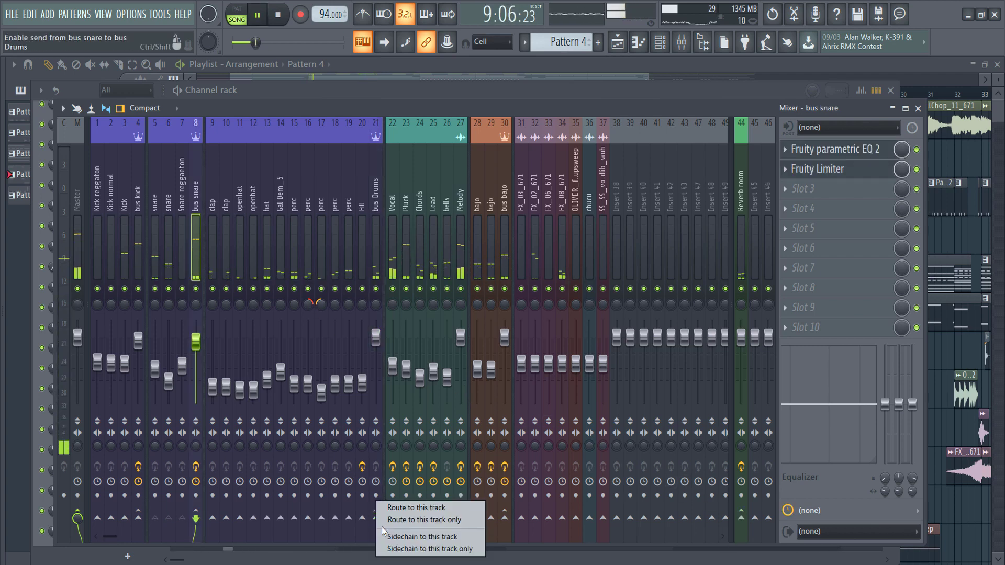
left_click(394, 521)
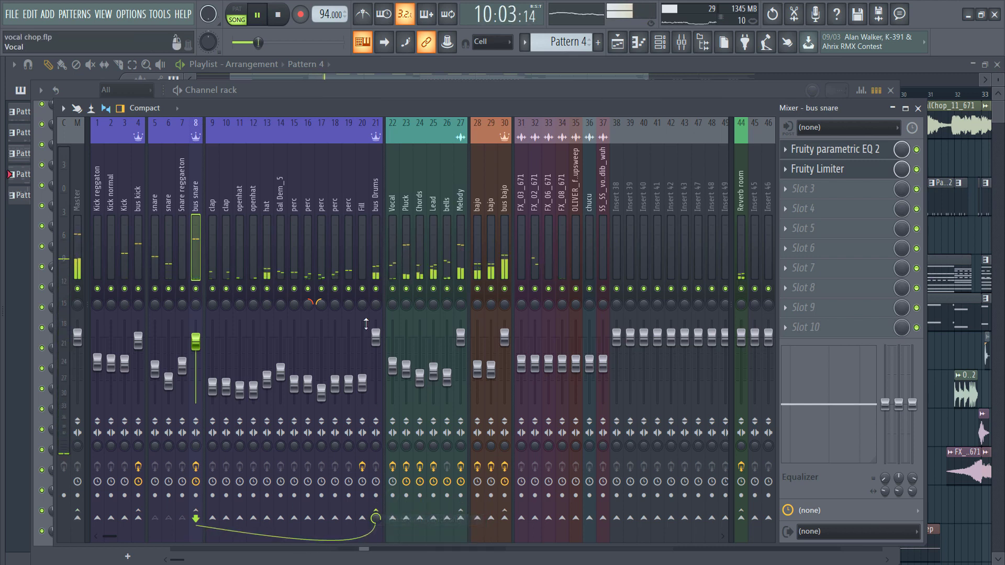
Adjust bus Drums' send level to Reverb room to about 42% while listening to the section from bar 9.
left_click(376, 270)
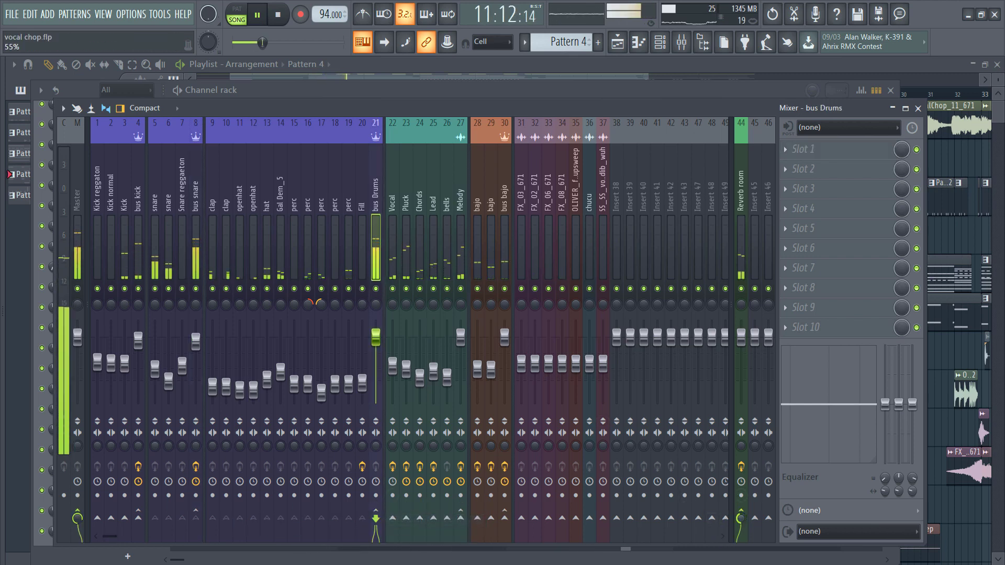
key("space")
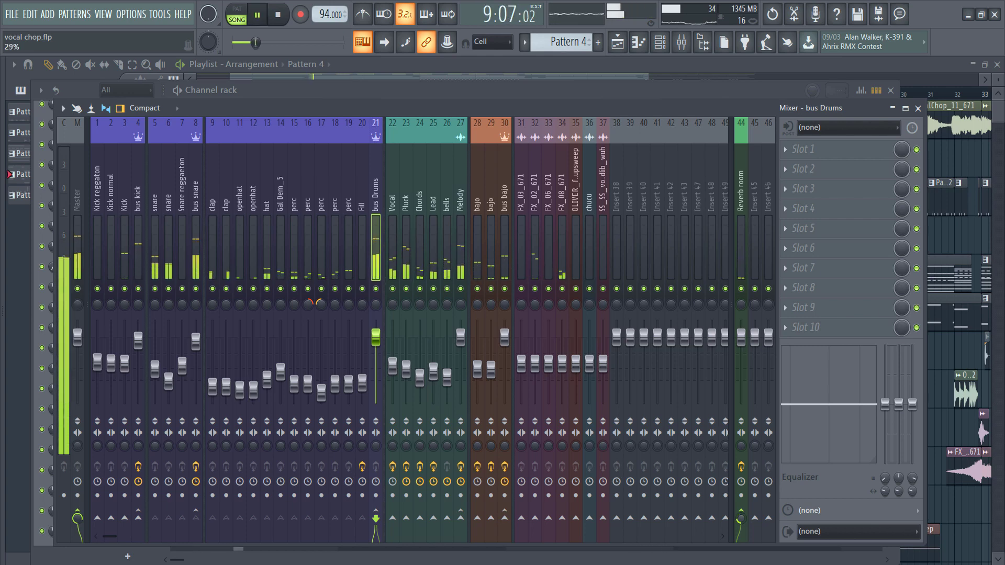
key("XF86AudioRaiseVolume")
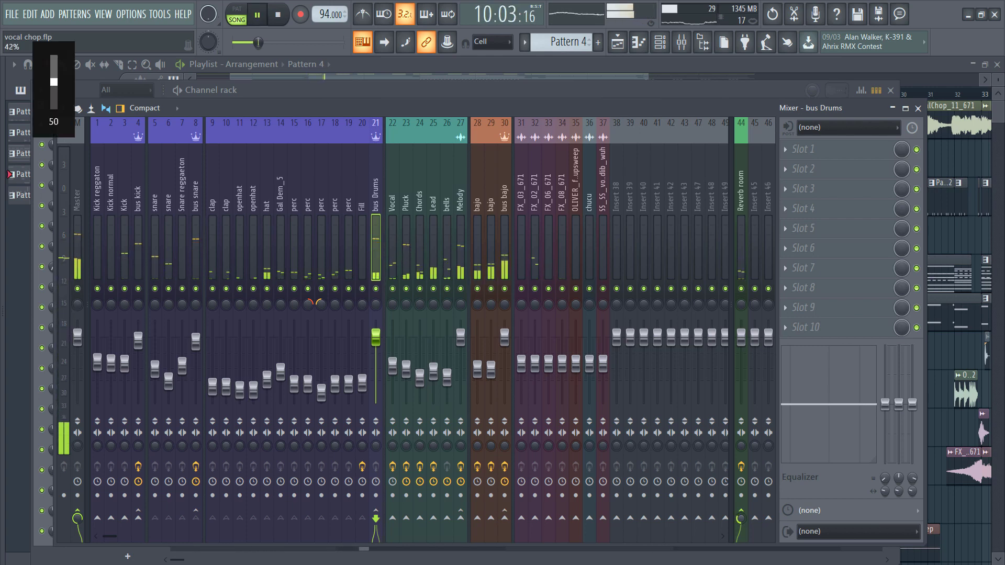
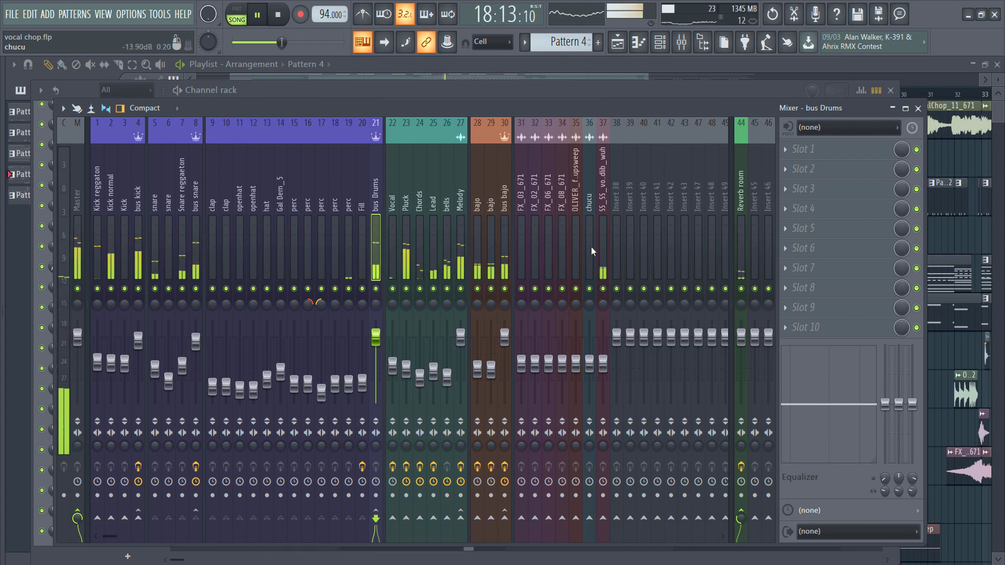
Rename the SS_SS_vocals_adlib_wuh mixer track as wo.
right_click(610, 202)
left_click(623, 134)
type("wo")
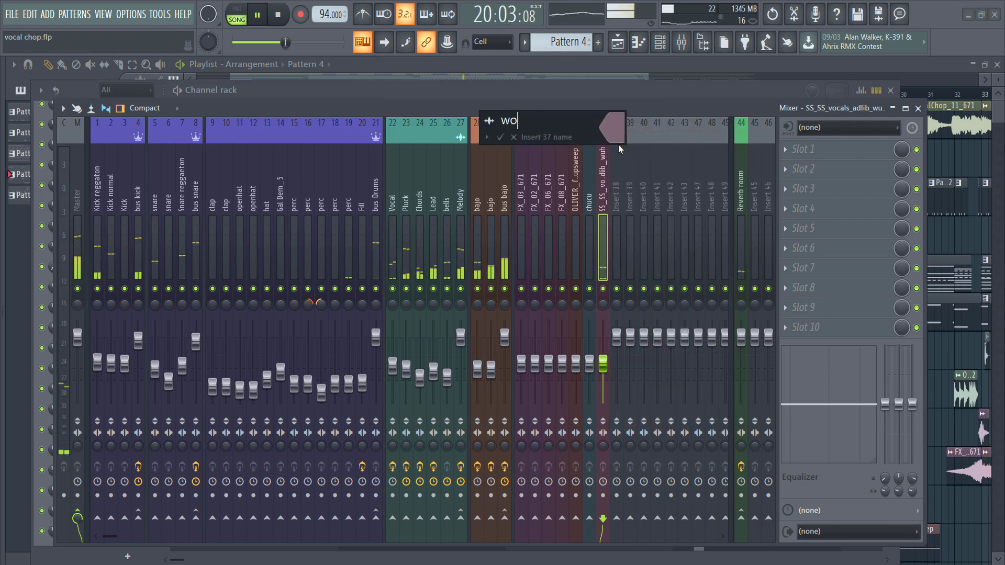
key("Return")
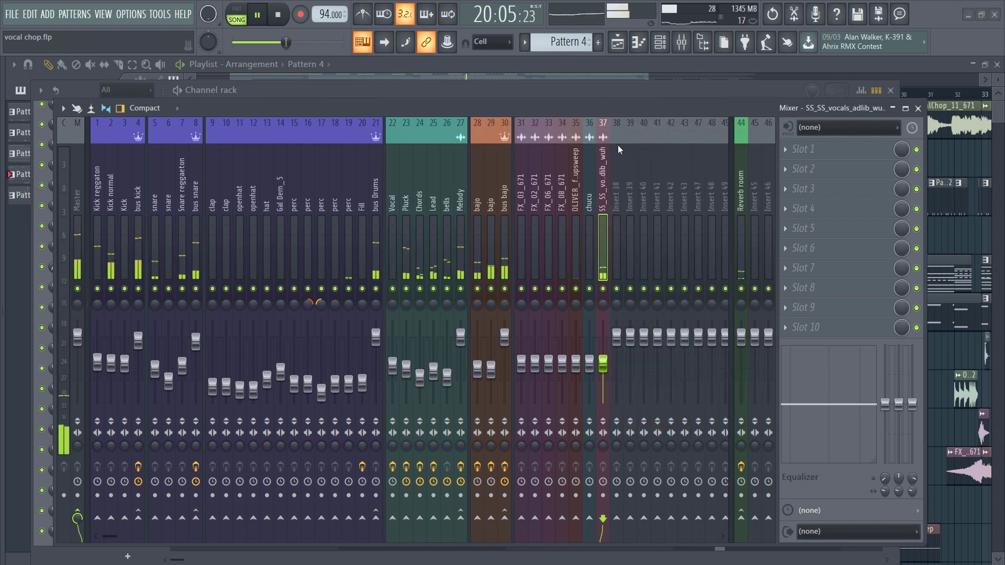
Rename the Insert 45 mixer track as Reverb hall and color it green.
right_click(750, 183)
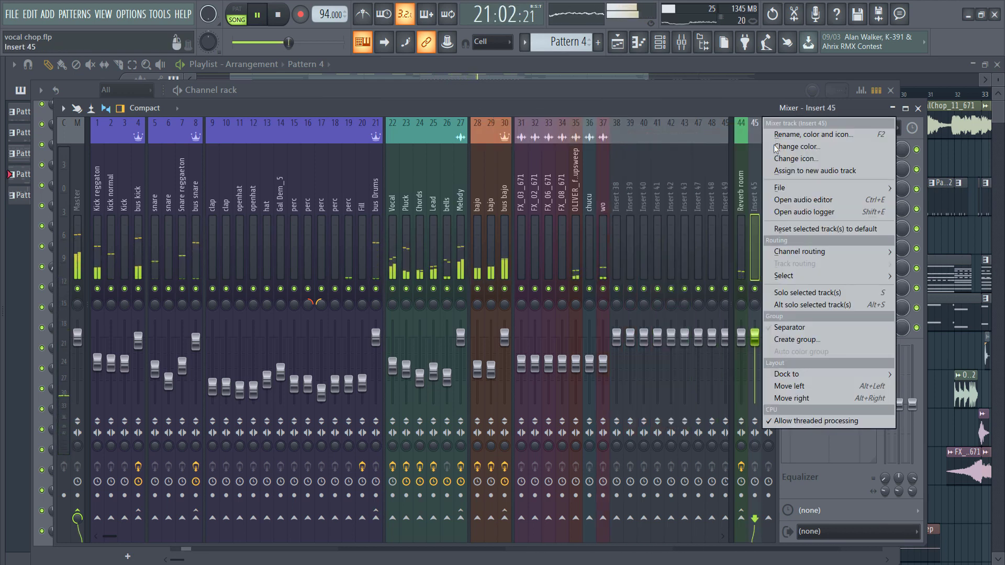
left_click(780, 136)
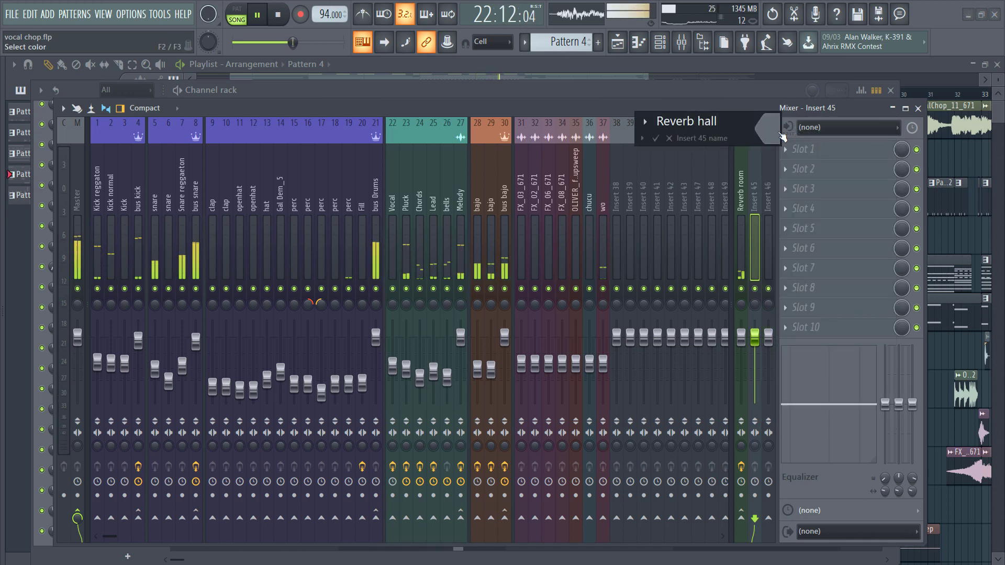
left_click(777, 133)
left_click(813, 119)
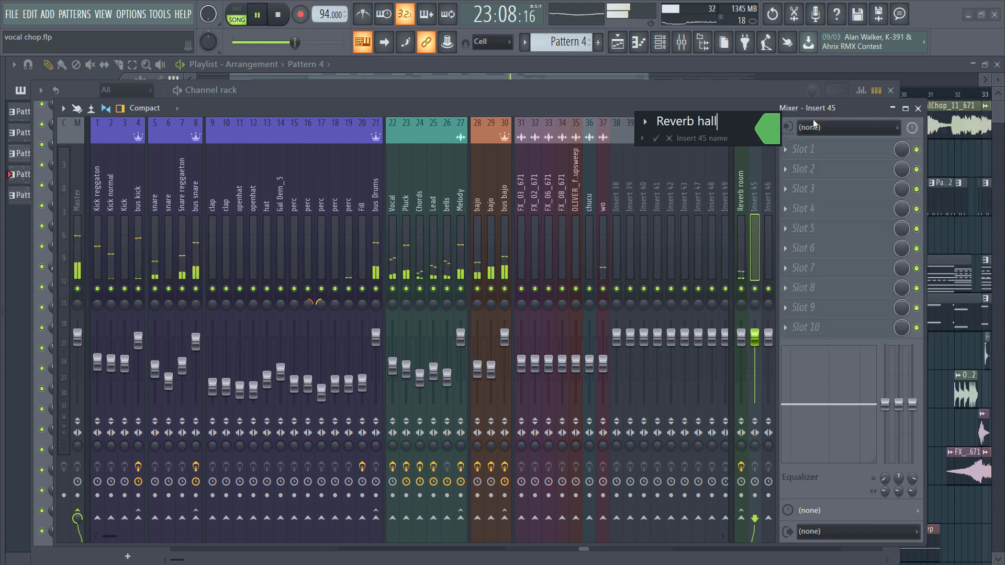
key("Return")
Load WaveShell1-VST 11.0_x64 in the Reverb hall track's first slot, choose the Bright Hall preset, and close the plugin.
left_click(812, 148)
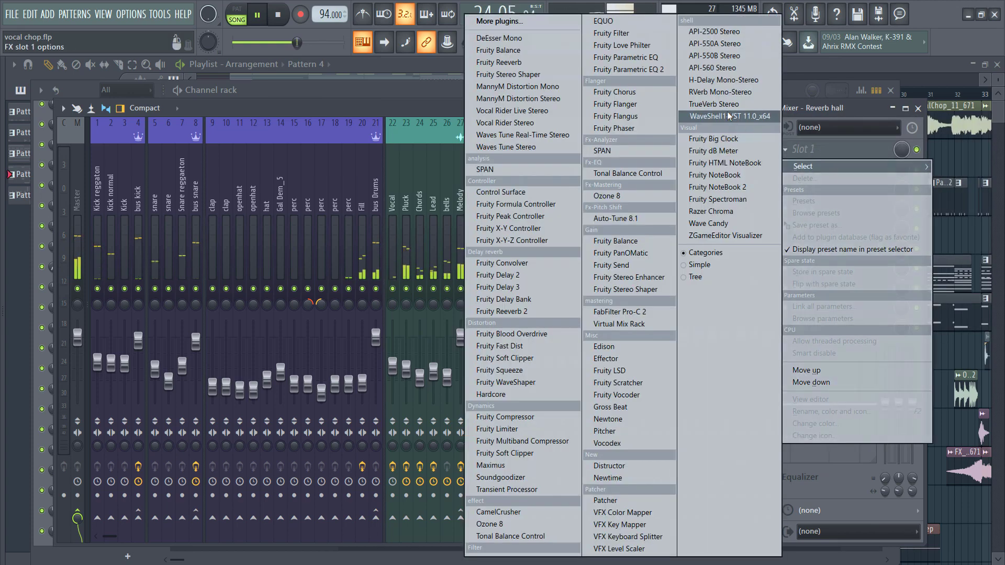
left_click(694, 116)
left_click(365, 200)
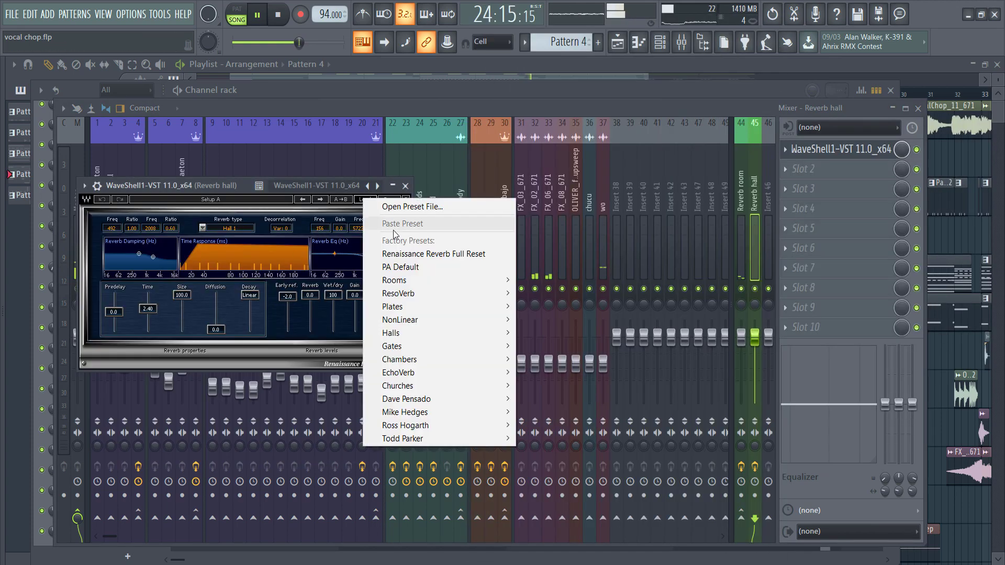
mouse_move(451, 332)
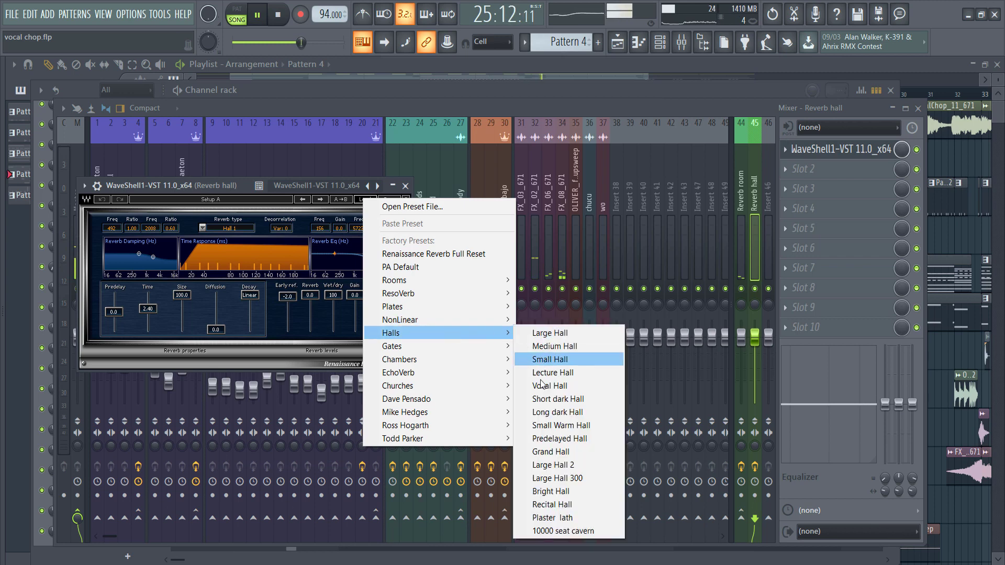
left_click(576, 492)
left_click(406, 186)
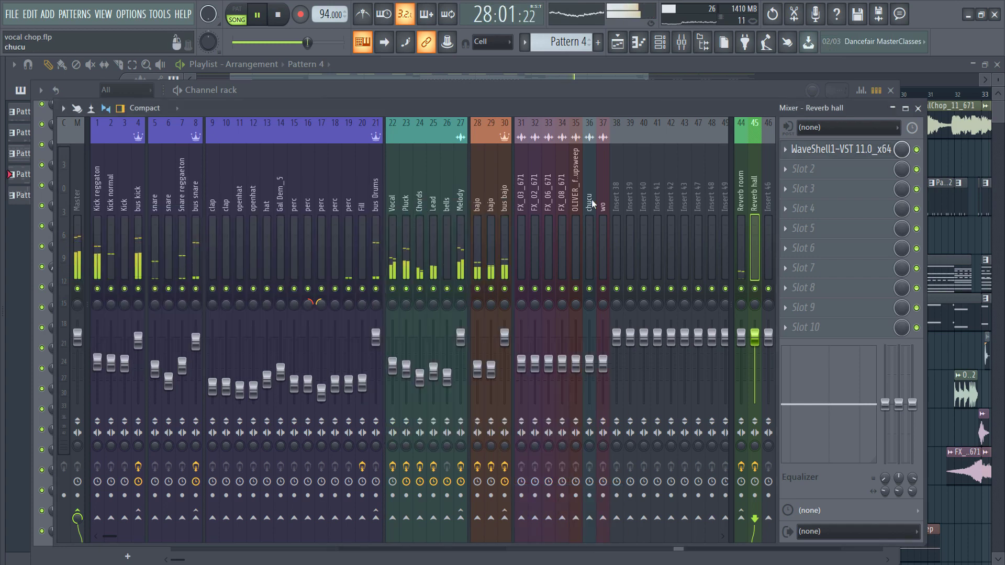
Rename the Insert 38 mixer track as FX.
left_click(616, 198)
right_click(616, 197)
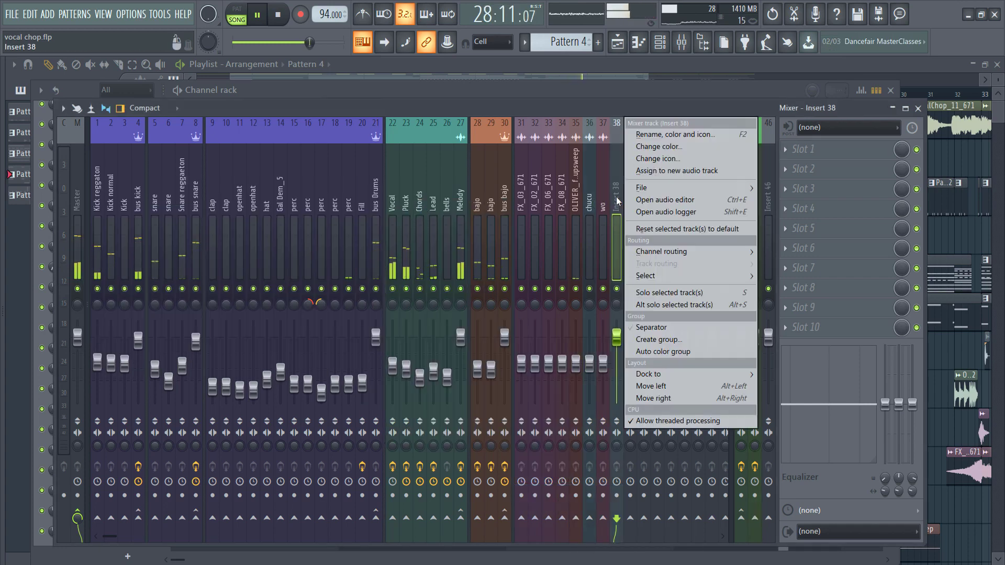
left_click(649, 134)
type("FX")
key("Return")
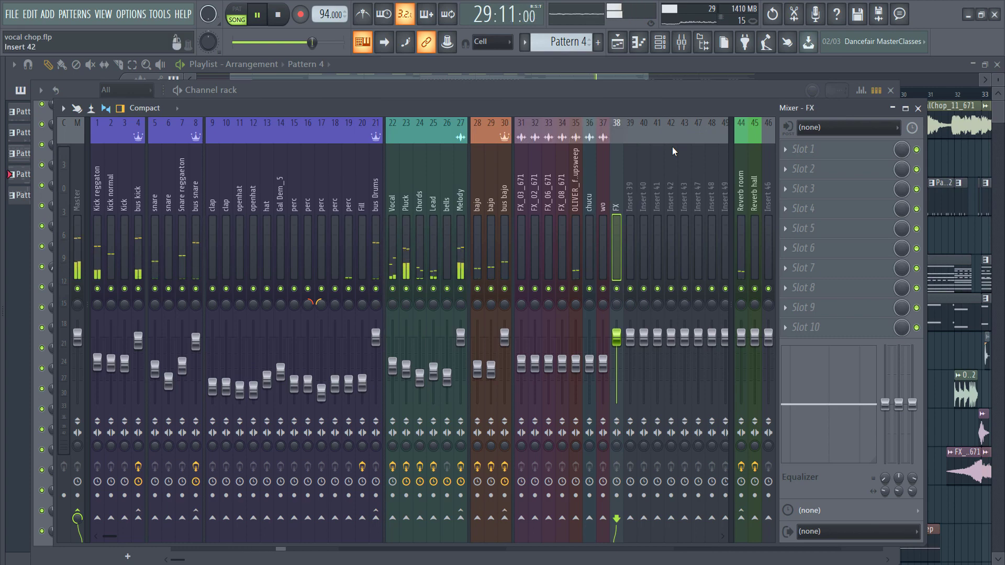
Play the arrangement from bar 9, then move playback to bar 17 in the playlist and return to the mixer.
key("space")
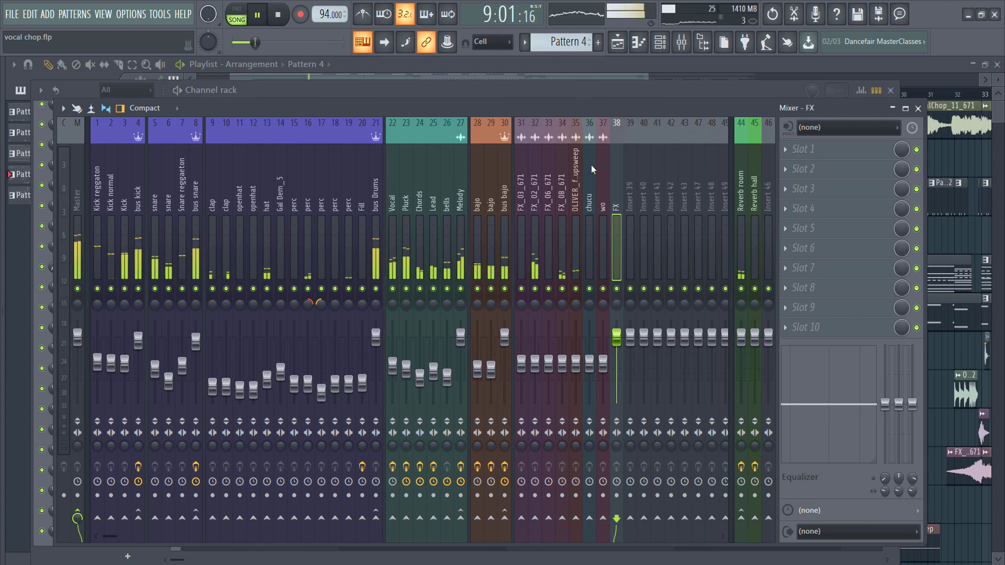
left_click(481, 74)
left_click_drag(548, 95, 555, 98)
key("F9")
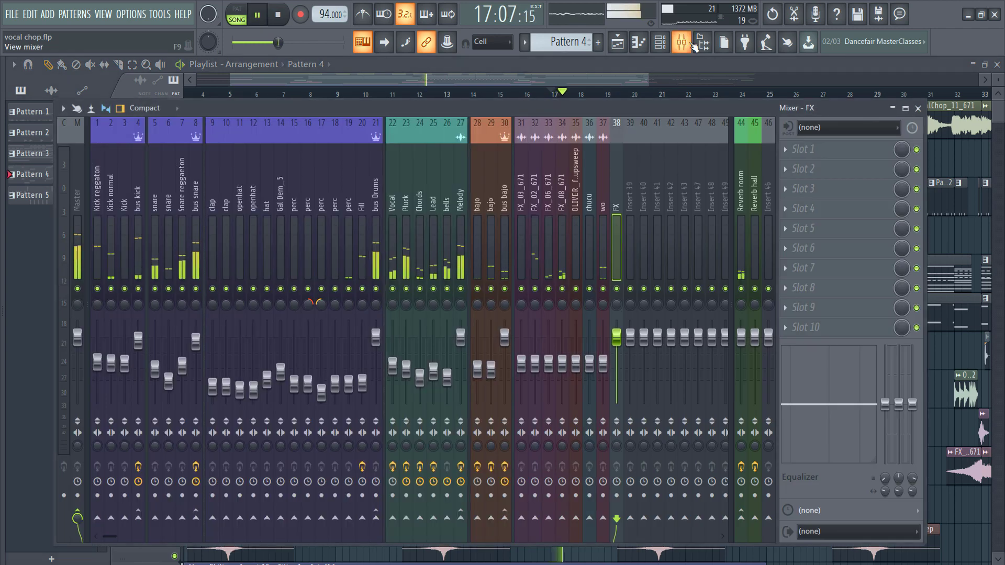
Add Fruity parametric EQ 2 to the first effect slot of the wo track.
left_click(604, 212)
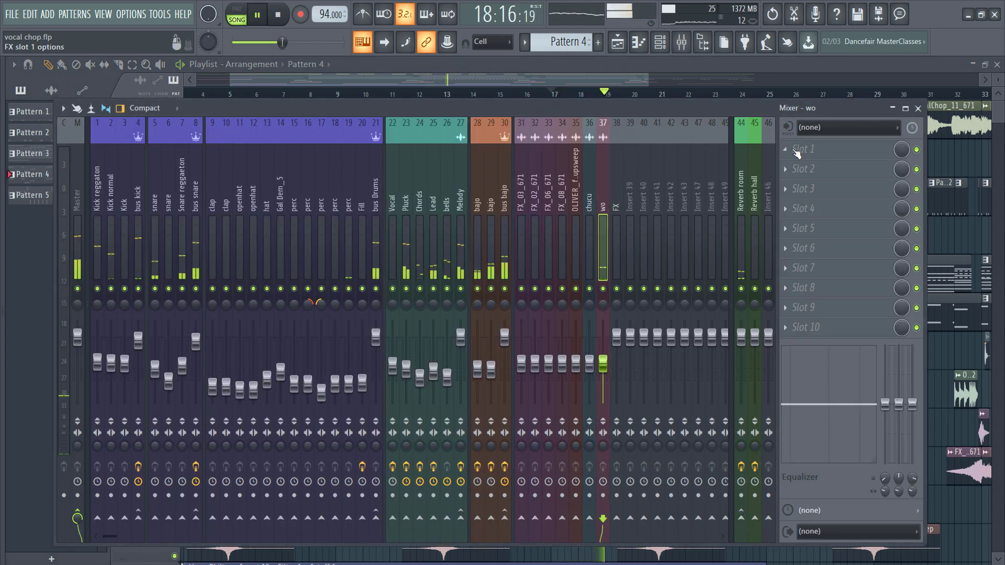
left_click(793, 149)
left_click(645, 71)
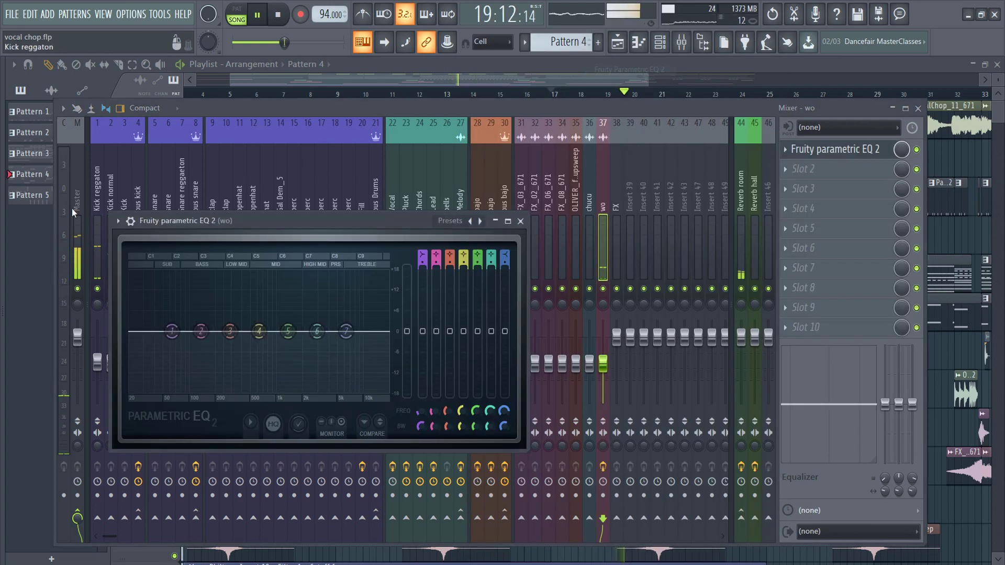
Choose the Classic option in the wo track's equalizer and shift its lowest band to a higher frequency.
left_click(117, 221)
mouse_move(158, 273)
left_click(293, 270)
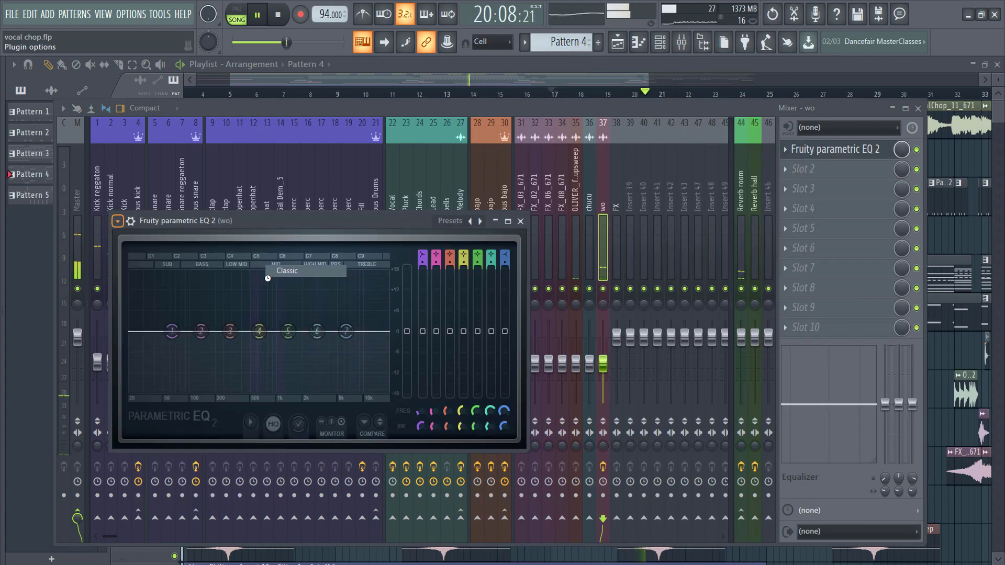
left_click_drag(142, 332, 230, 333)
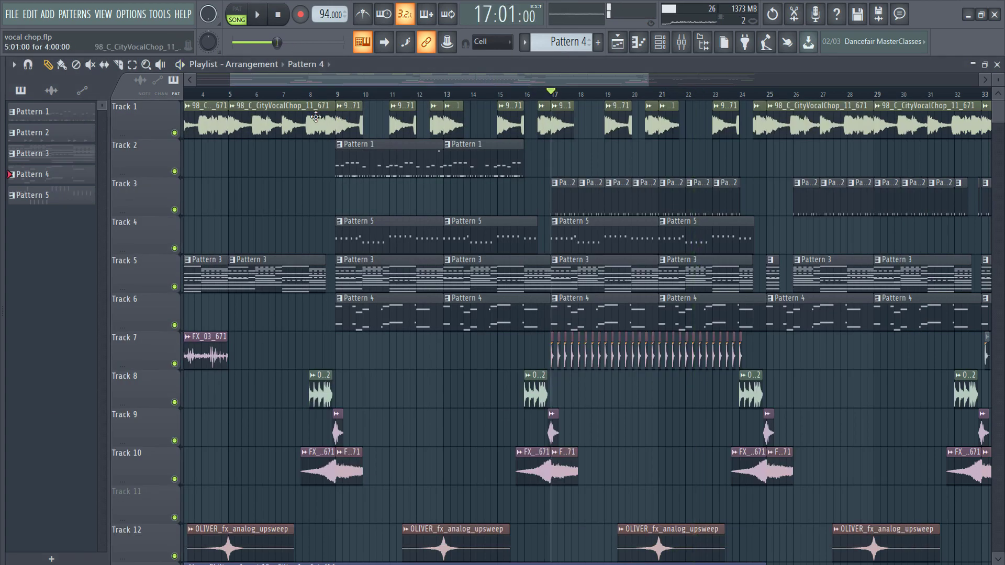
Set the playback position between bars 8 and 9 and play the arrangement with the mixer shown.
left_click(325, 95)
left_click(683, 44)
key("space")
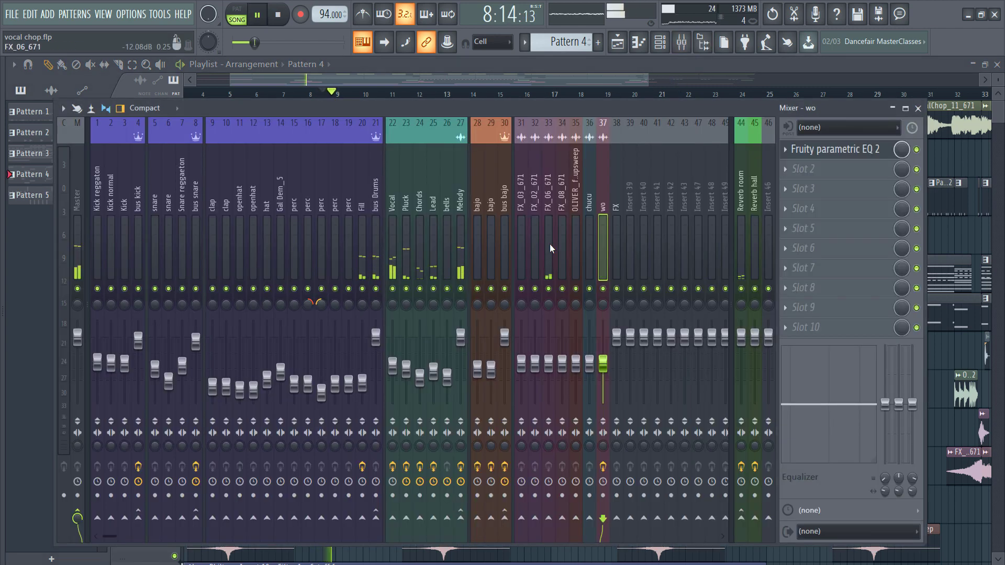
Move the FX mixer track two places to the left, ahead of chucu, and restart playback.
left_click(617, 202)
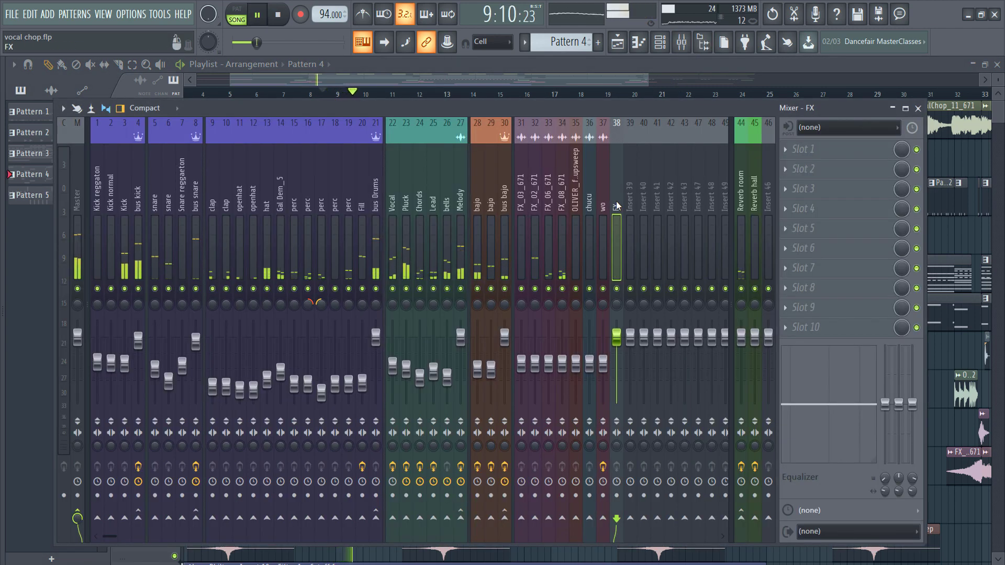
key("alt+Left")
key("alt+Left")
key("space")
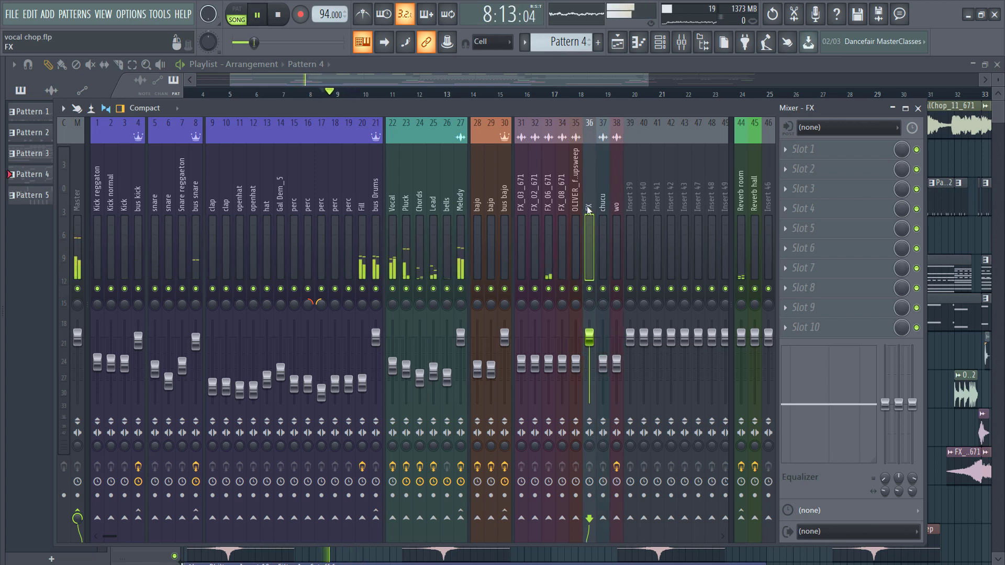
Route the five effect tracks, FX_03_671 through OLIVER_fx_analog_upsweep, only to the FX track.
left_click_drag(574, 207, 517, 207)
key("space")
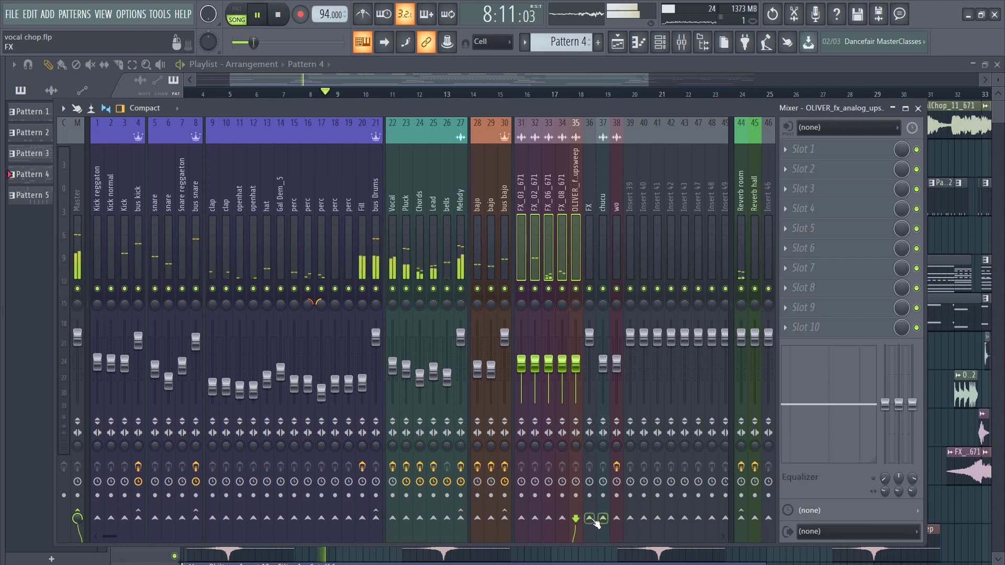
right_click(591, 519)
left_click(602, 522)
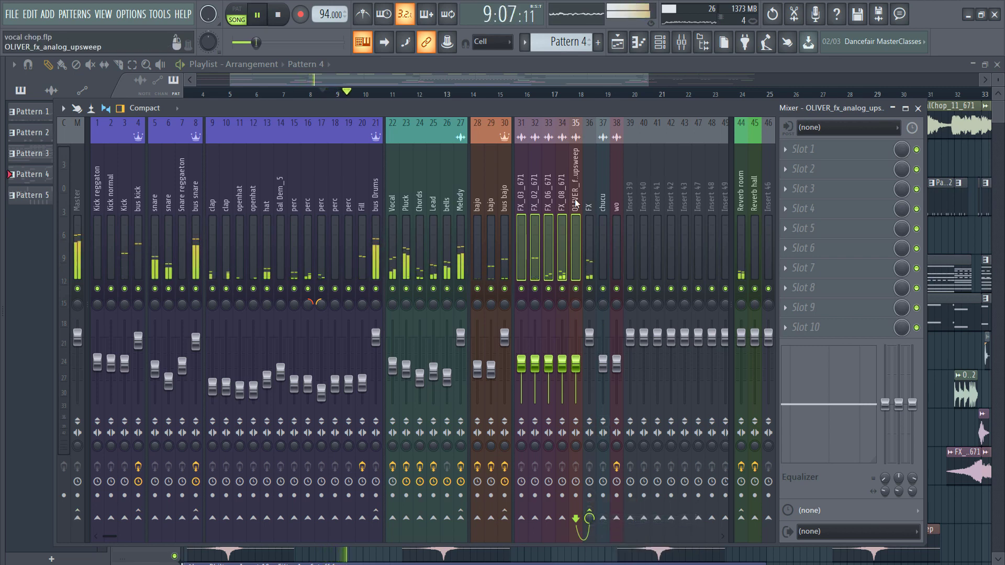
Color the five effect tracks and the FX track yellow-green.
left_click_drag(584, 194, 523, 196)
right_click(522, 196)
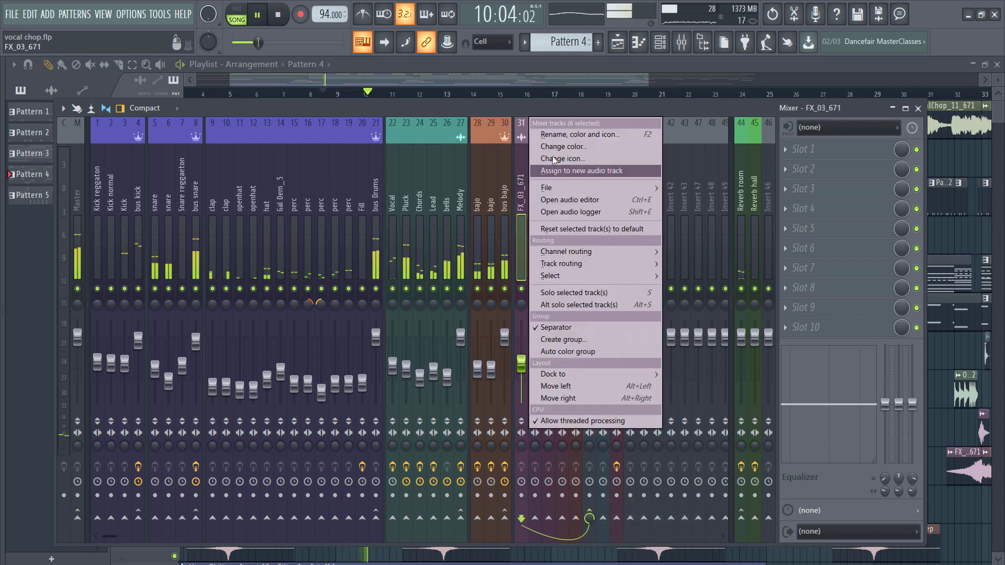
left_click(557, 135)
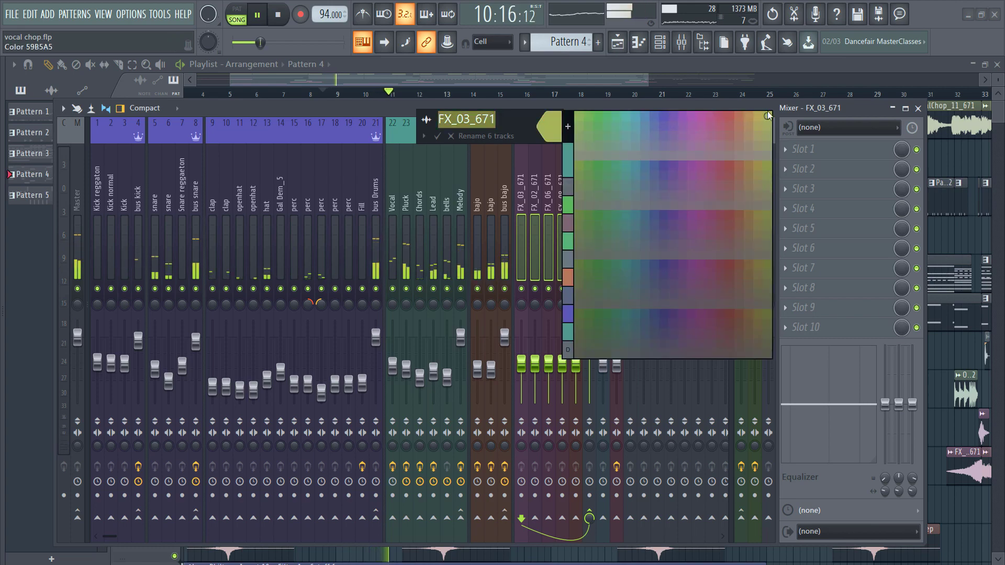
left_click(769, 116)
key("Return")
Give the FX track the crown icon.
right_click(590, 189)
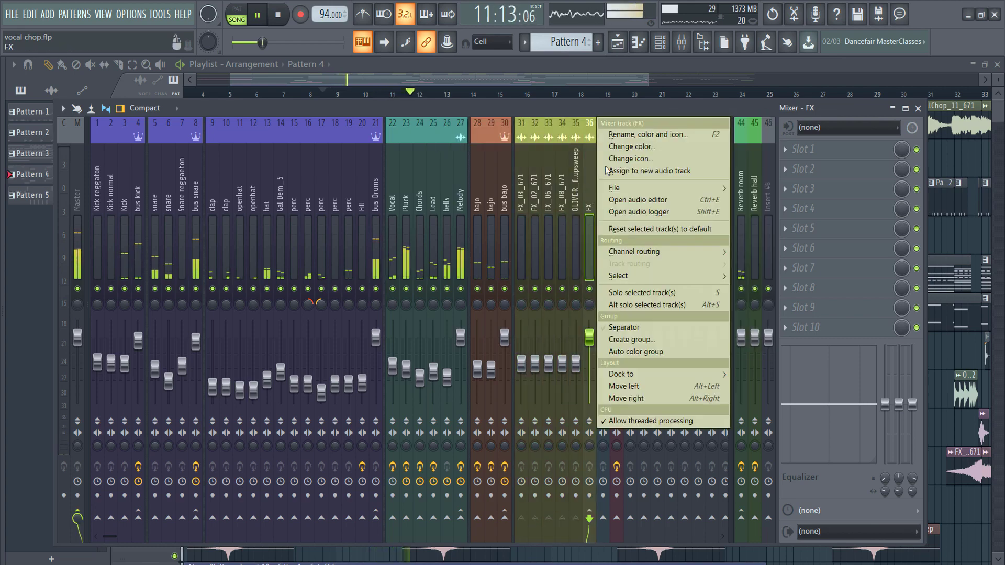
left_click(614, 135)
left_click(483, 121)
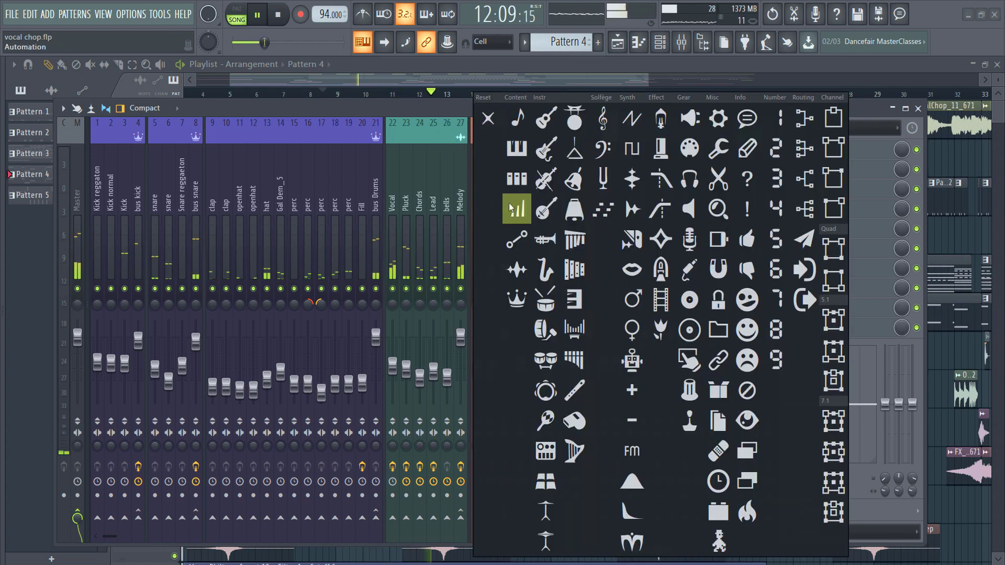
left_click(517, 288)
key("Return")
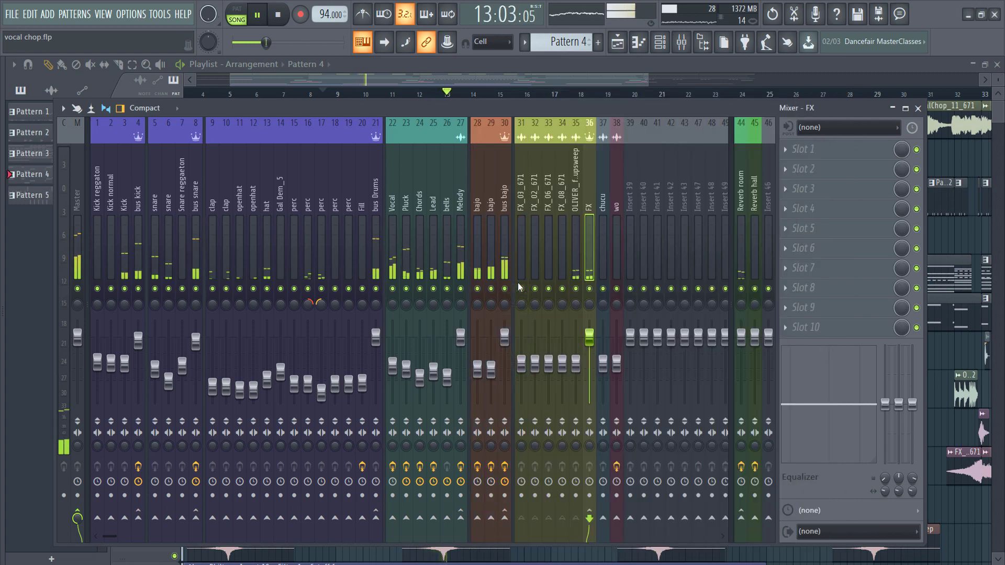
Remove the icons from mixer tracks 31 to 35 and rename all five as fx.
left_click(549, 190)
left_click_drag(576, 189, 524, 188)
right_click(523, 189)
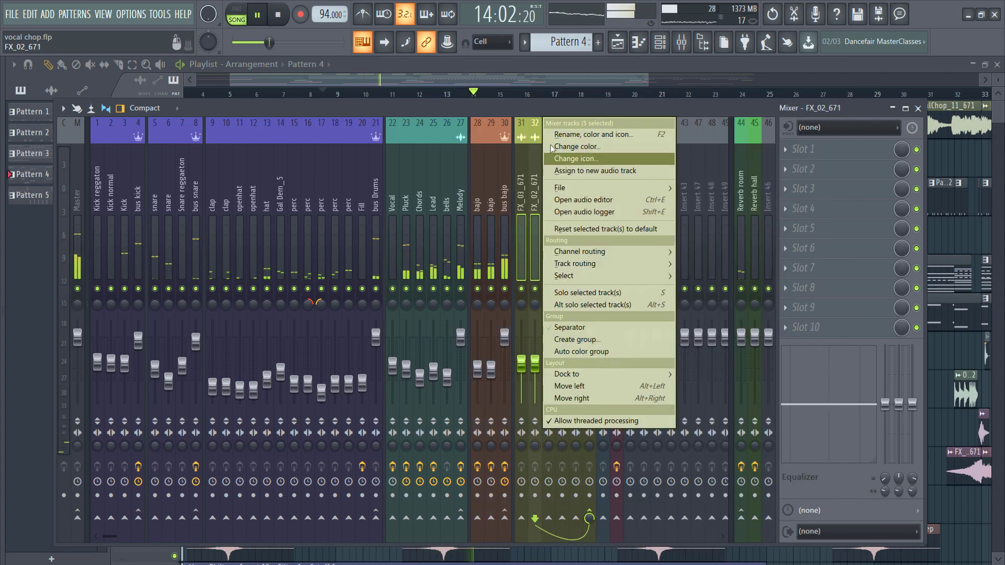
left_click(581, 135)
left_click(426, 119)
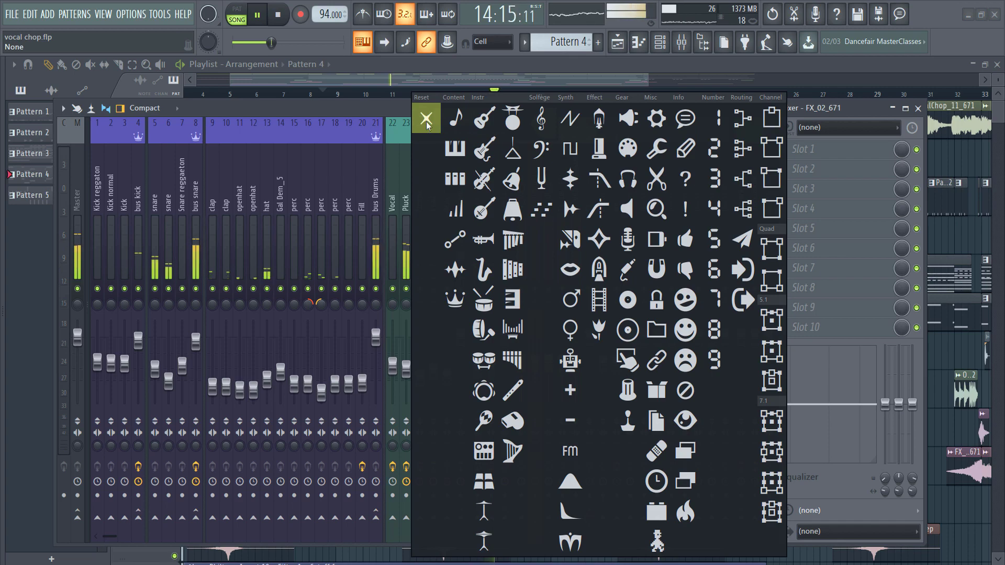
left_click(426, 120)
type("fx")
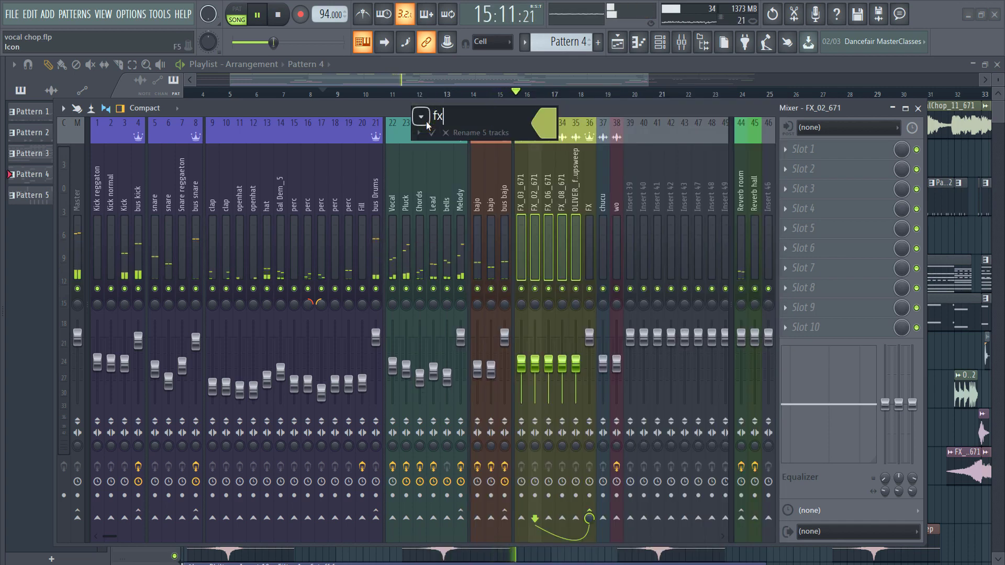
key("Return")
Rename the FX track as bus FX.
right_click(583, 184)
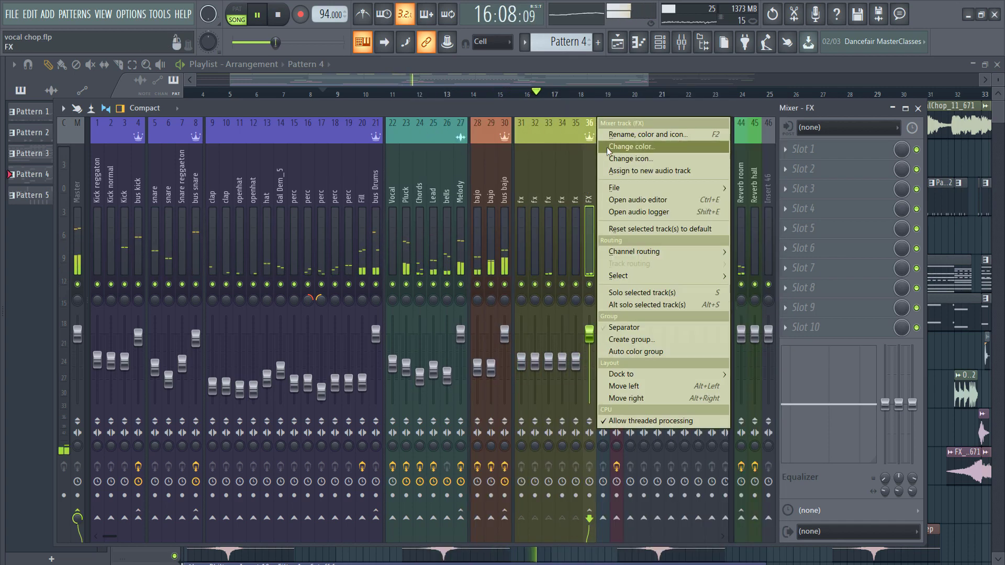
left_click(610, 129)
key("Left")
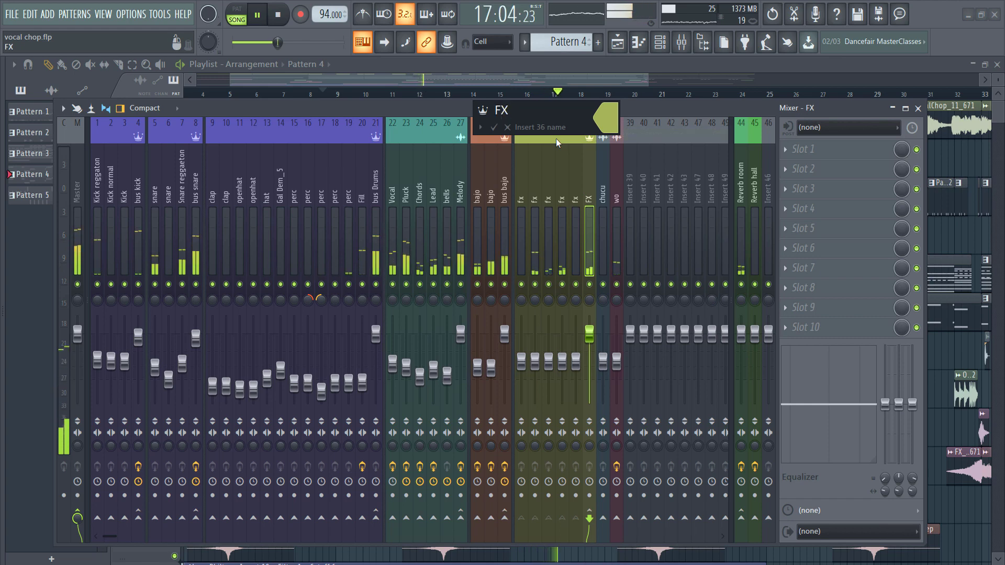
type("bu")
key("BackSpace")
key("BackSpace")
key("BackSpace")
key("BackSpace")
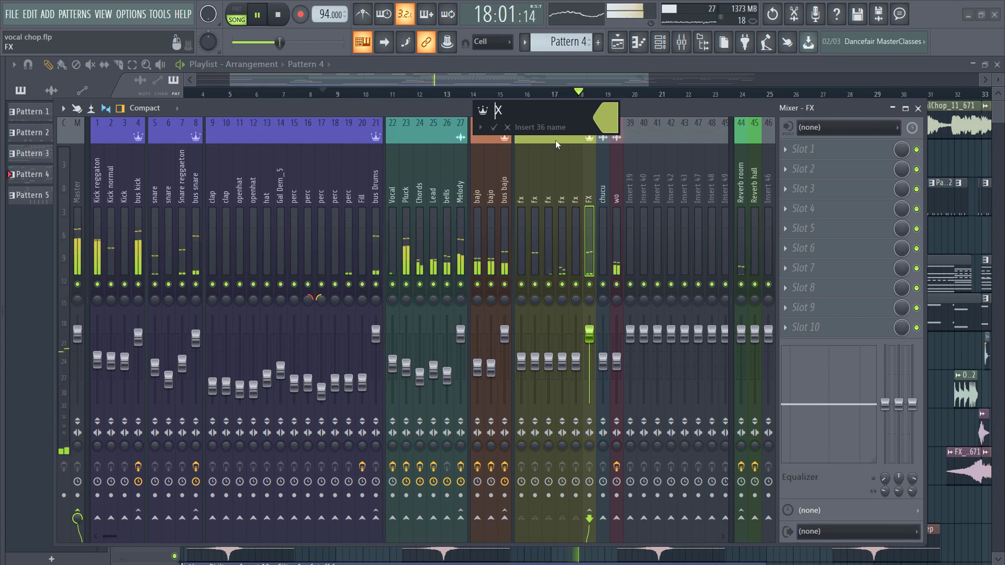
type("bus F")
key("Return")
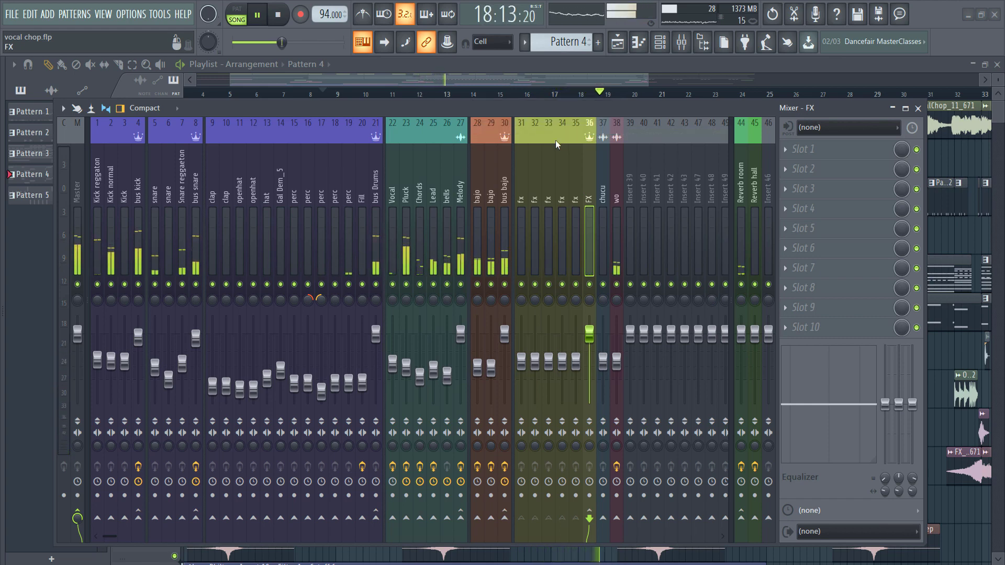
left_click_drag(574, 176, 513, 180)
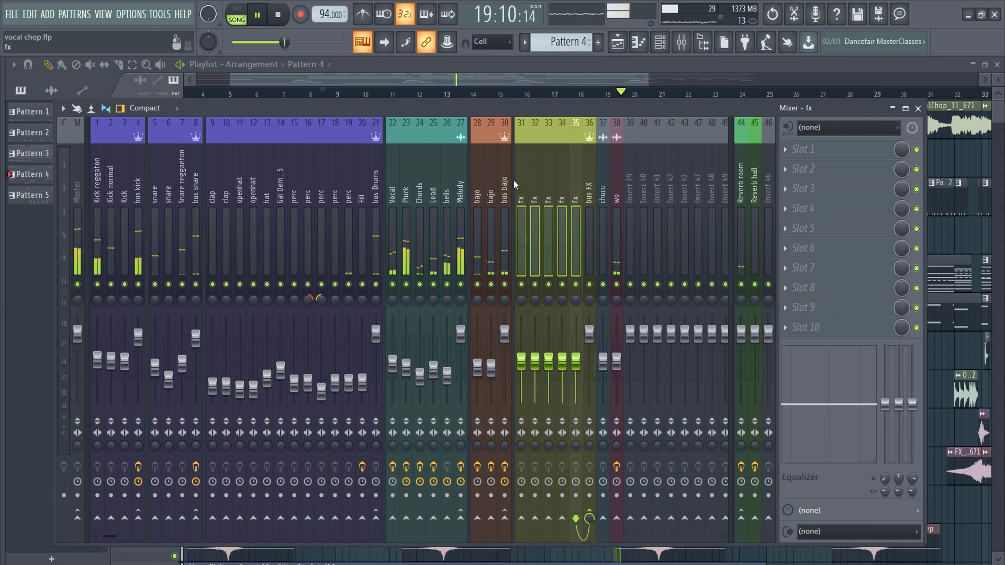
left_click(588, 198)
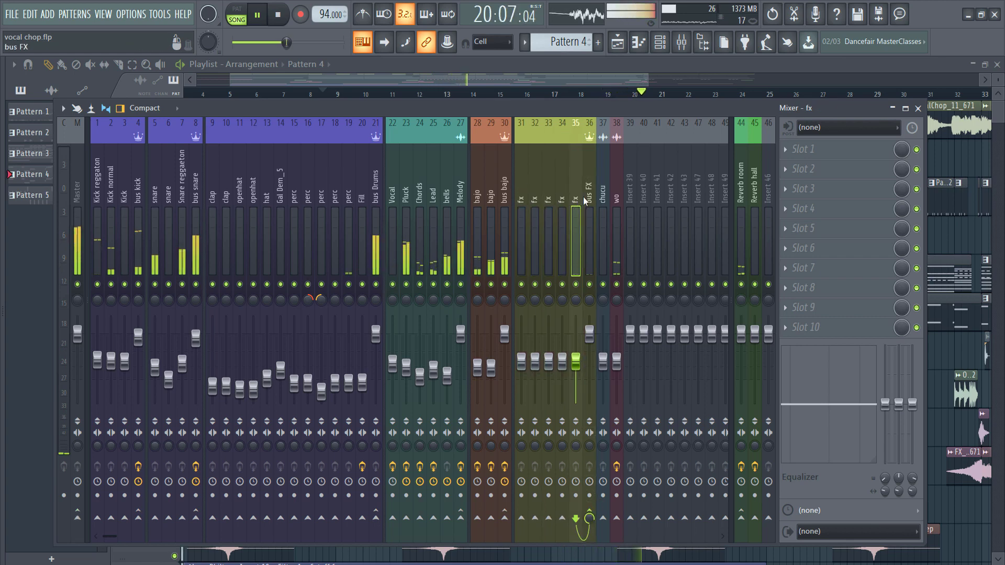
left_click(600, 192)
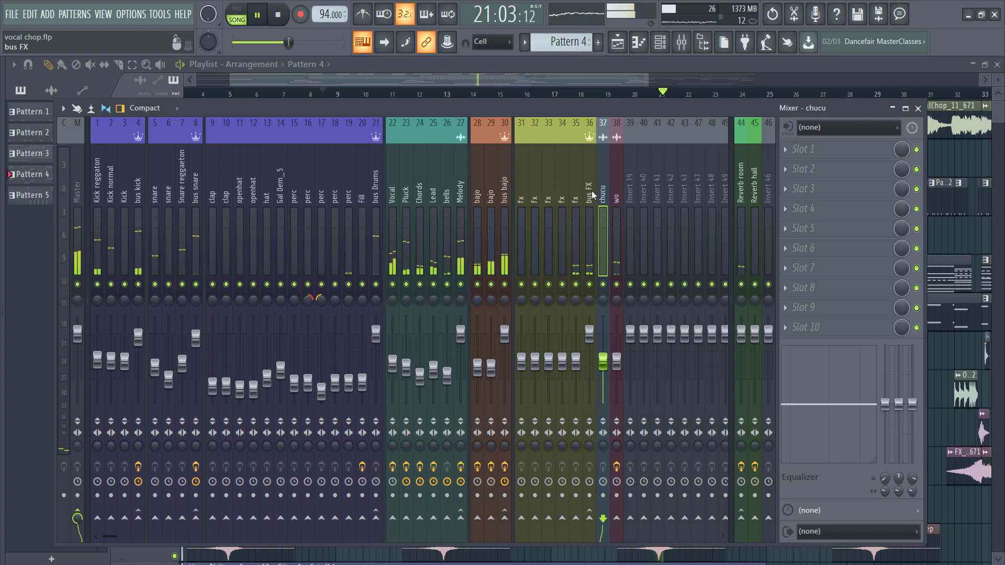
Load Fruity Parametric EQ 2 in the first slot of the bus FX track and apply its Classic preset.
left_click(587, 199)
left_click(816, 150)
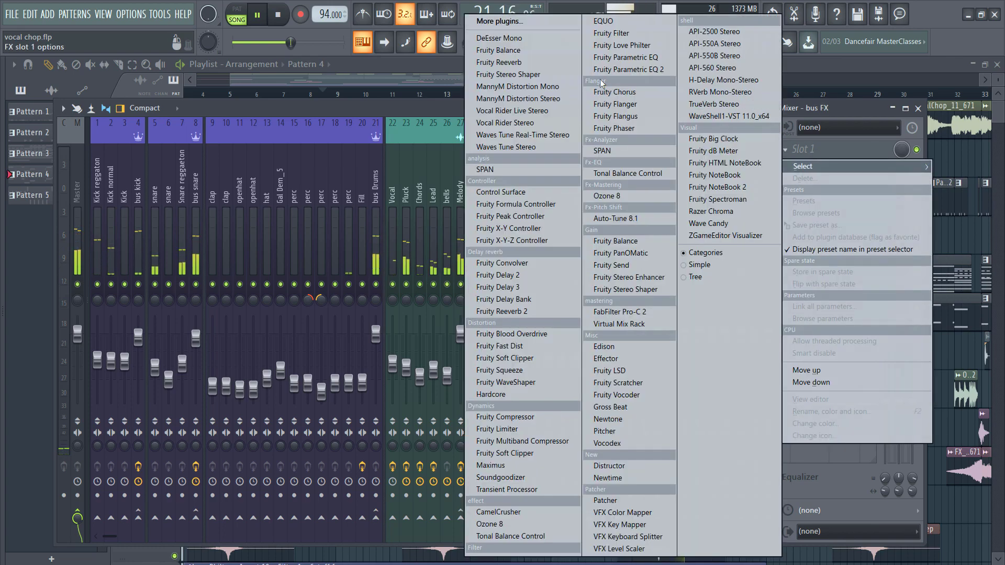
left_click(602, 68)
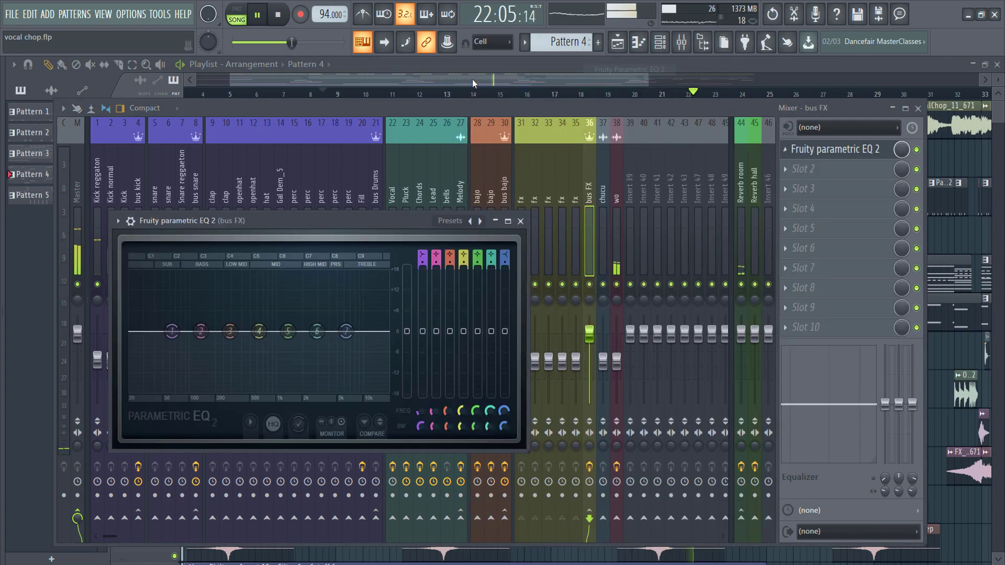
left_click(118, 223)
mouse_move(180, 273)
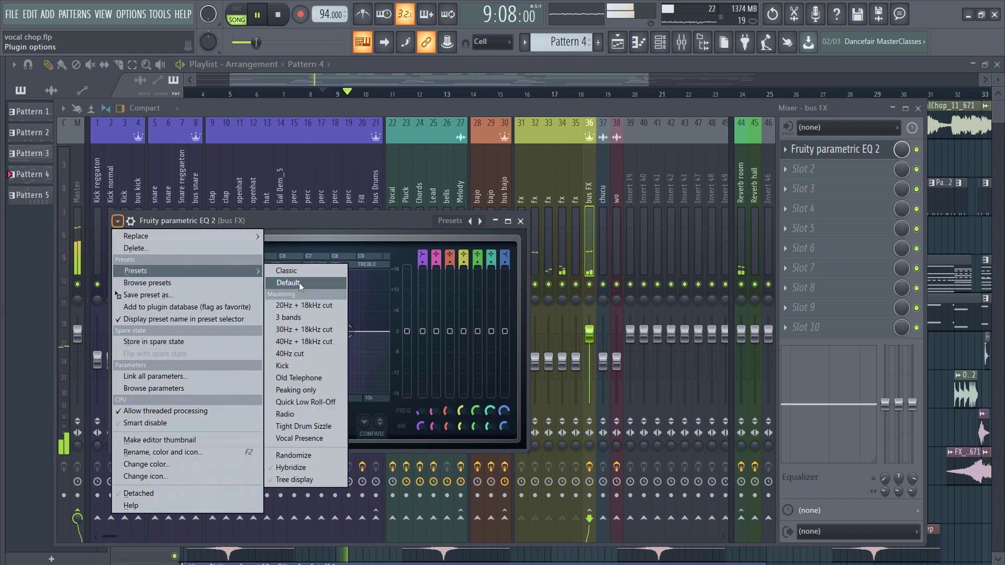
left_click(305, 271)
Shape the bus FX EQ with an order 2 low cut moved up, slight boosts on bands 5 and 6, and a slightly lower high cut.
right_click(138, 331)
mouse_move(169, 378)
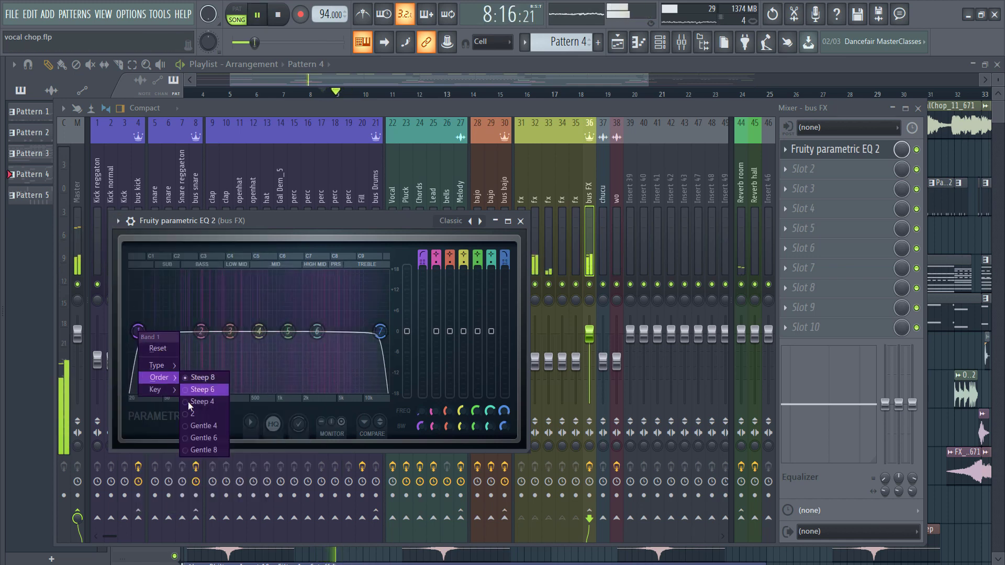
left_click(199, 414)
left_click_drag(138, 331, 228, 331)
mouse_move(317, 331)
left_mouse_down()
mouse_move(366, 296)
mouse_move(359, 285)
mouse_move(365, 320)
mouse_move(301, 324)
left_mouse_up()
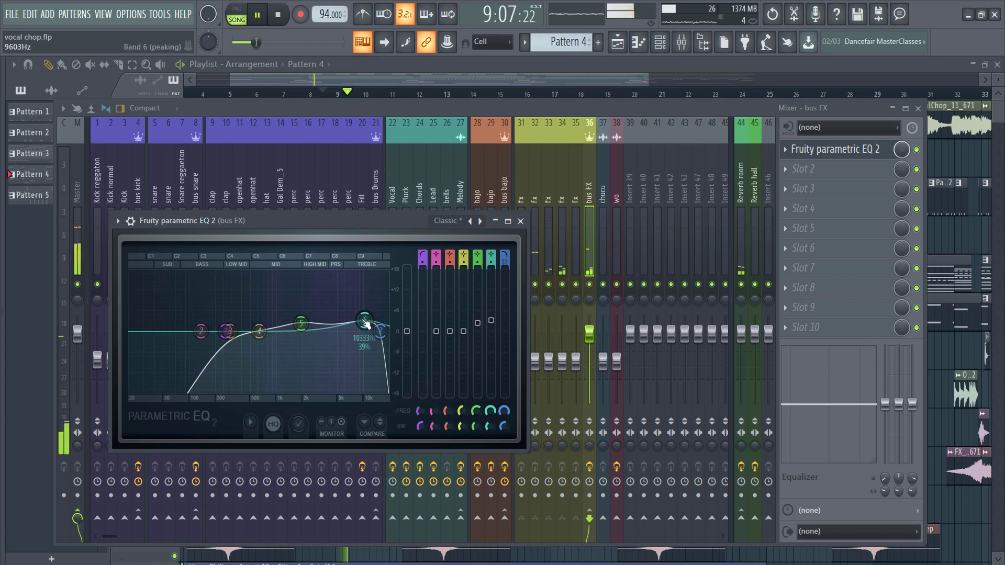
left_click_drag(380, 331, 378, 331)
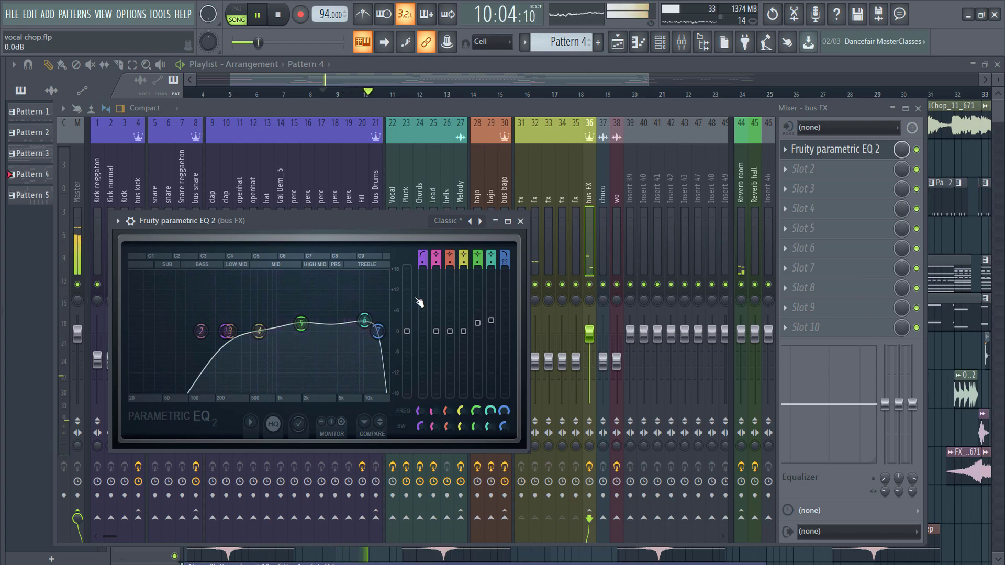
Load Fruity Reeverb 2 in slot 2 of bus FX, with a raised wet level and a 3.7 s decay time.
left_click(785, 169)
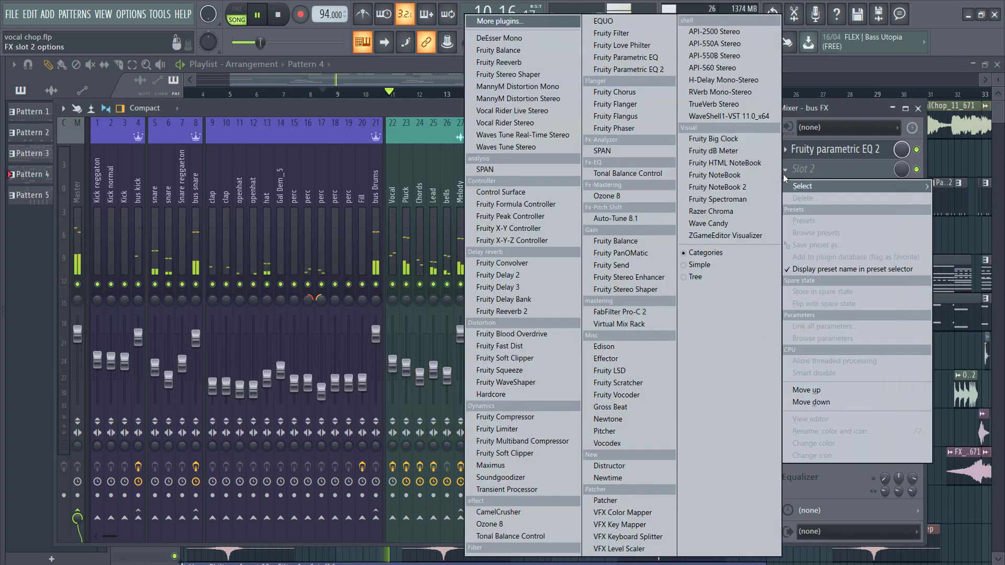
left_click(521, 312)
key("space")
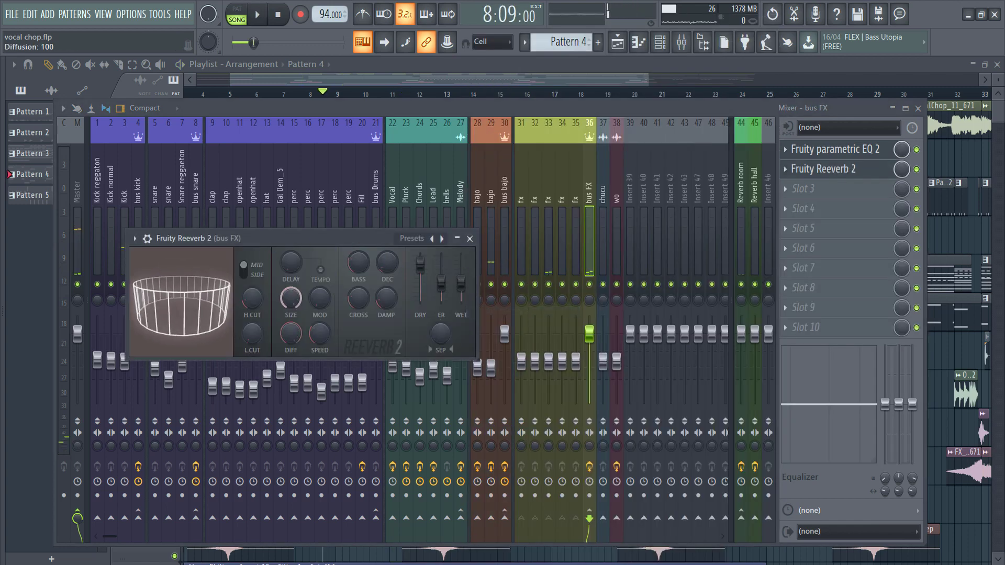
mouse_move(461, 282)
left_mouse_down()
mouse_move(461, 253)
mouse_move(460, 263)
left_mouse_up()
key("space")
left_click_drag(386, 264, 387, 251)
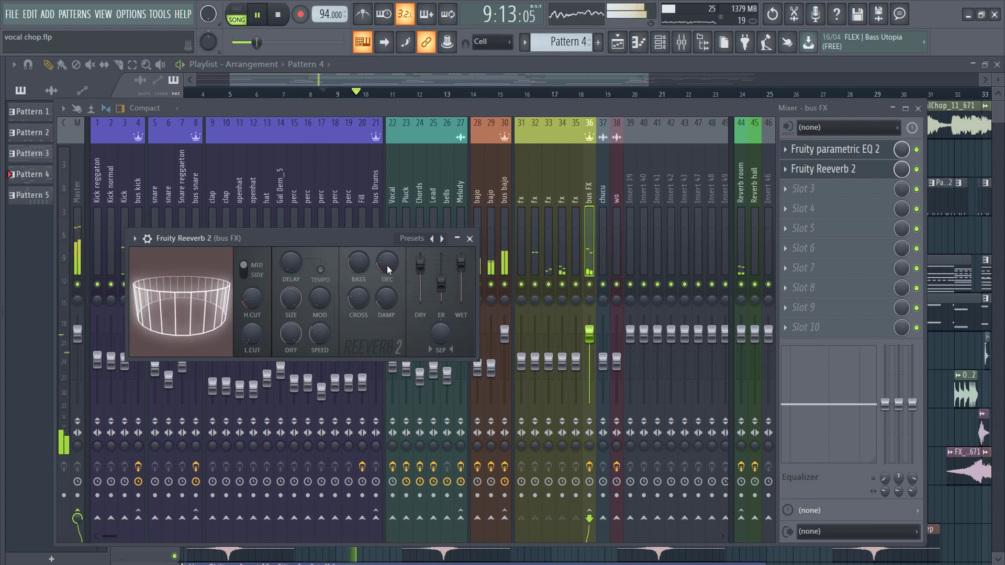
left_click_drag(388, 266, 387, 273)
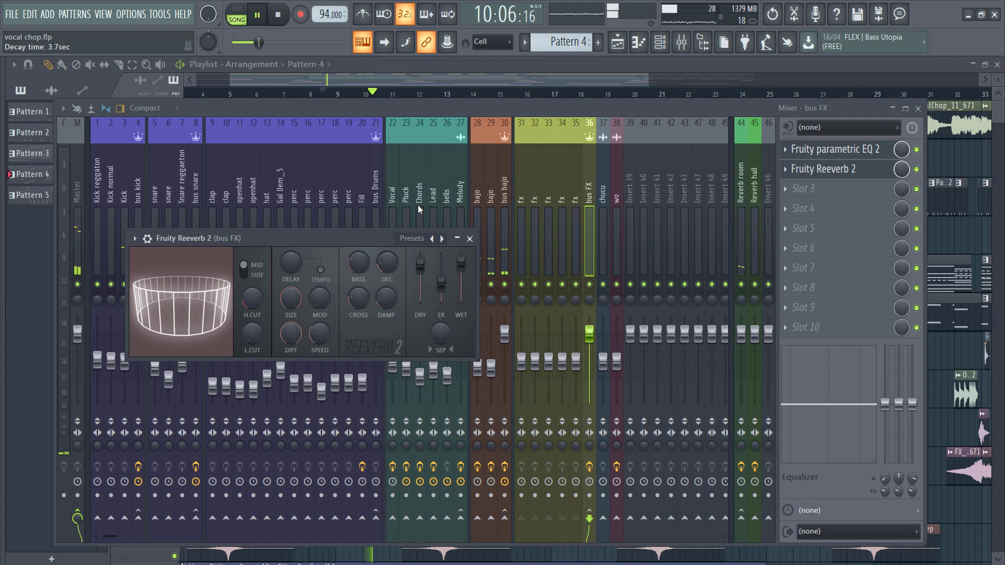
Hide the mixer and select the second FX clip of each of the four pairs on playlist Track 10.
left_click(445, 79)
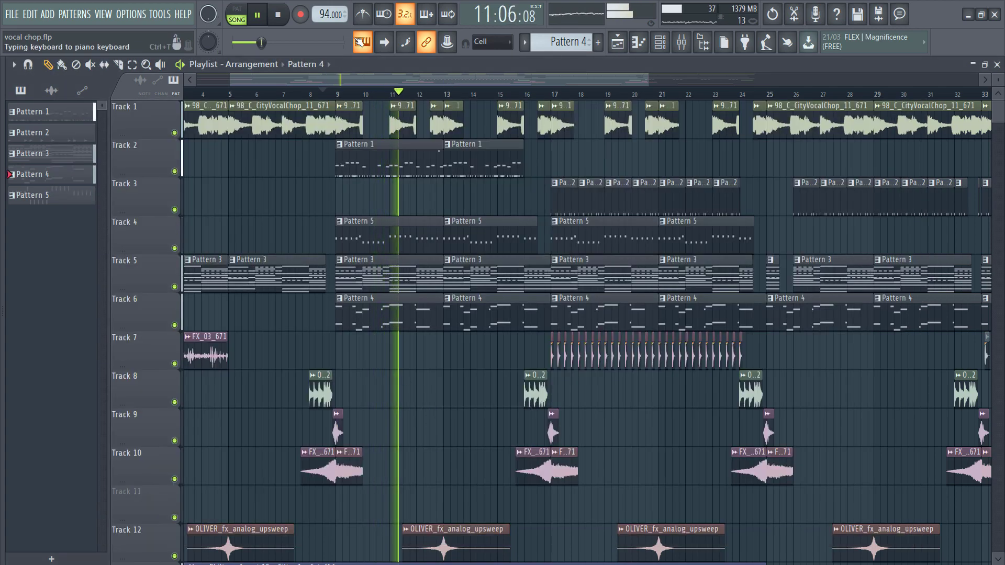
scroll(716, 494, "down", 2)
left_click_drag(701, 466, 653, 485)
left_click_drag(565, 468, 537, 478)
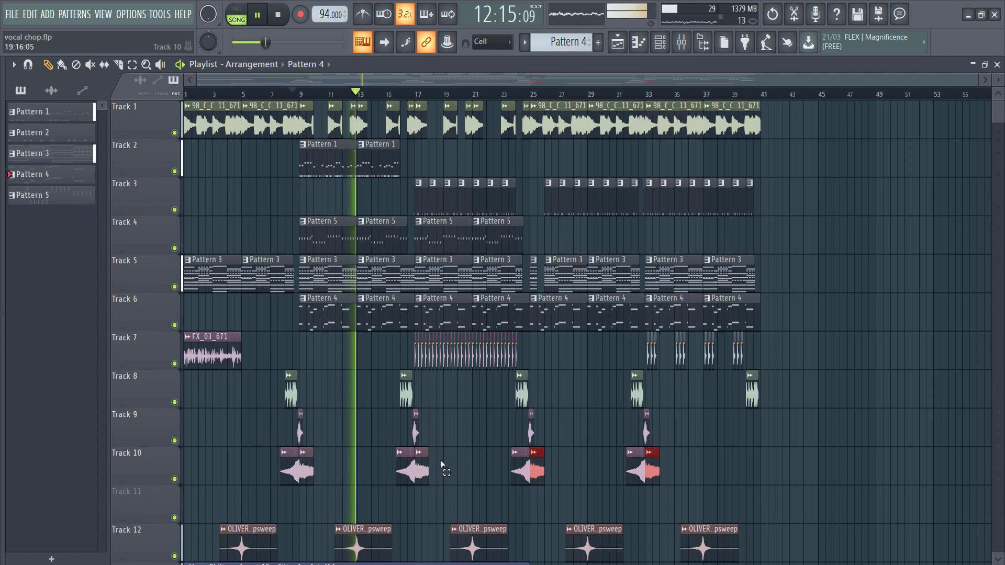
left_click_drag(450, 448, 428, 481)
Try lengthening the four selected Track 10 clips to two bars and play the result.
mouse_move(321, 449)
left_mouse_down()
mouse_move(312, 472)
mouse_move(330, 469)
left_mouse_up()
key("space")
key("space")
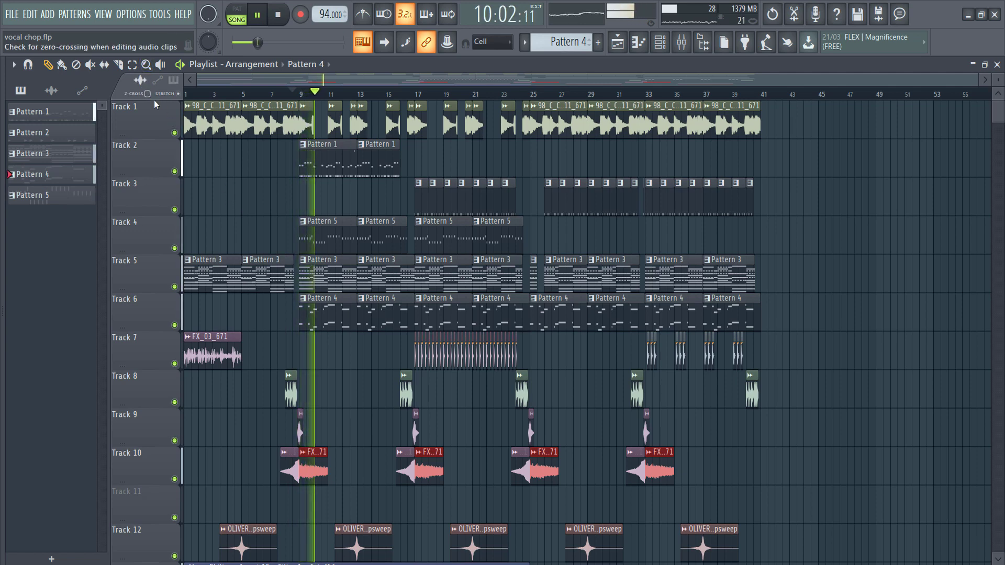
Undo the last clip resize and extend the four selected Track 10 clips to two bars again.
key("space")
key("ctrl+z")
key("ctrl+z")
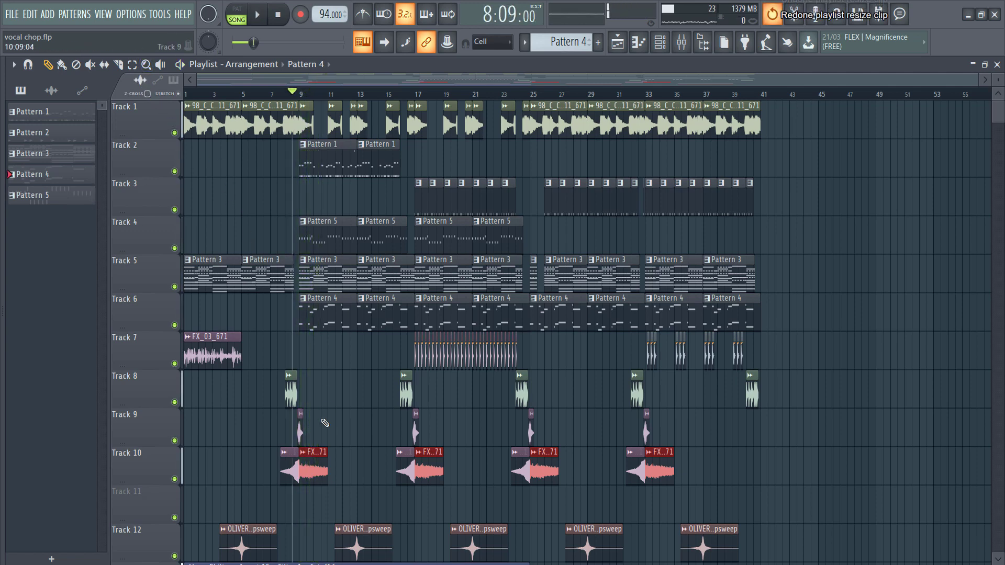
key("ctrl+z")
key("ctrl+z")
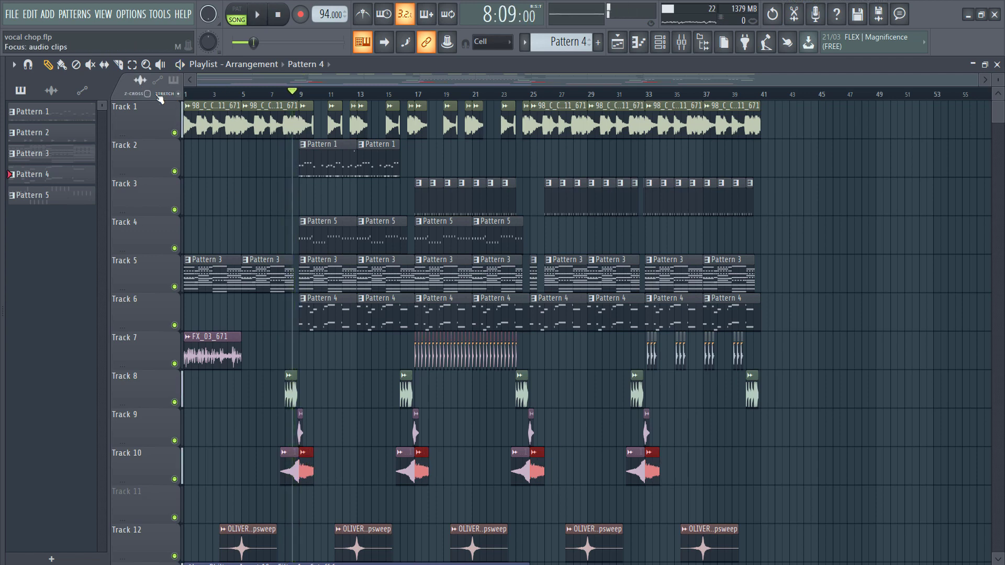
left_click_drag(314, 464, 322, 464)
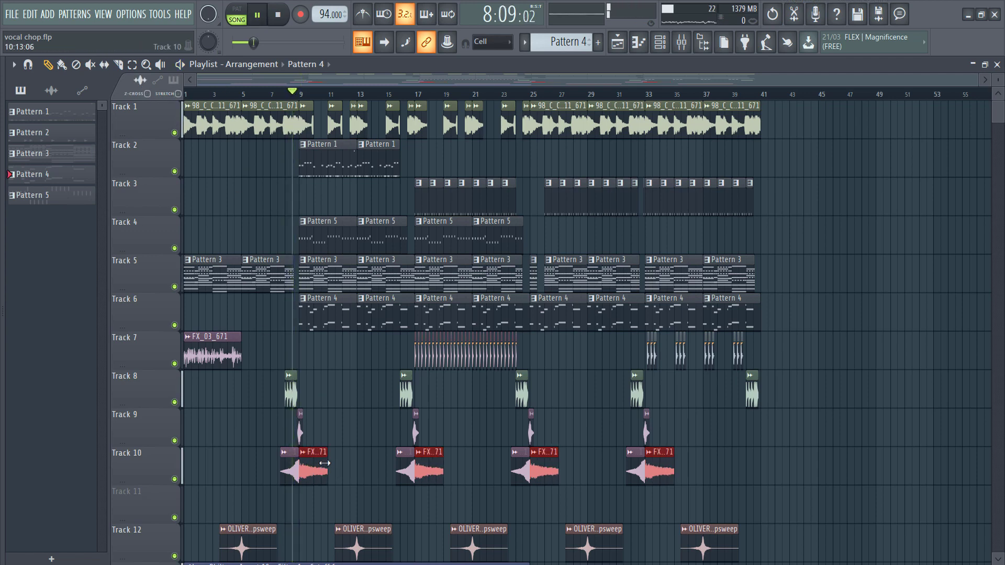
Lower the volume of the fx track on mixer insert 34 to about -12 dB and stop playback.
left_click(681, 42)
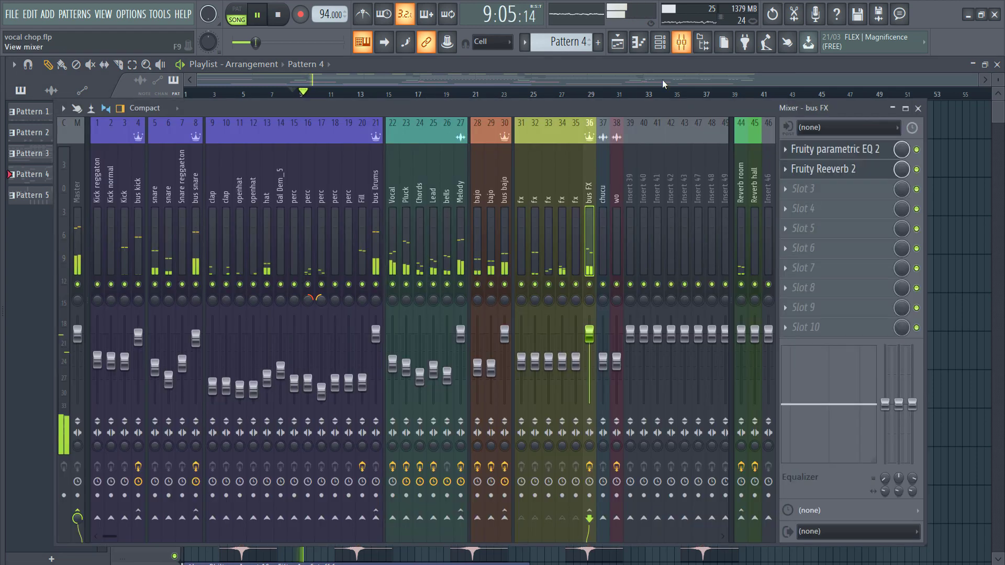
left_click(565, 288)
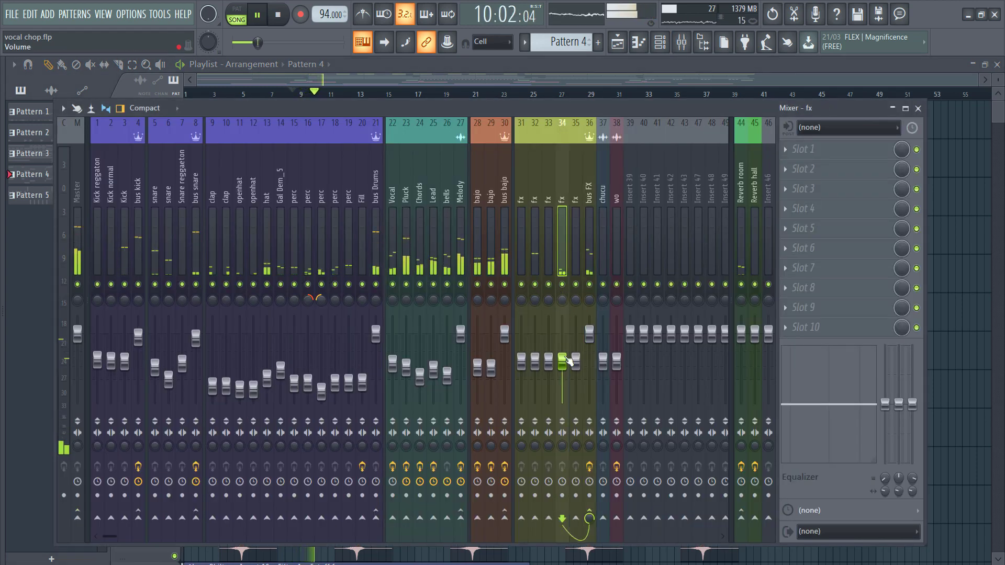
left_click_drag(563, 362, 562, 364)
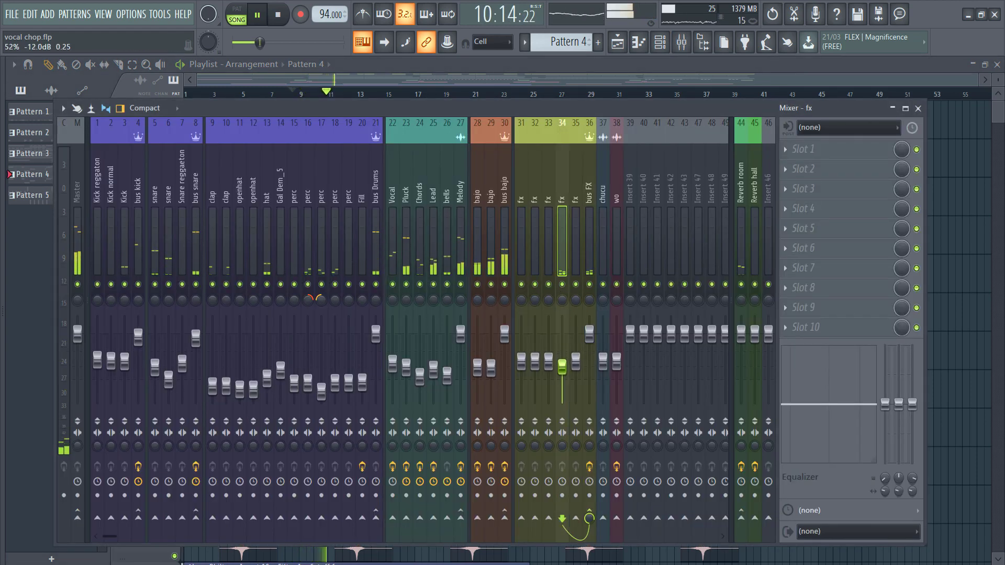
left_click(595, 225)
key("space")
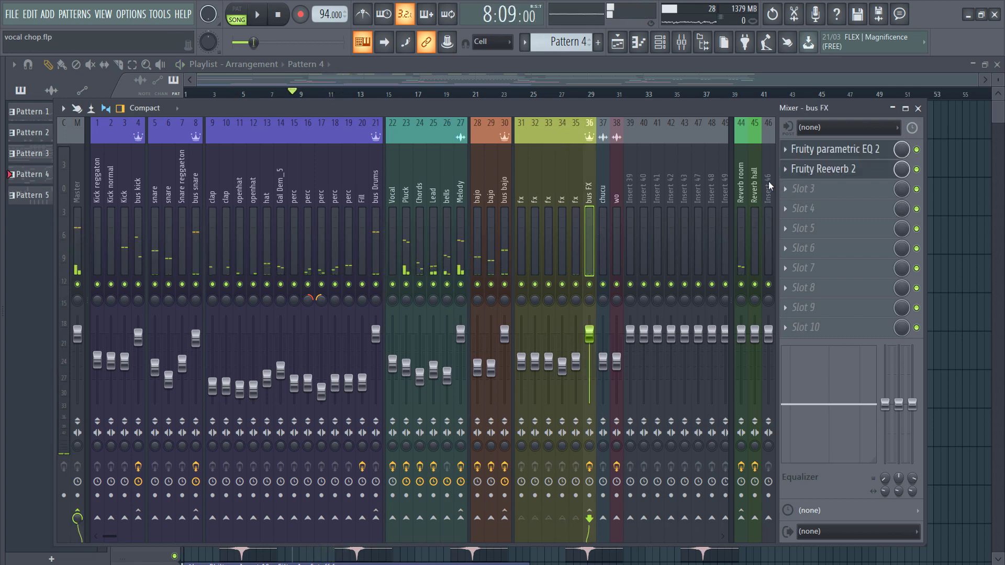
Rename mixer track Insert 46 as Delay.
right_click(768, 181)
left_click(787, 134)
type("Del")
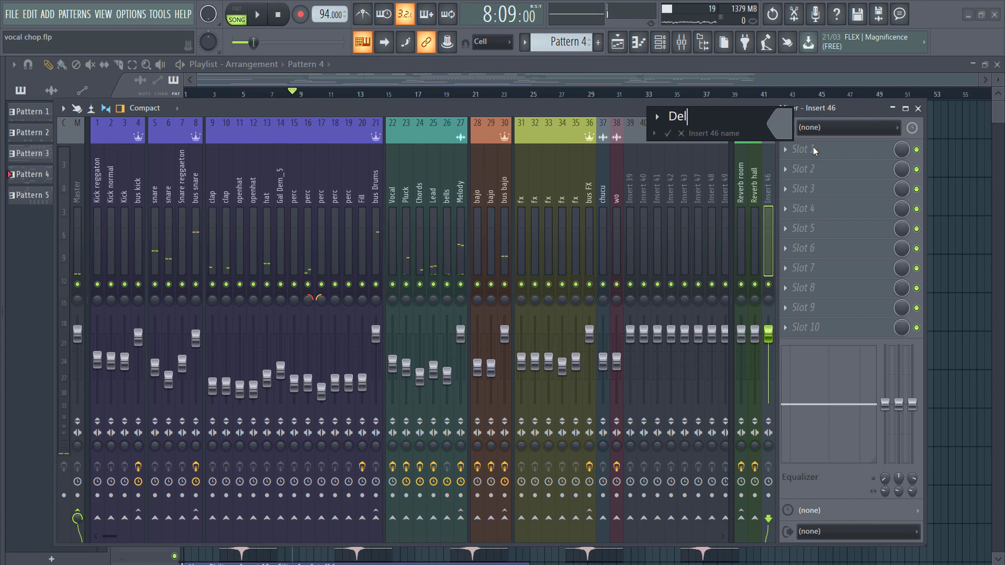
type("ay")
key("Return")
Clear the Delay track's icon and color the track green like the reverb tracks.
right_click(774, 160)
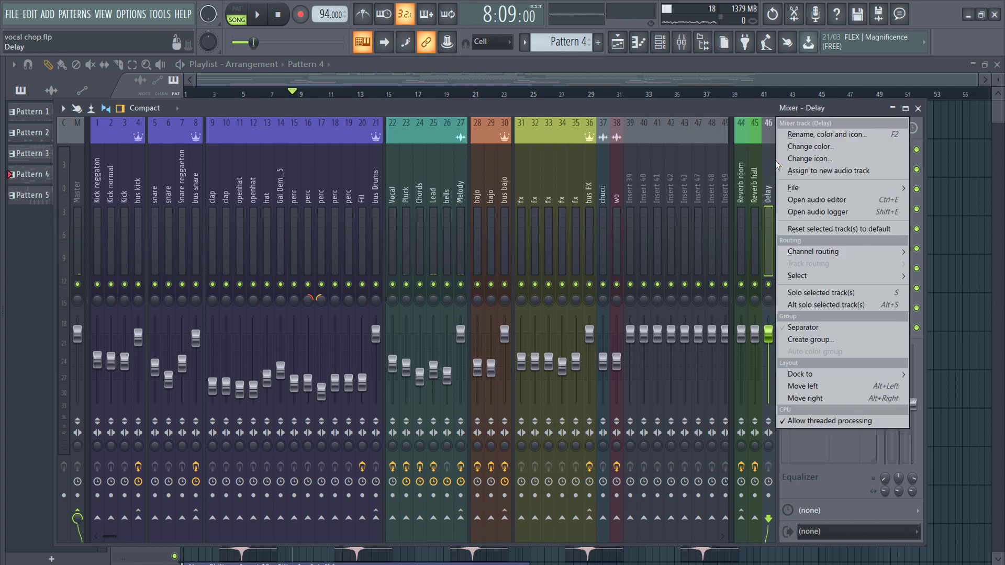
left_click(789, 135)
left_click(659, 119)
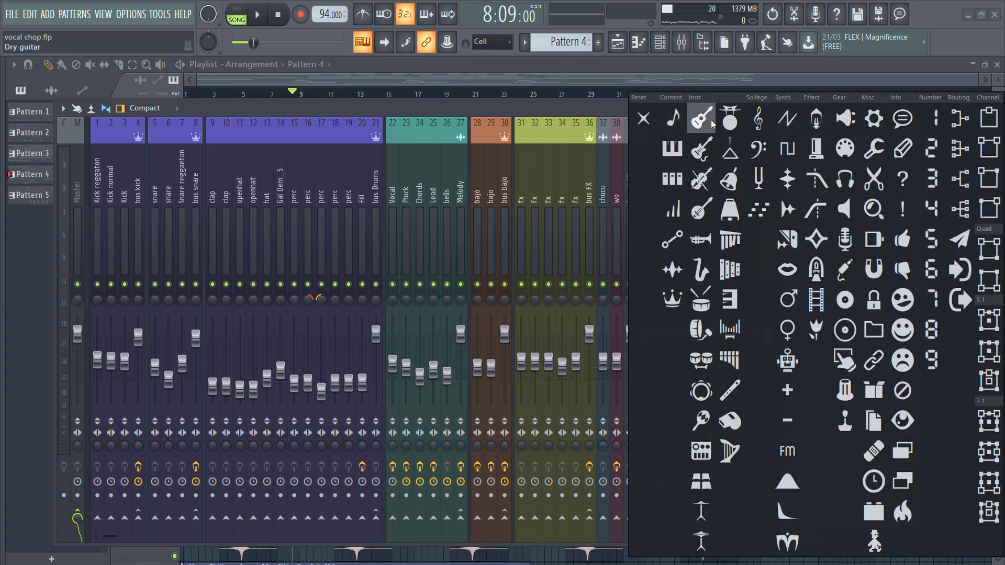
left_click(643, 117)
left_click(792, 116)
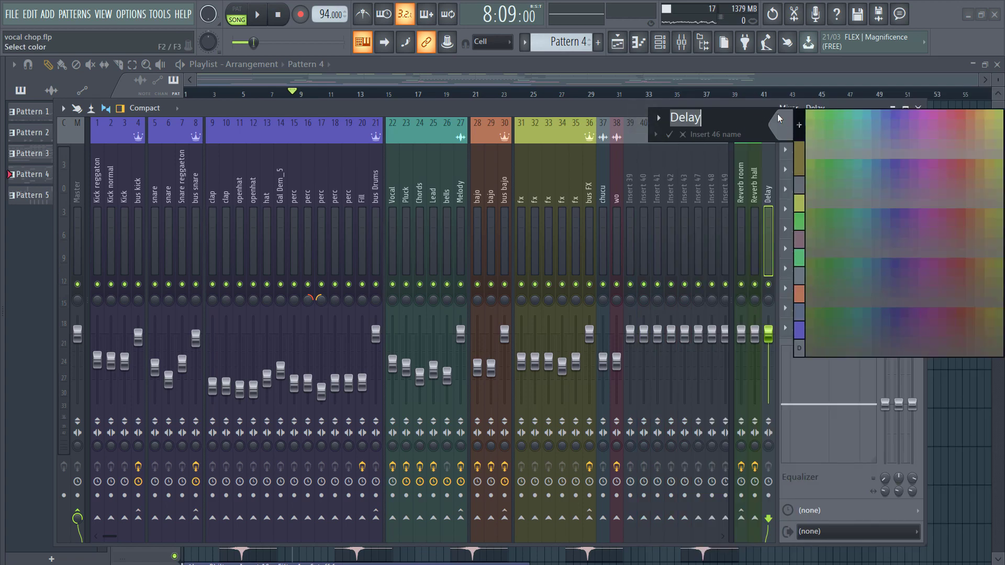
left_click(831, 116)
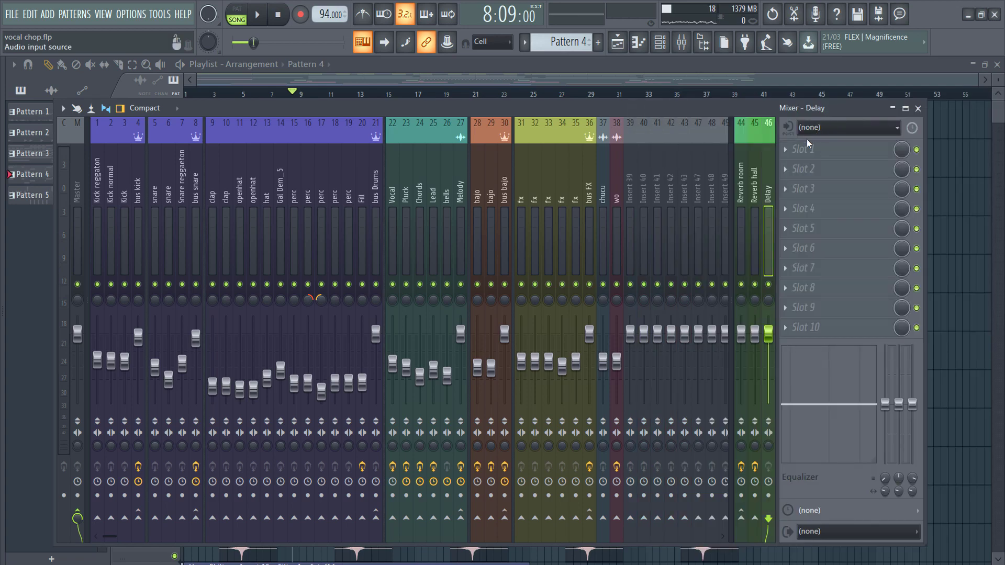
Load Fruity Delay 2 in the first slot of the Delay track and send the bus FX track to it.
left_click(805, 149)
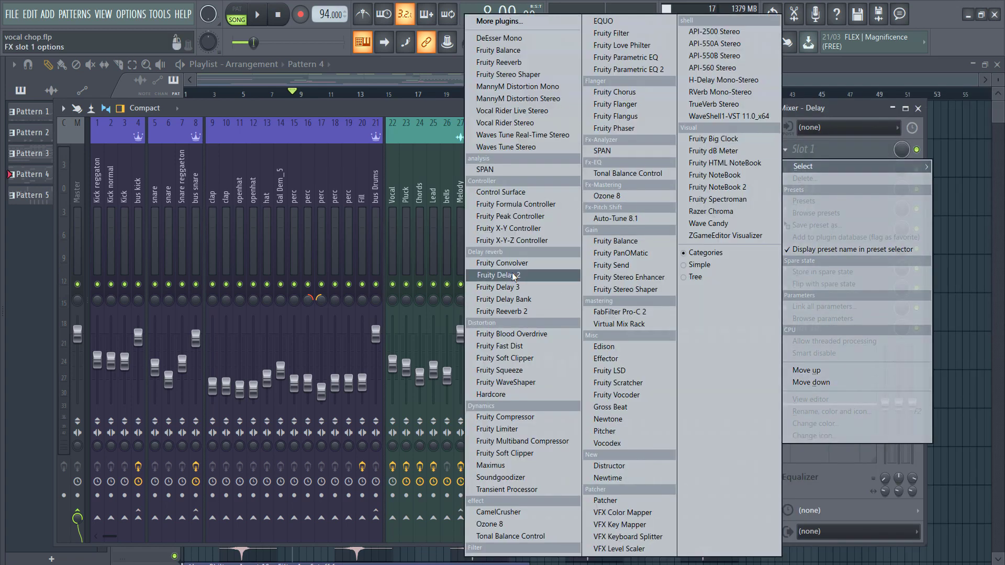
left_click(514, 277)
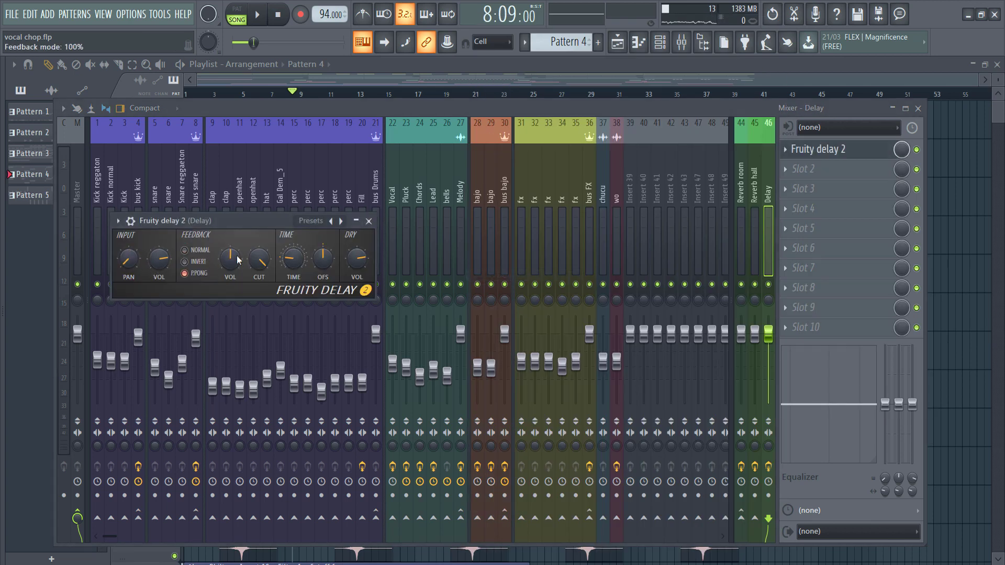
key("space")
left_click(589, 223)
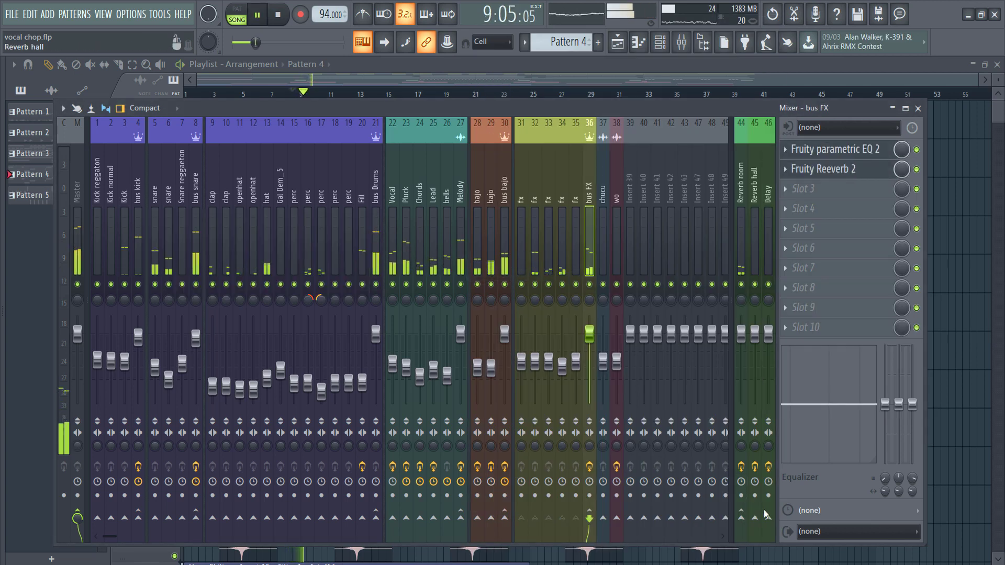
Set the delay time of Fruity Delay 2 on the Delay track to 4 steps.
left_click(769, 233)
left_click(817, 149)
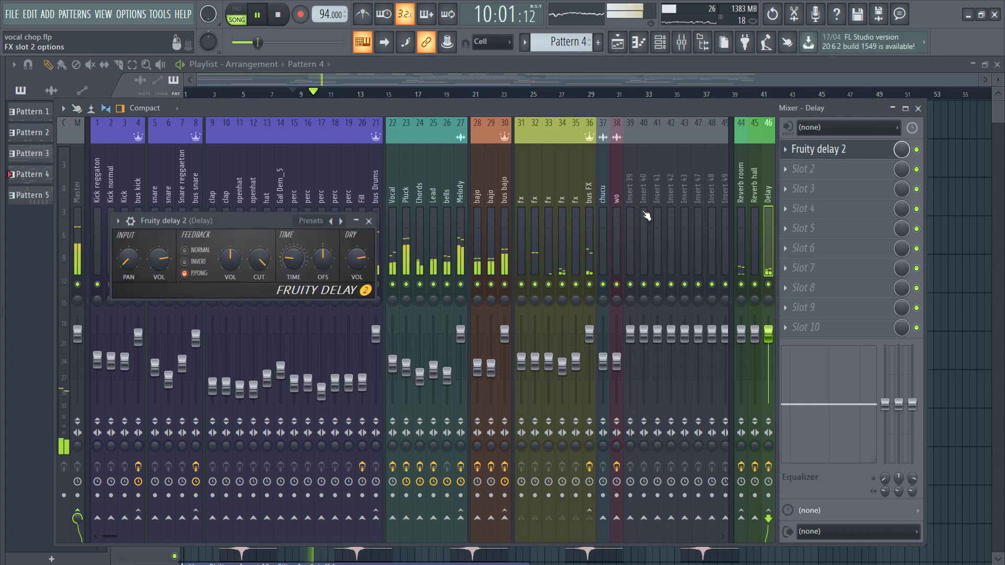
right_click(291, 263)
mouse_move(332, 281)
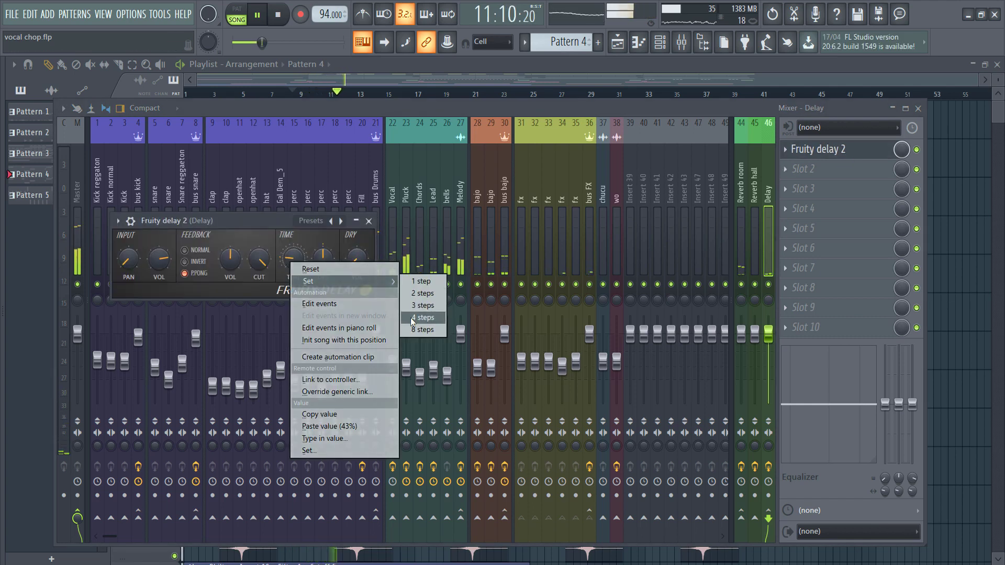
left_click(421, 318)
Set the bus FX track's send level to the Delay track to about 23%.
left_click(589, 243)
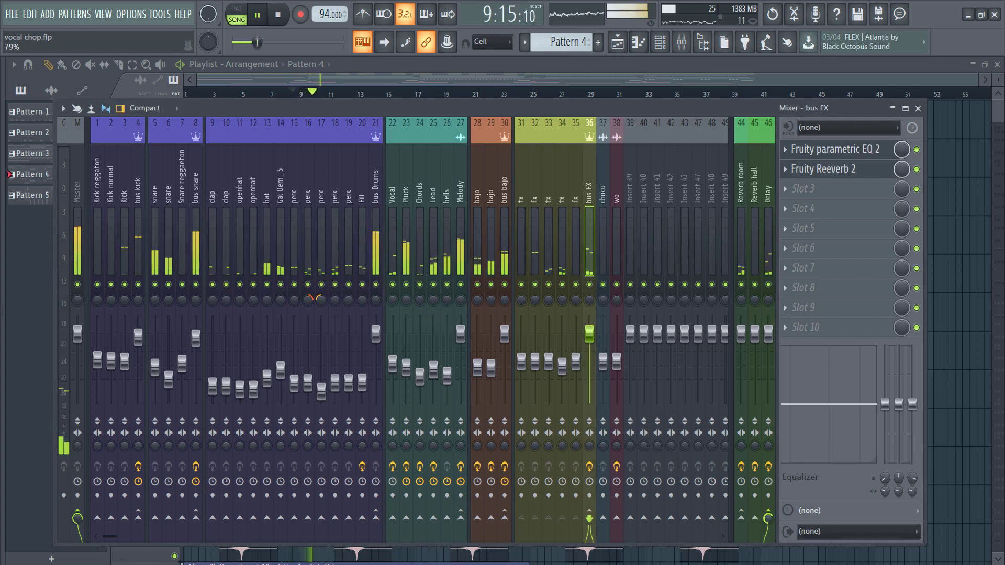
key("space")
key("space")
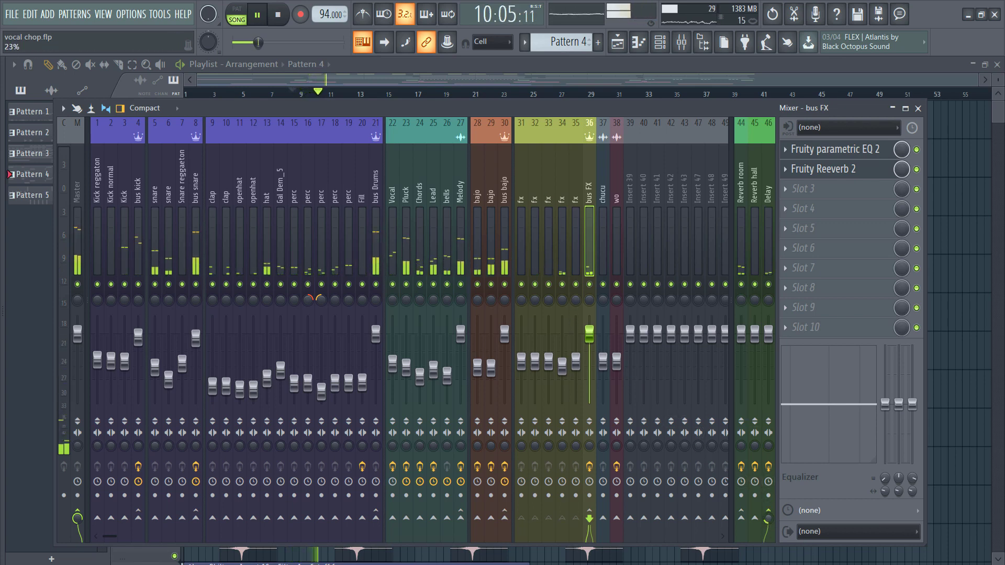
left_click(475, 238)
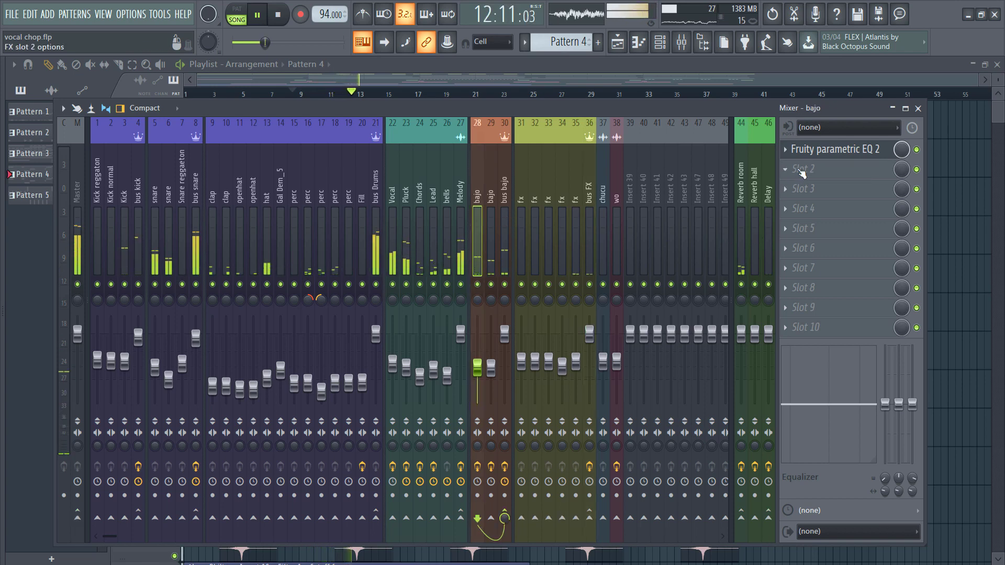
key("space")
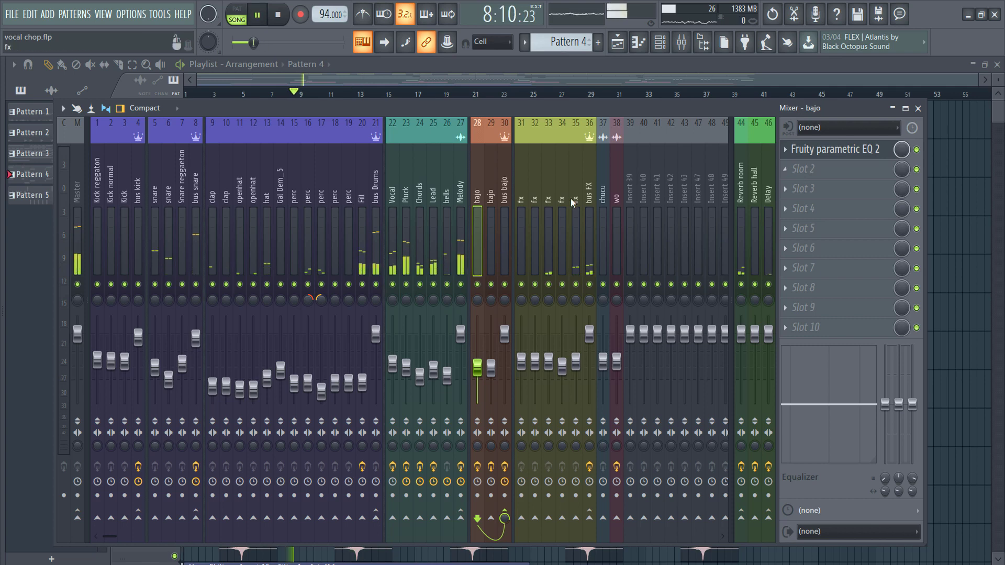
Add a separator before the chucu mixer track and name the empty Insert 39 track Vocals.
right_click(604, 197)
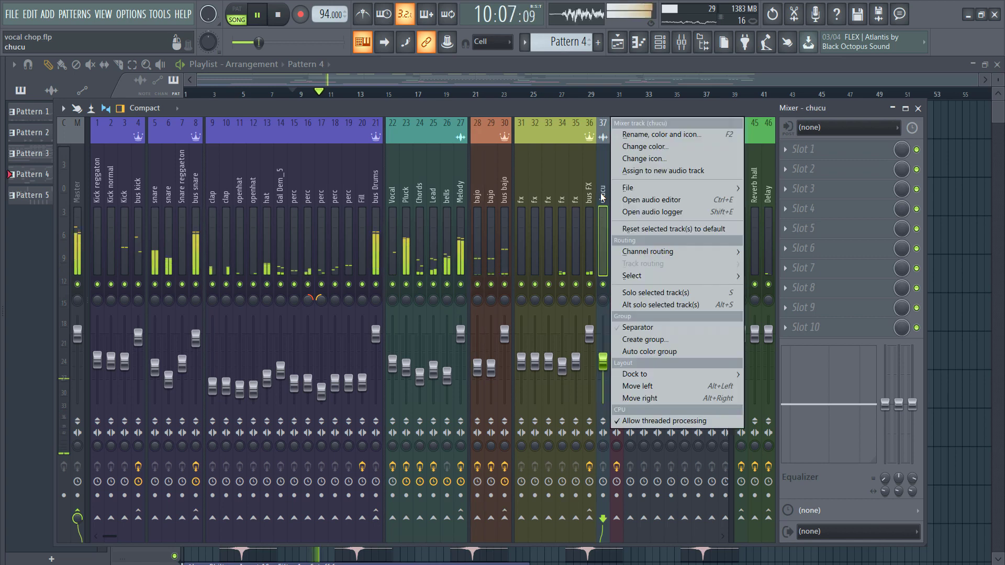
left_click(634, 330)
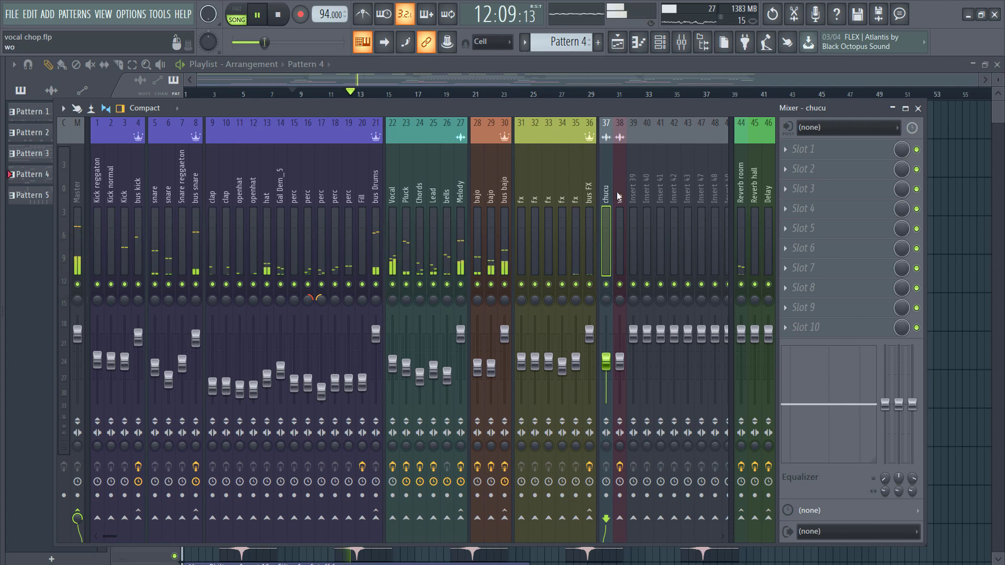
left_click(634, 192)
right_click(636, 192)
left_click(661, 130)
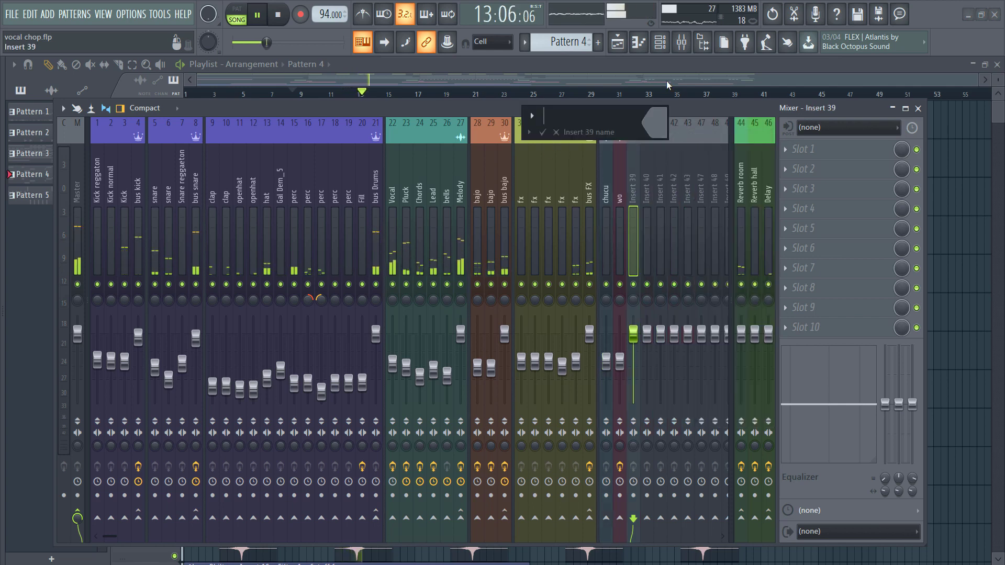
type("Vocals")
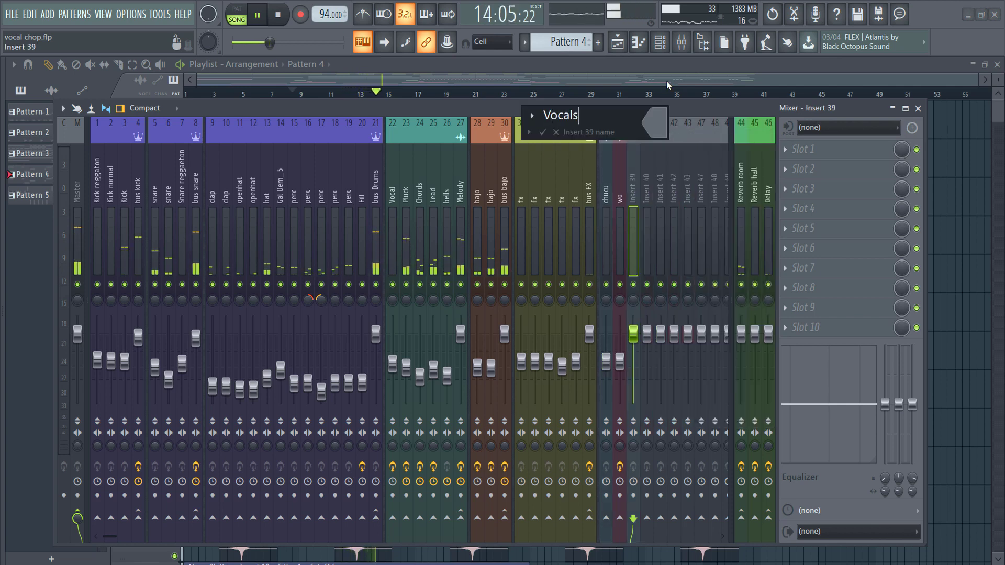
key("Return")
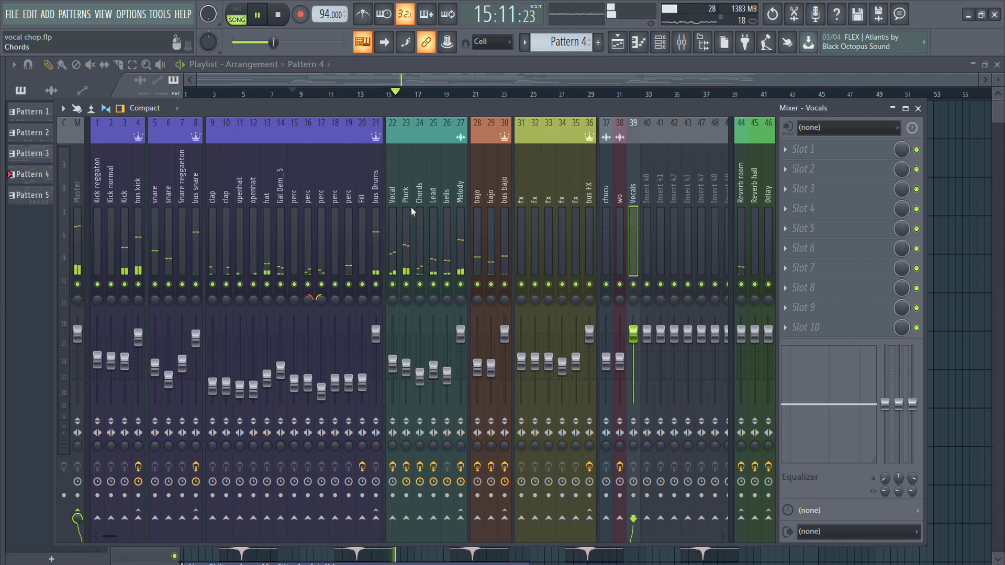
Send the Melody track to the Reverb hall and Delay tracks and adjust the send levels during playback.
left_click(395, 212)
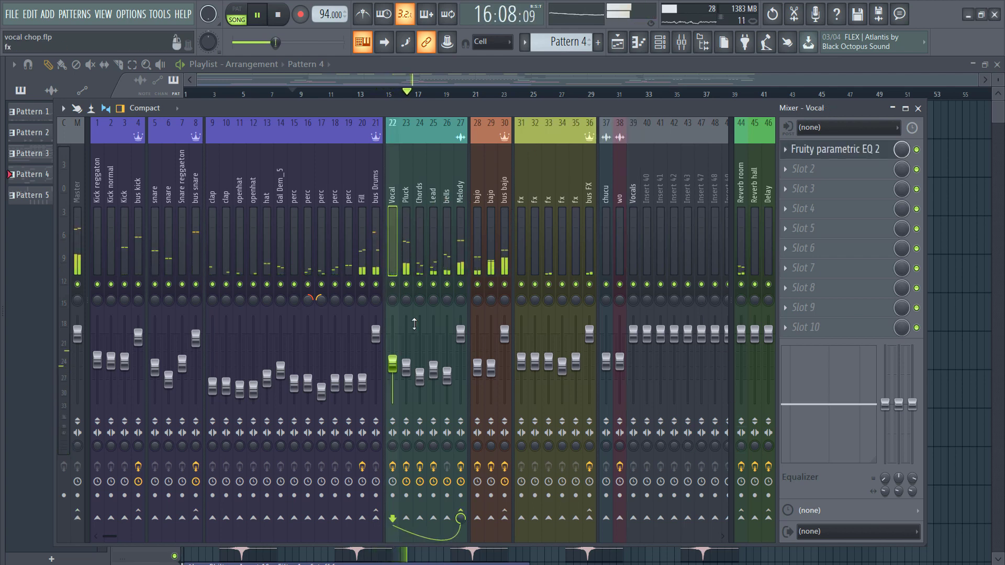
left_click(455, 197)
left_click(755, 520)
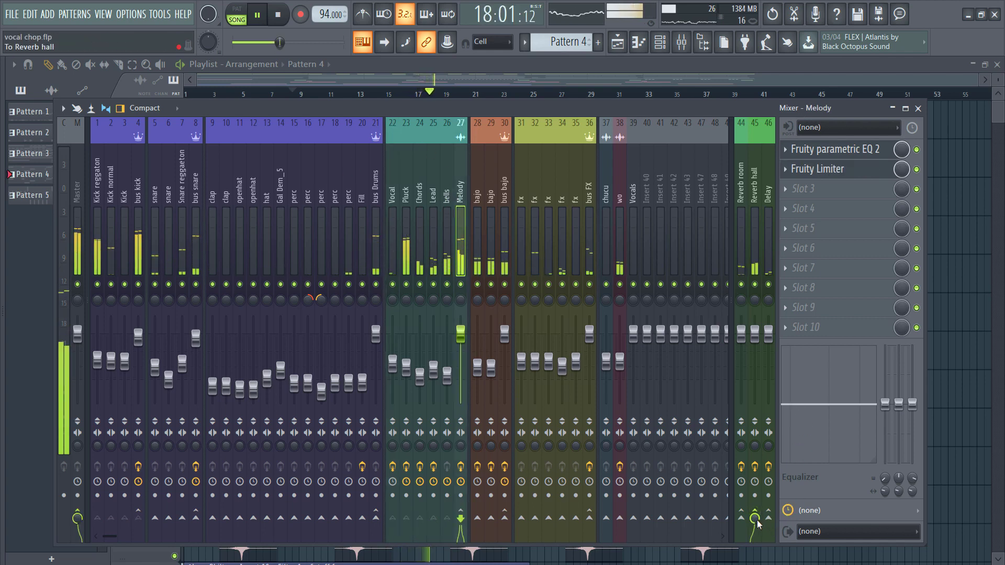
mouse_move(755, 521)
left_mouse_down()
mouse_move(755, 557)
mouse_move(769, 496)
mouse_move(769, 508)
left_mouse_up()
left_click(768, 520)
key("space")
key("space")
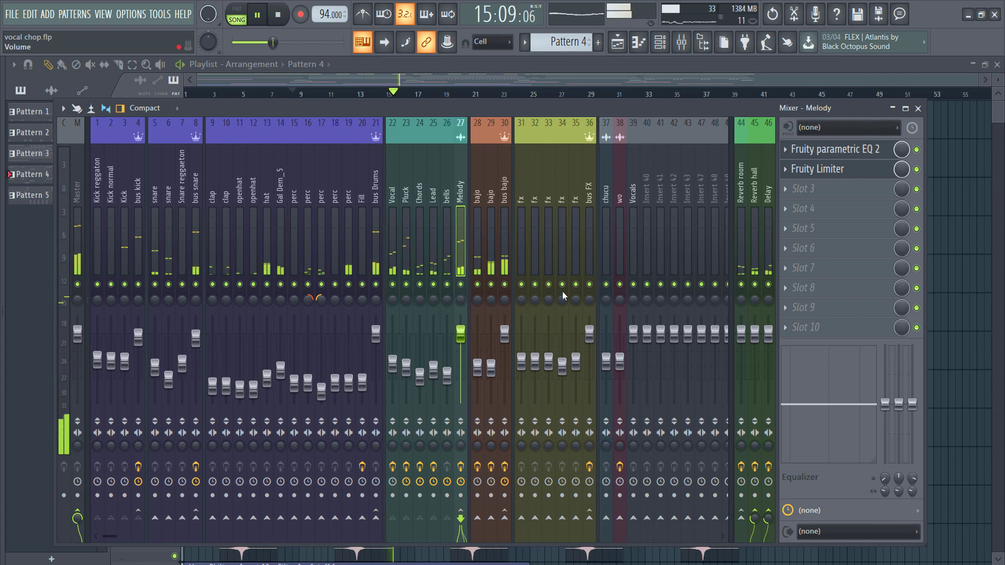
Route the chucu and wo tracks only to the Vocals track, and send Vocals to the Reverb hall track.
left_click(636, 197)
left_click_drag(623, 196, 610, 200)
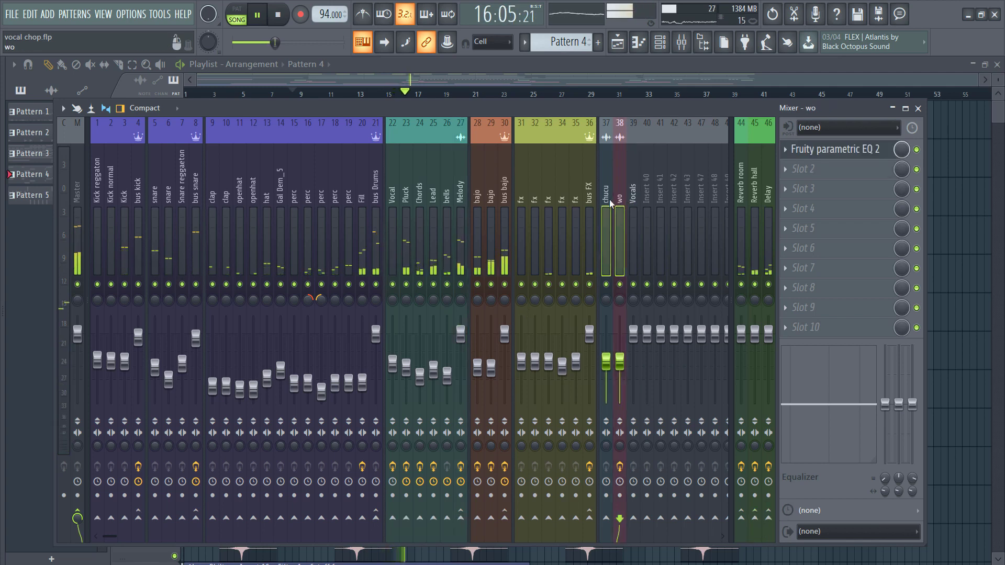
right_click(634, 519)
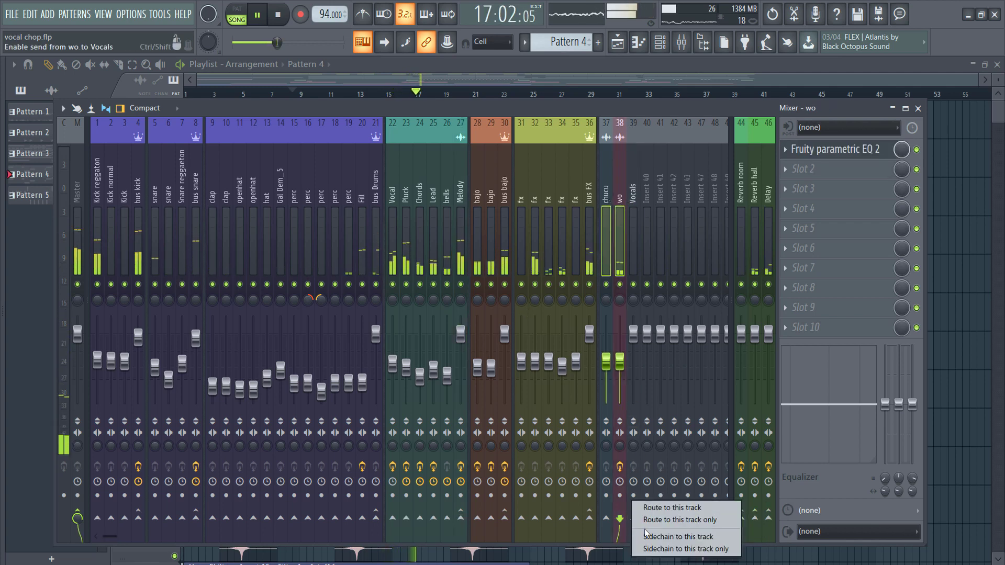
left_click(645, 521)
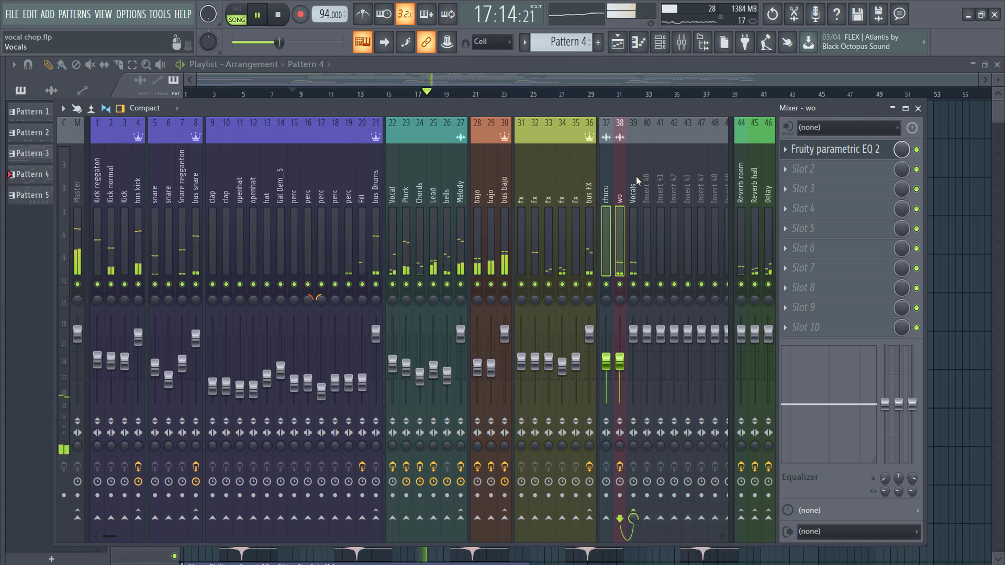
left_click(636, 177)
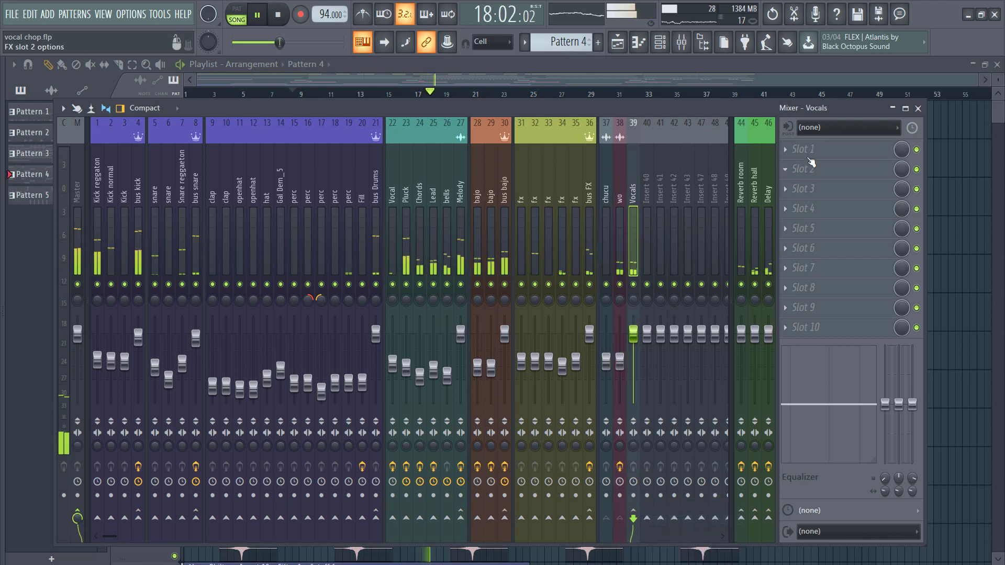
left_click(755, 520)
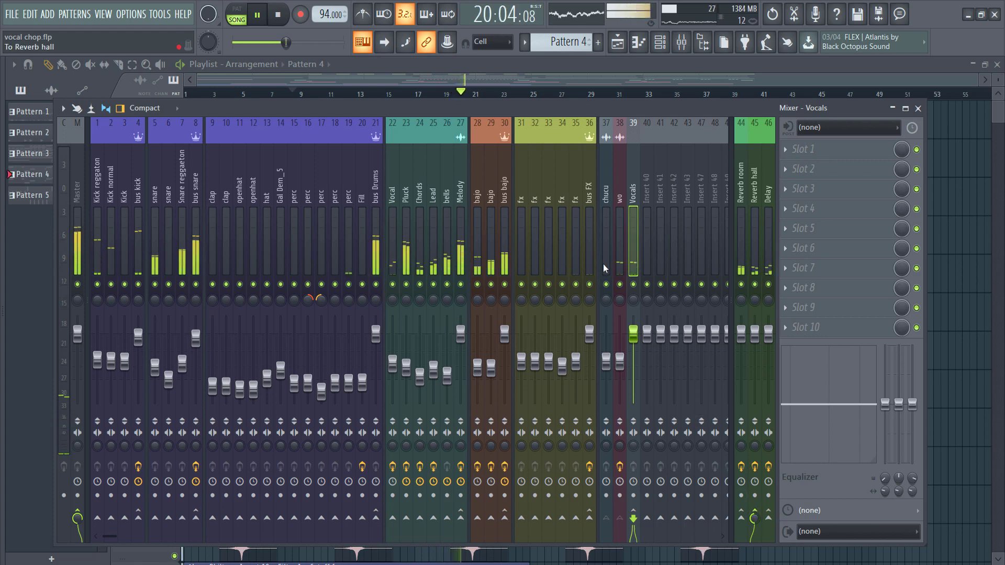
Set the Melody track's send level to the Delay track to about 22%.
left_click(462, 214)
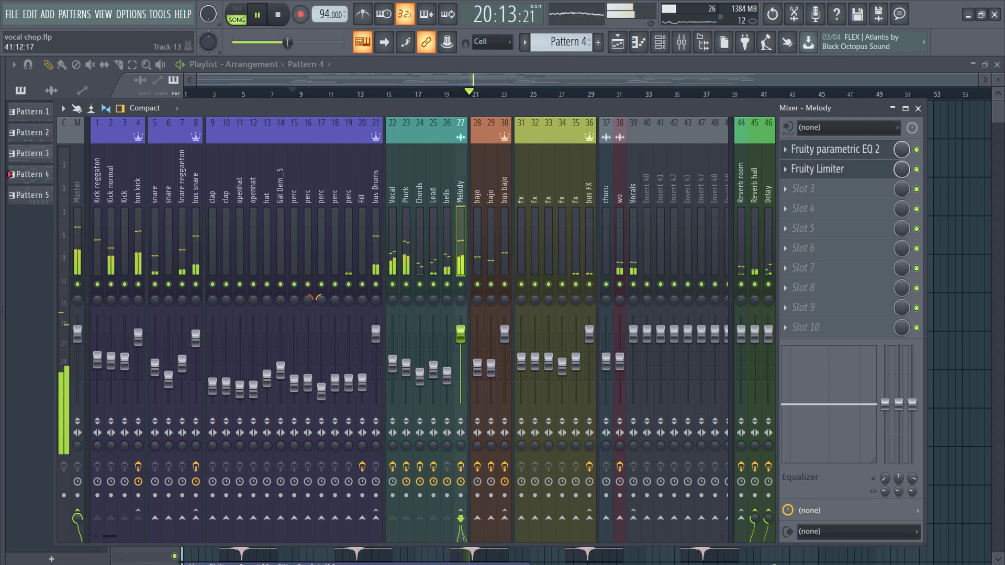
left_click(767, 518)
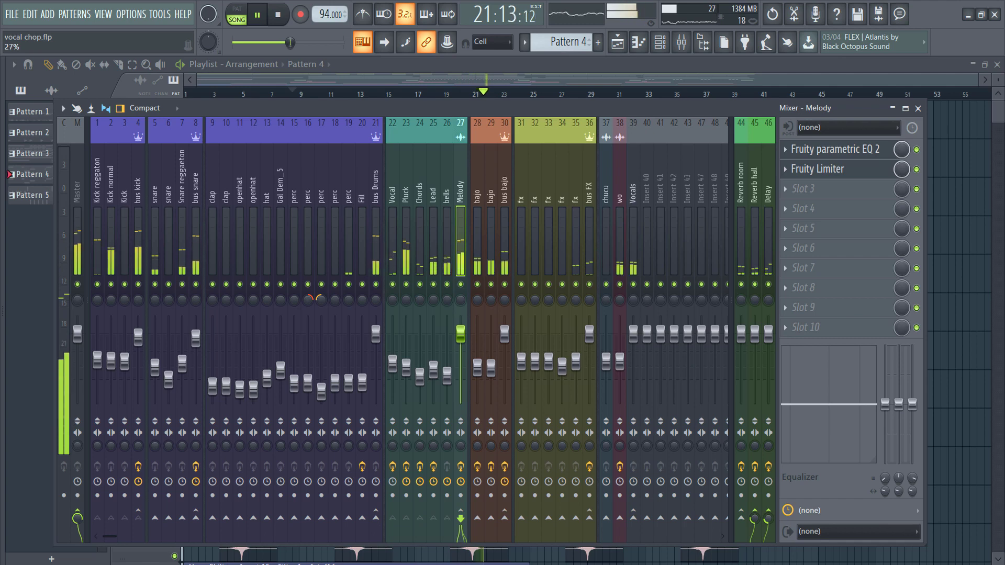
left_click_drag(768, 518, 768, 522)
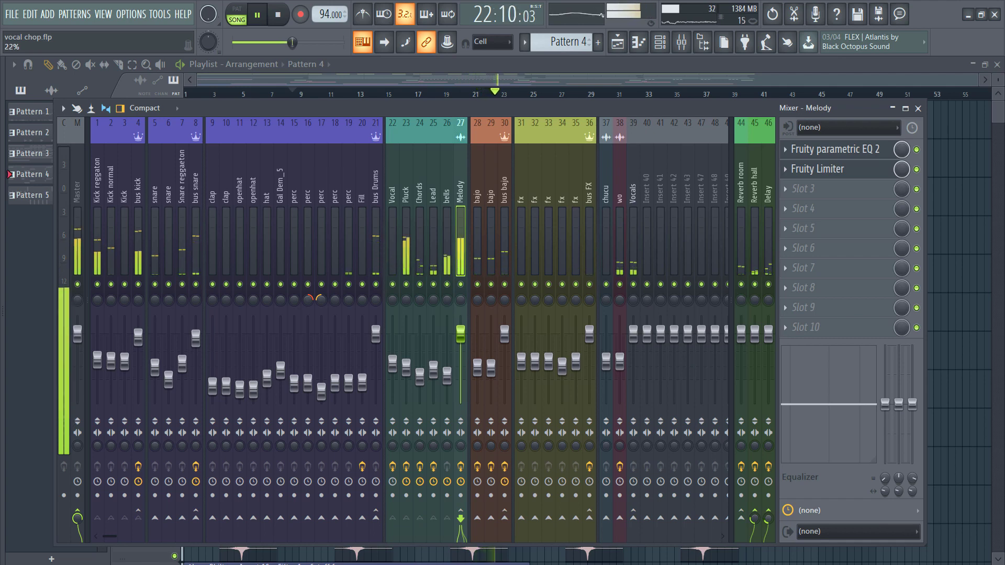
Load Fruity Parametric EQ 2 in the first slot of the Vocals track and apply its Classic preset.
left_click(633, 232)
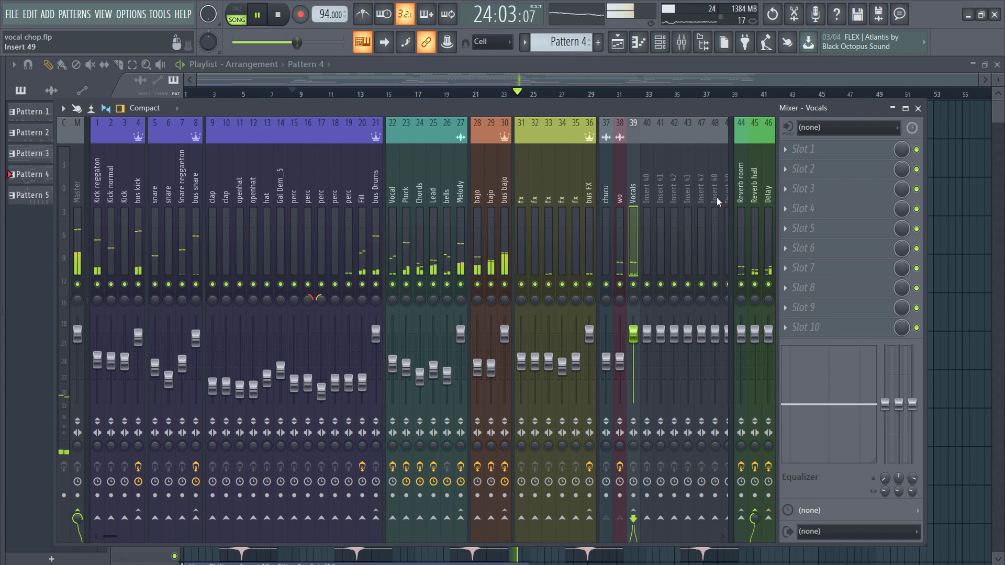
left_click(851, 157)
left_click(670, 70)
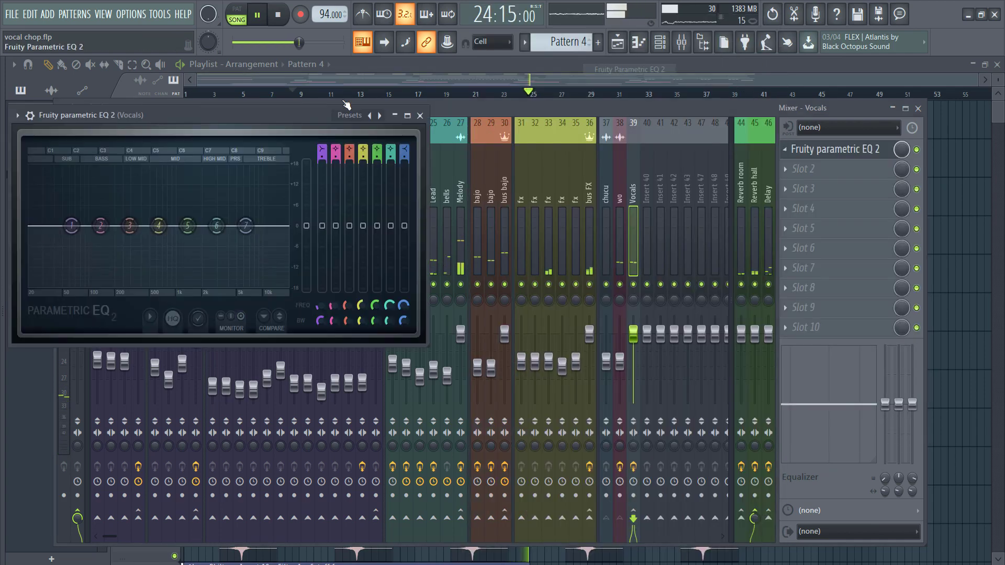
left_click(17, 115)
mouse_move(47, 167)
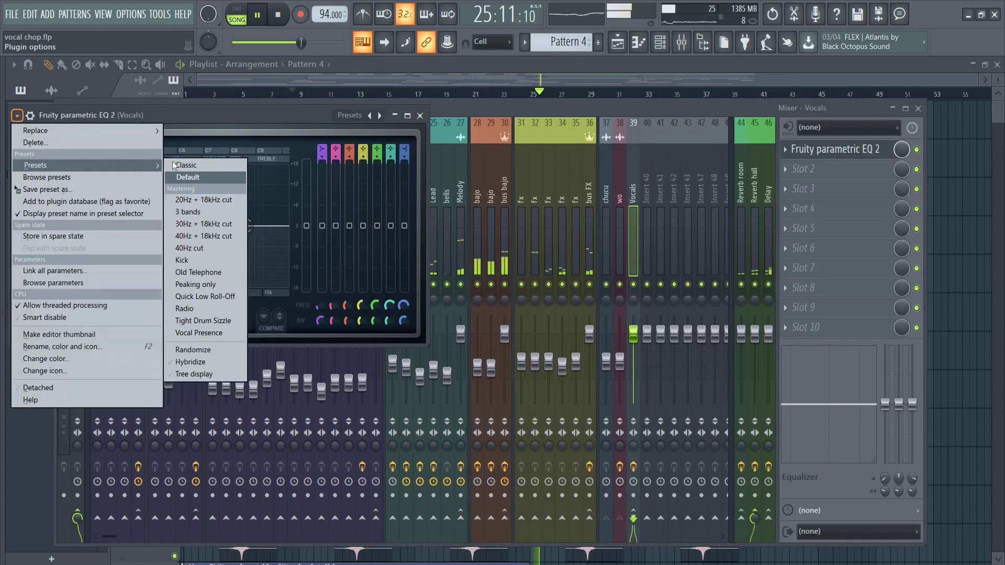
left_click(187, 165)
Make the Vocals EQ's band 1 high-pass slope gentler, move its cutoff up into the low mids, and adjust the treble end.
right_click(38, 226)
mouse_move(68, 273)
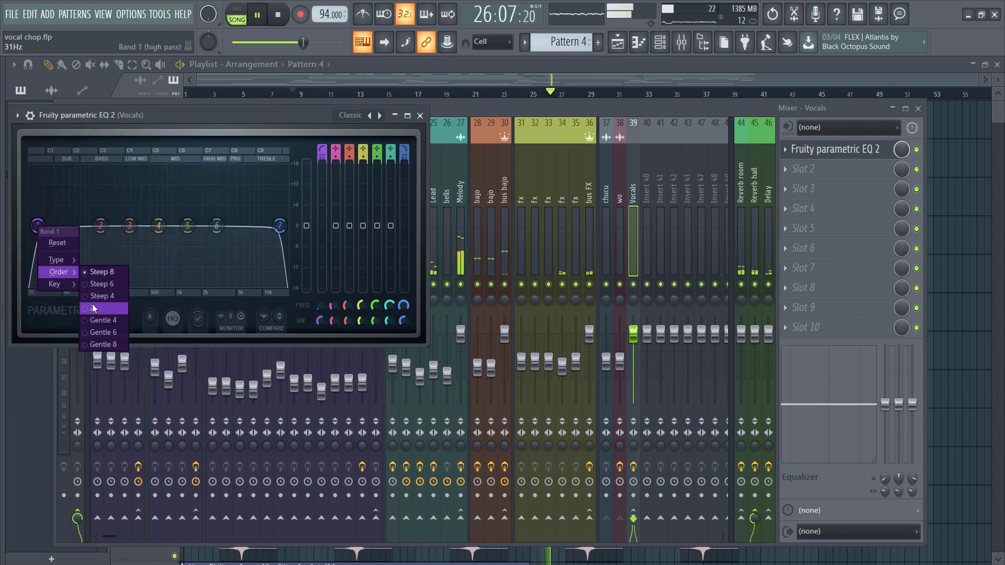
left_click(93, 308)
left_click_drag(38, 226, 137, 226)
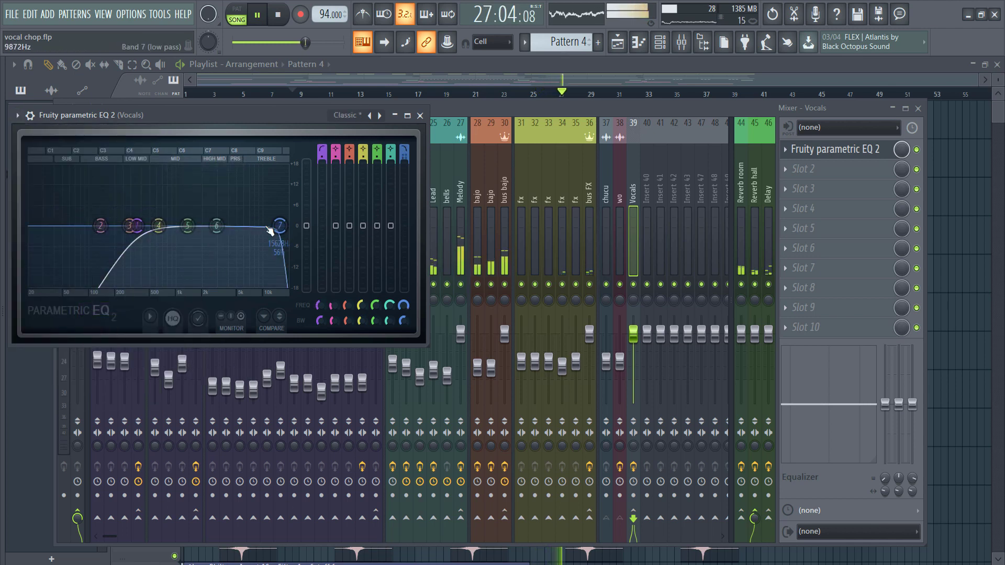
left_click_drag(216, 227, 255, 221)
Clear the icons of the chucu, wo and Vocals tracks and color all three purple.
left_click(607, 191, "shift")
right_click(613, 120)
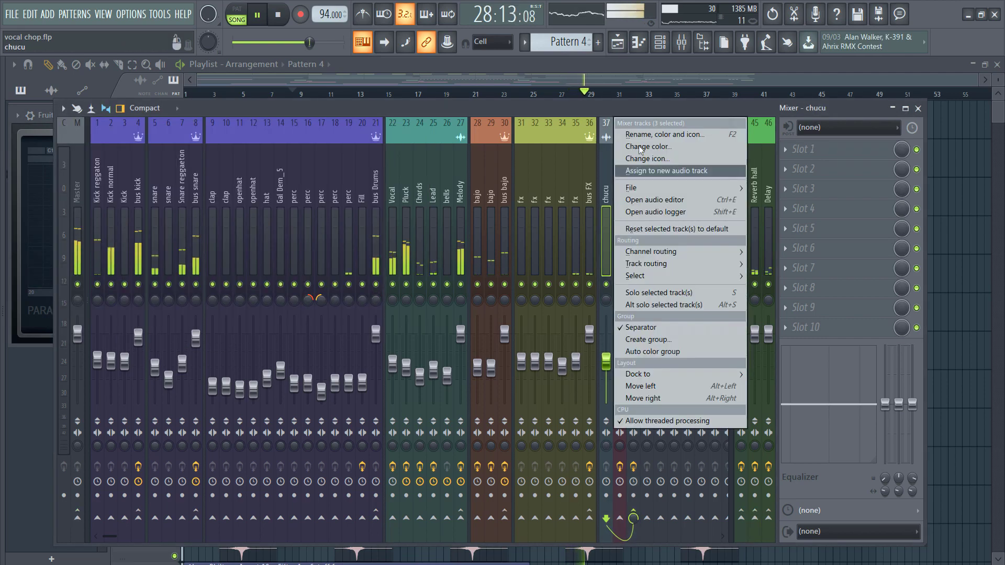
left_click(643, 135)
left_click(511, 114)
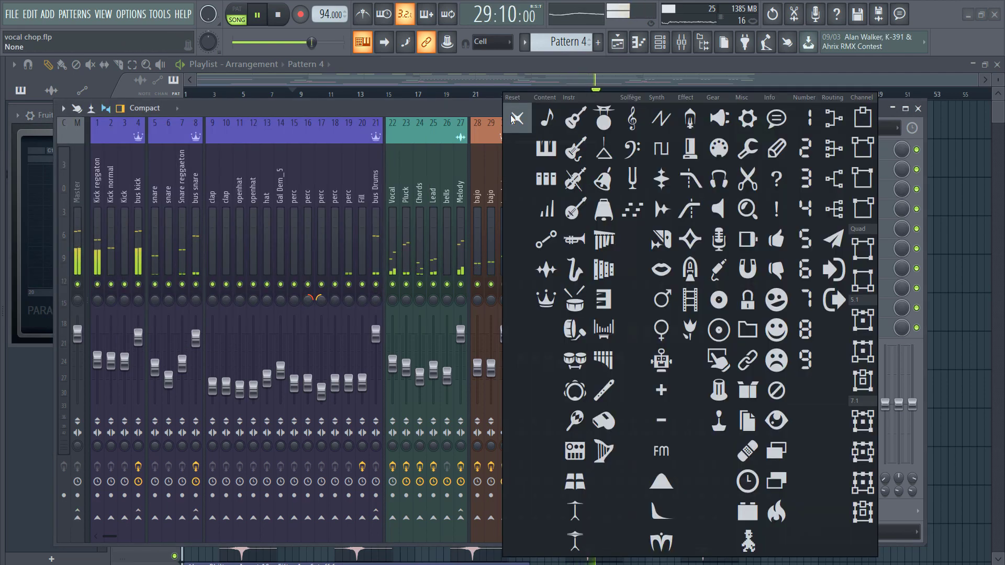
left_click(513, 117)
left_click(639, 127)
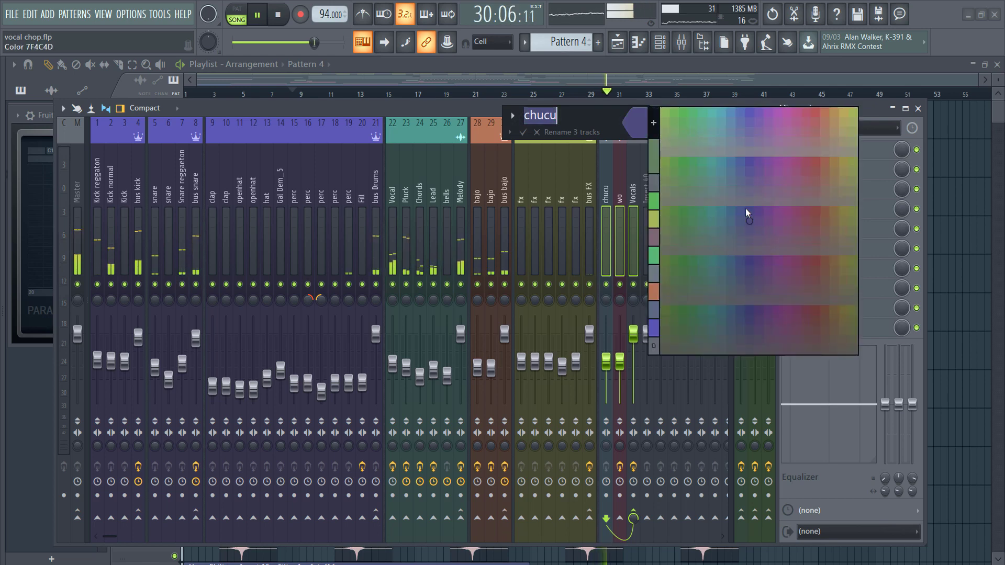
left_click(781, 160)
key("Return")
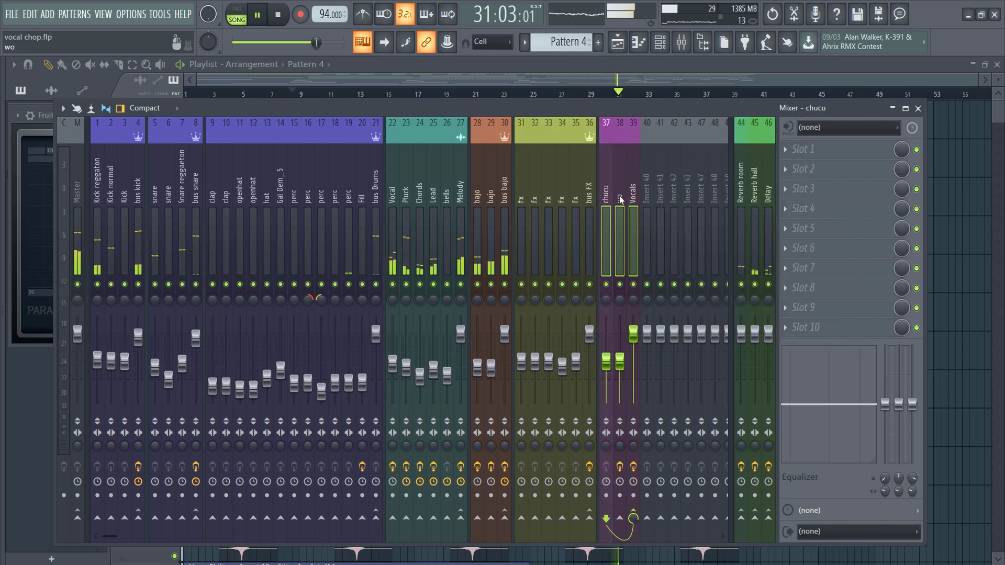
Rename the Vocals mixer track as bus Vocal.
right_click(635, 122)
left_click(661, 138)
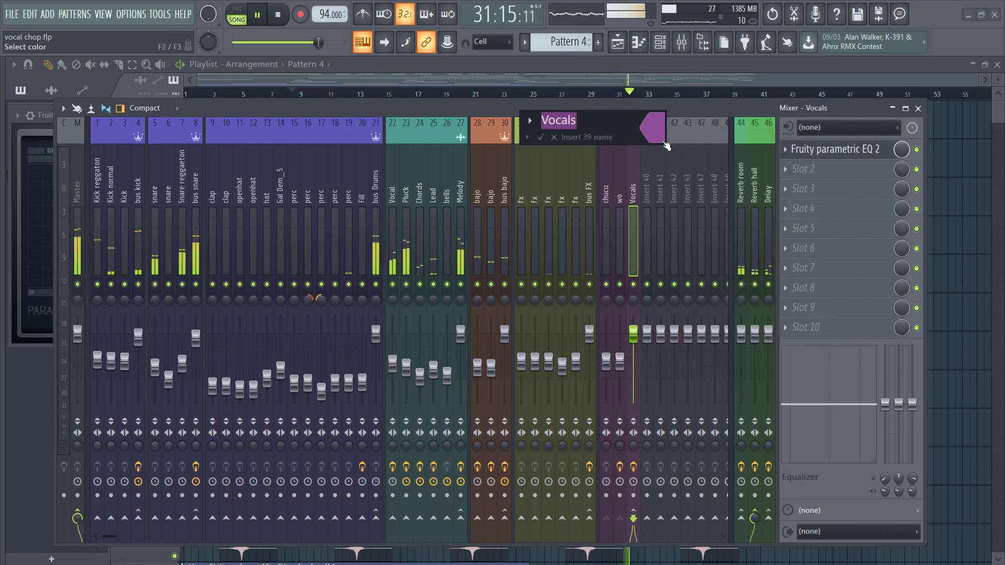
type("Vocalbs")
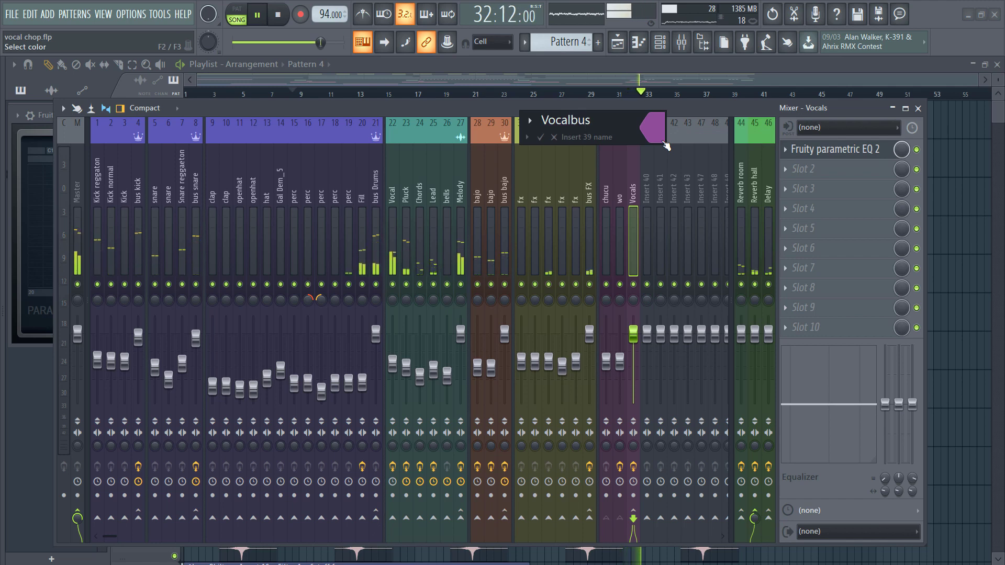
key("BackSpace")
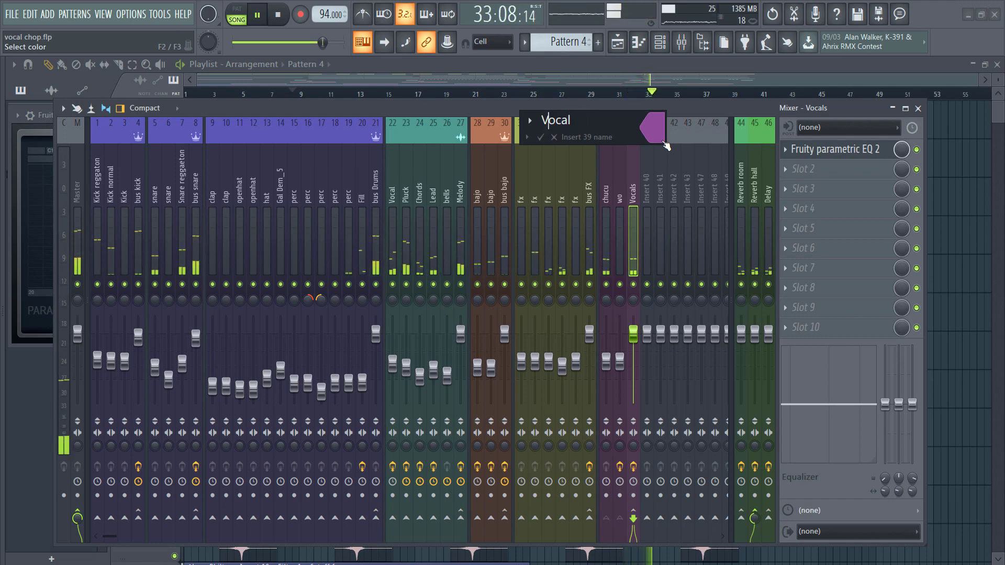
type("bus")
key("Return")
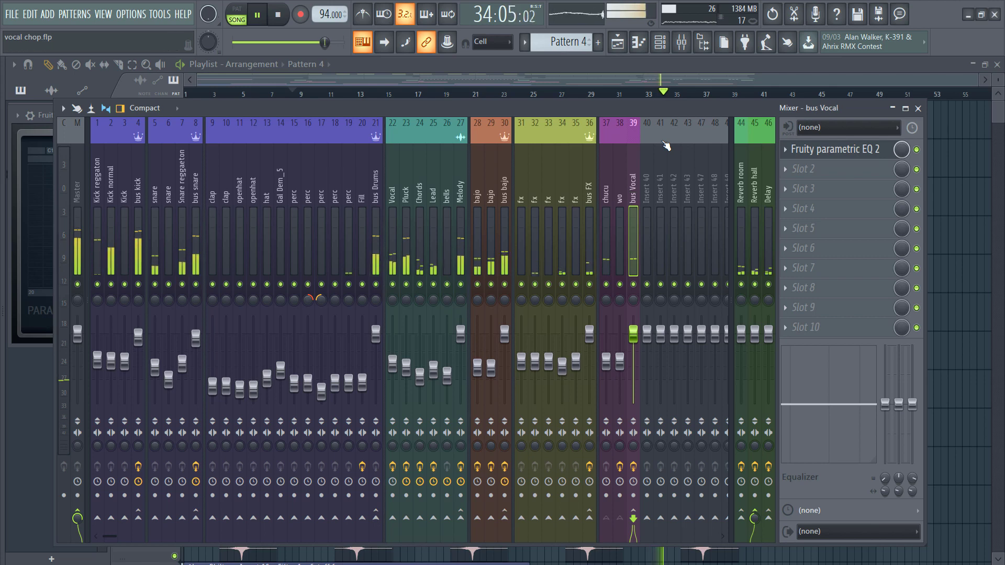
Lower the chucu track's volume to about 32% (-18.6 dB) and give the bus Vocal track the crown icon.
left_click_drag(608, 361, 607, 402)
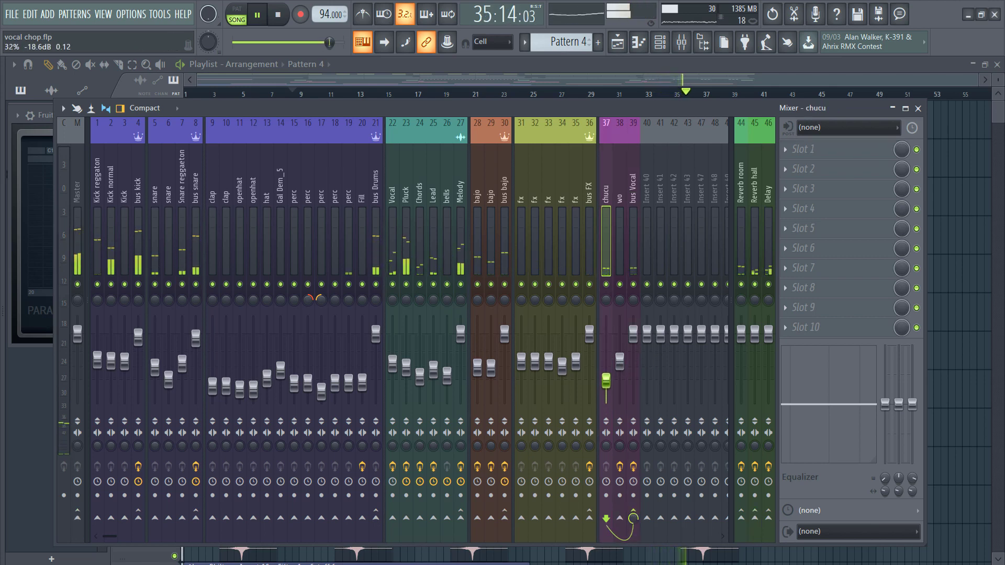
left_click(634, 120)
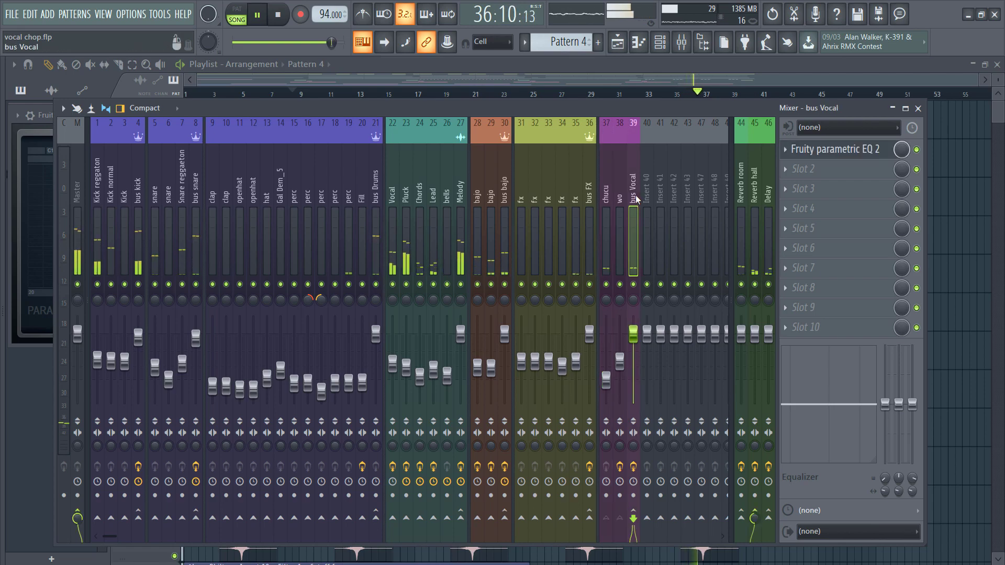
right_click(635, 118)
left_click(654, 134)
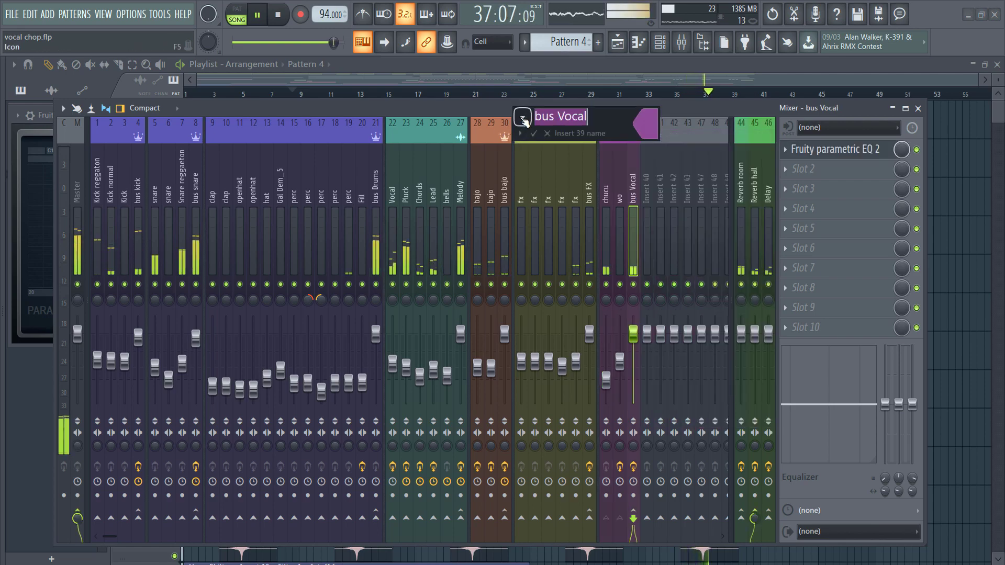
left_click(522, 116)
left_click(554, 291)
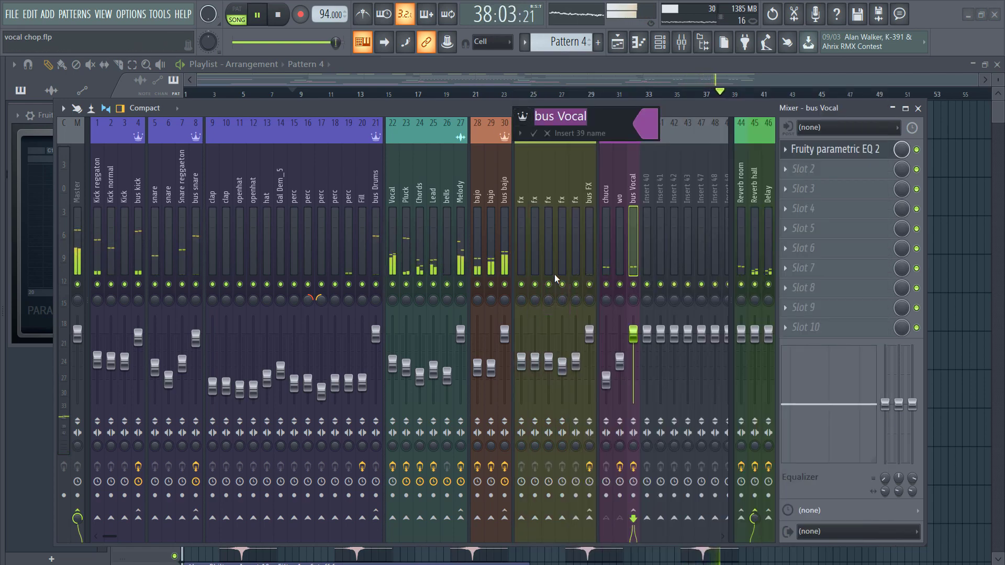
key("Return")
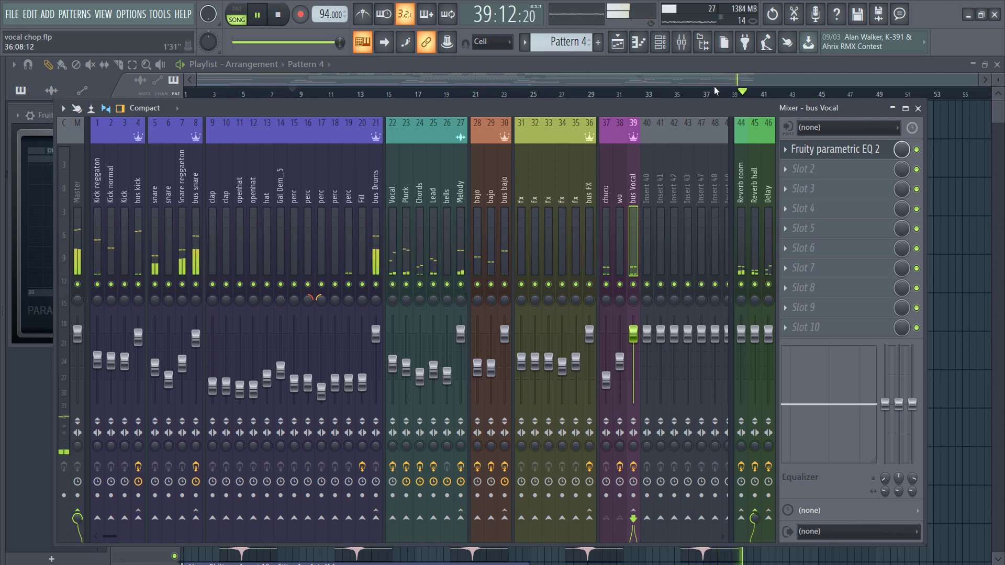
Close the mixer to work in the playlist, stop playback and shrink Track 3's height to about 118%.
key("F9")
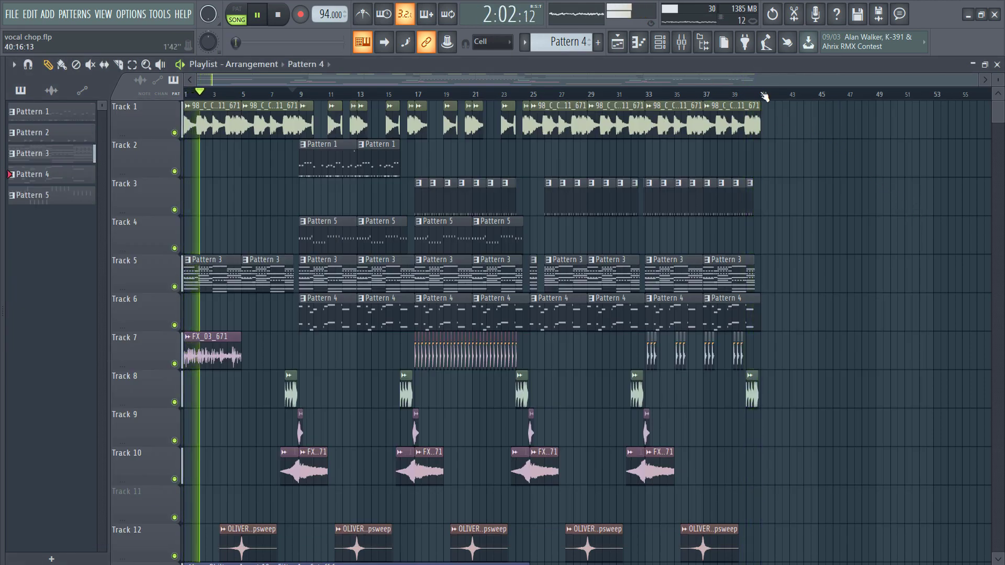
key("space")
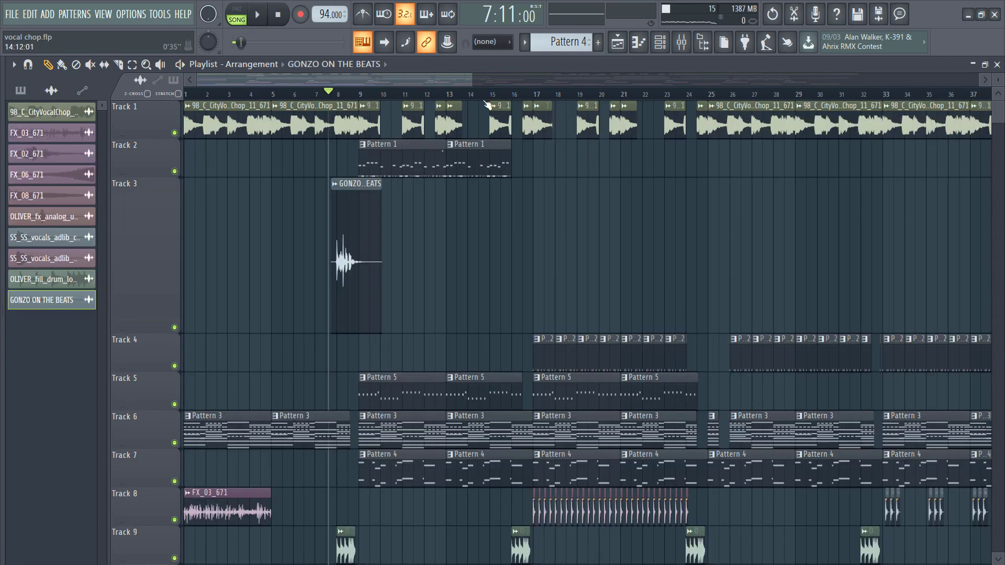
scroll(487, 102, "down", 6)
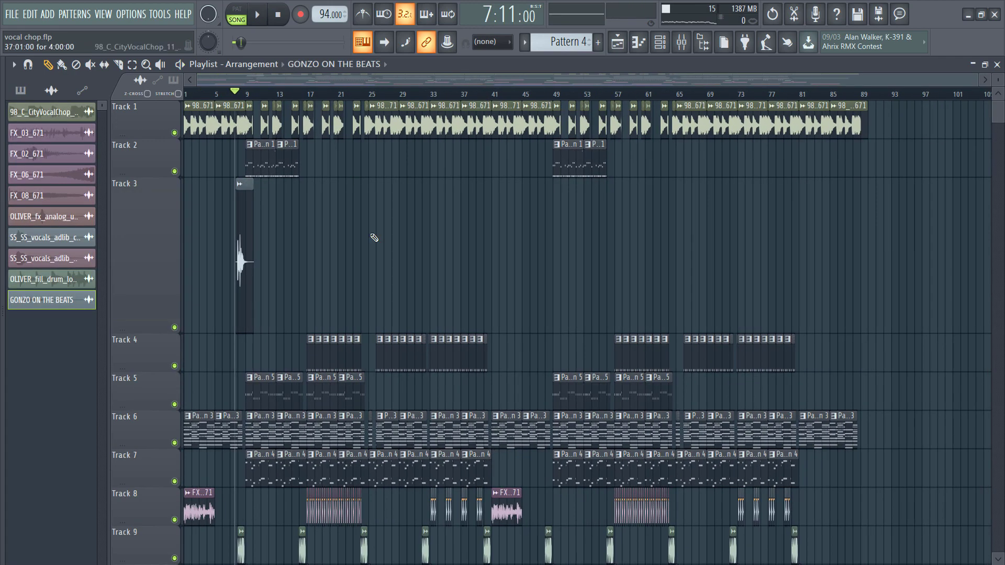
left_click_drag(147, 330, 128, 219)
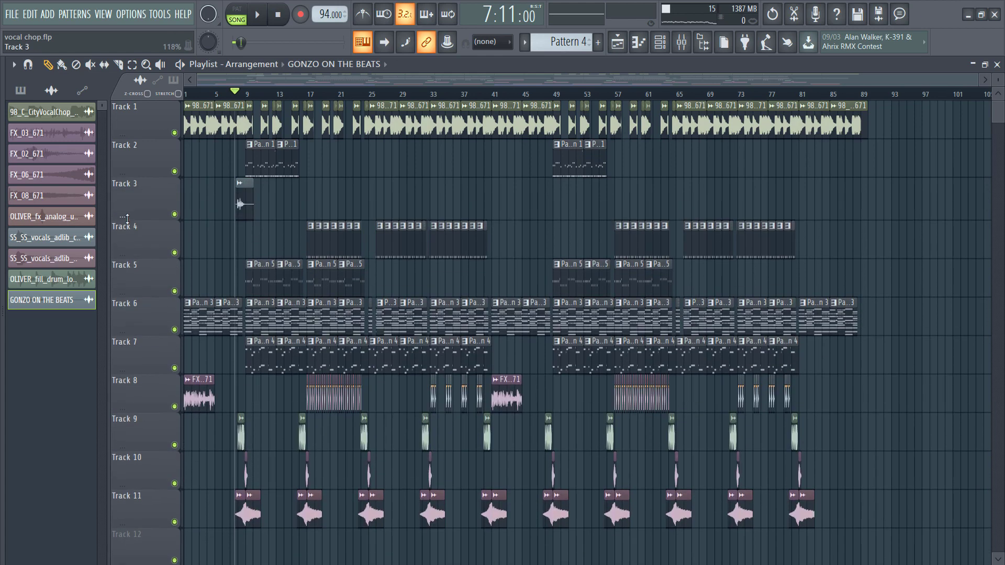